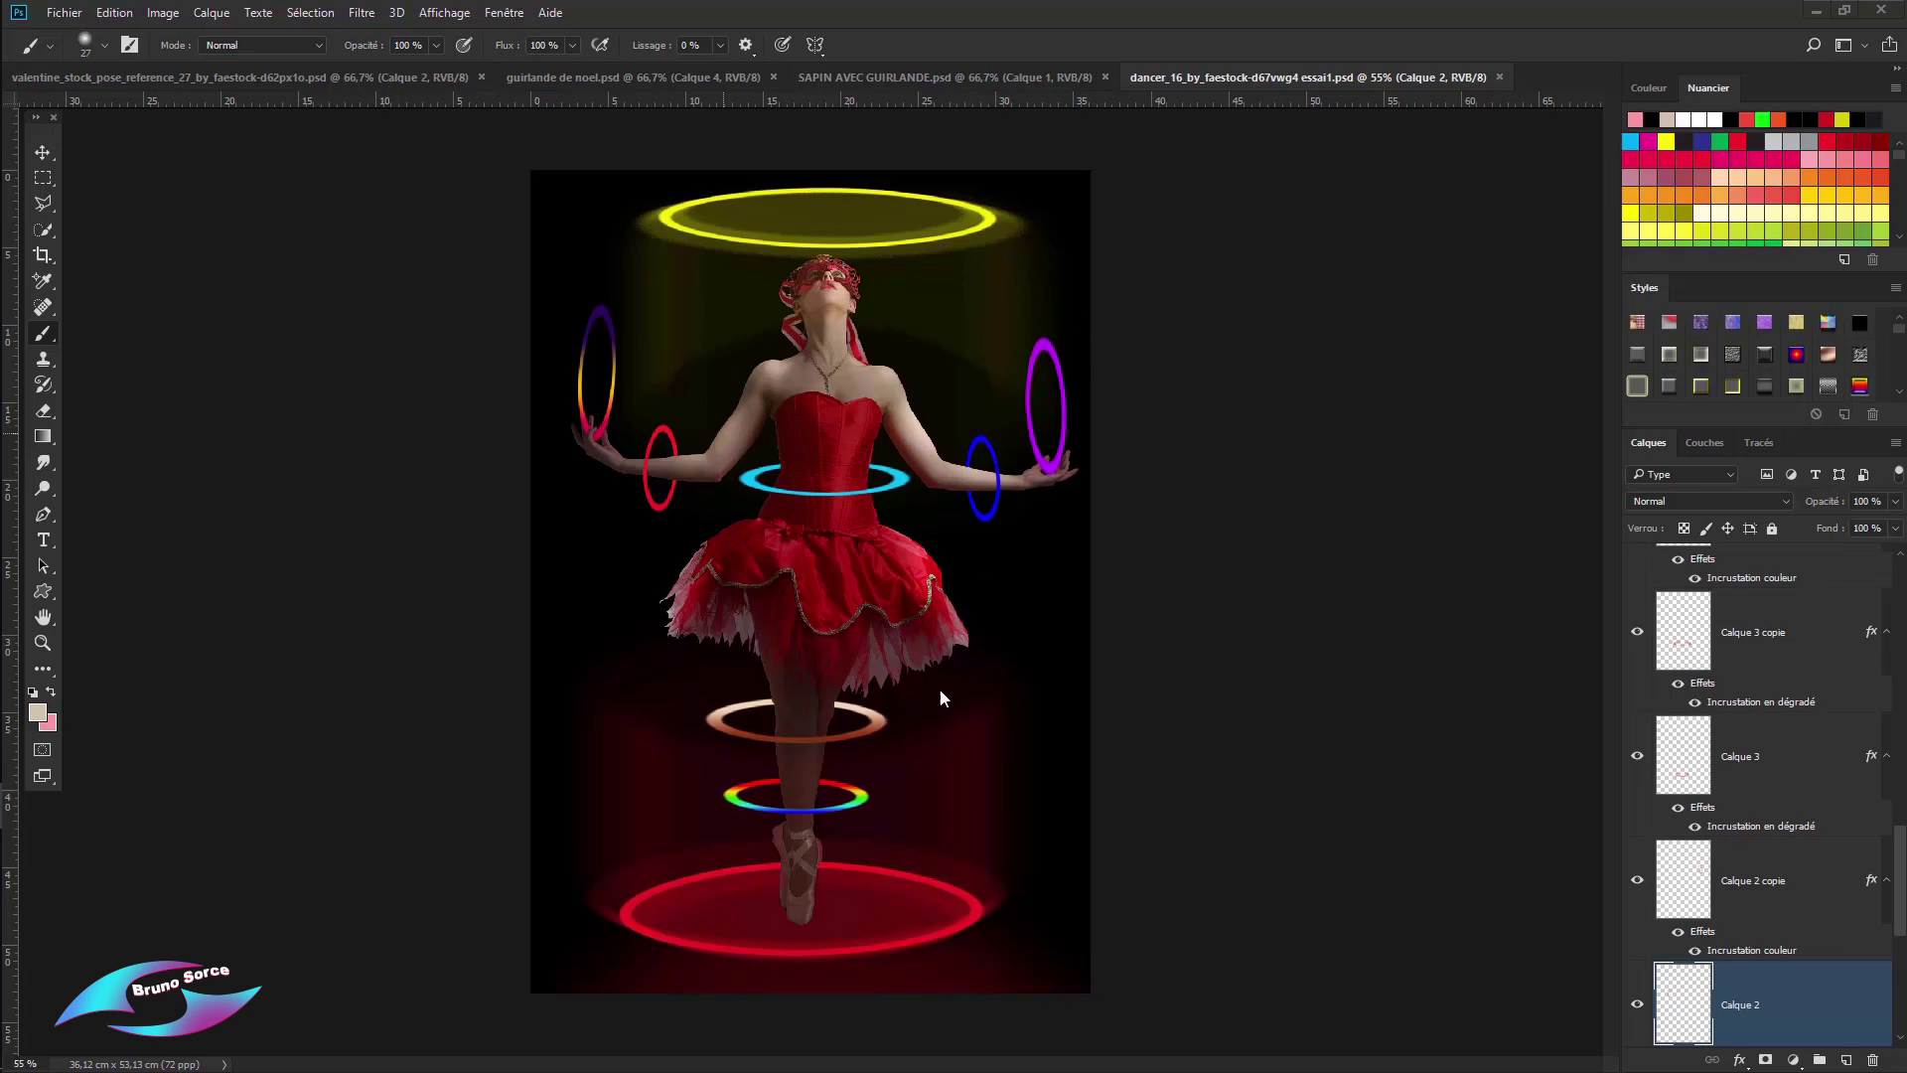
# Step: Look through the Christmas garland example documents and the red-dress star spiral example
pyautogui.click(971, 77)
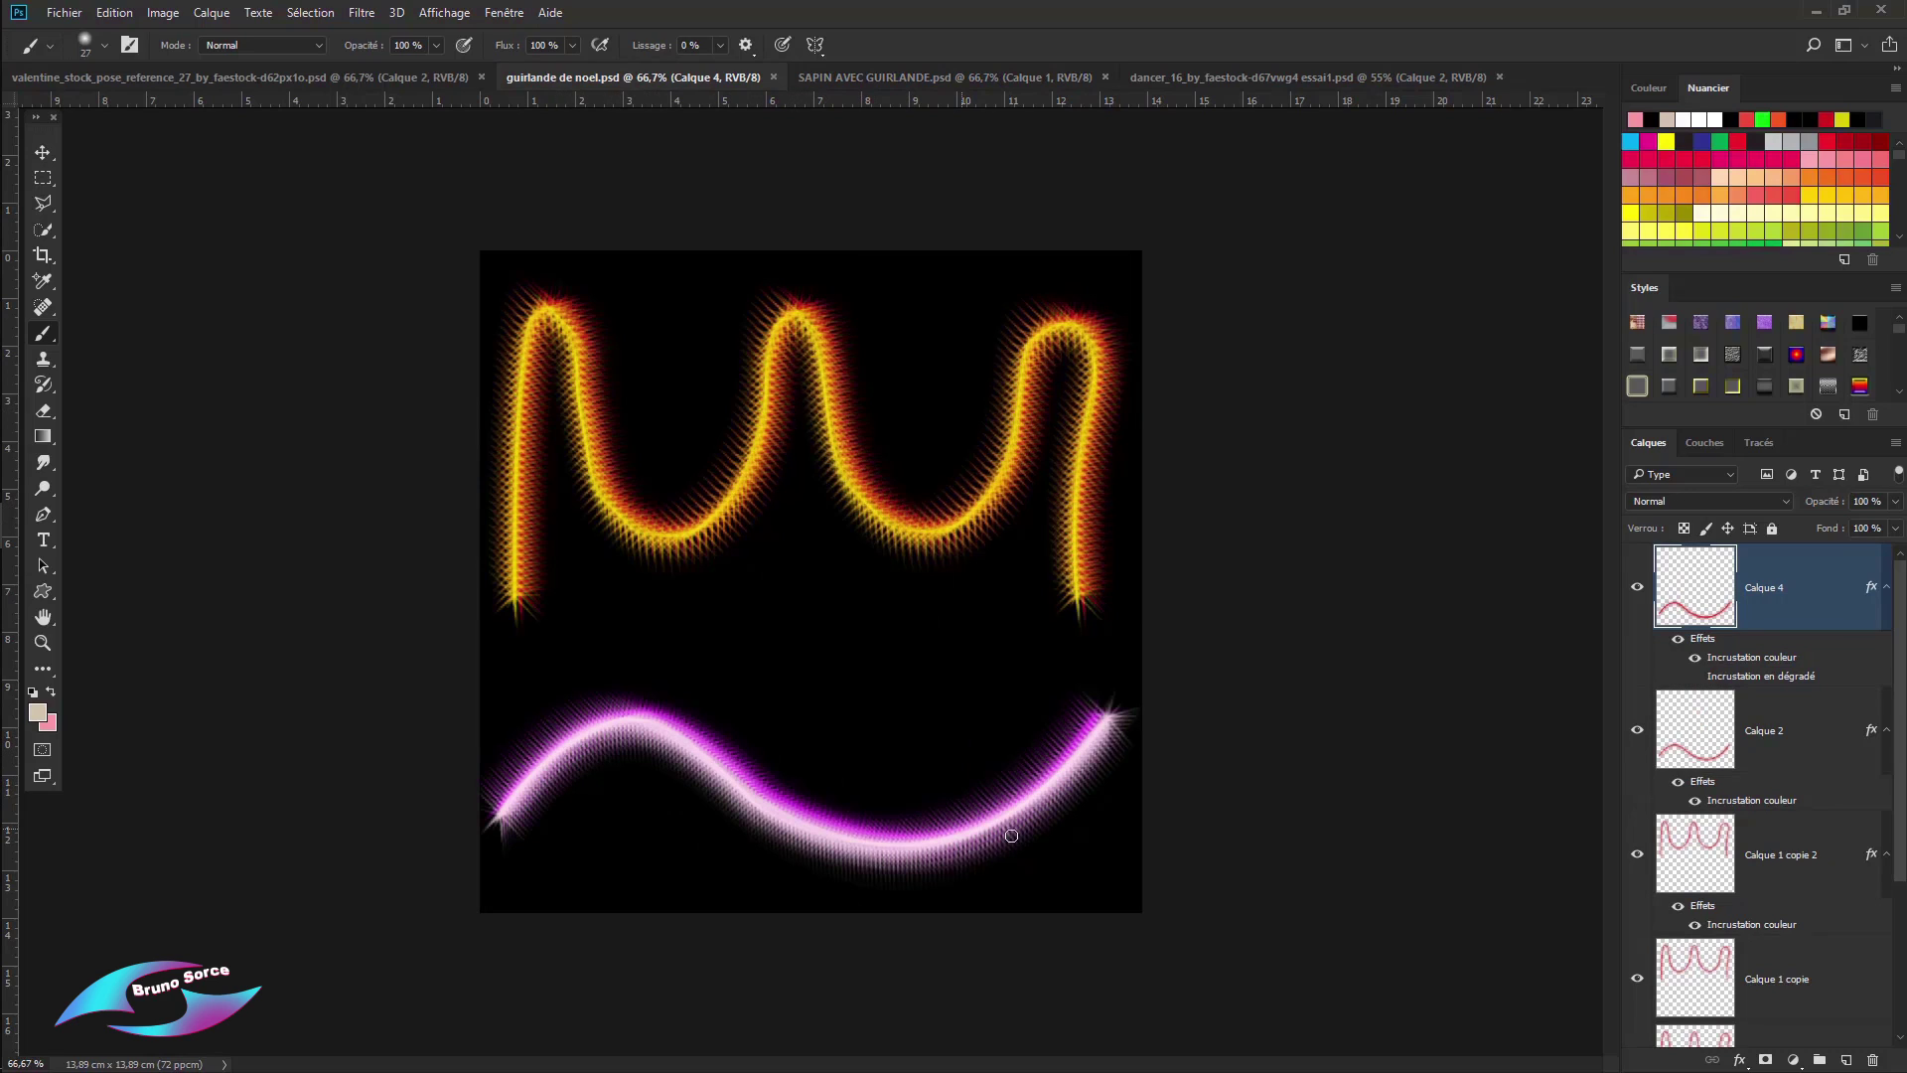
pyautogui.click(427, 77)
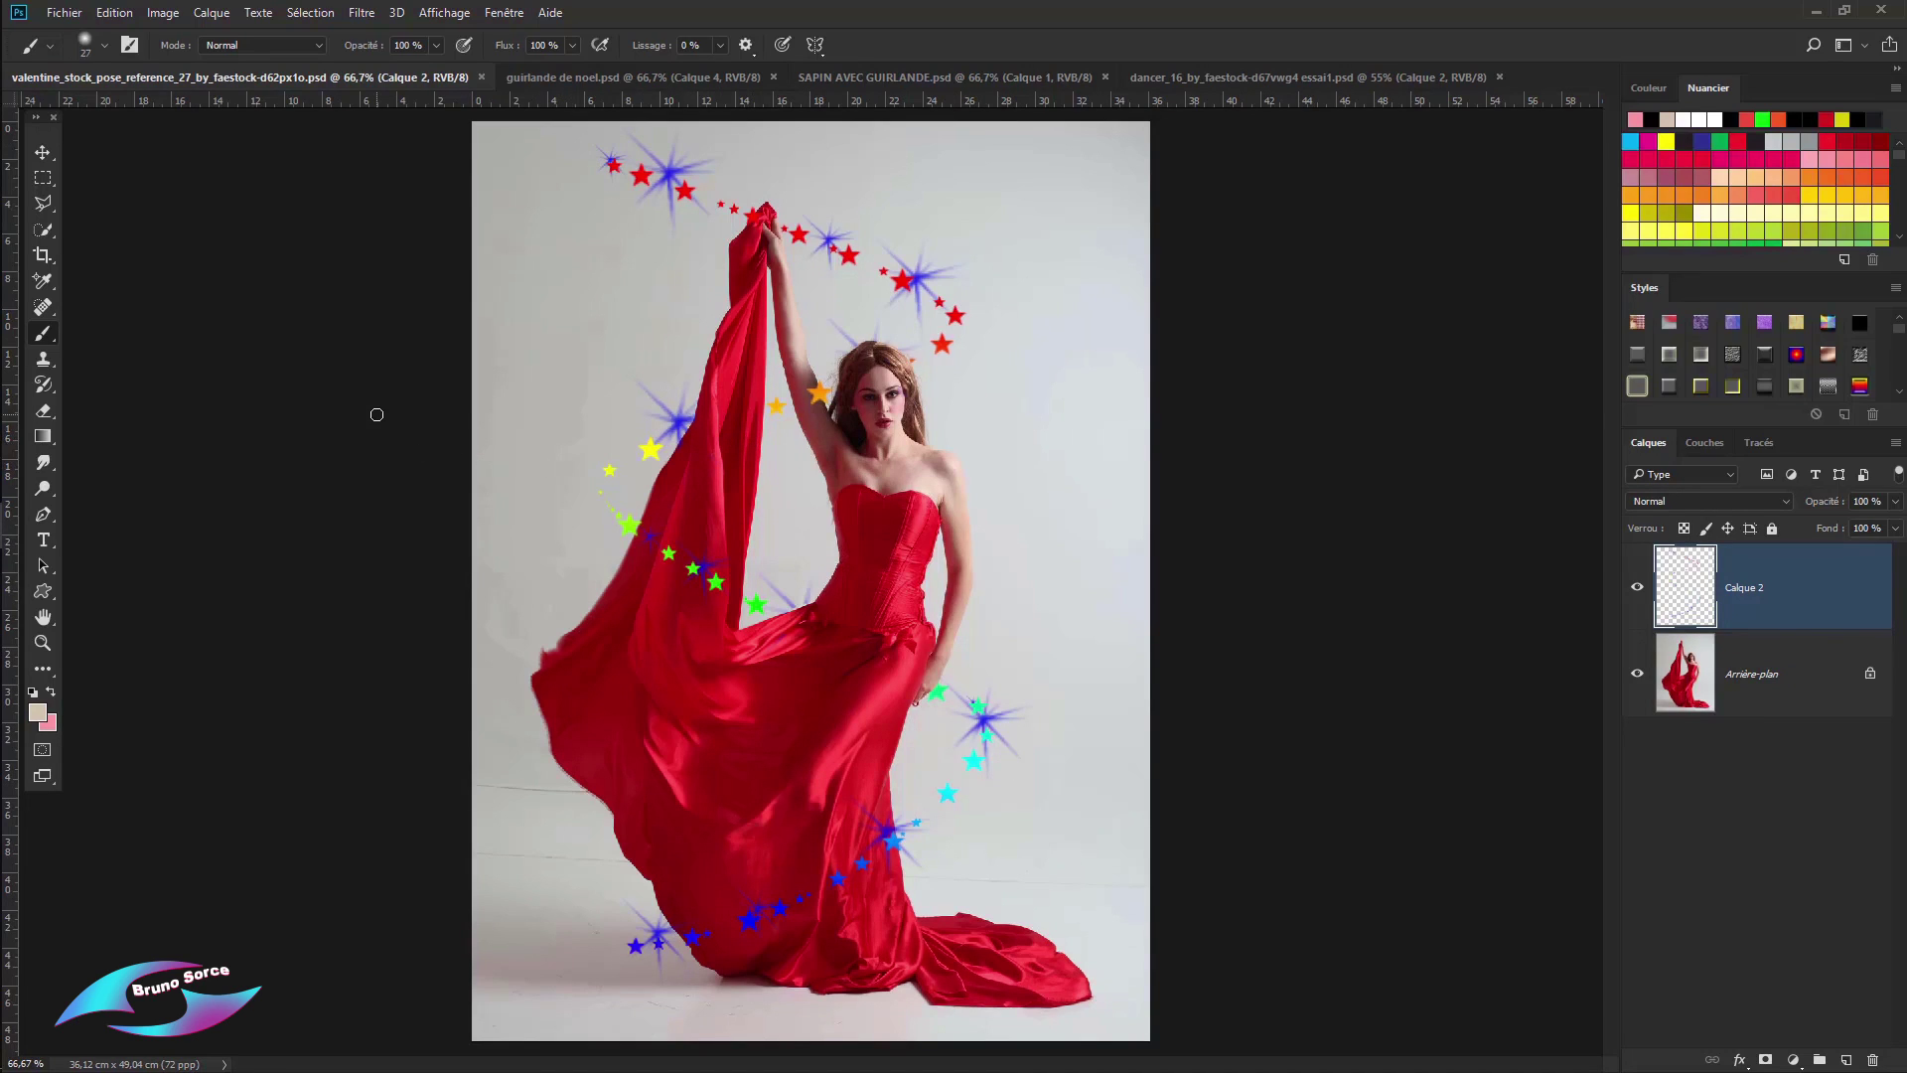
# Step: Examine the Pen tool and shape tool variants, and browse the shape library of the Custom Shape tool
pyautogui.moveTo(42, 513); pyautogui.dragTo(129, 529)
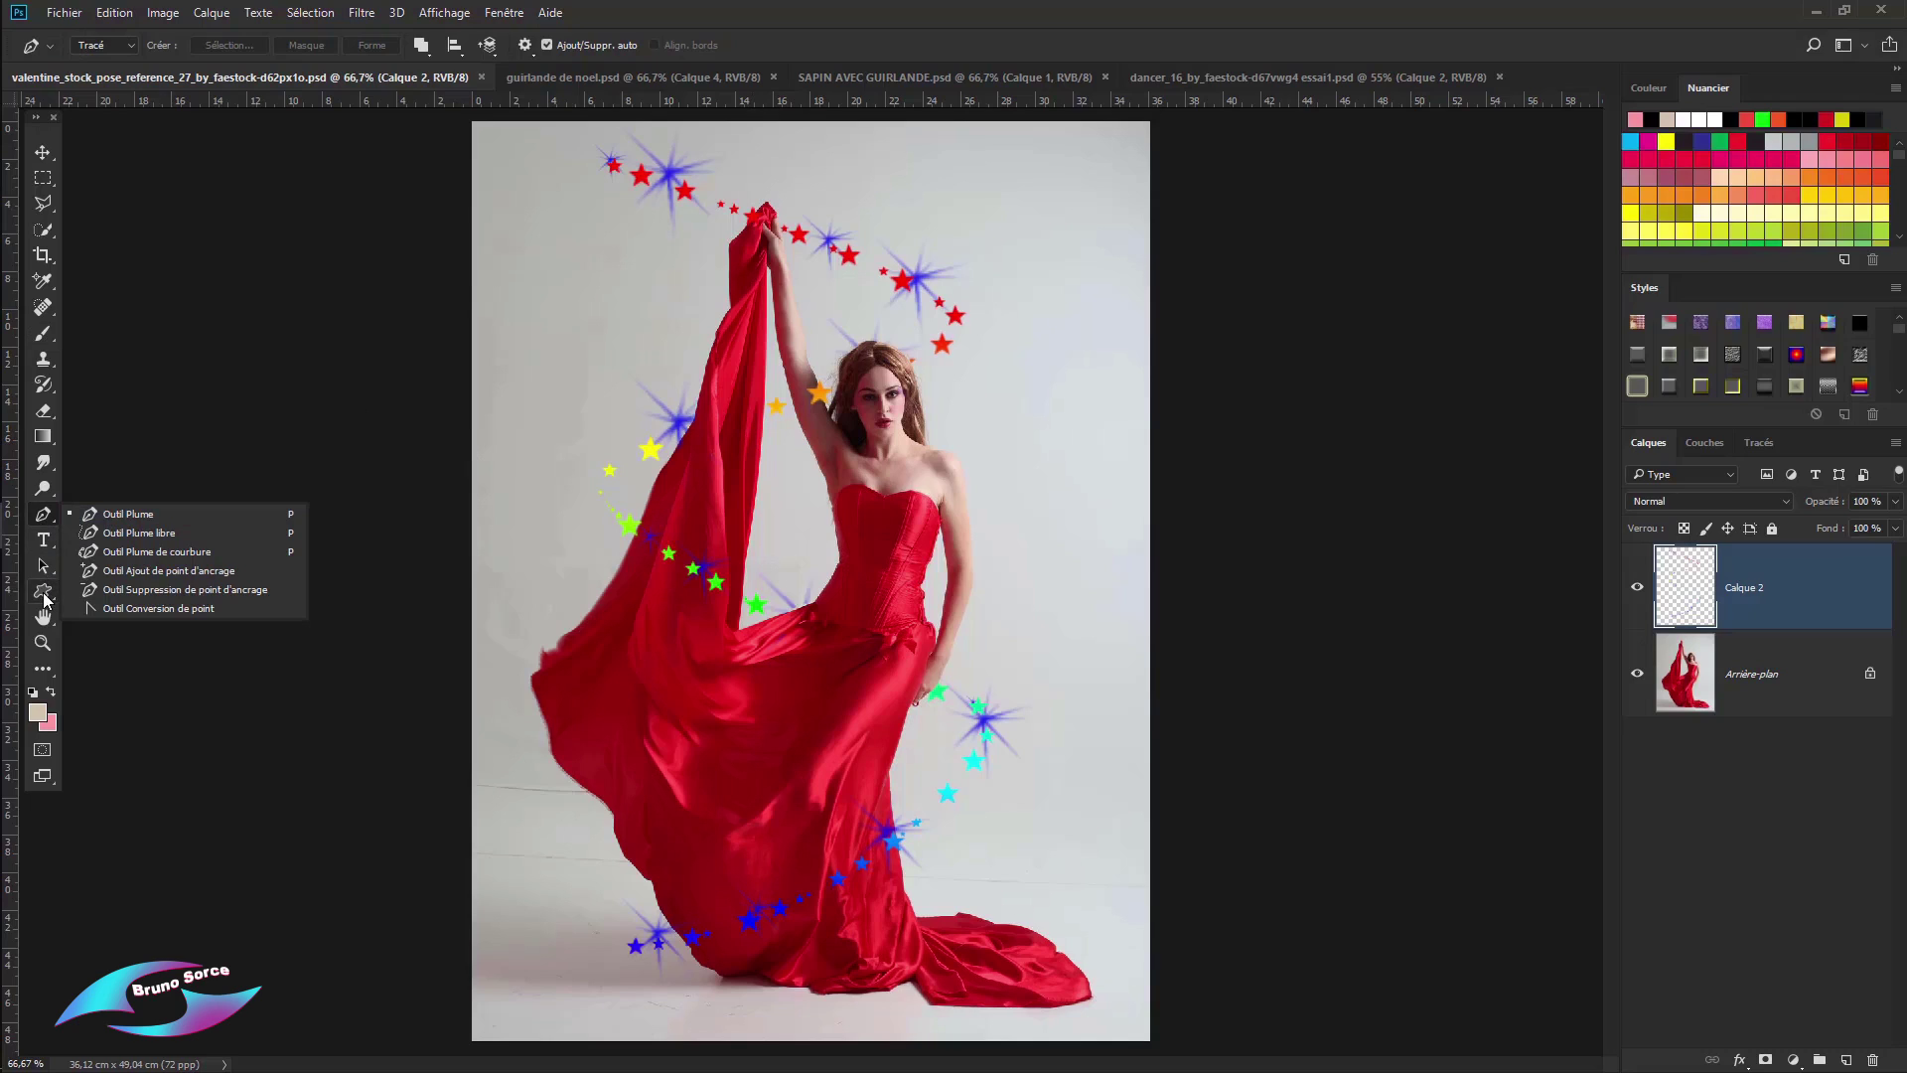
pyautogui.moveTo(43, 594); pyautogui.dragTo(100, 597)
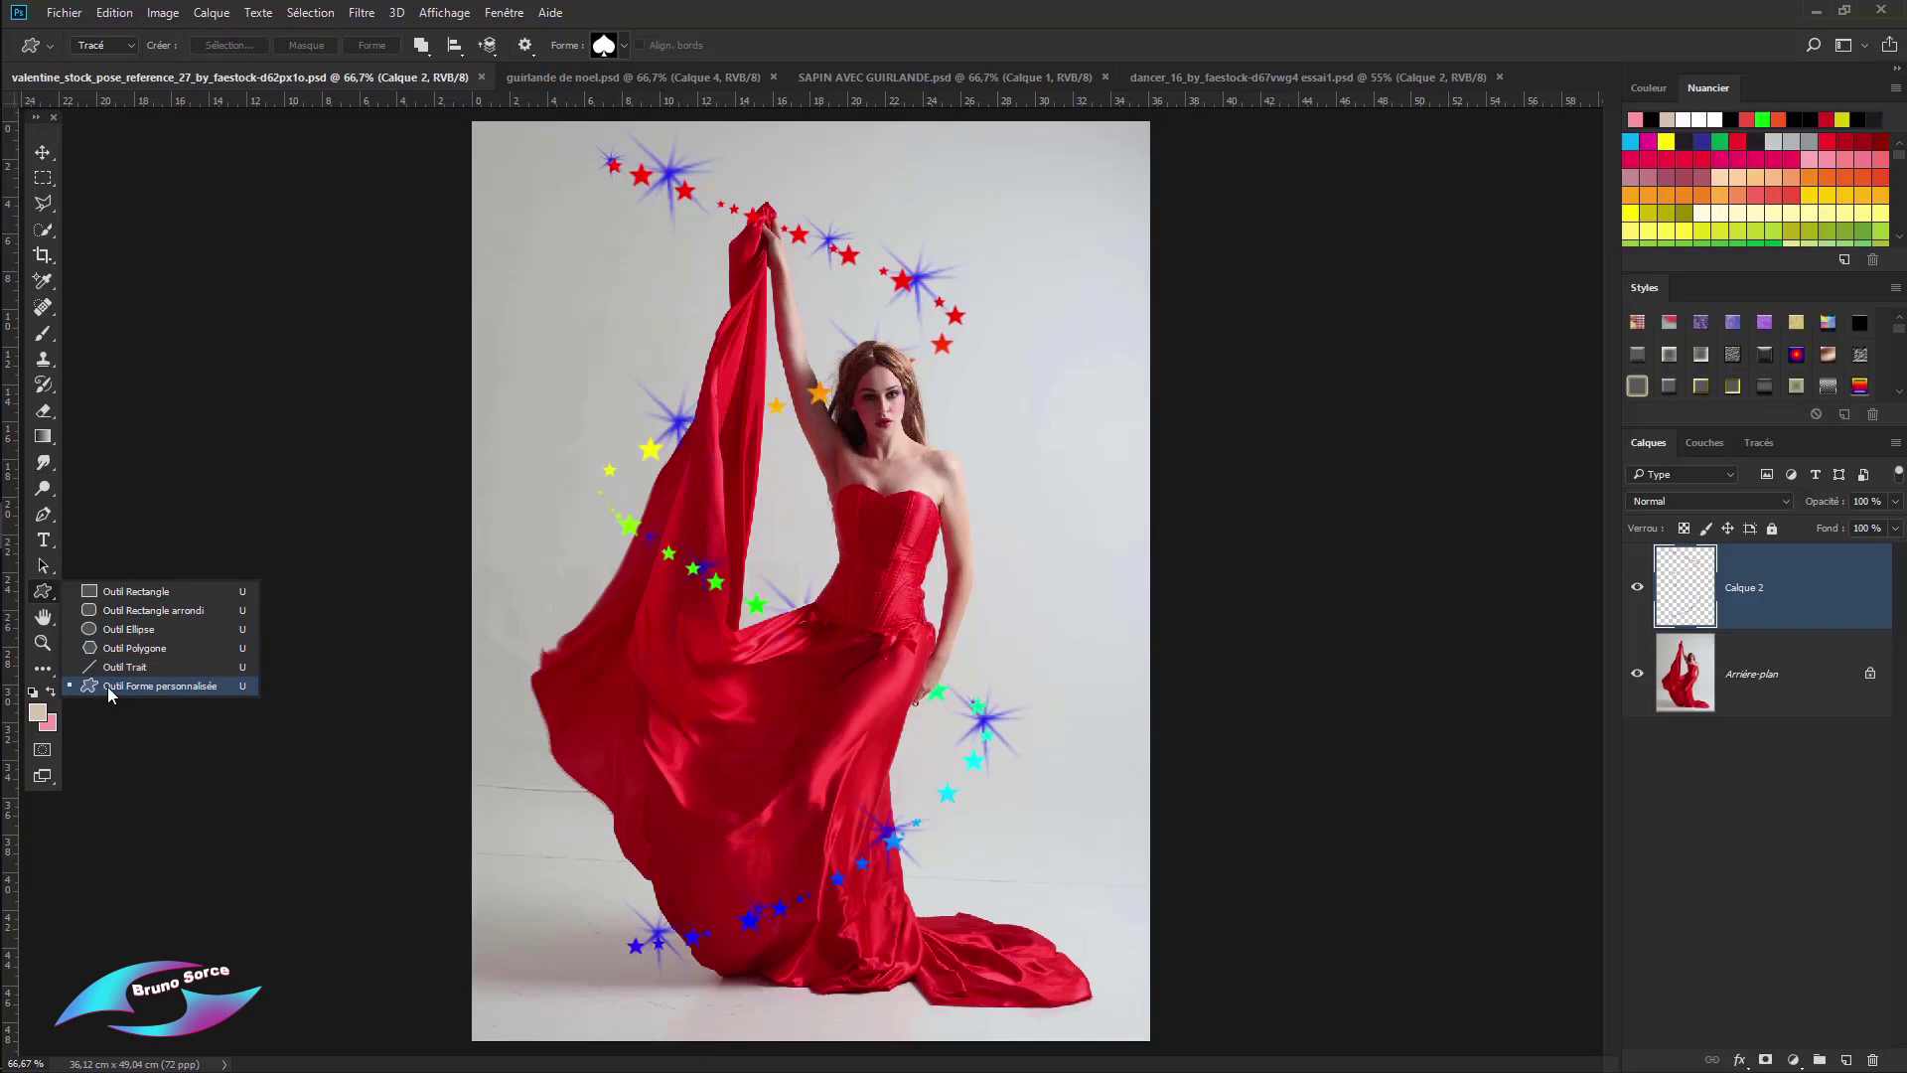
pyautogui.click(139, 687)
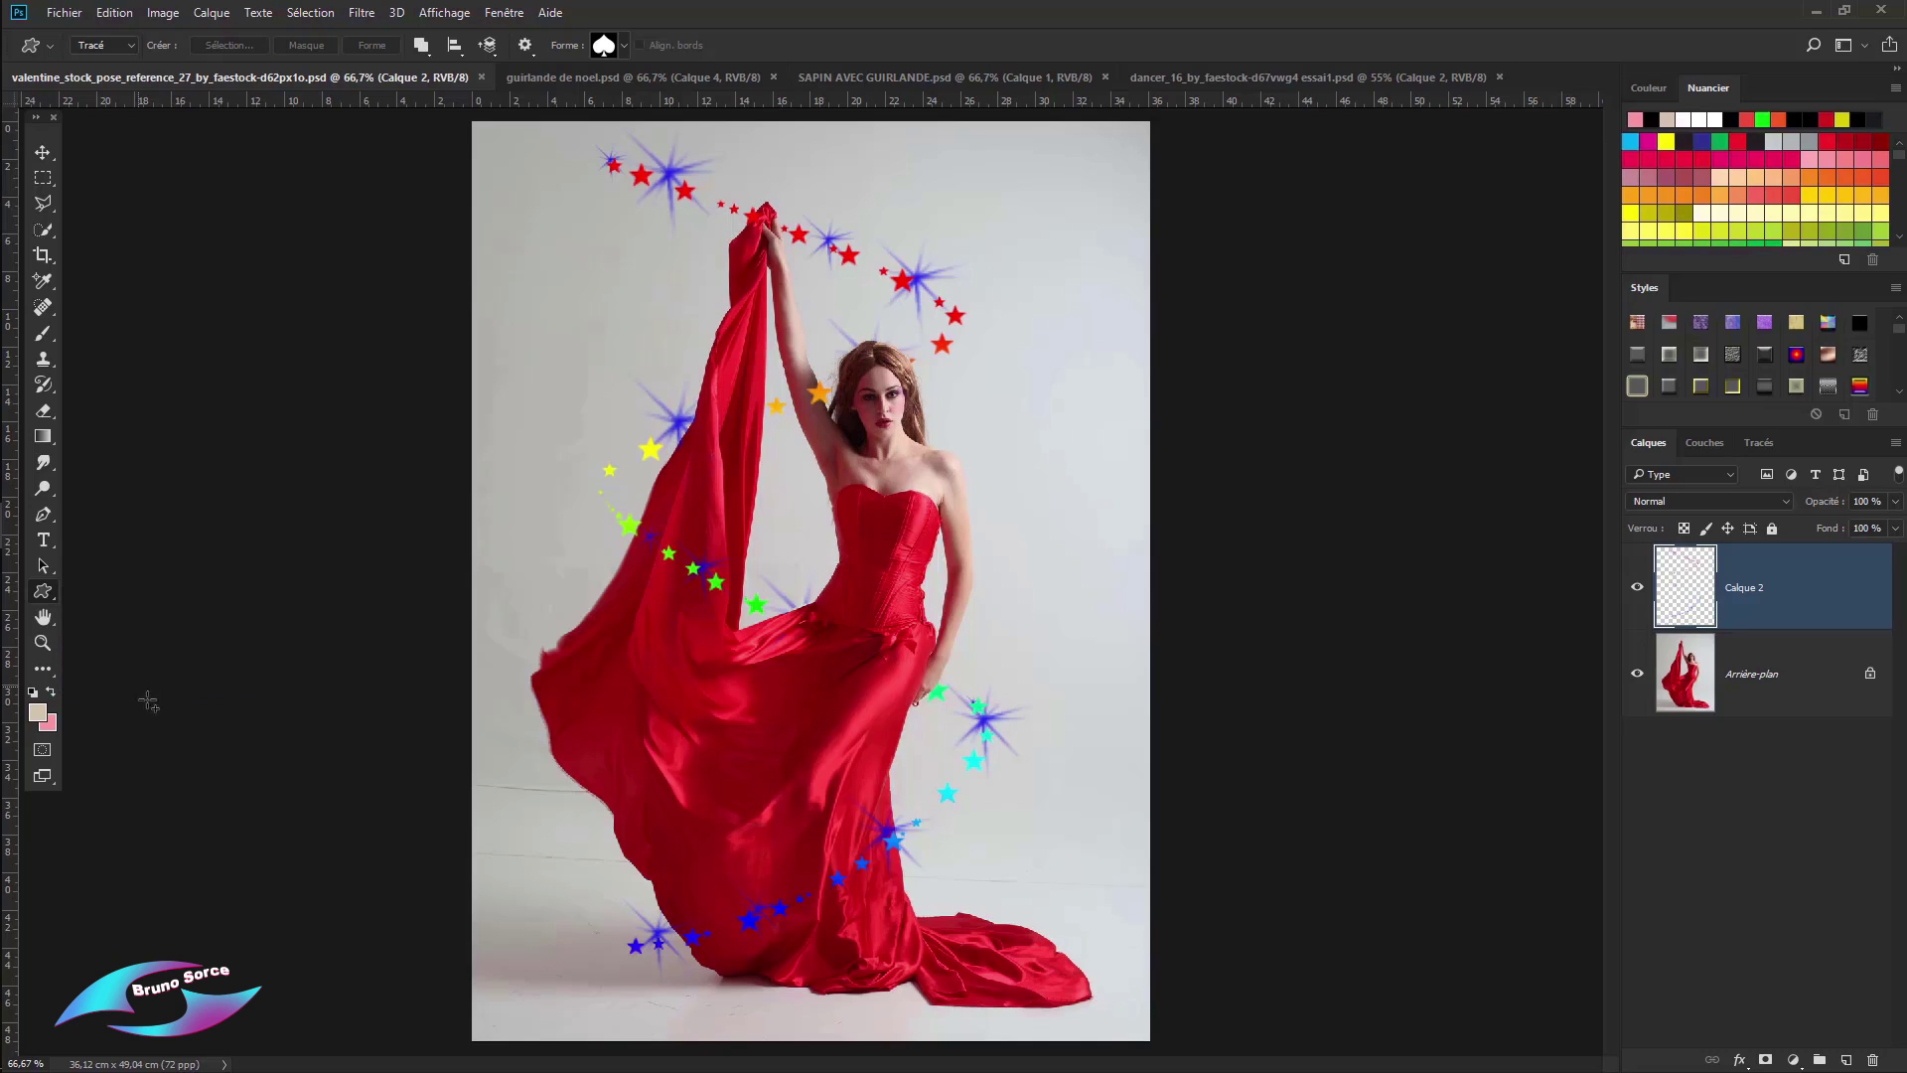
pyautogui.click(601, 48)
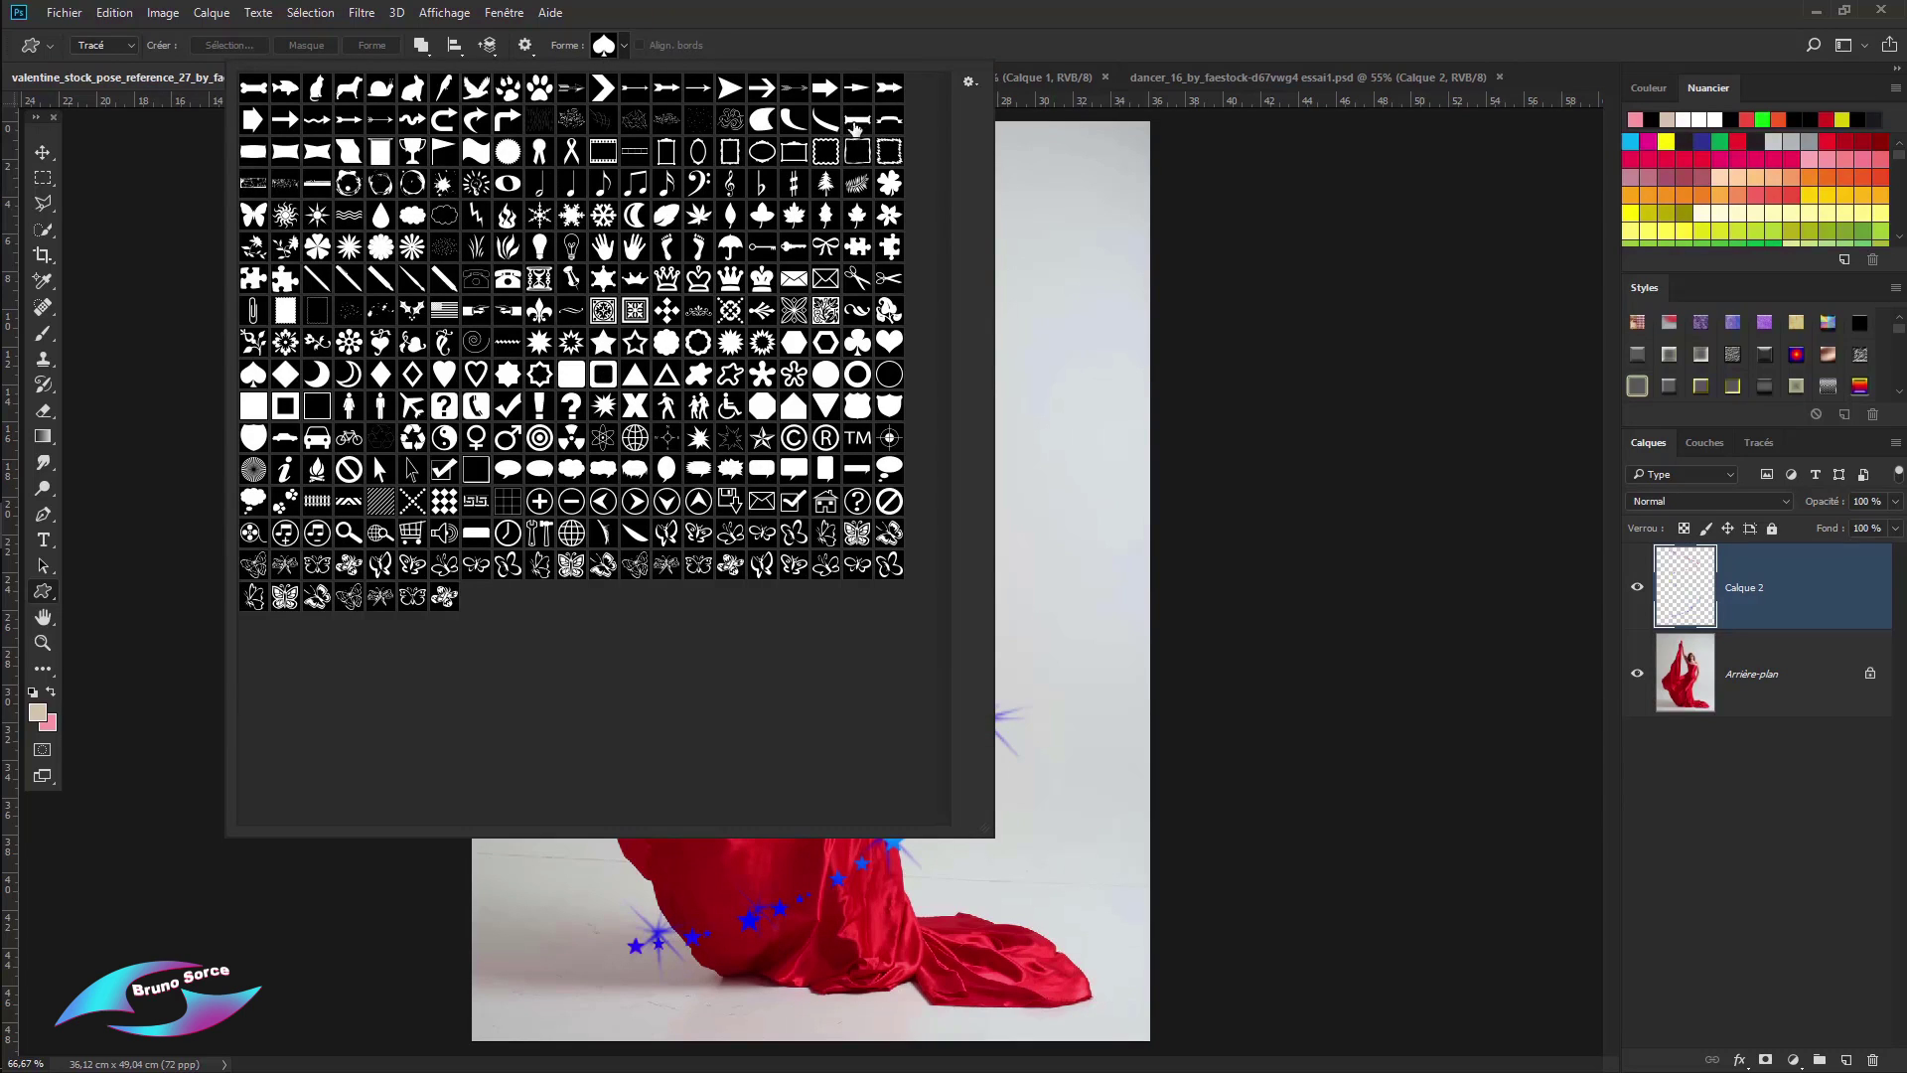
pyautogui.click(904, 44)
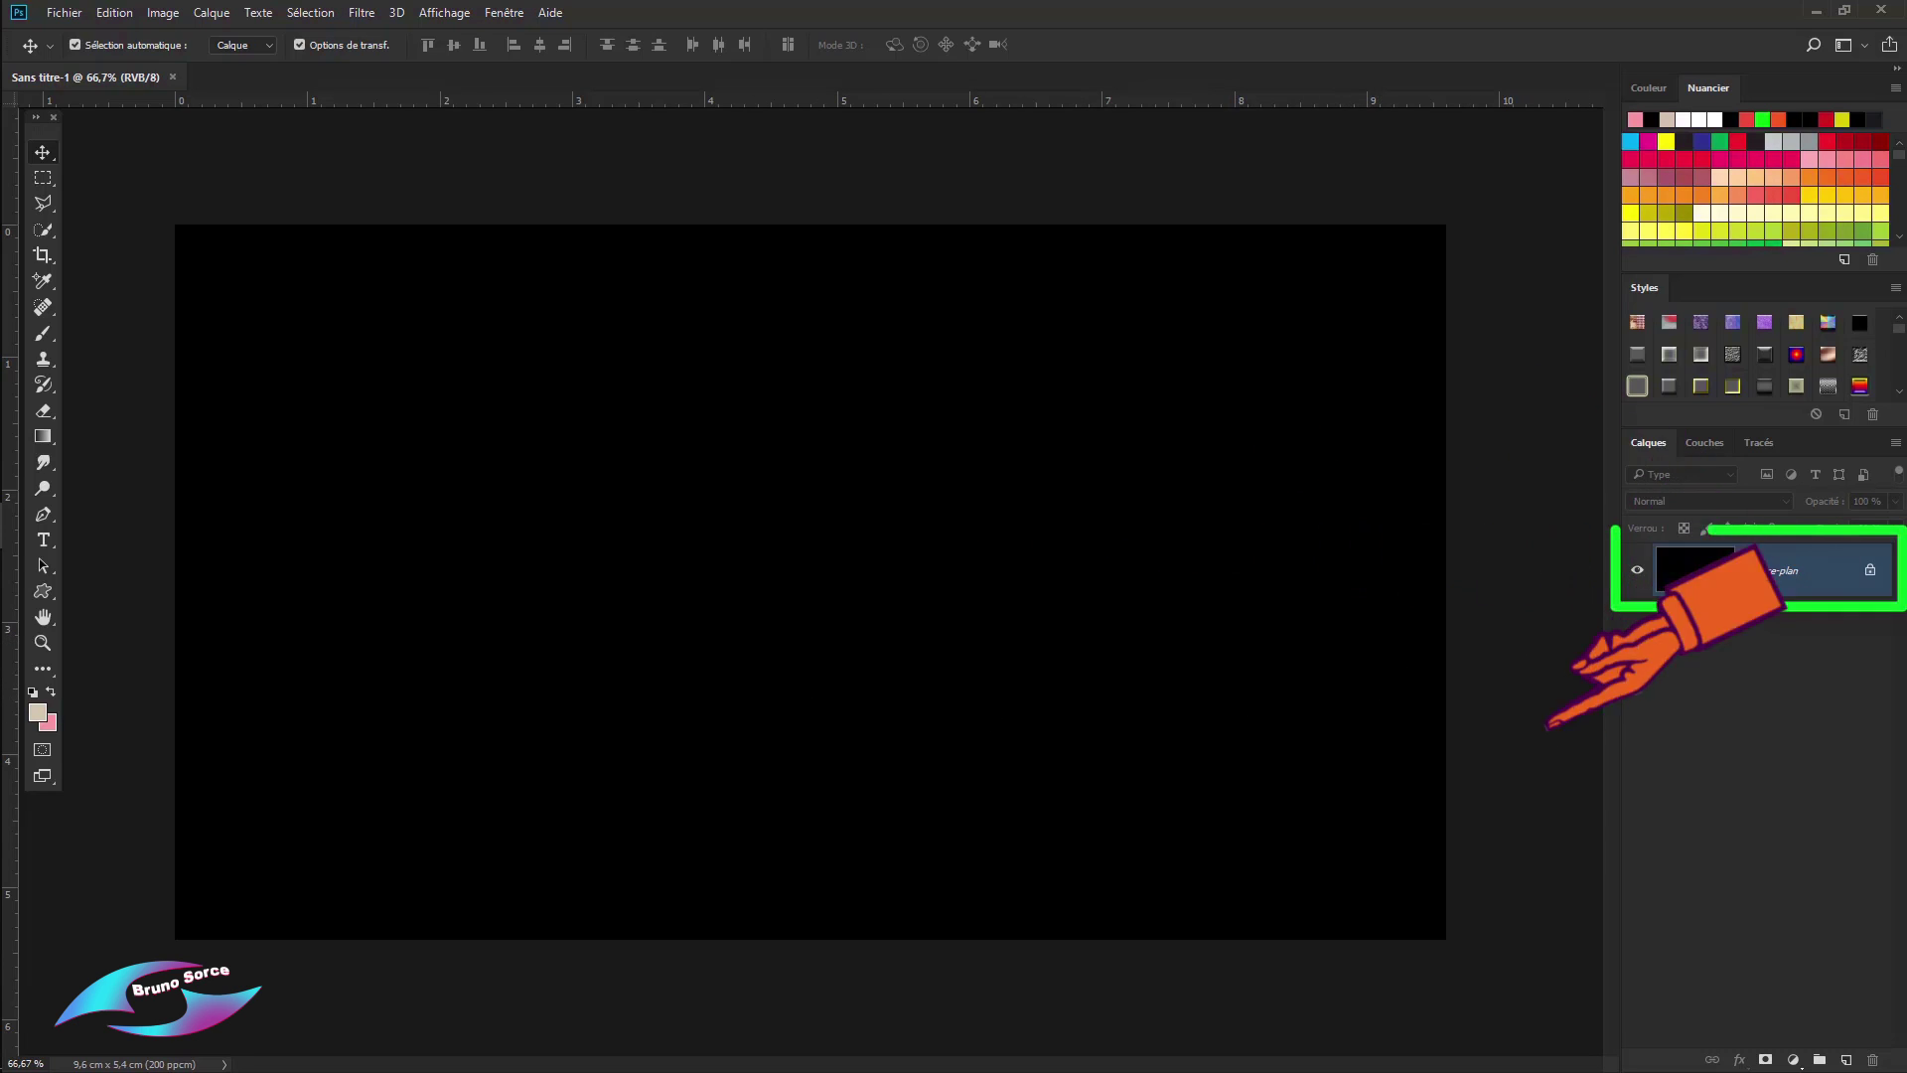
# Step: Add a new layer and draw a closed eight-point zigzag path about 6.7 cm wide across the black canvas with the Pen tool
pyautogui.click(1846, 1060)
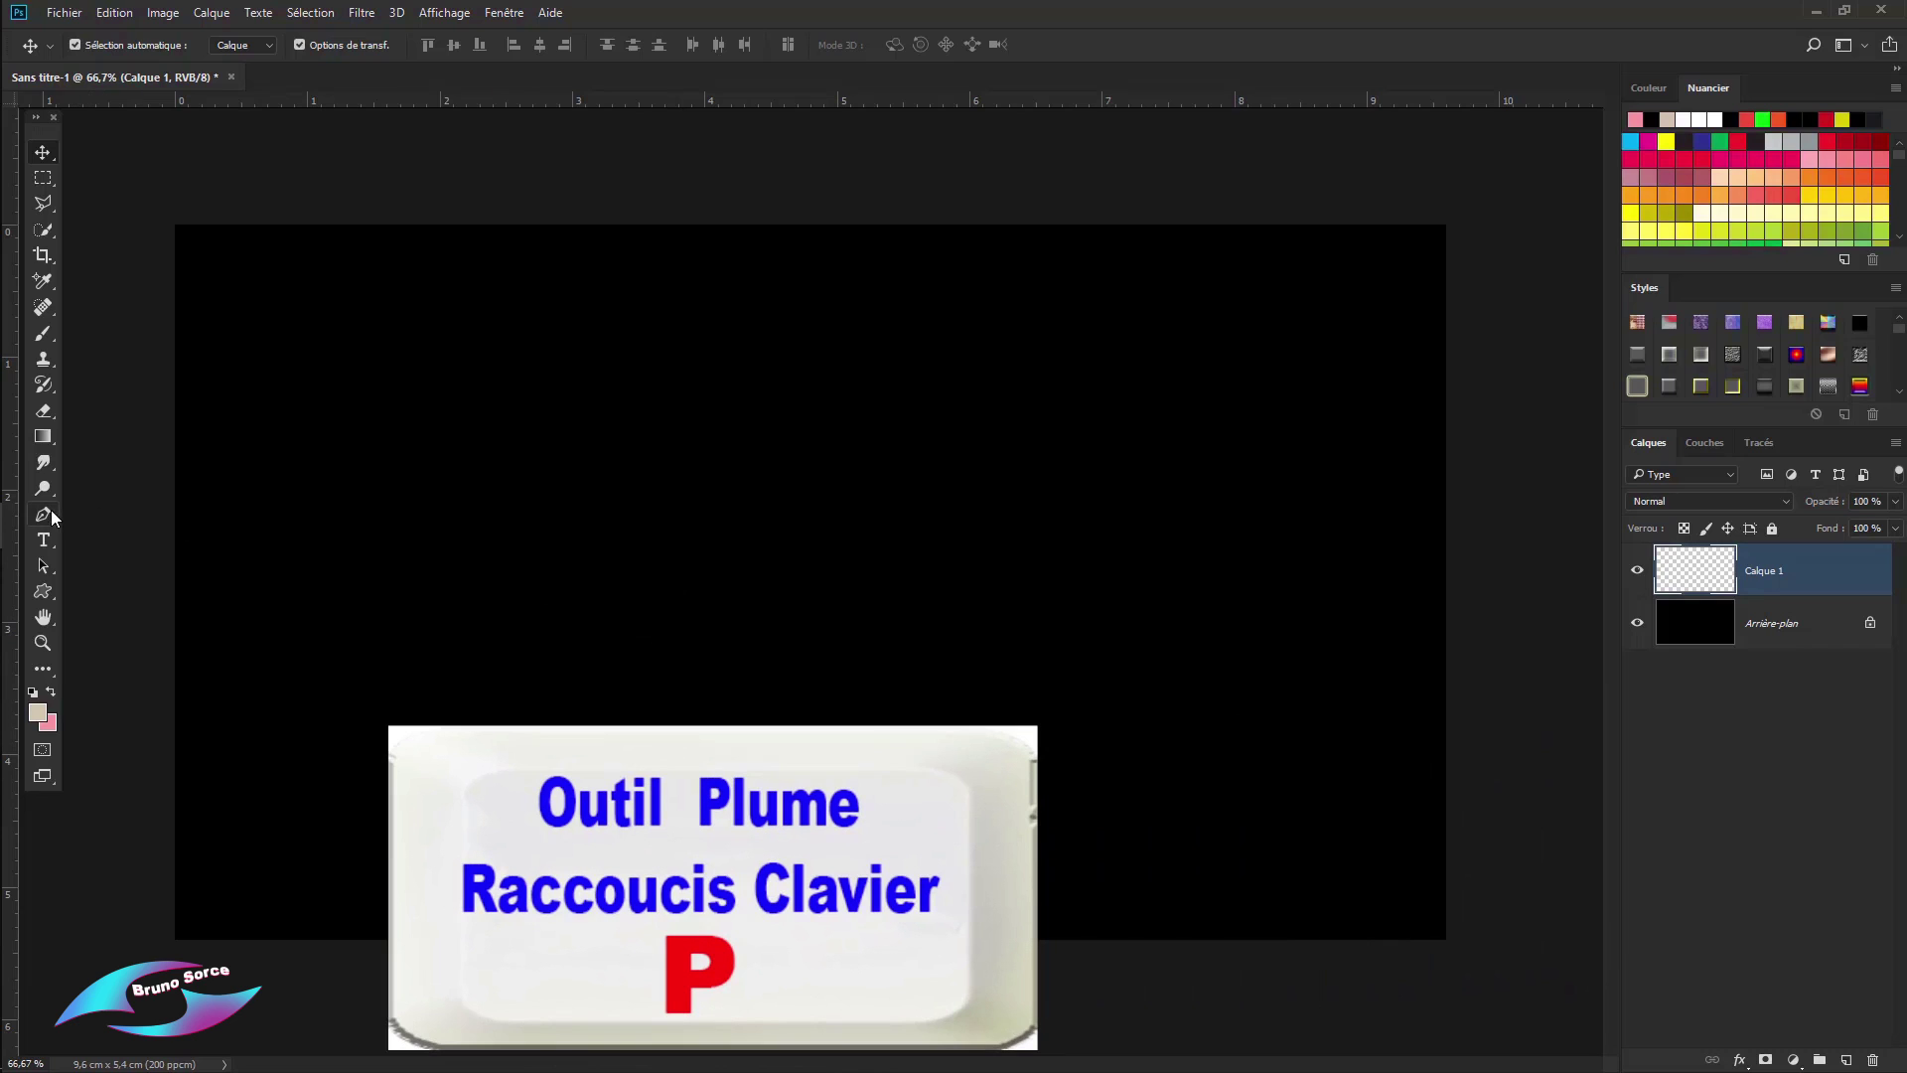
pyautogui.moveTo(54, 517); pyautogui.dragTo(129, 519)
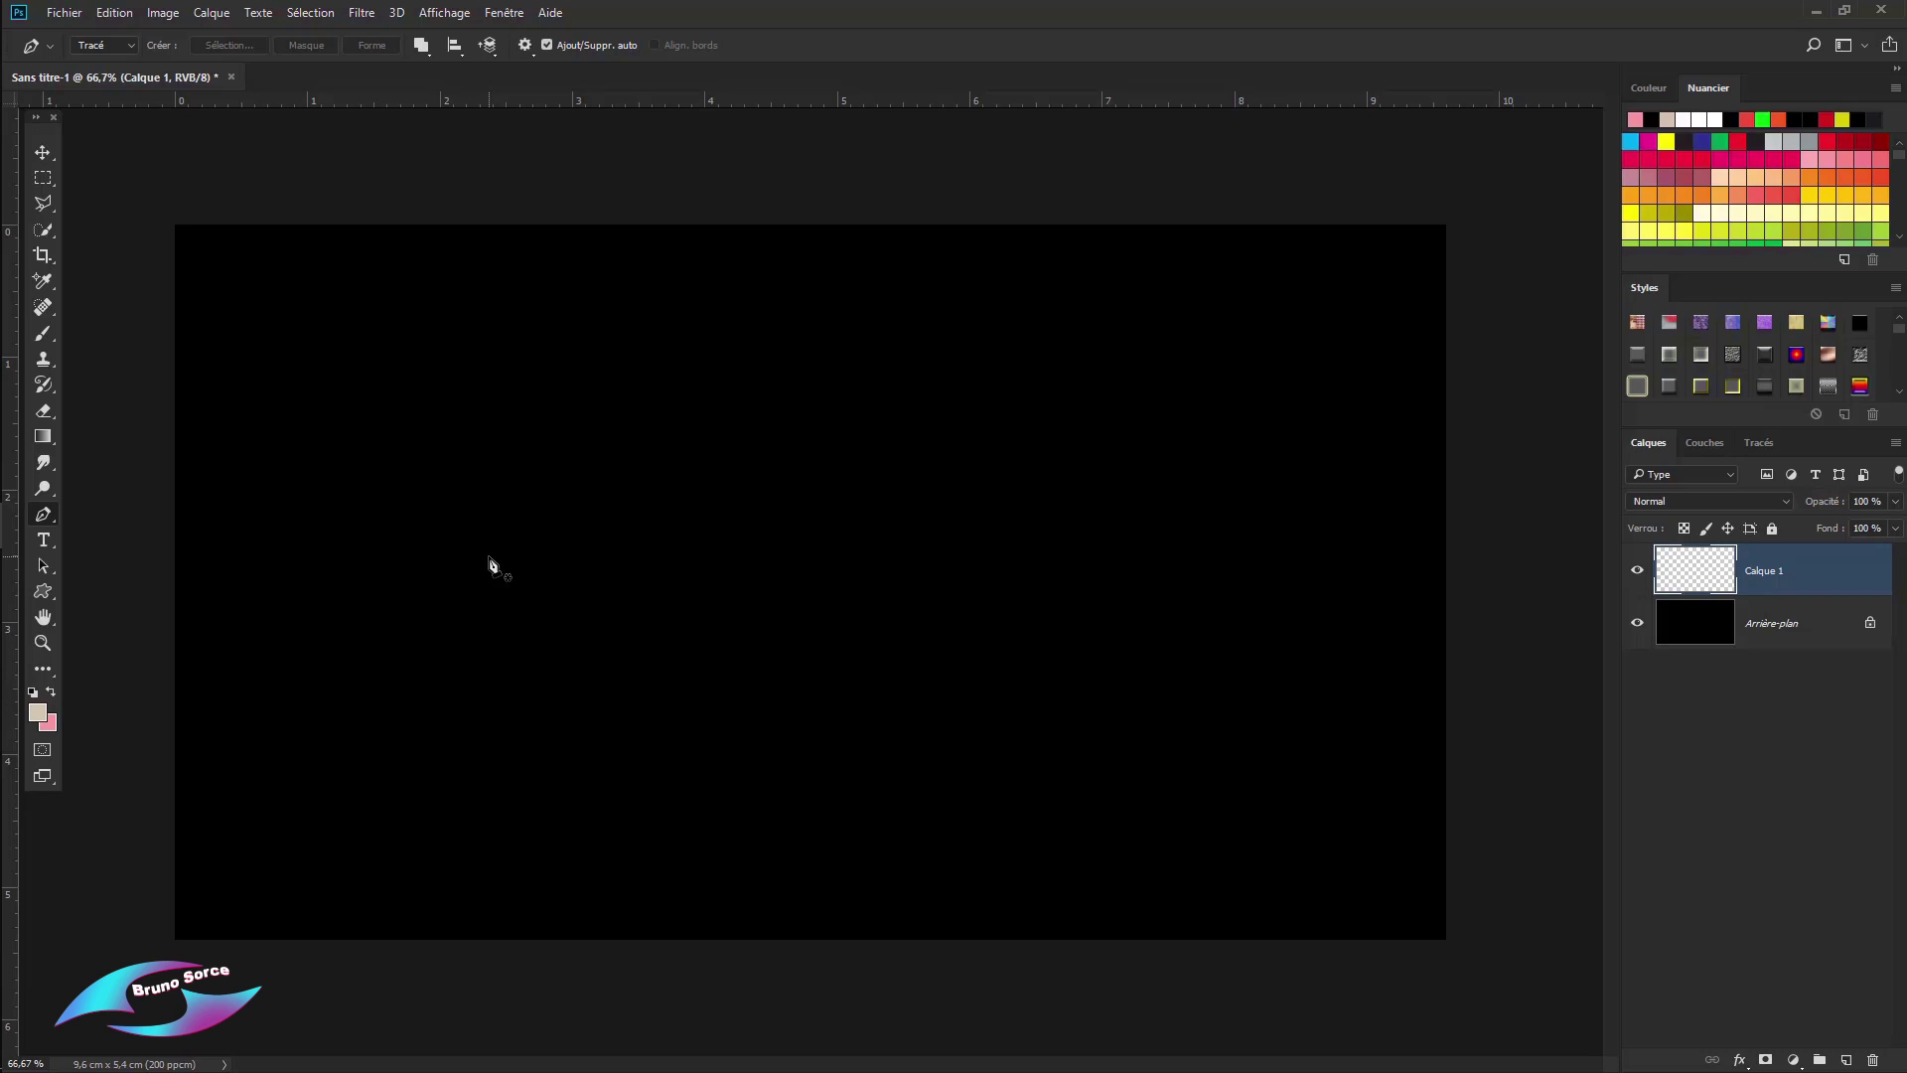
pyautogui.click(896, 283)
pyautogui.click(1236, 367)
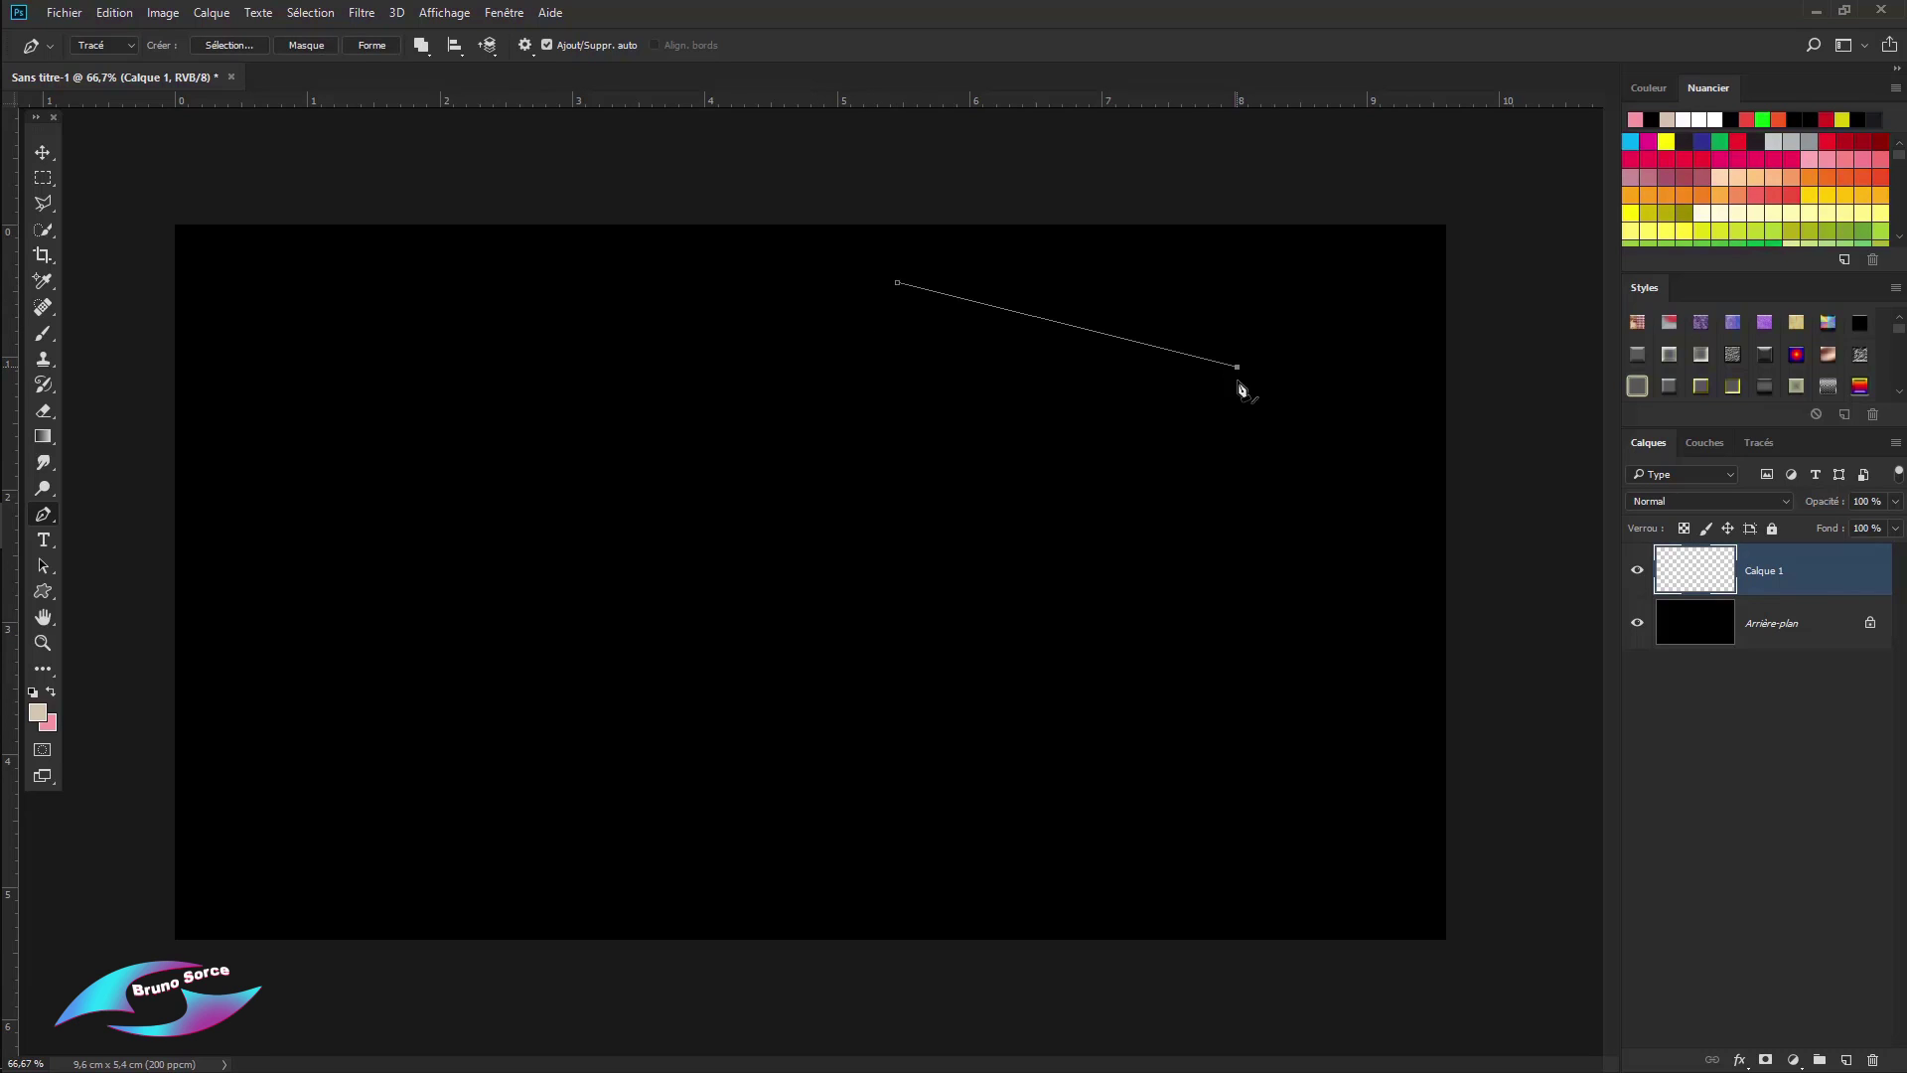
pyautogui.click(1165, 760)
pyautogui.click(919, 577)
pyautogui.click(511, 767)
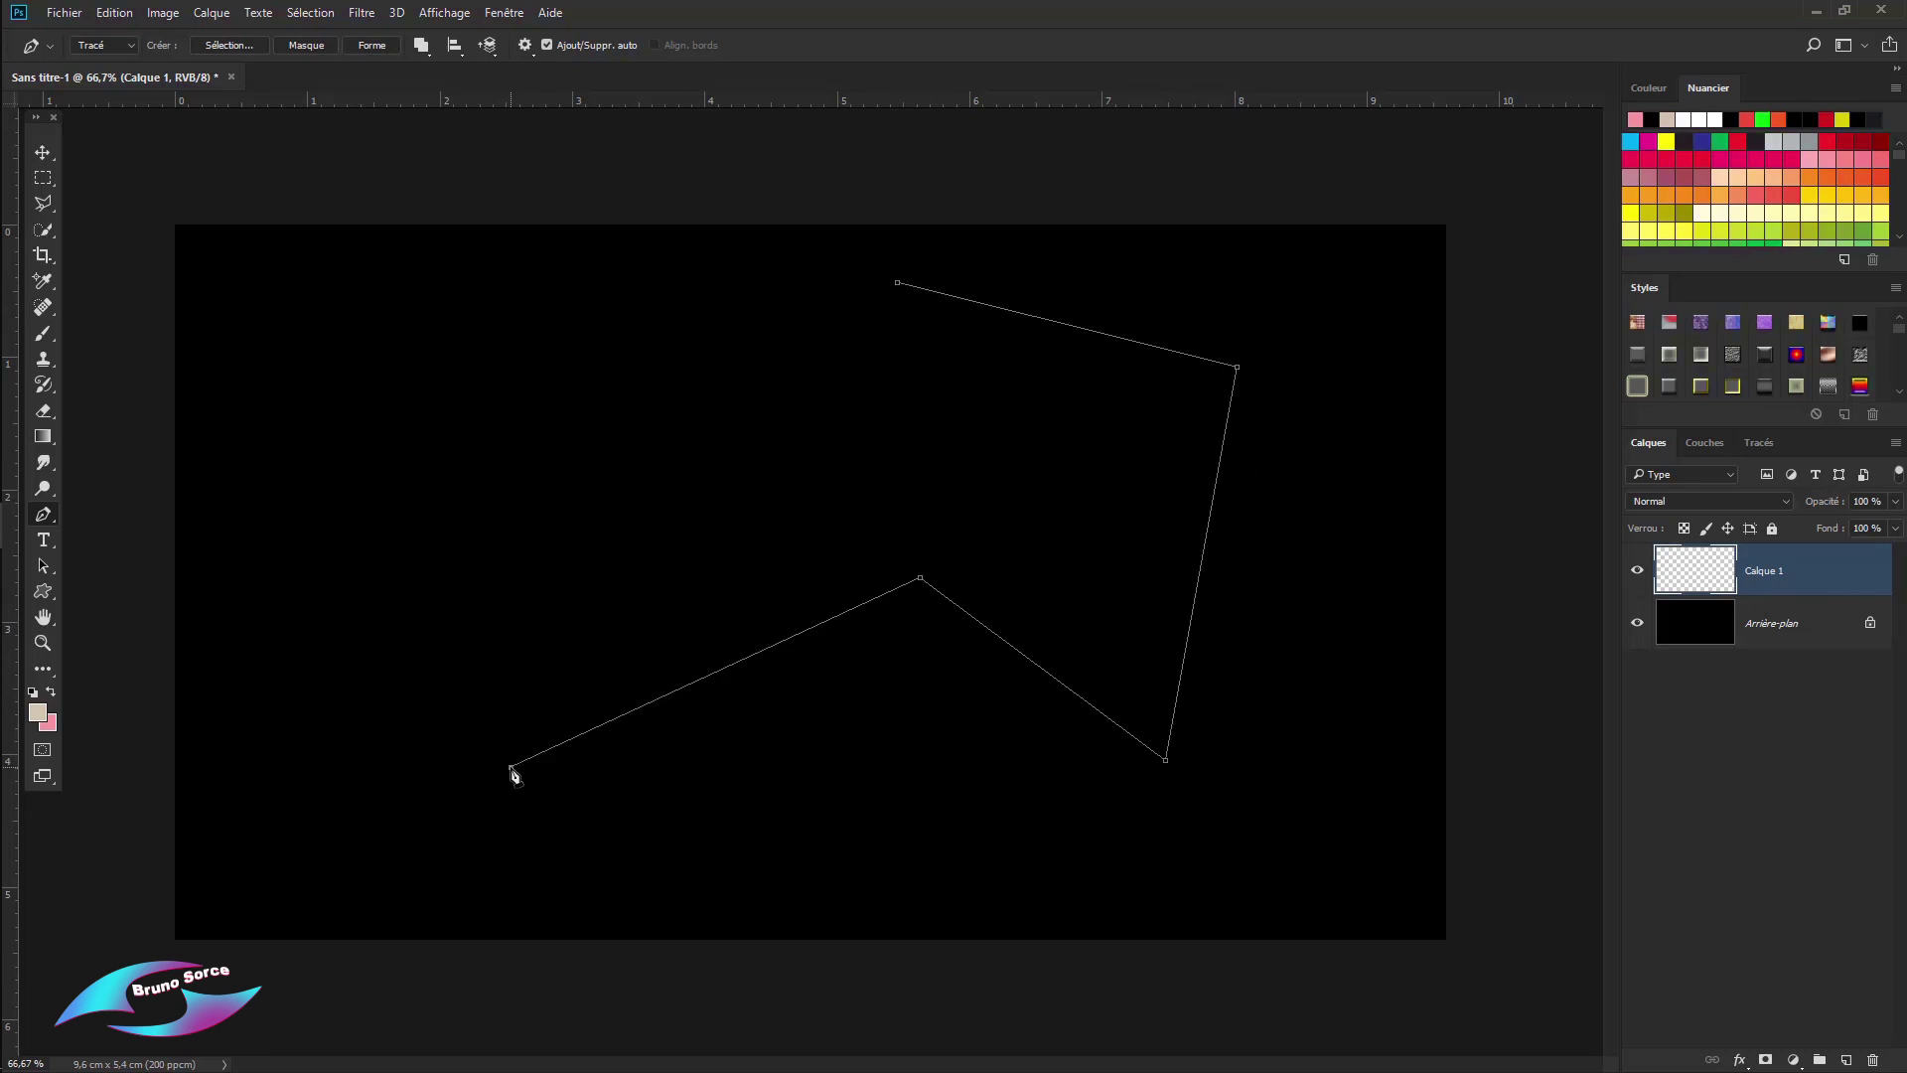
pyautogui.click(351, 537)
pyautogui.click(392, 280)
pyautogui.click(633, 539)
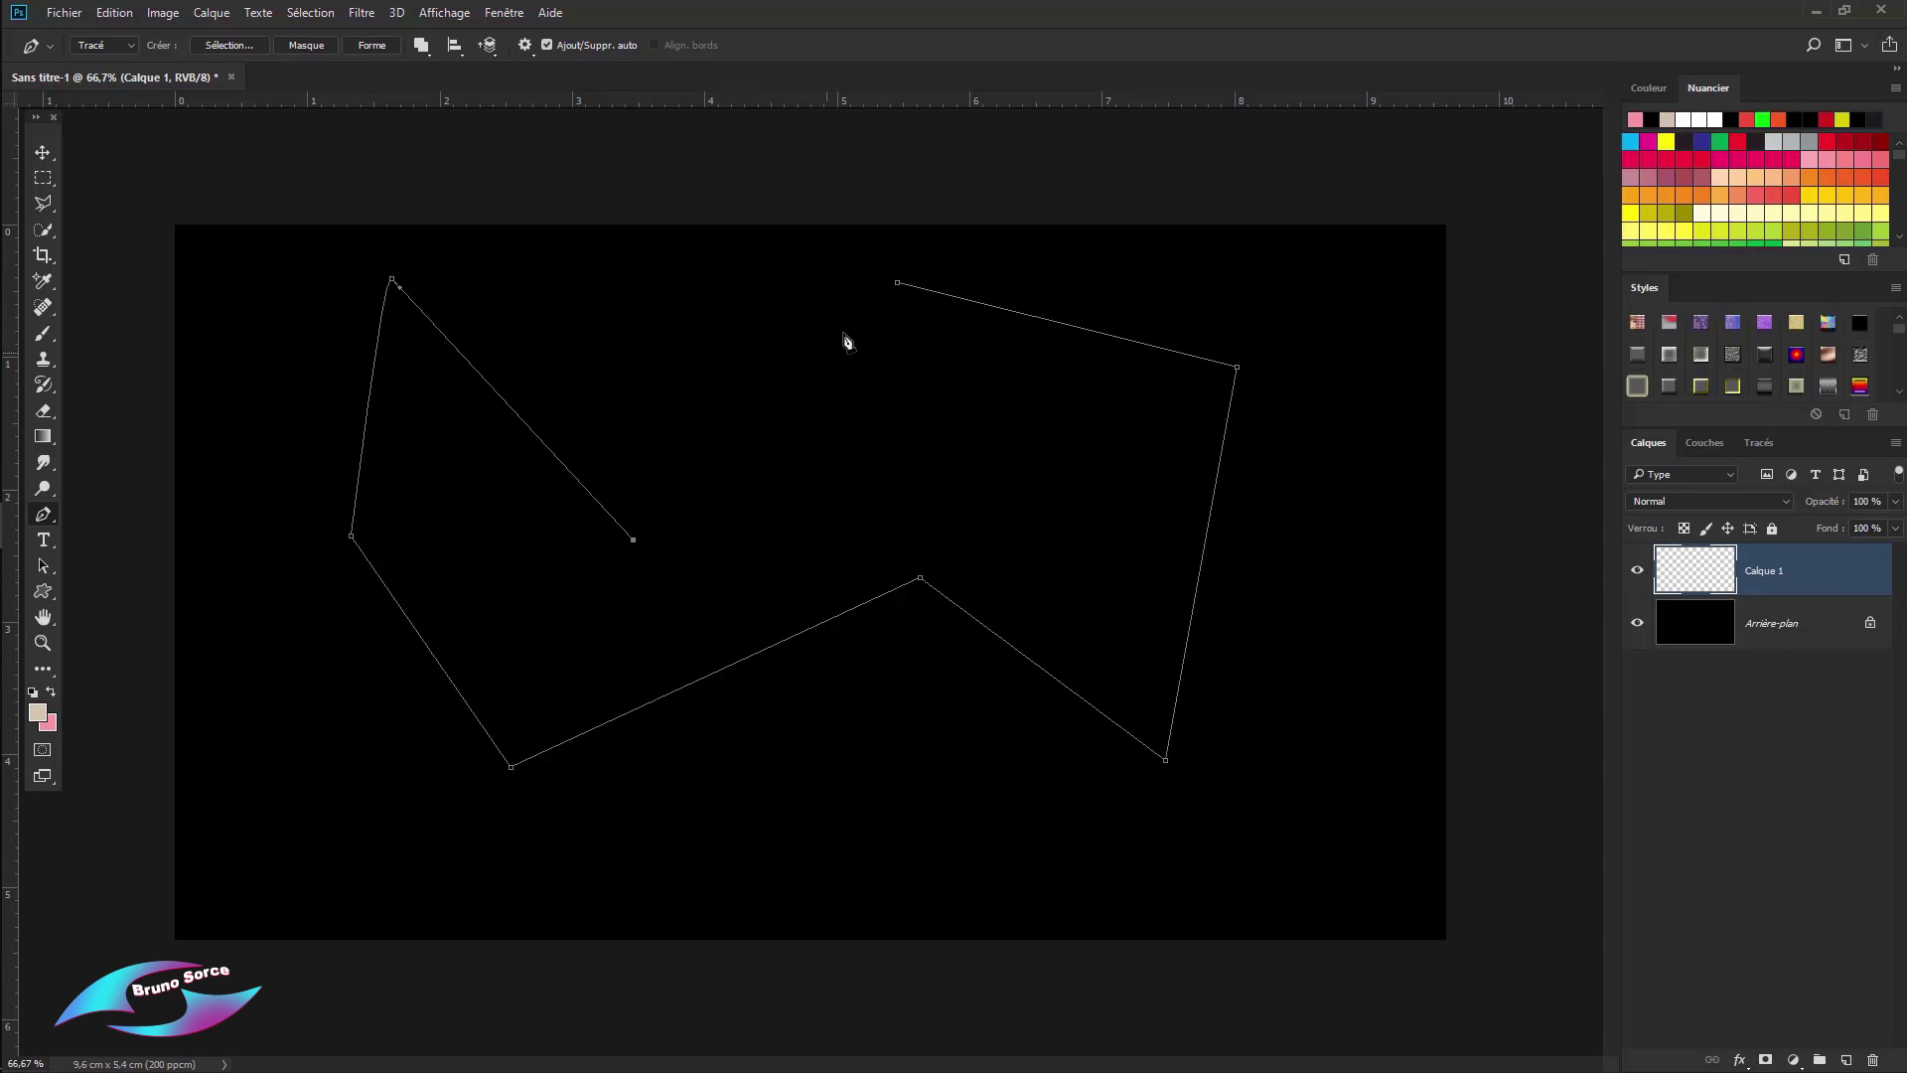
pyautogui.click(896, 283)
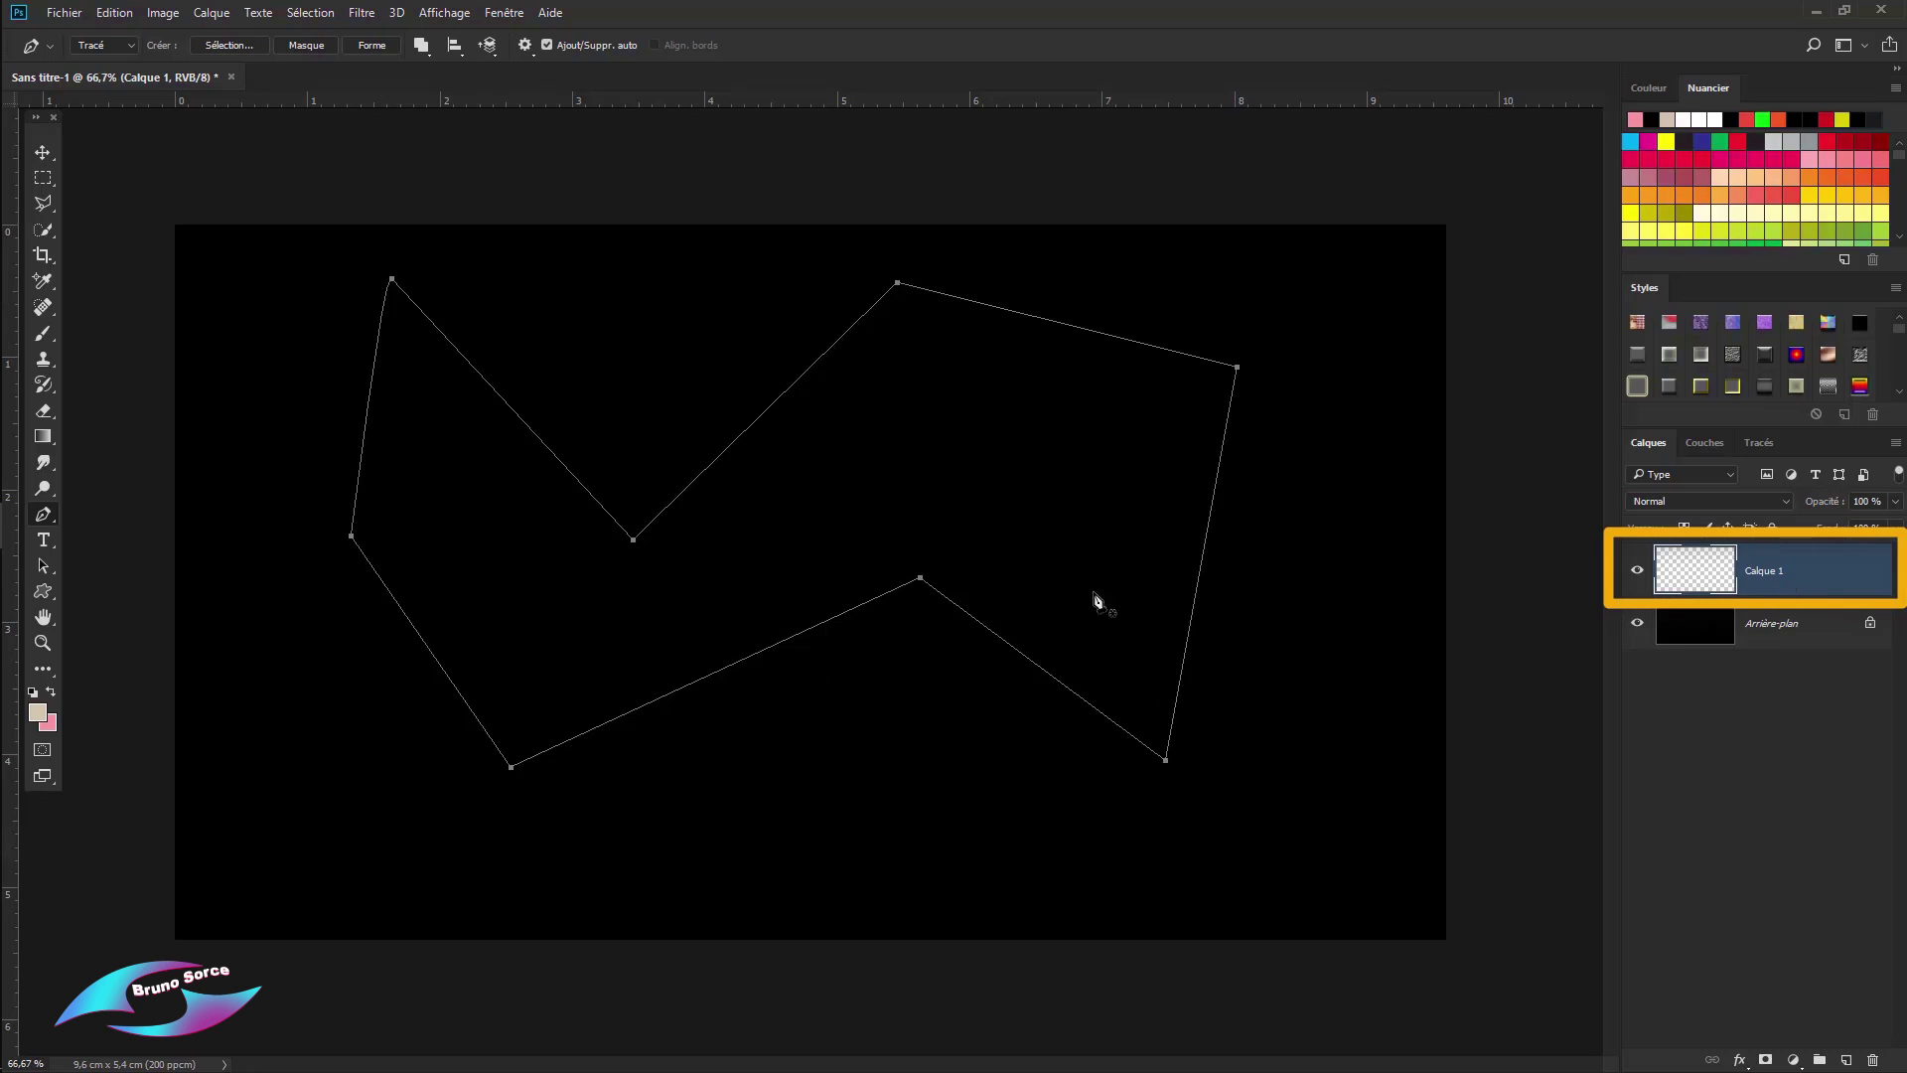
# Step: Choose the Brush tool with the 382 px leaf tip from the ARABESQUES FLEURS set and open its brush settings
pyautogui.click(43, 339)
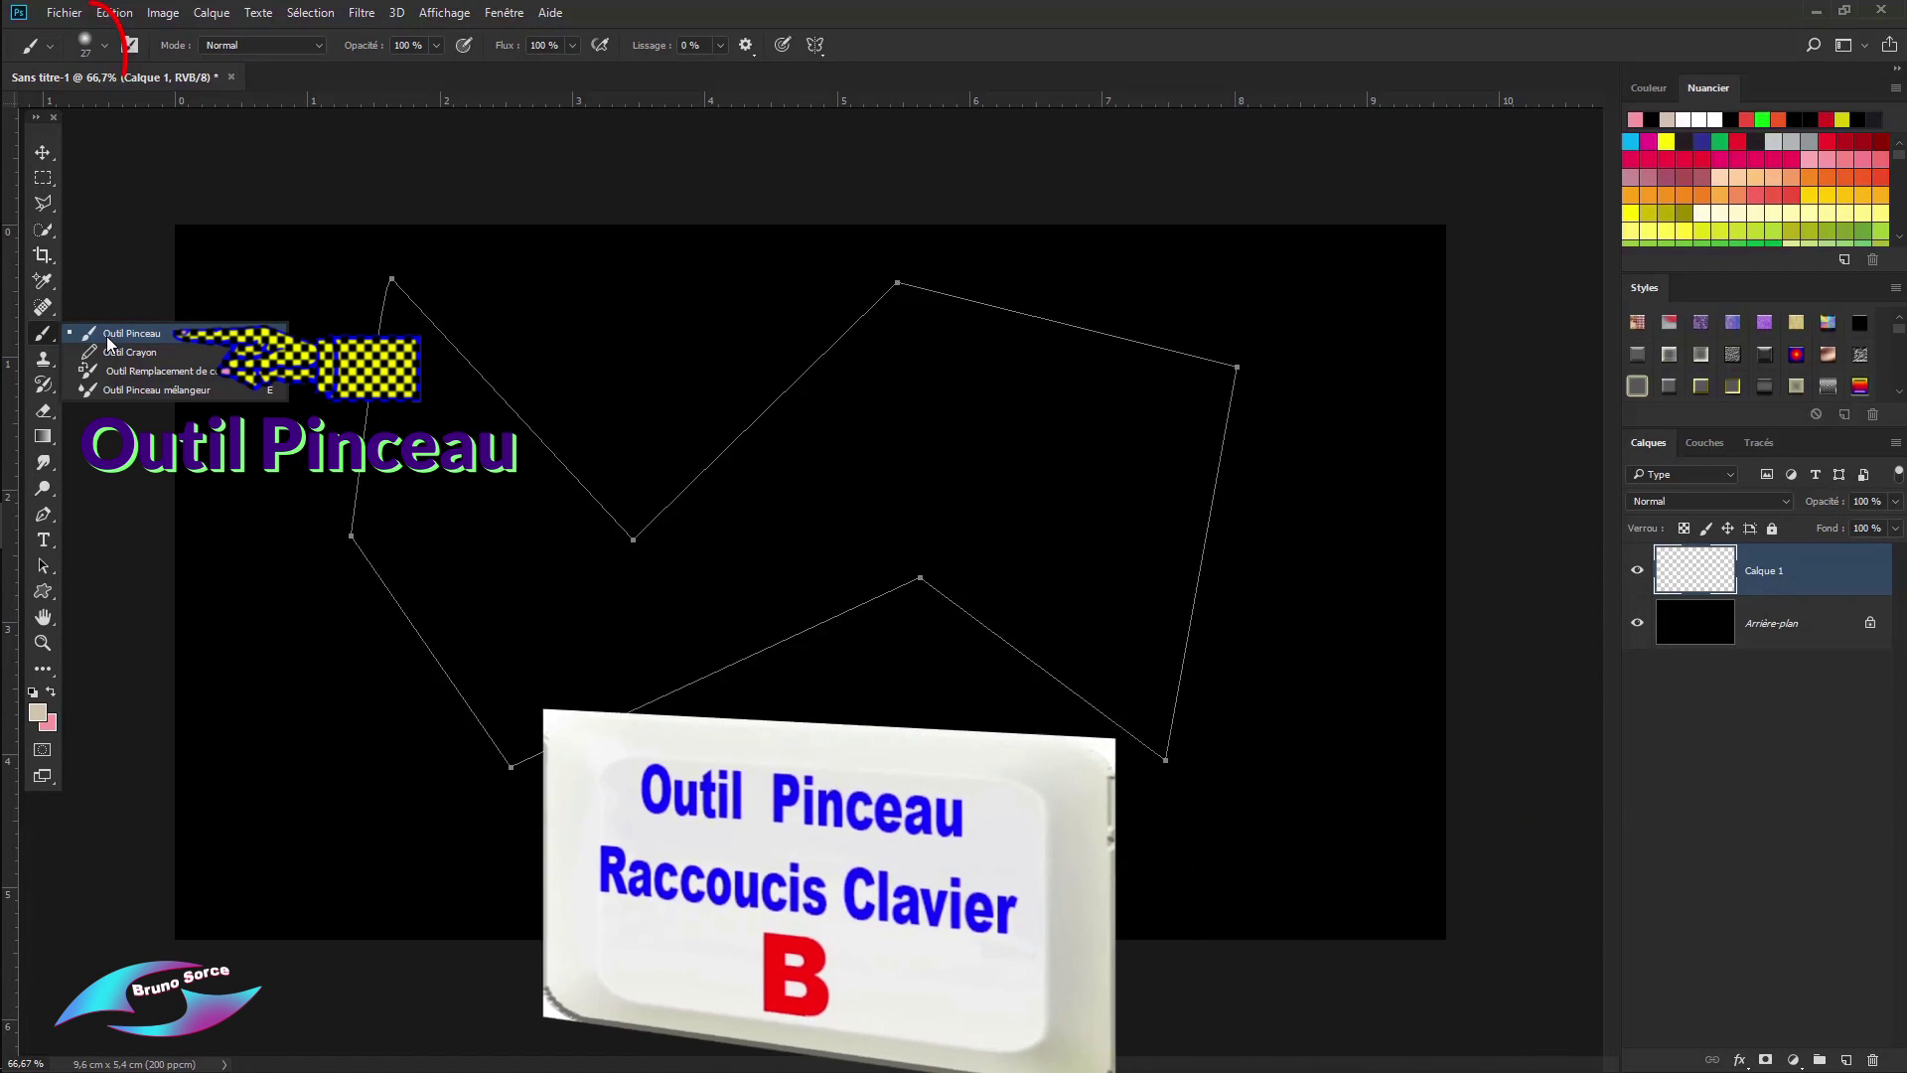
pyautogui.click(109, 337)
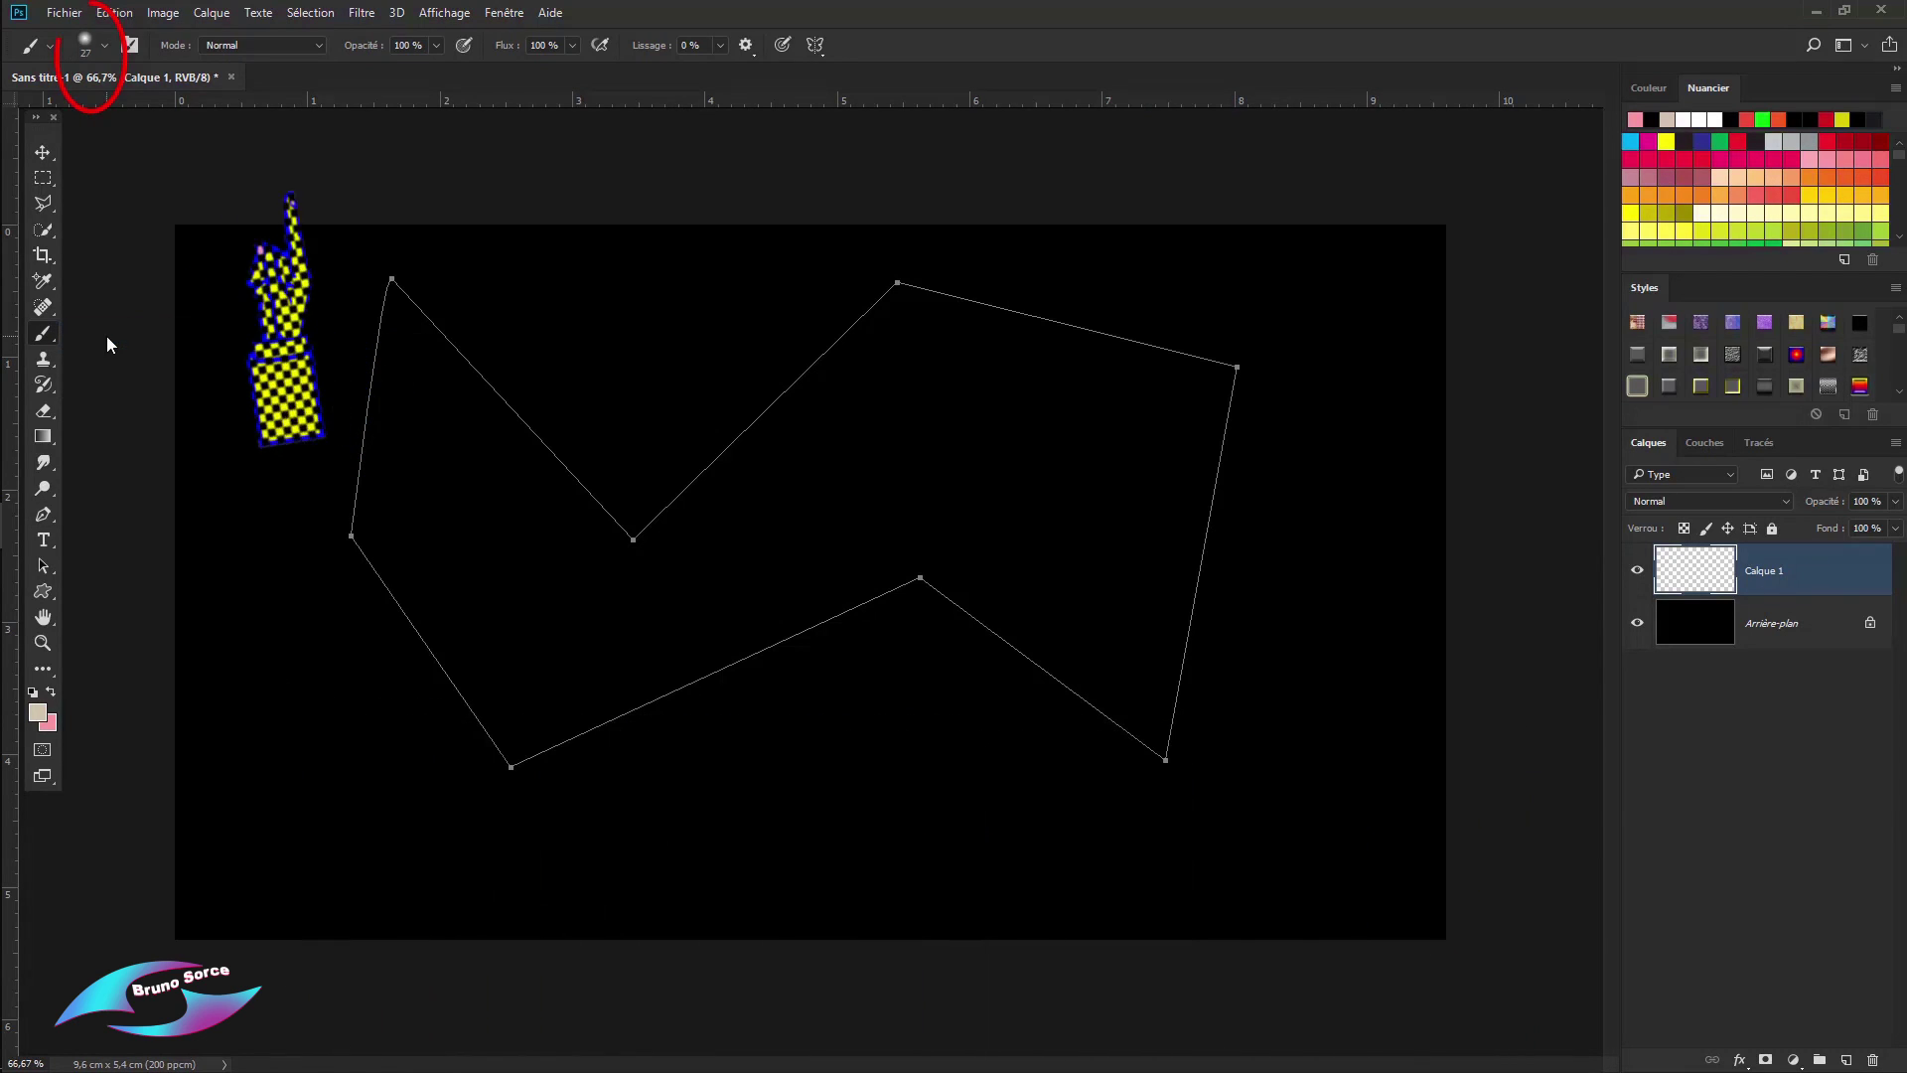
pyautogui.click(95, 52)
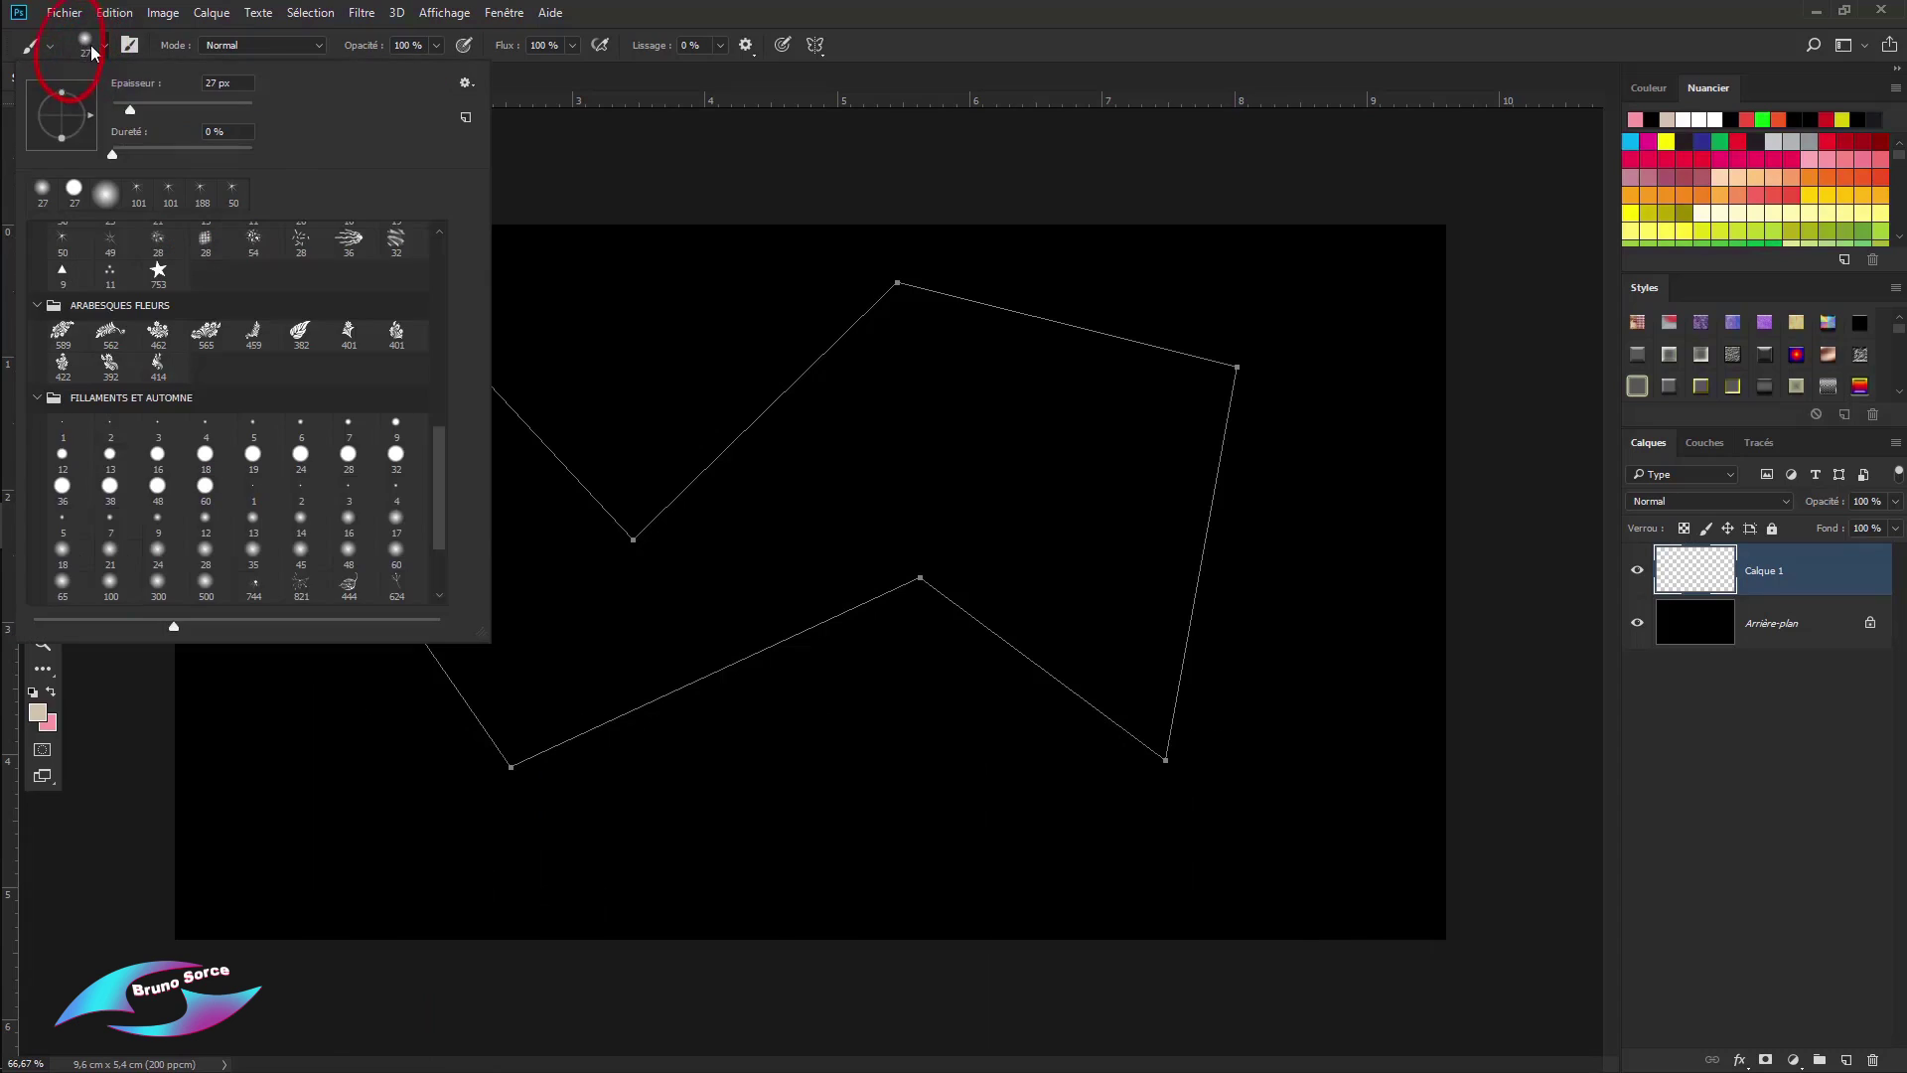
pyautogui.click(300, 336)
pyautogui.click(1022, 42)
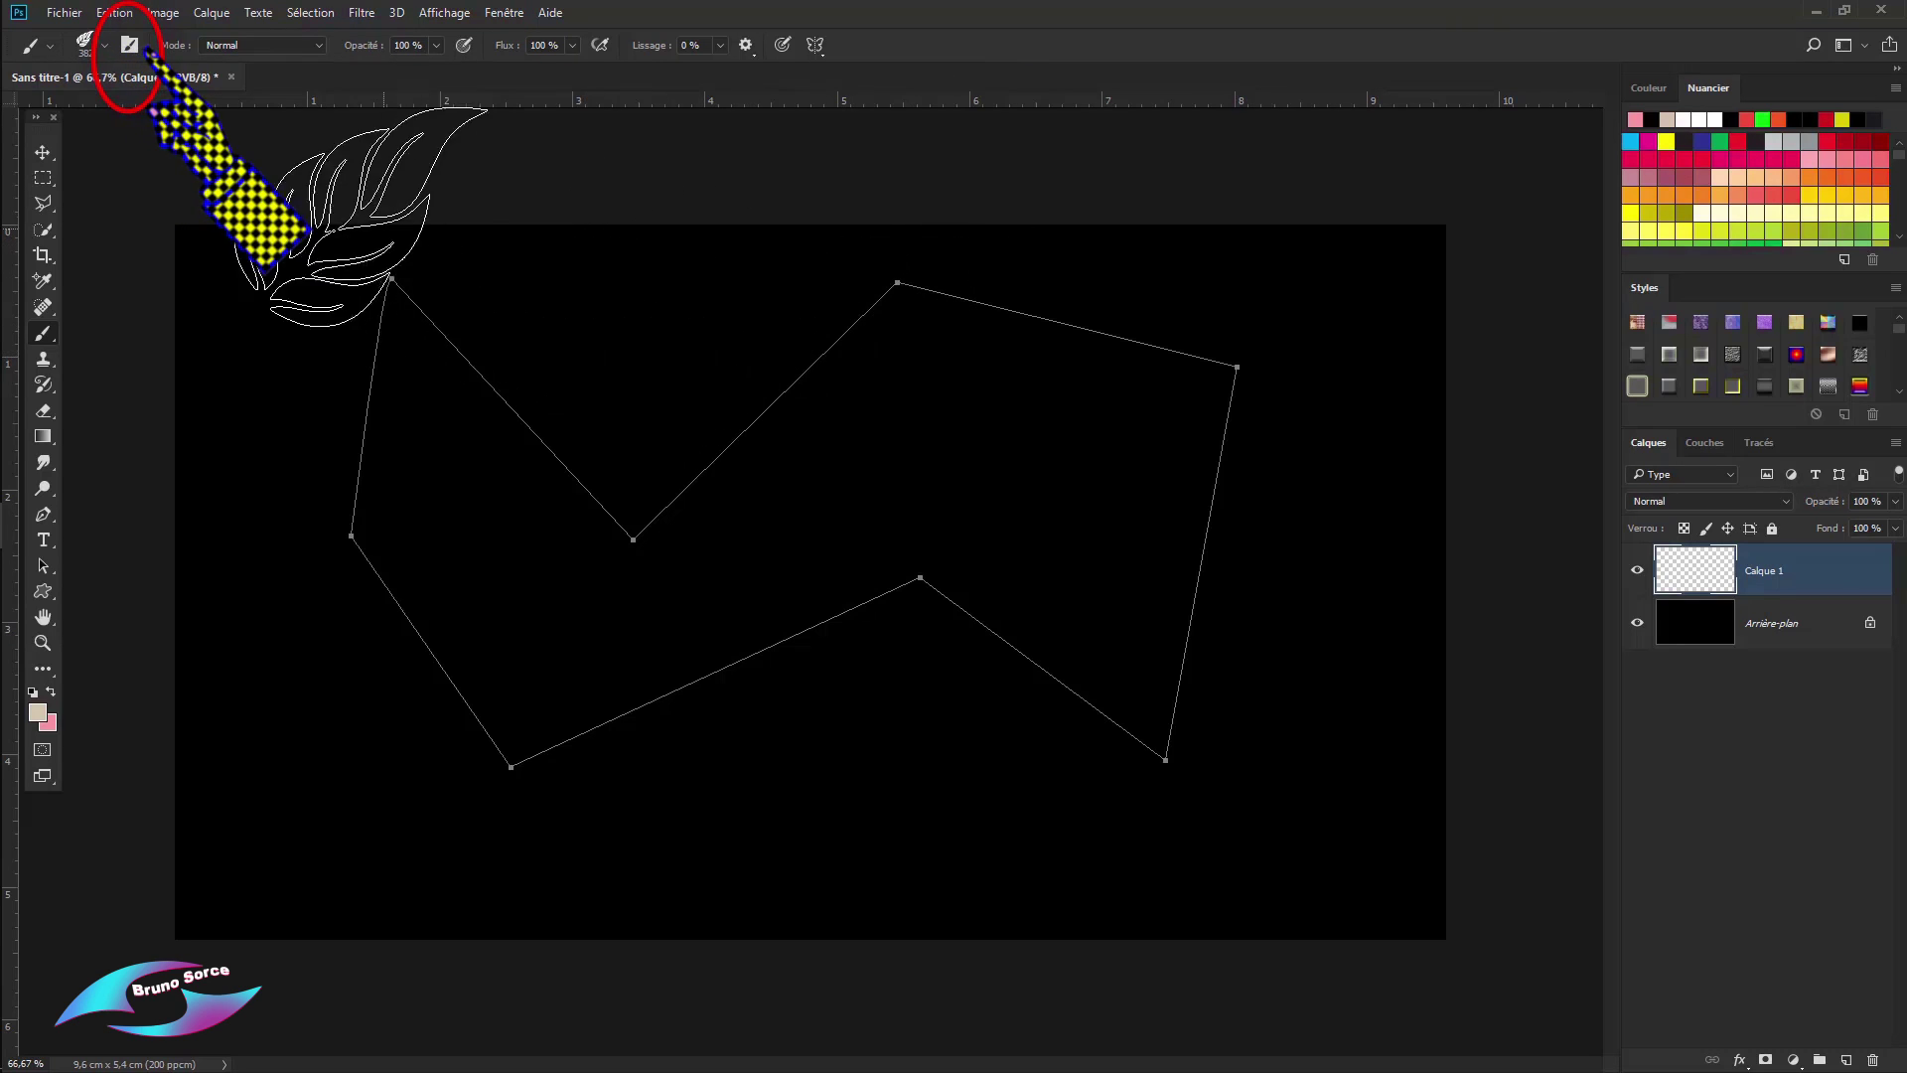
pyautogui.click(130, 45)
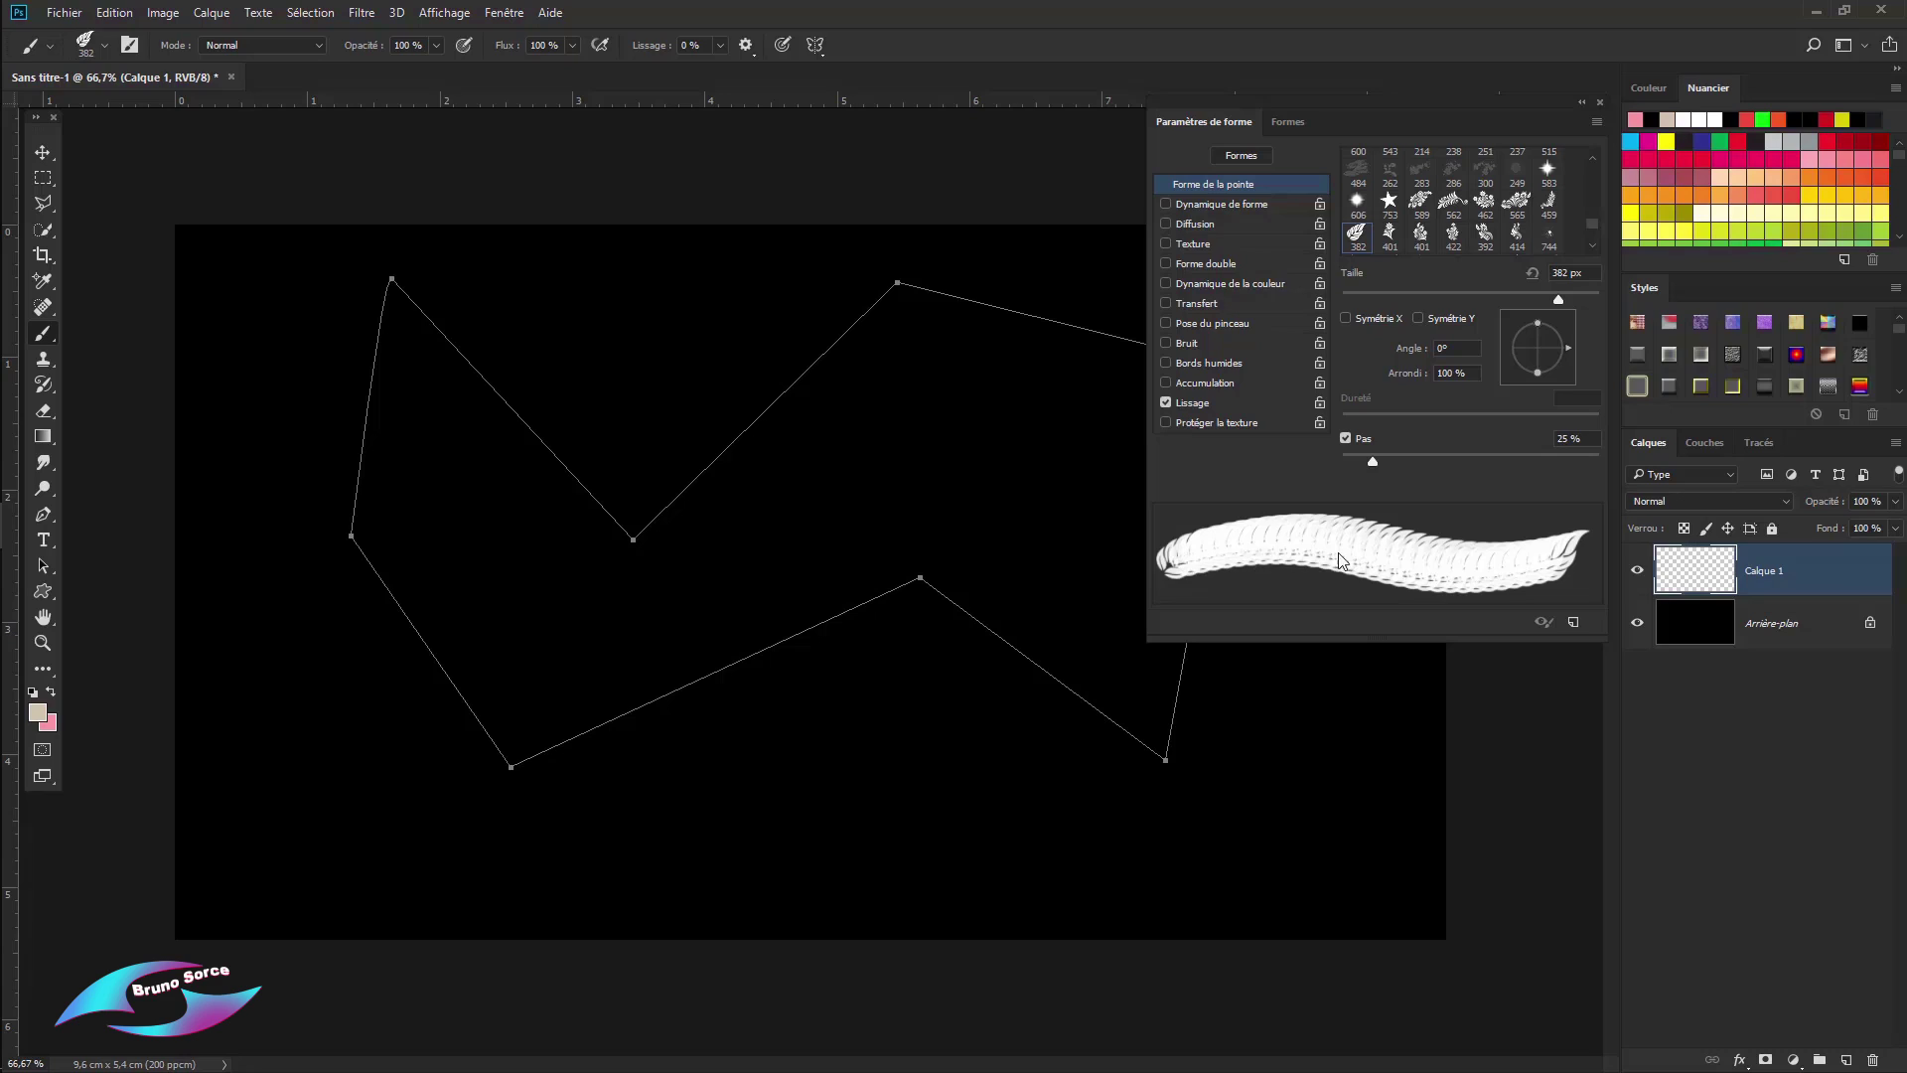
# Step: Try the leaf brush at 1% spacing with a wide test stroke and a single stamp, and undo both
pyautogui.moveTo(1372, 462); pyautogui.dragTo(1330, 463)
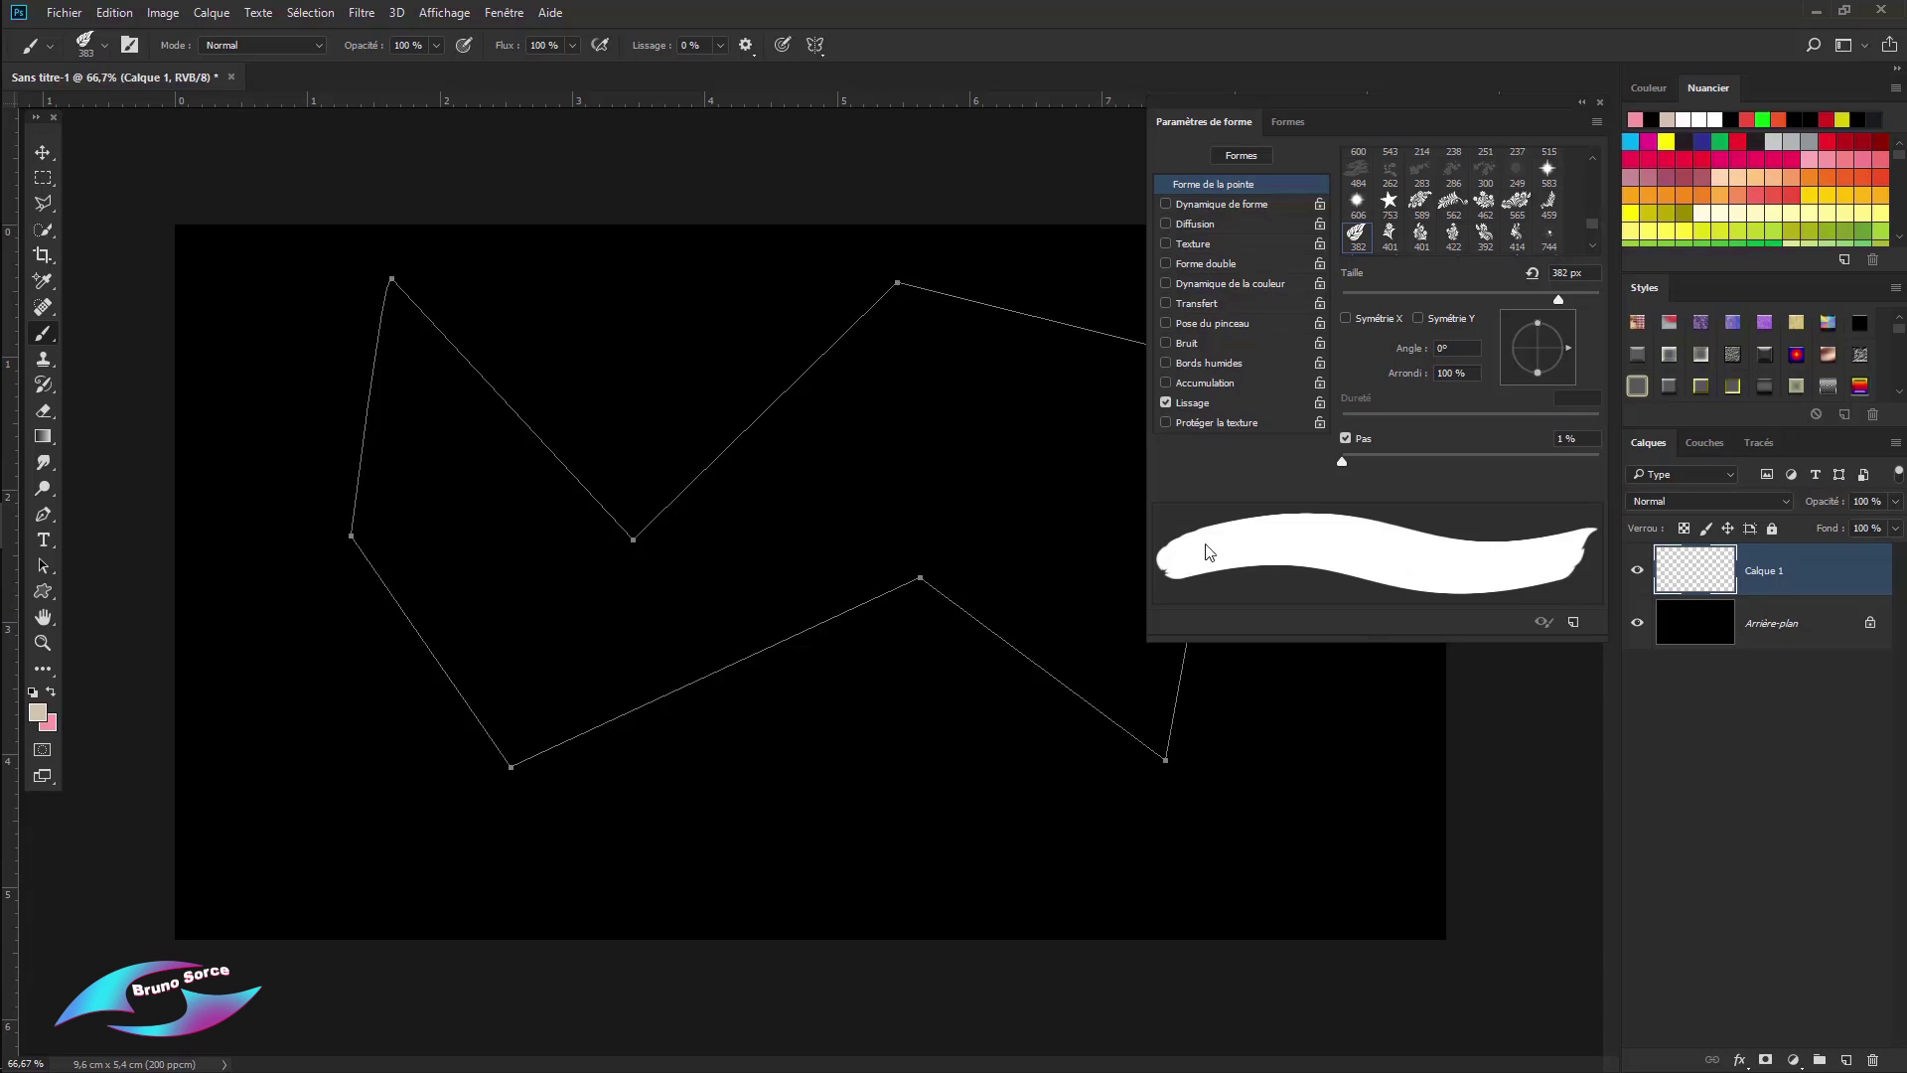
pyautogui.click(361, 518)
pyautogui.moveTo(362, 519); pyautogui.dragTo(781, 541)
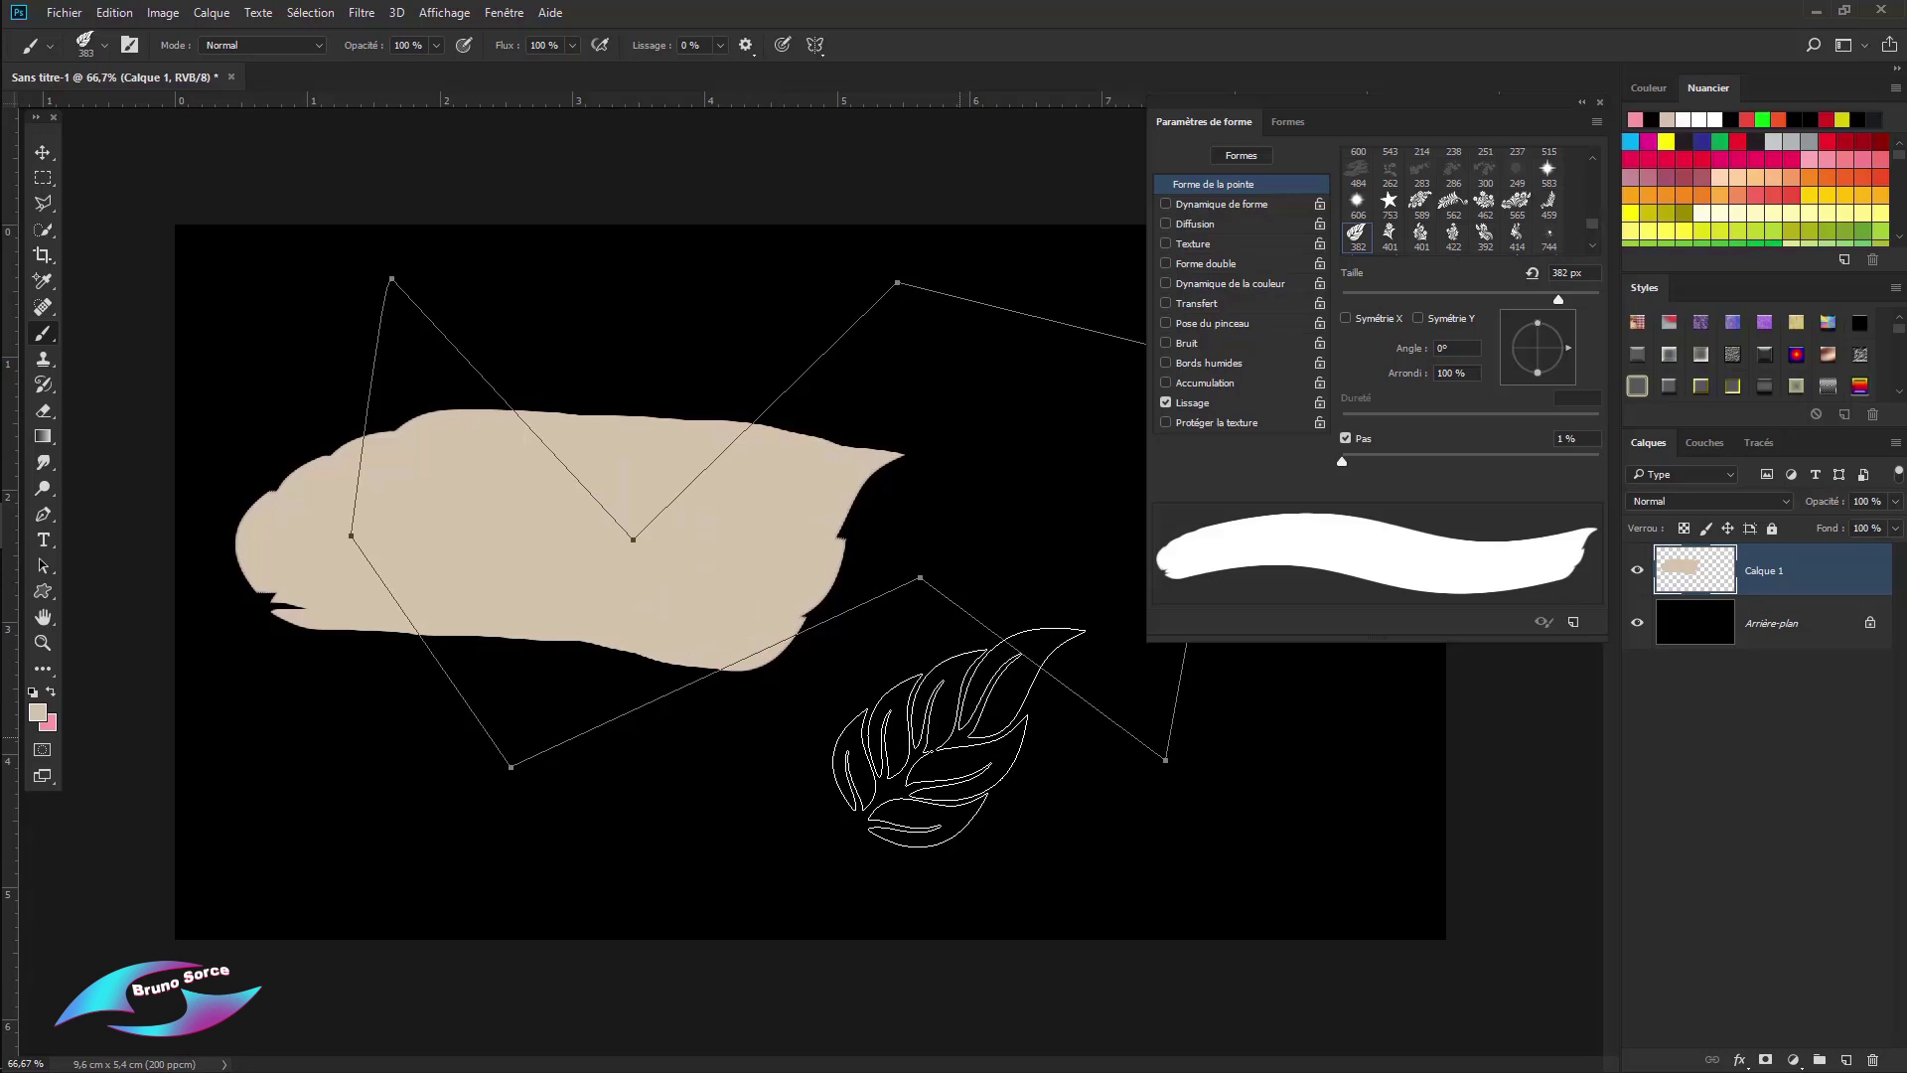
pyautogui.click(957, 736)
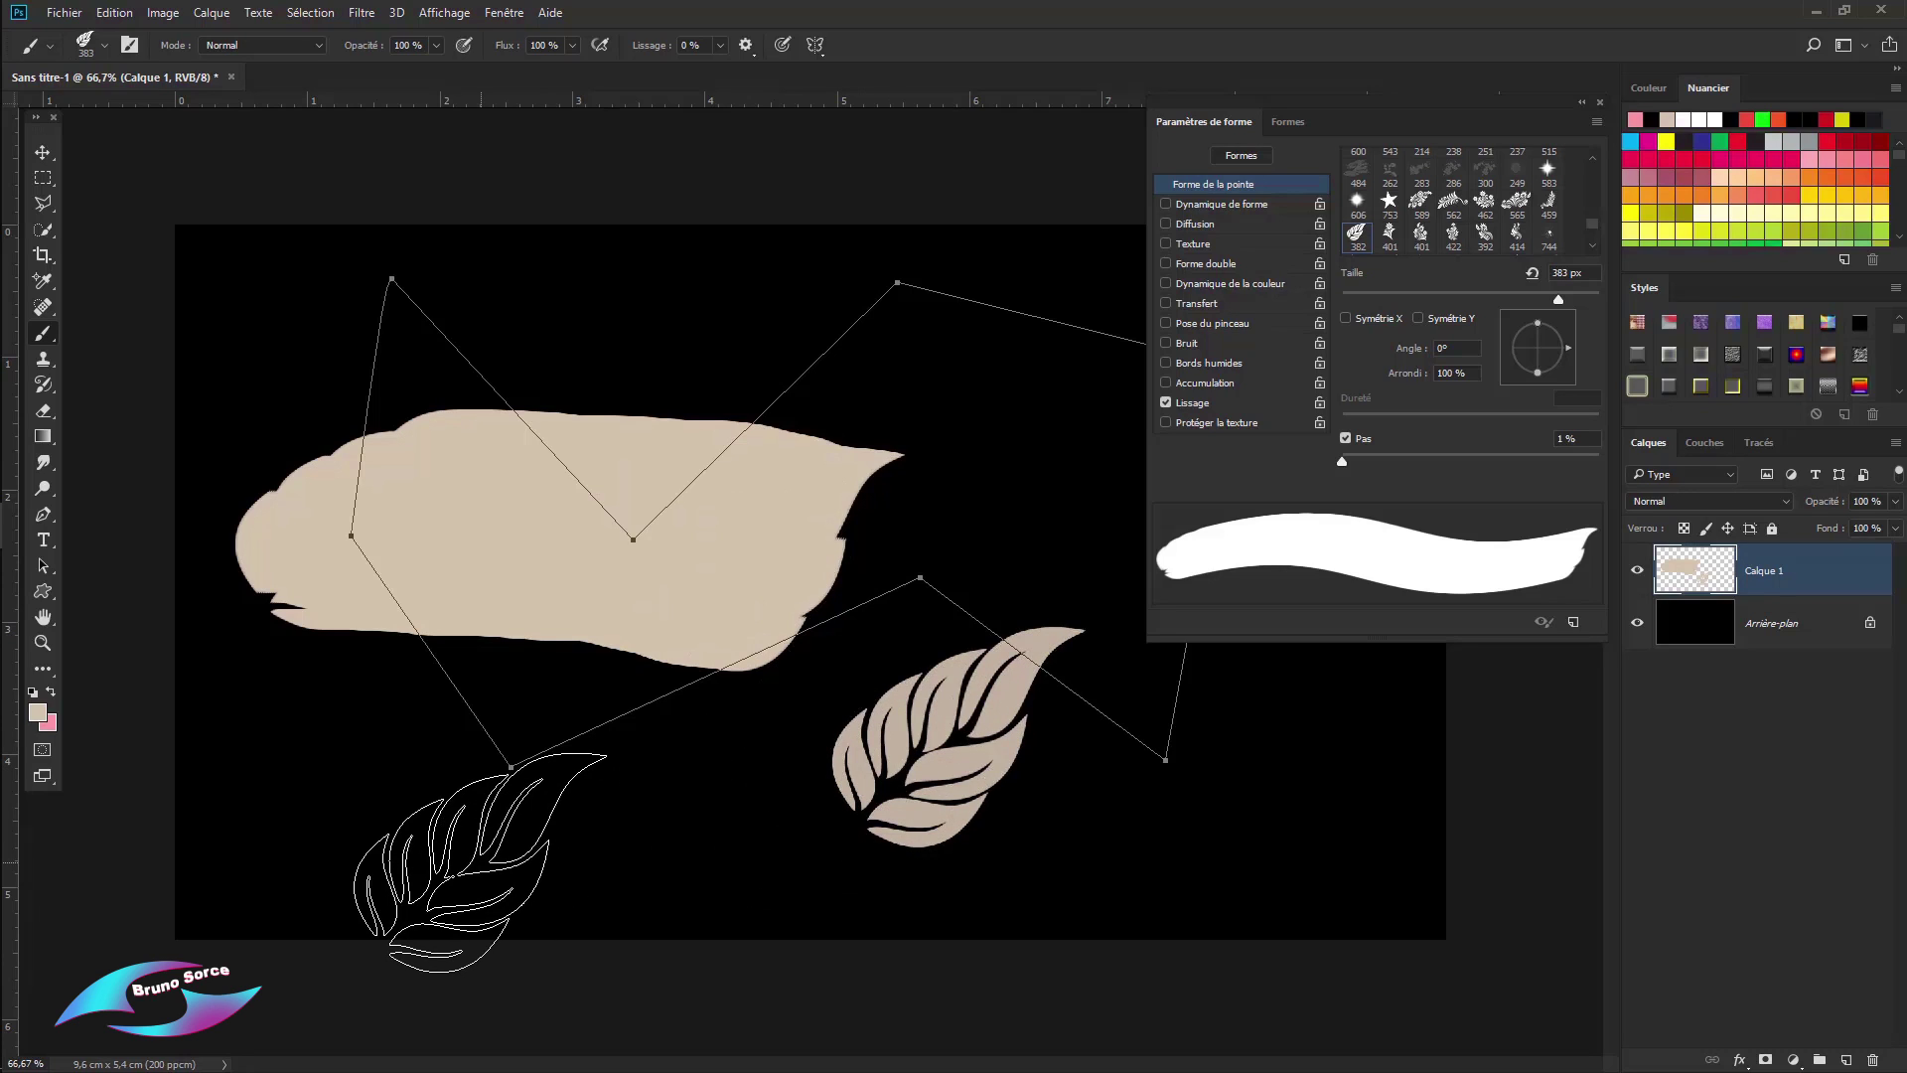
pyautogui.hotkey('ctrl', 'z')
pyautogui.hotkey('ctrl', 'z')
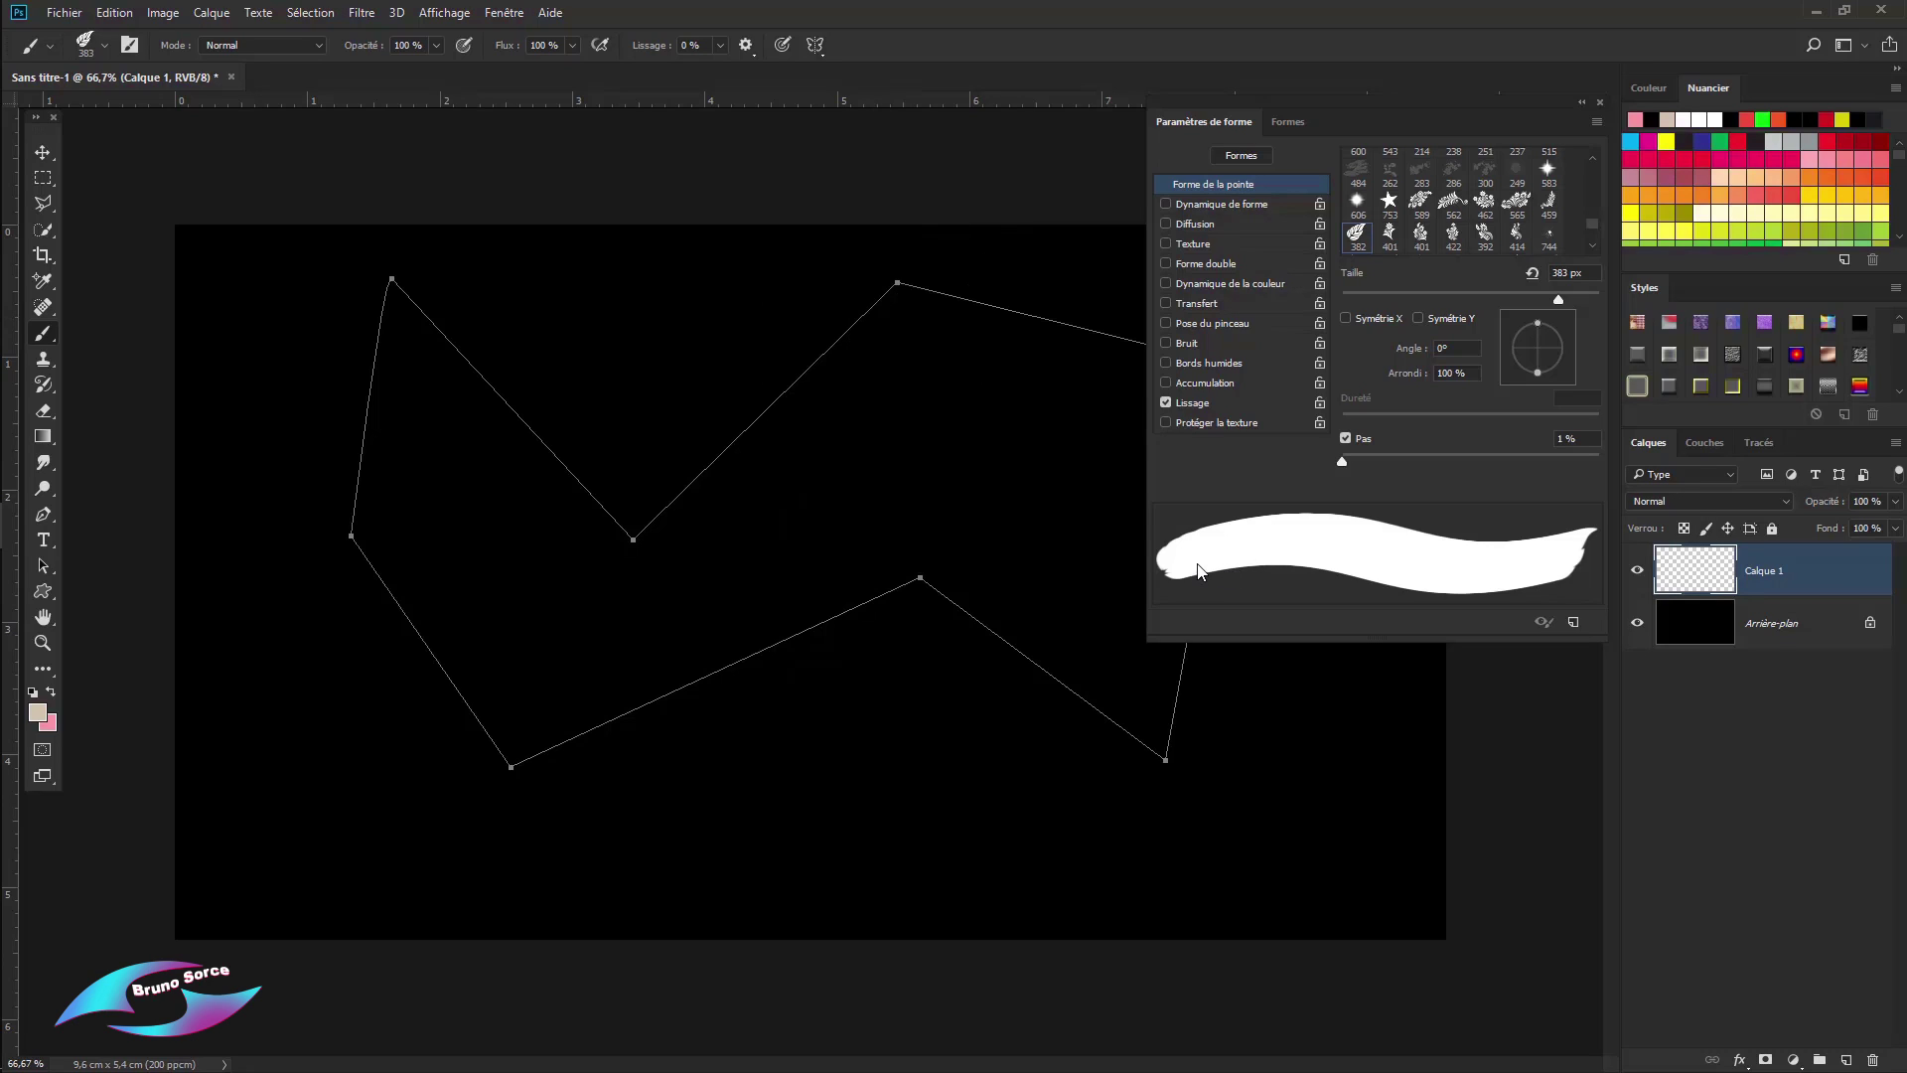
# Step: Set the leaf brush's spacing to 121% and its size to 65 px
pyautogui.click(1342, 461)
pyautogui.moveTo(1343, 463); pyautogui.dragTo(1383, 463)
pyautogui.moveTo(1388, 463)
pyautogui.mouseDown()
pyautogui.moveTo(1528, 473)
pyautogui.moveTo(1456, 487)
pyautogui.moveTo(1484, 481)
pyautogui.mouseUp()
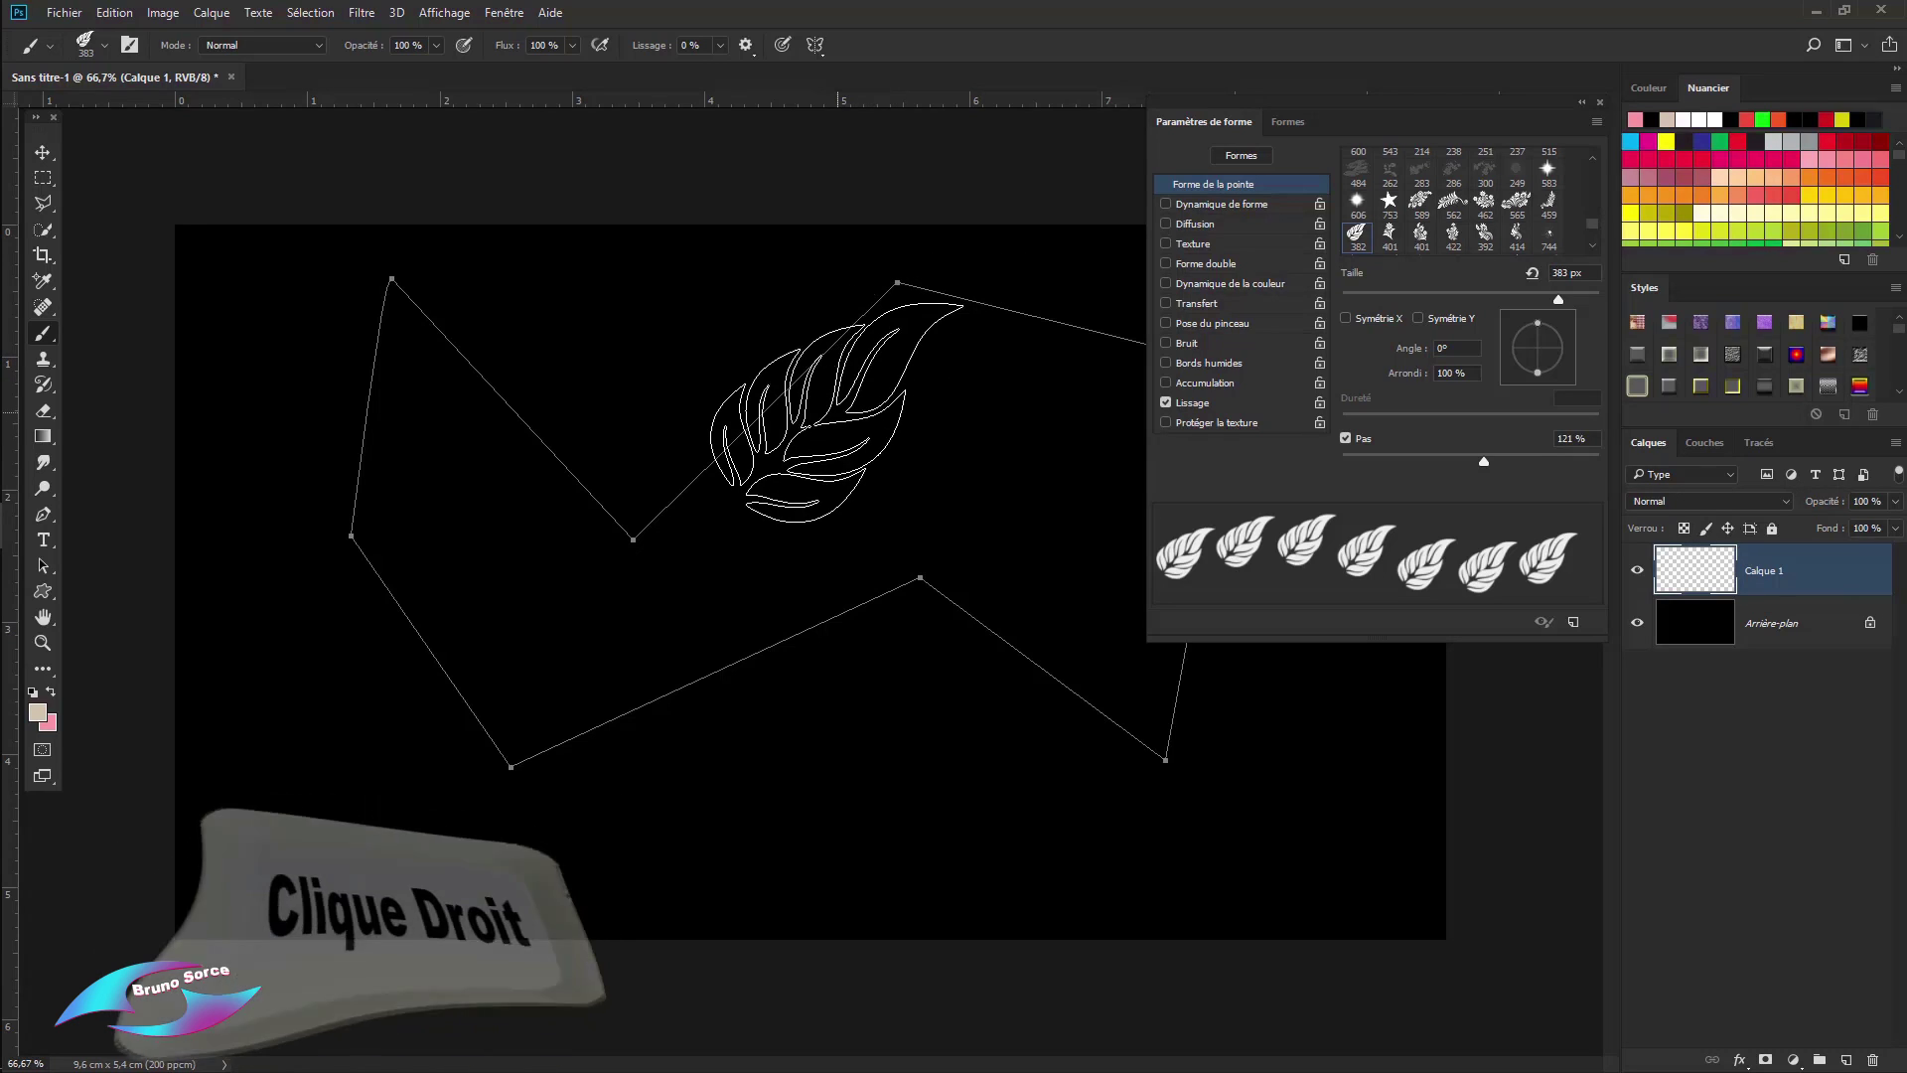
pyautogui.rightClick(842, 410)
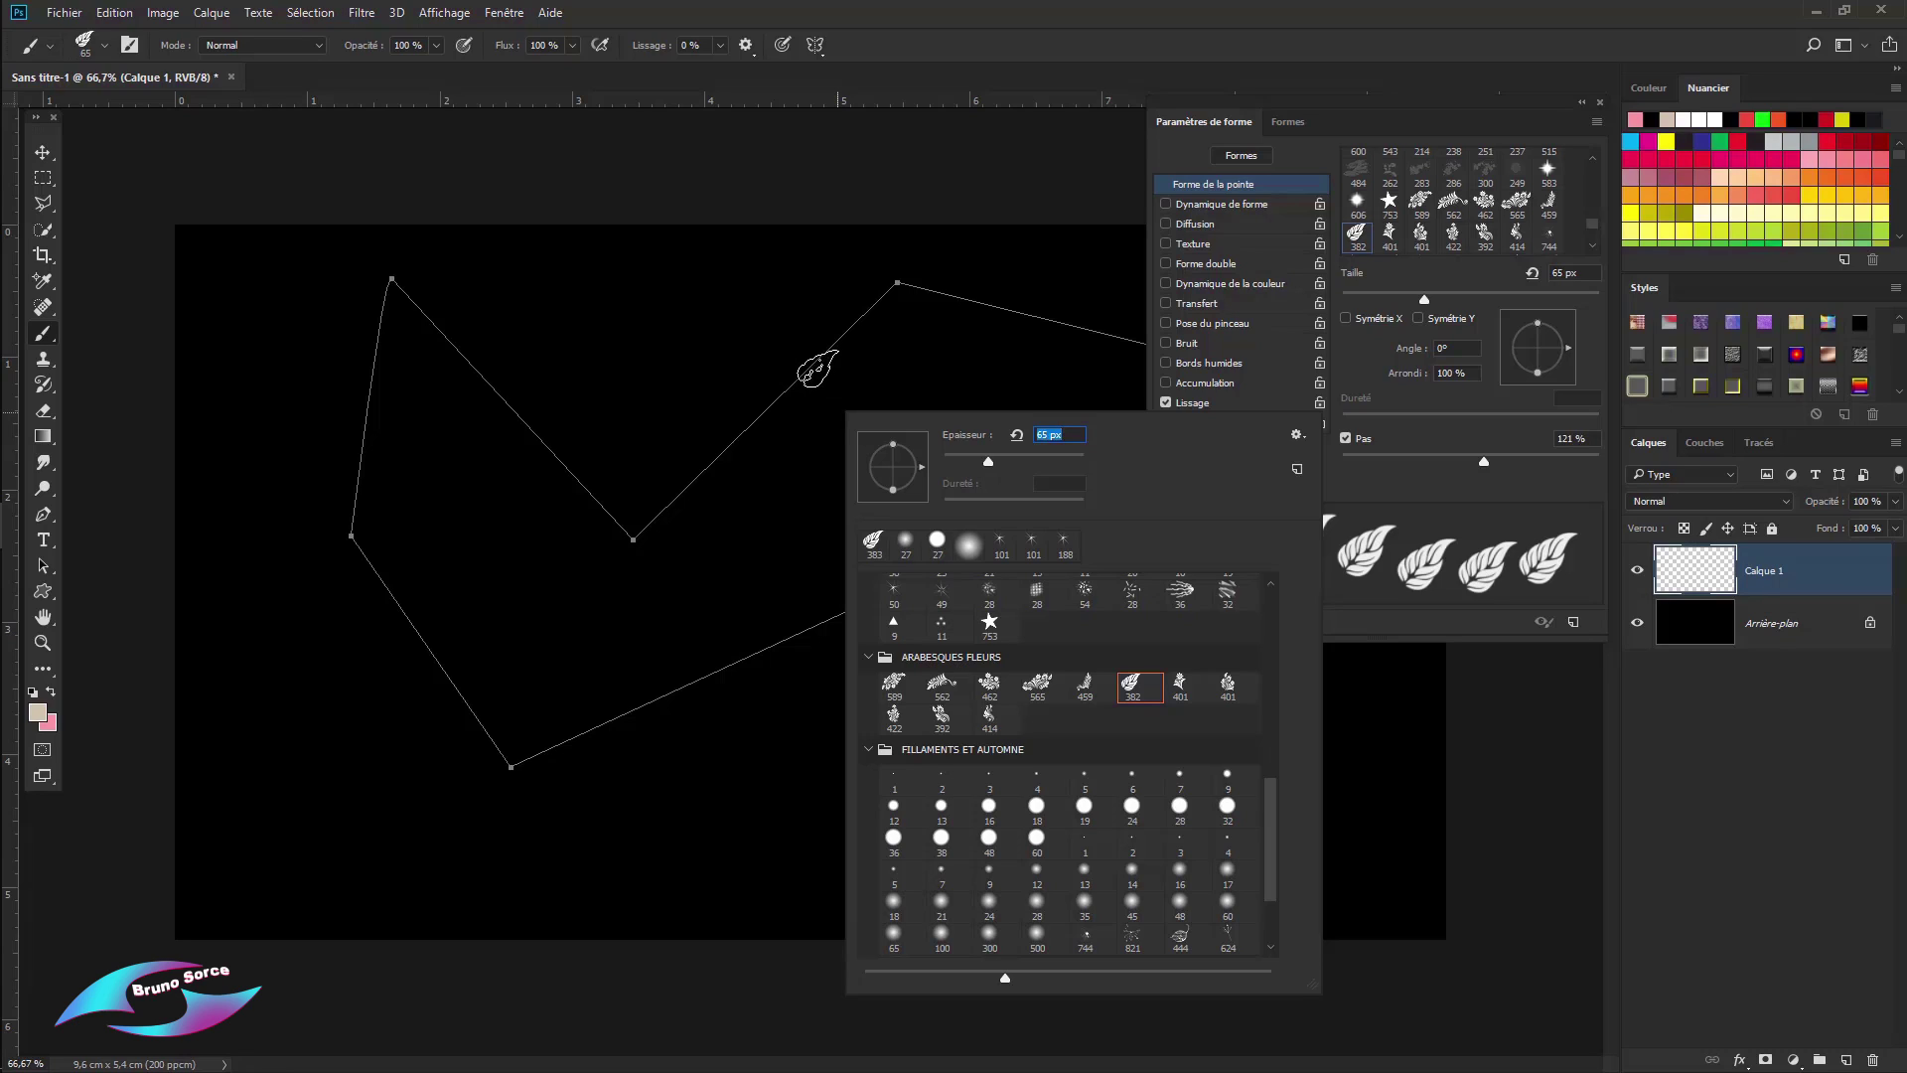
pyautogui.click(938, 57)
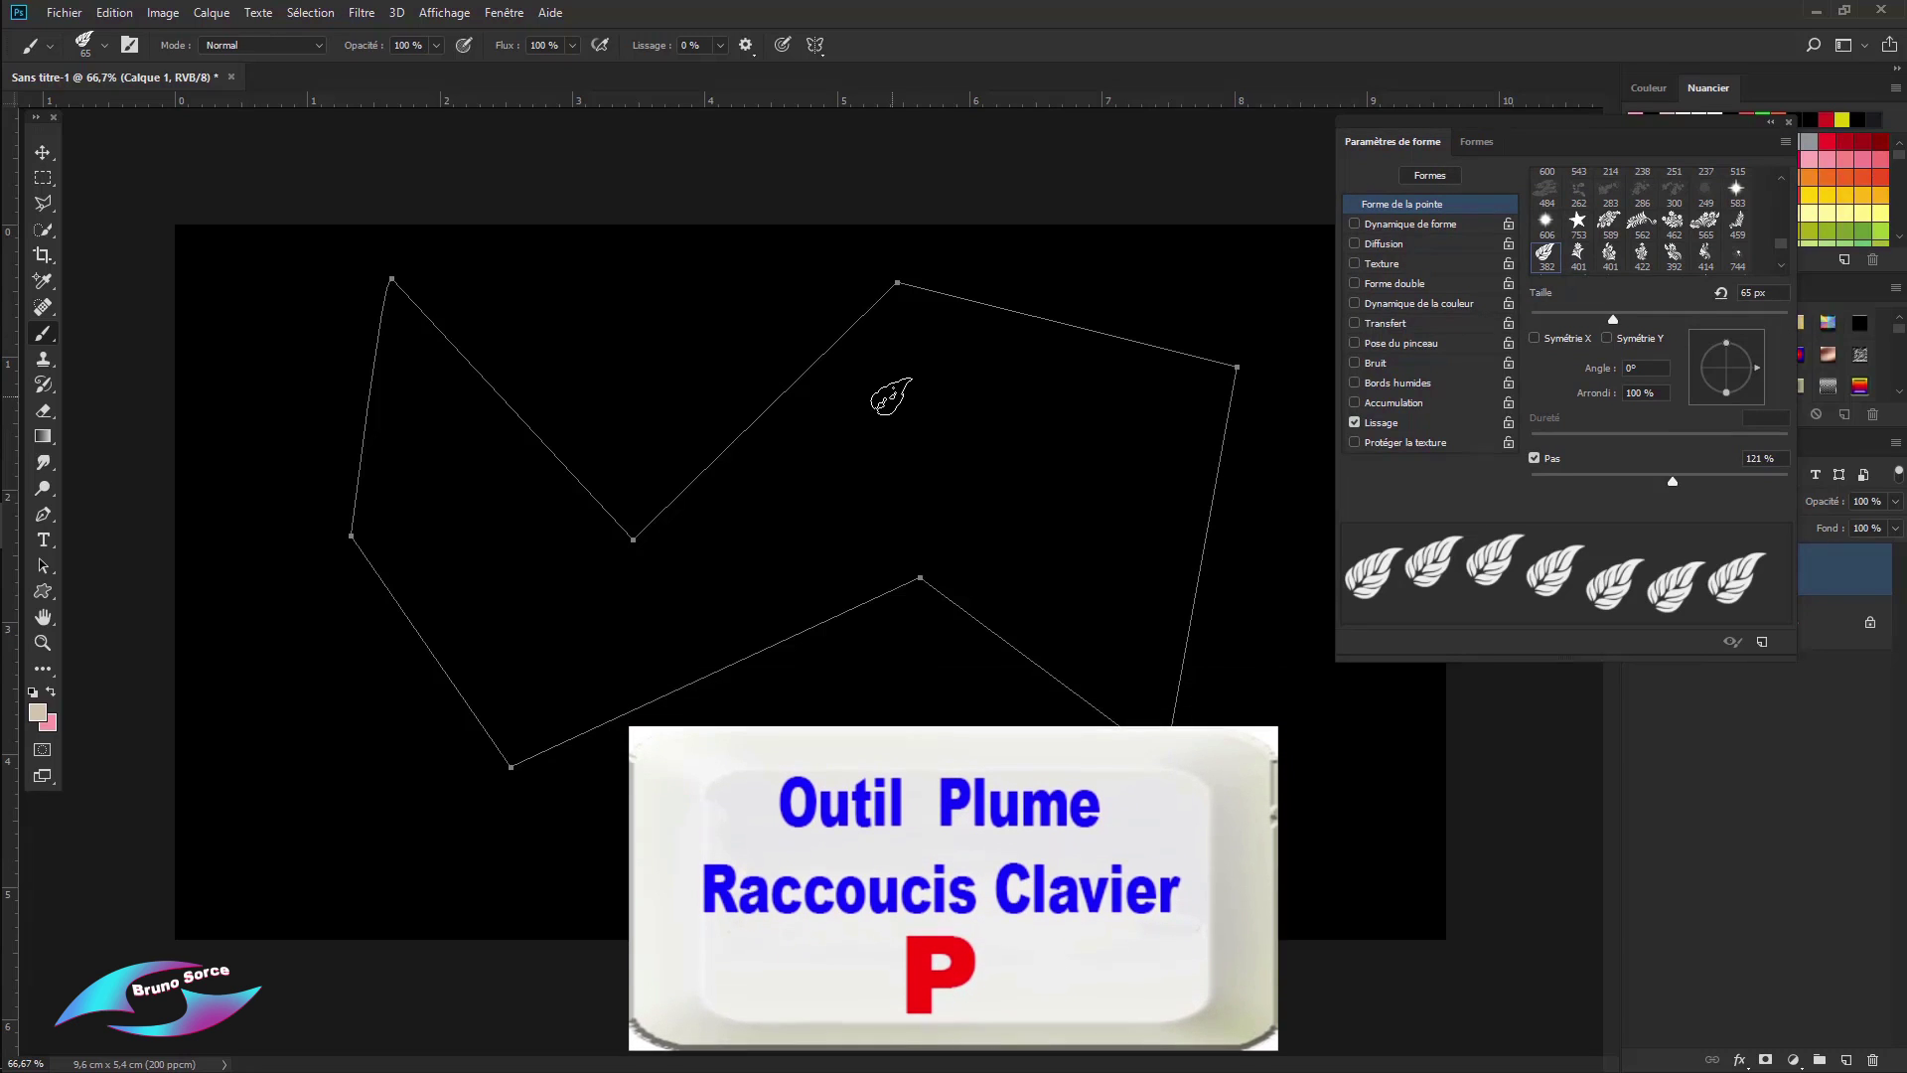
# Step: Stroke the closed path with the brush (Forme) on Calque 1, leaving pressure simulation off
pyautogui.press('p')
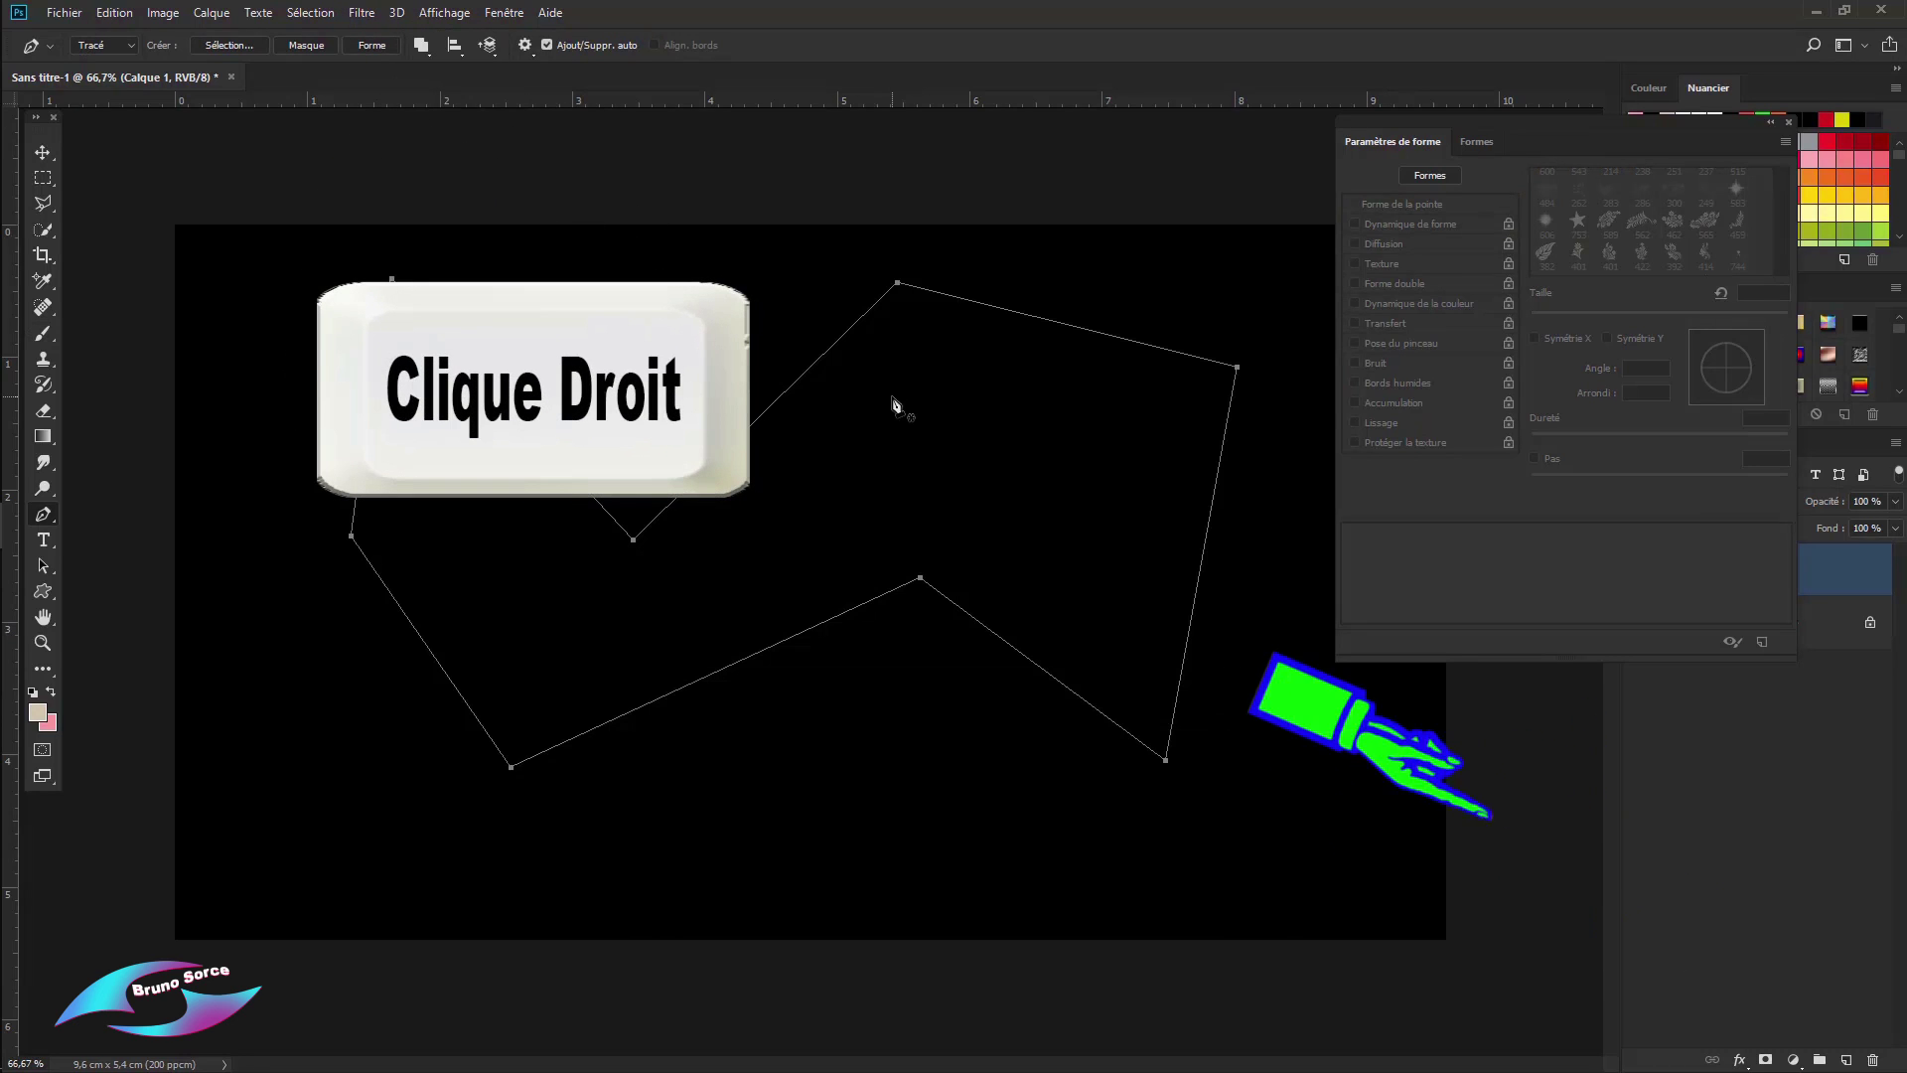
pyautogui.rightClick(893, 399)
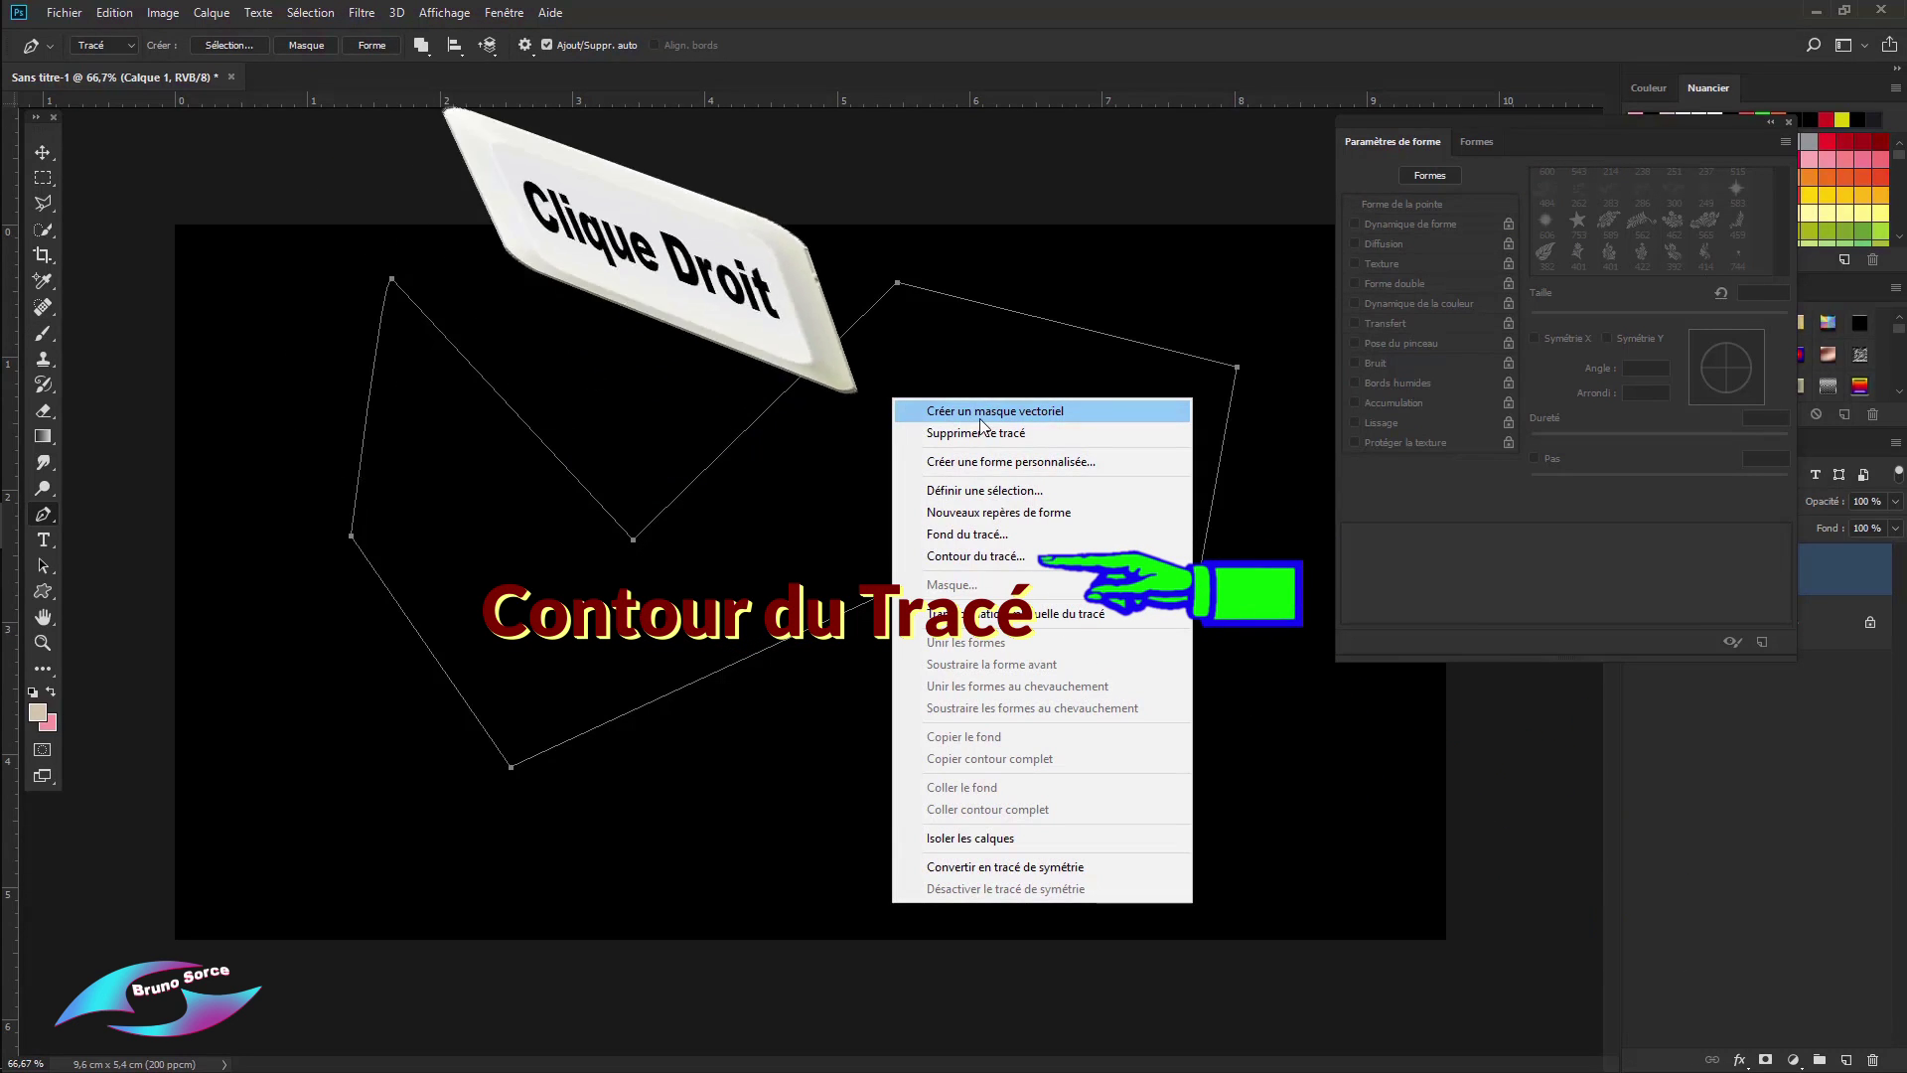
pyautogui.click(967, 560)
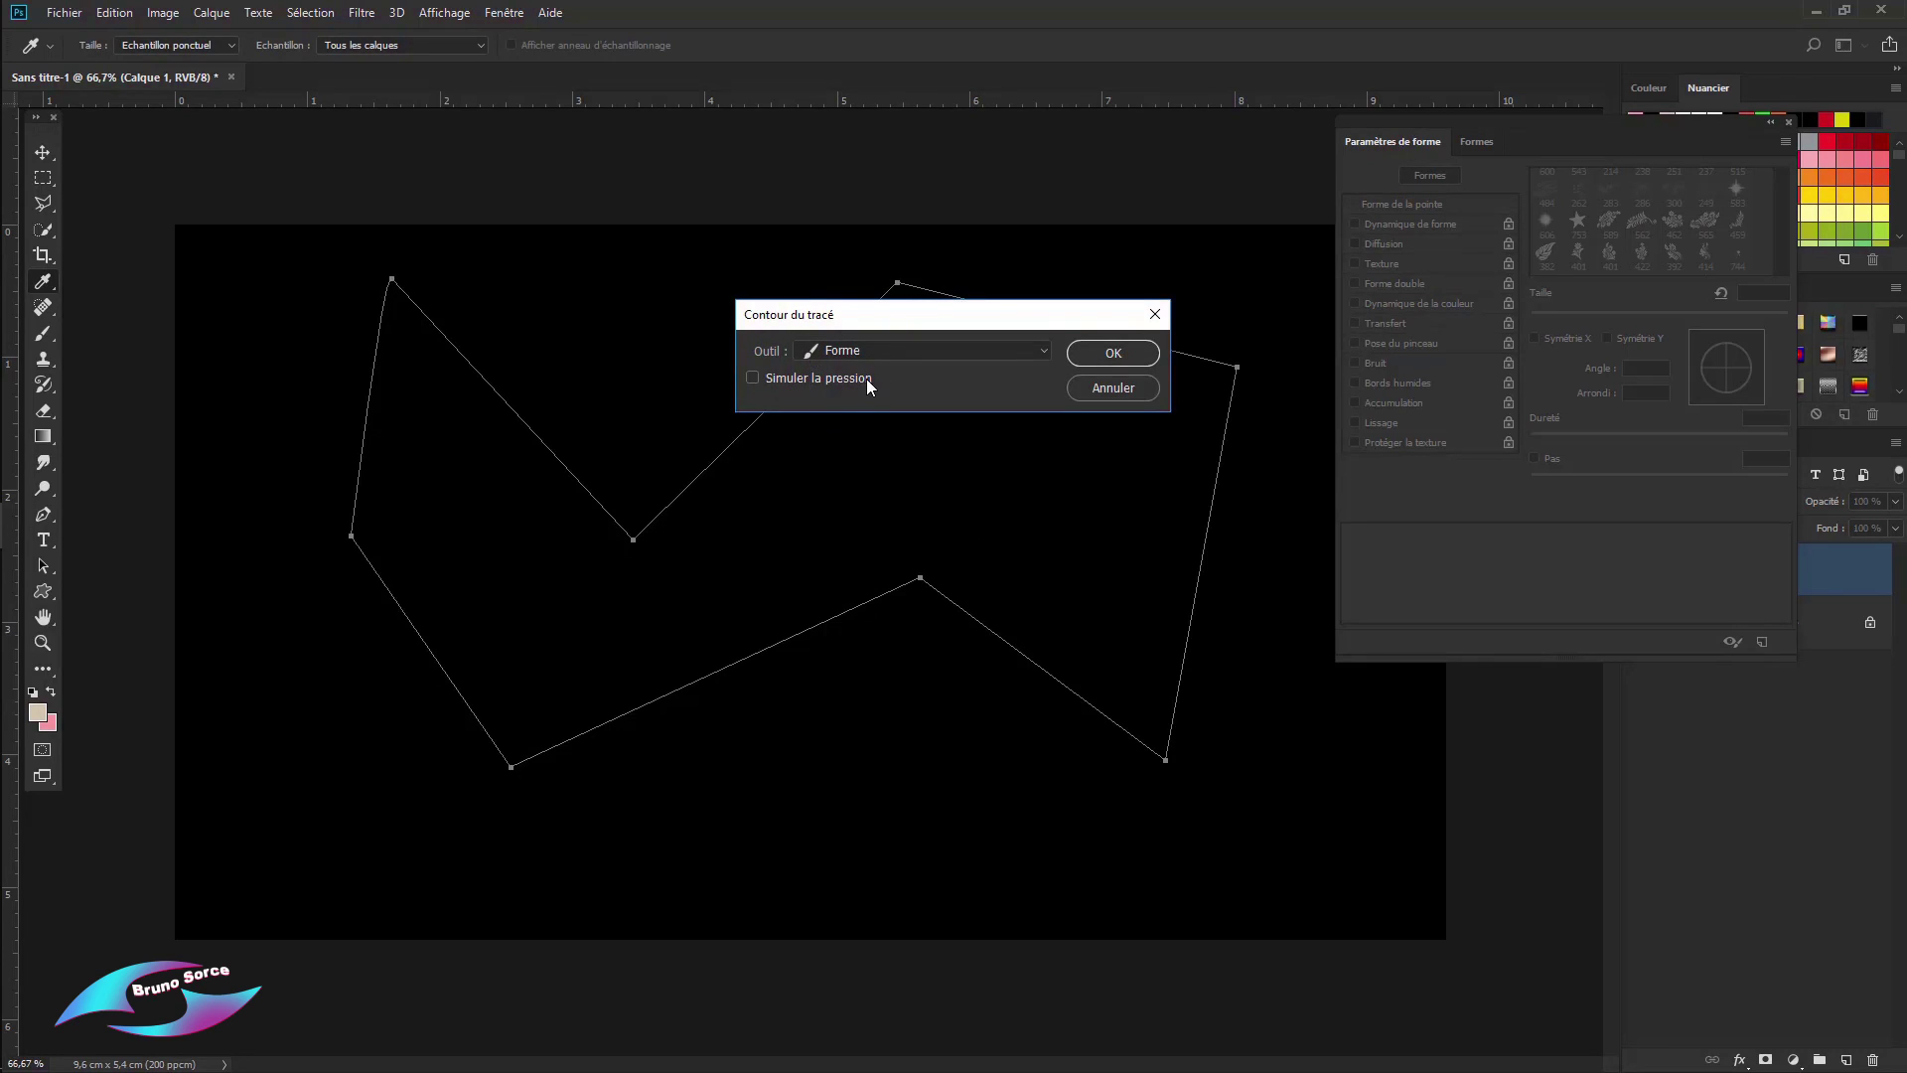
pyautogui.click(885, 349)
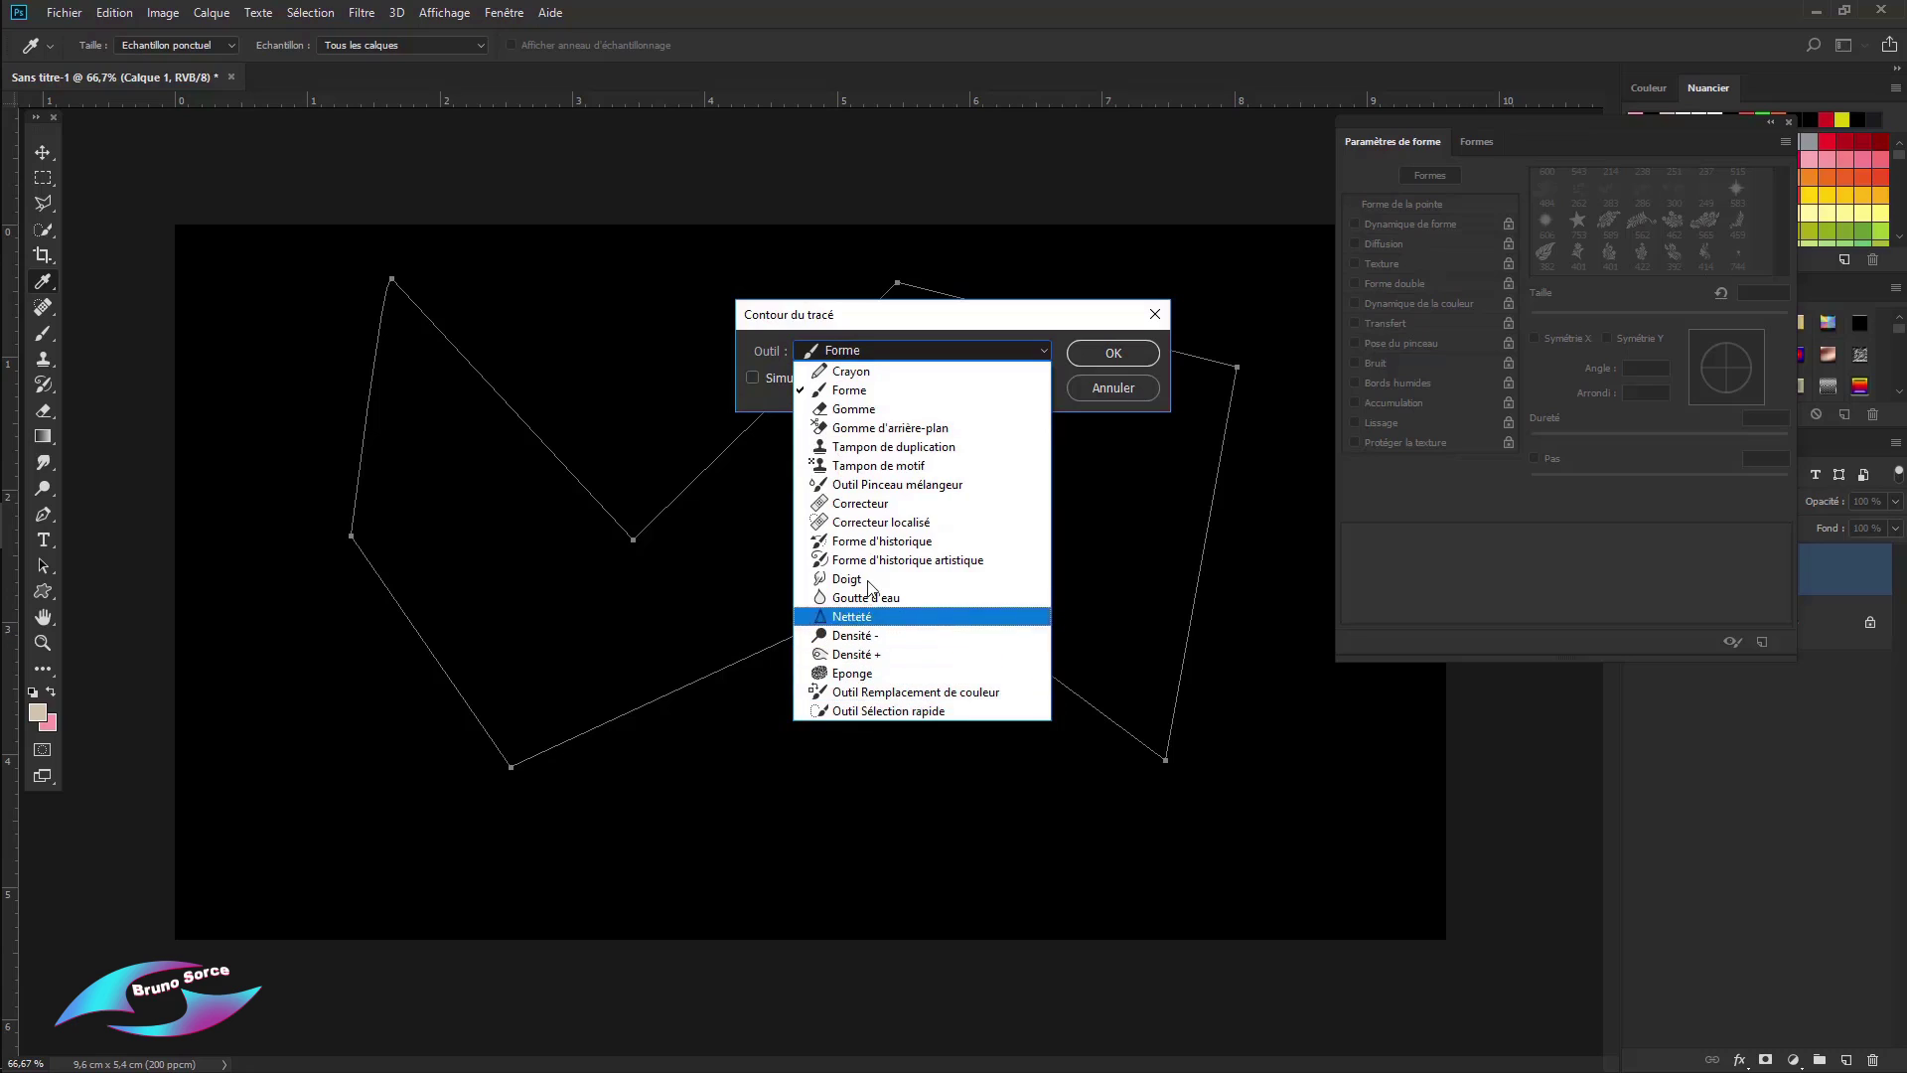
pyautogui.click(854, 391)
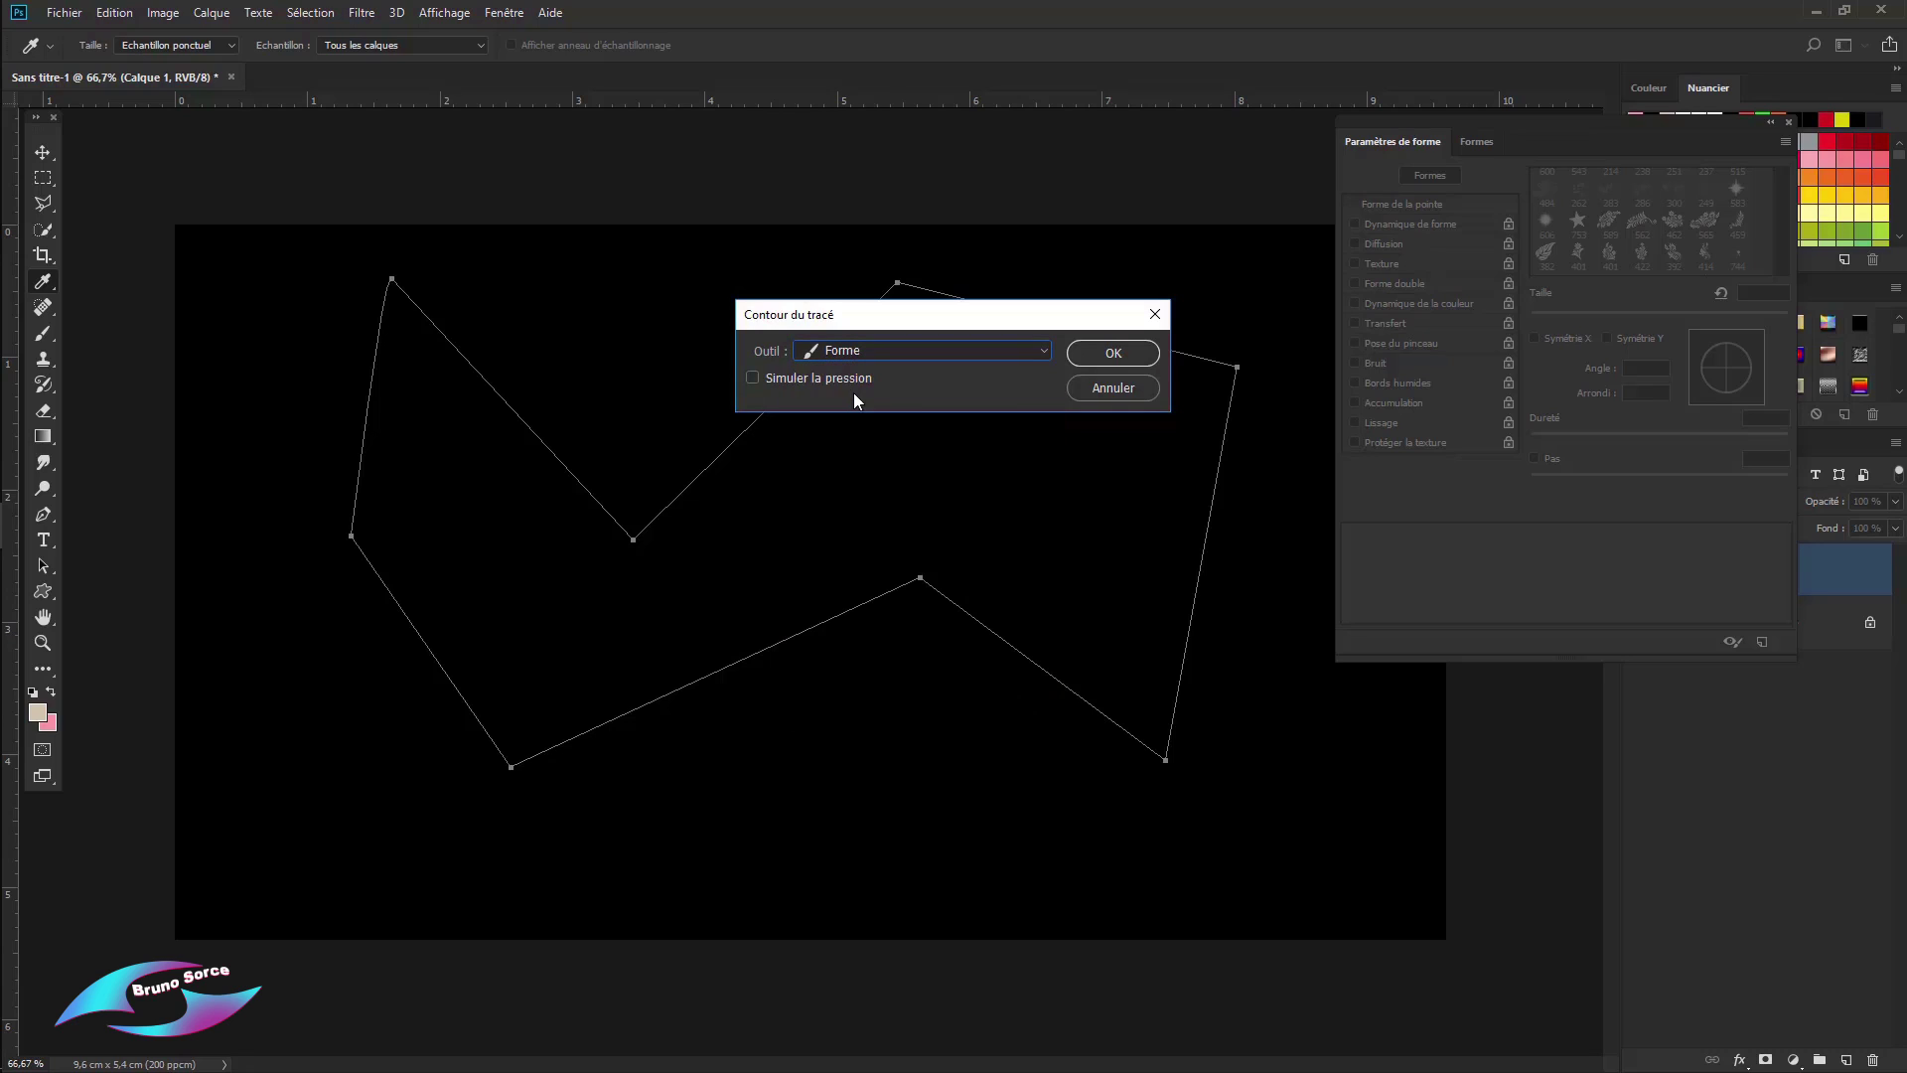
pyautogui.click(1112, 354)
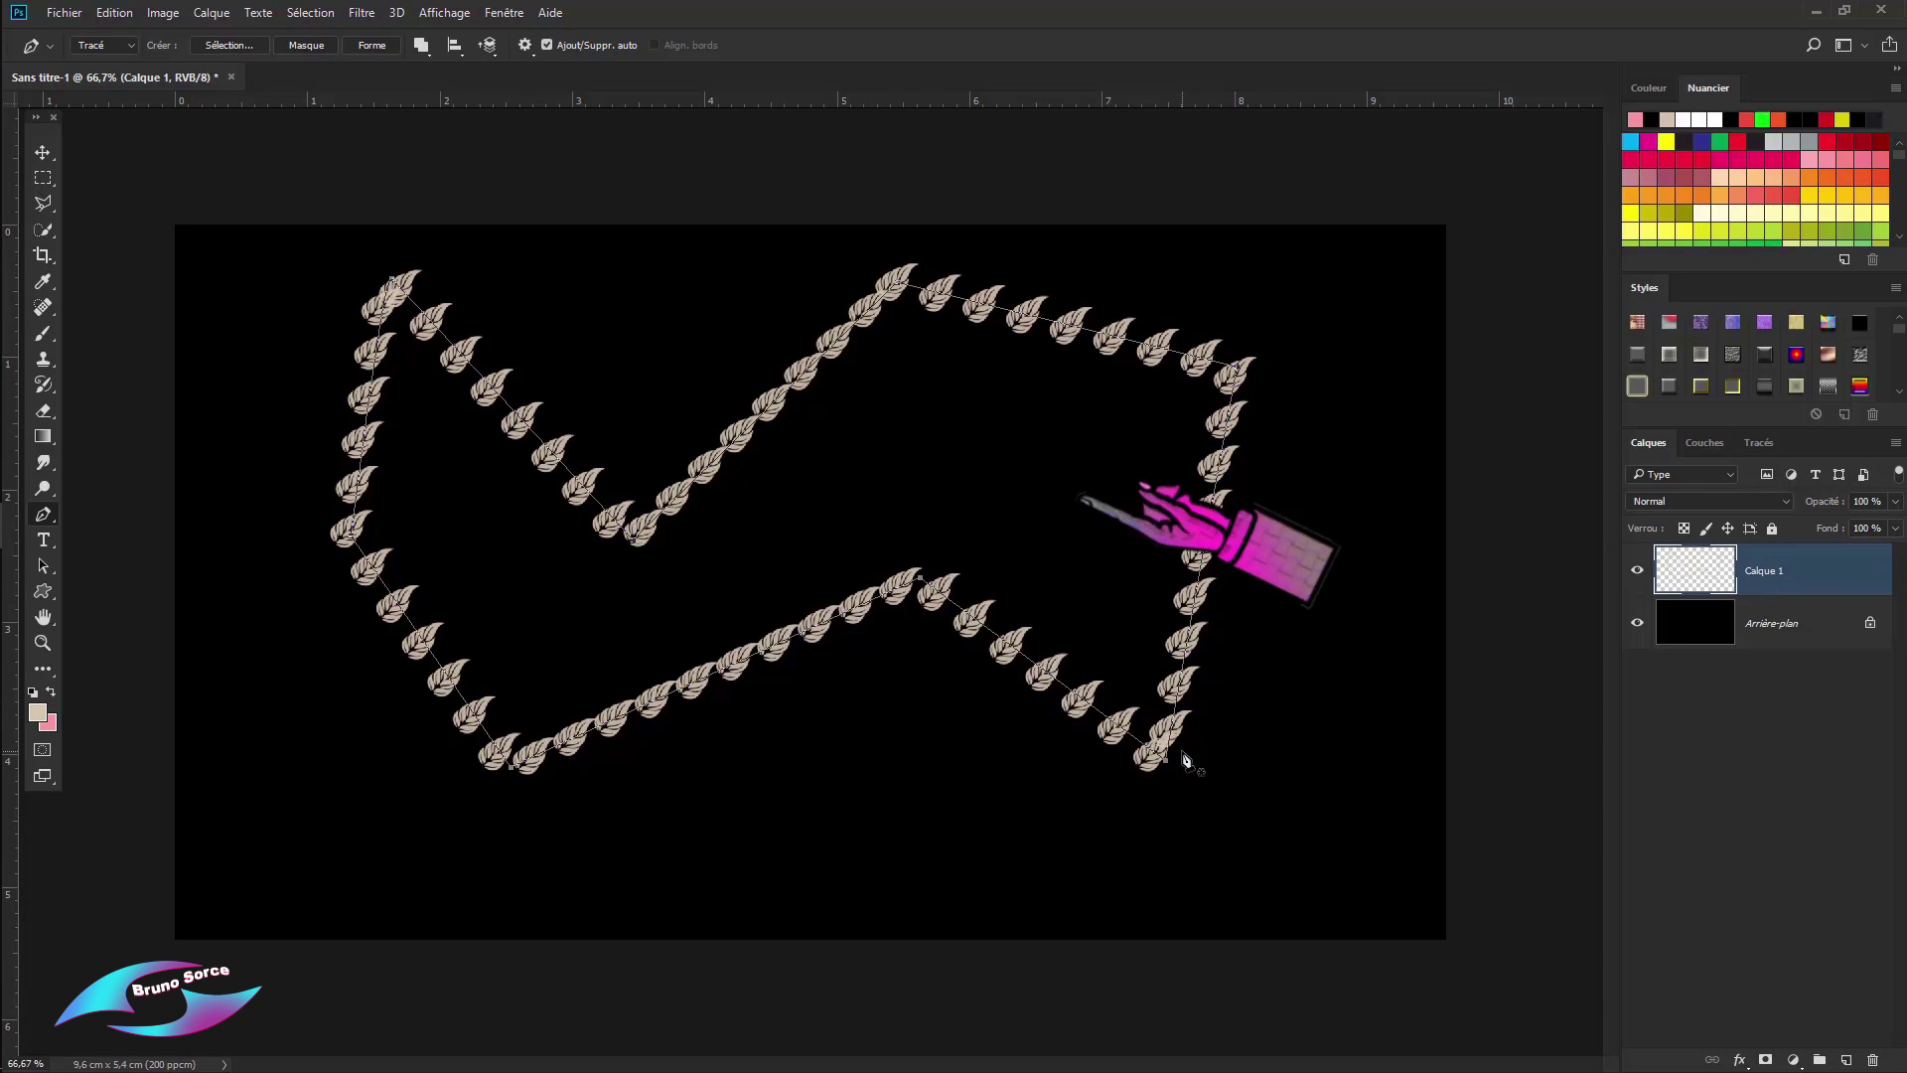
# Step: Delete the work path and switch to the Move tool with Calque 1 selected
pyautogui.click(1756, 445)
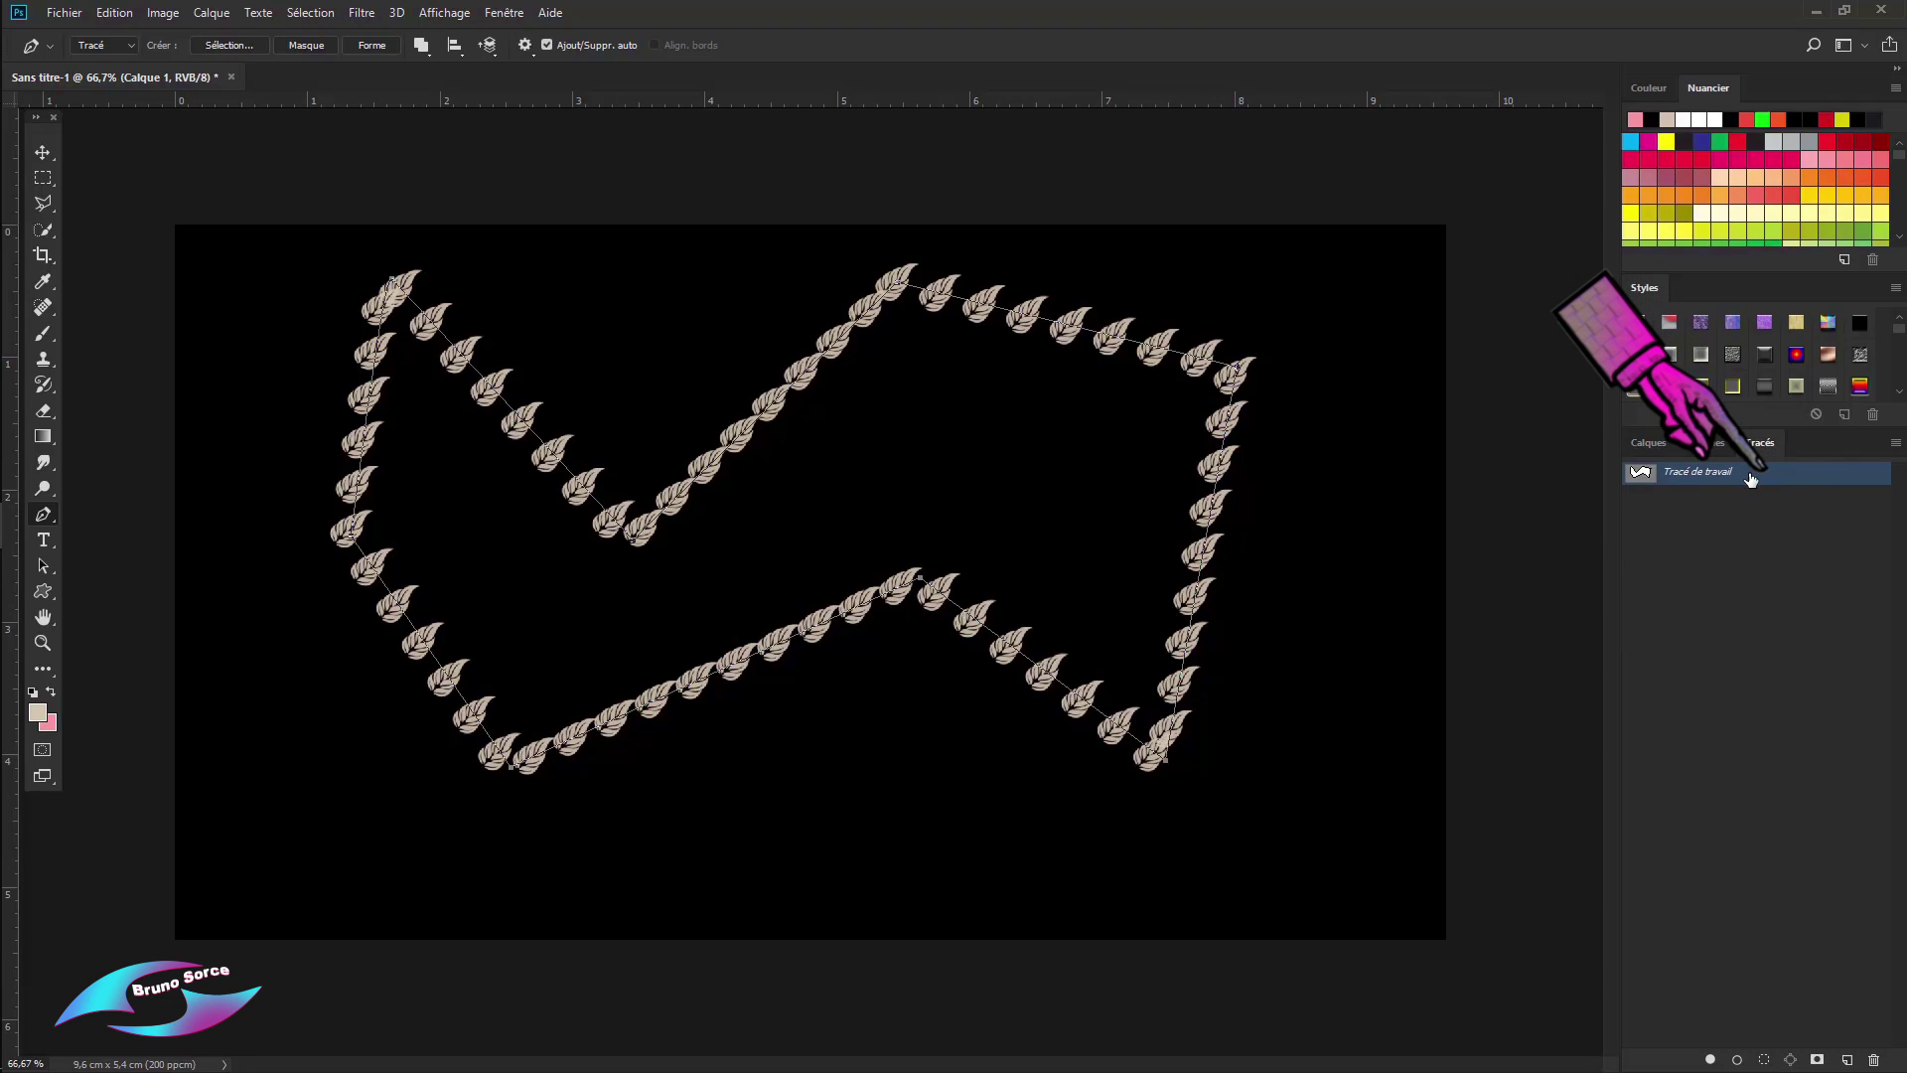
pyautogui.moveTo(1751, 480); pyautogui.dragTo(1873, 1058)
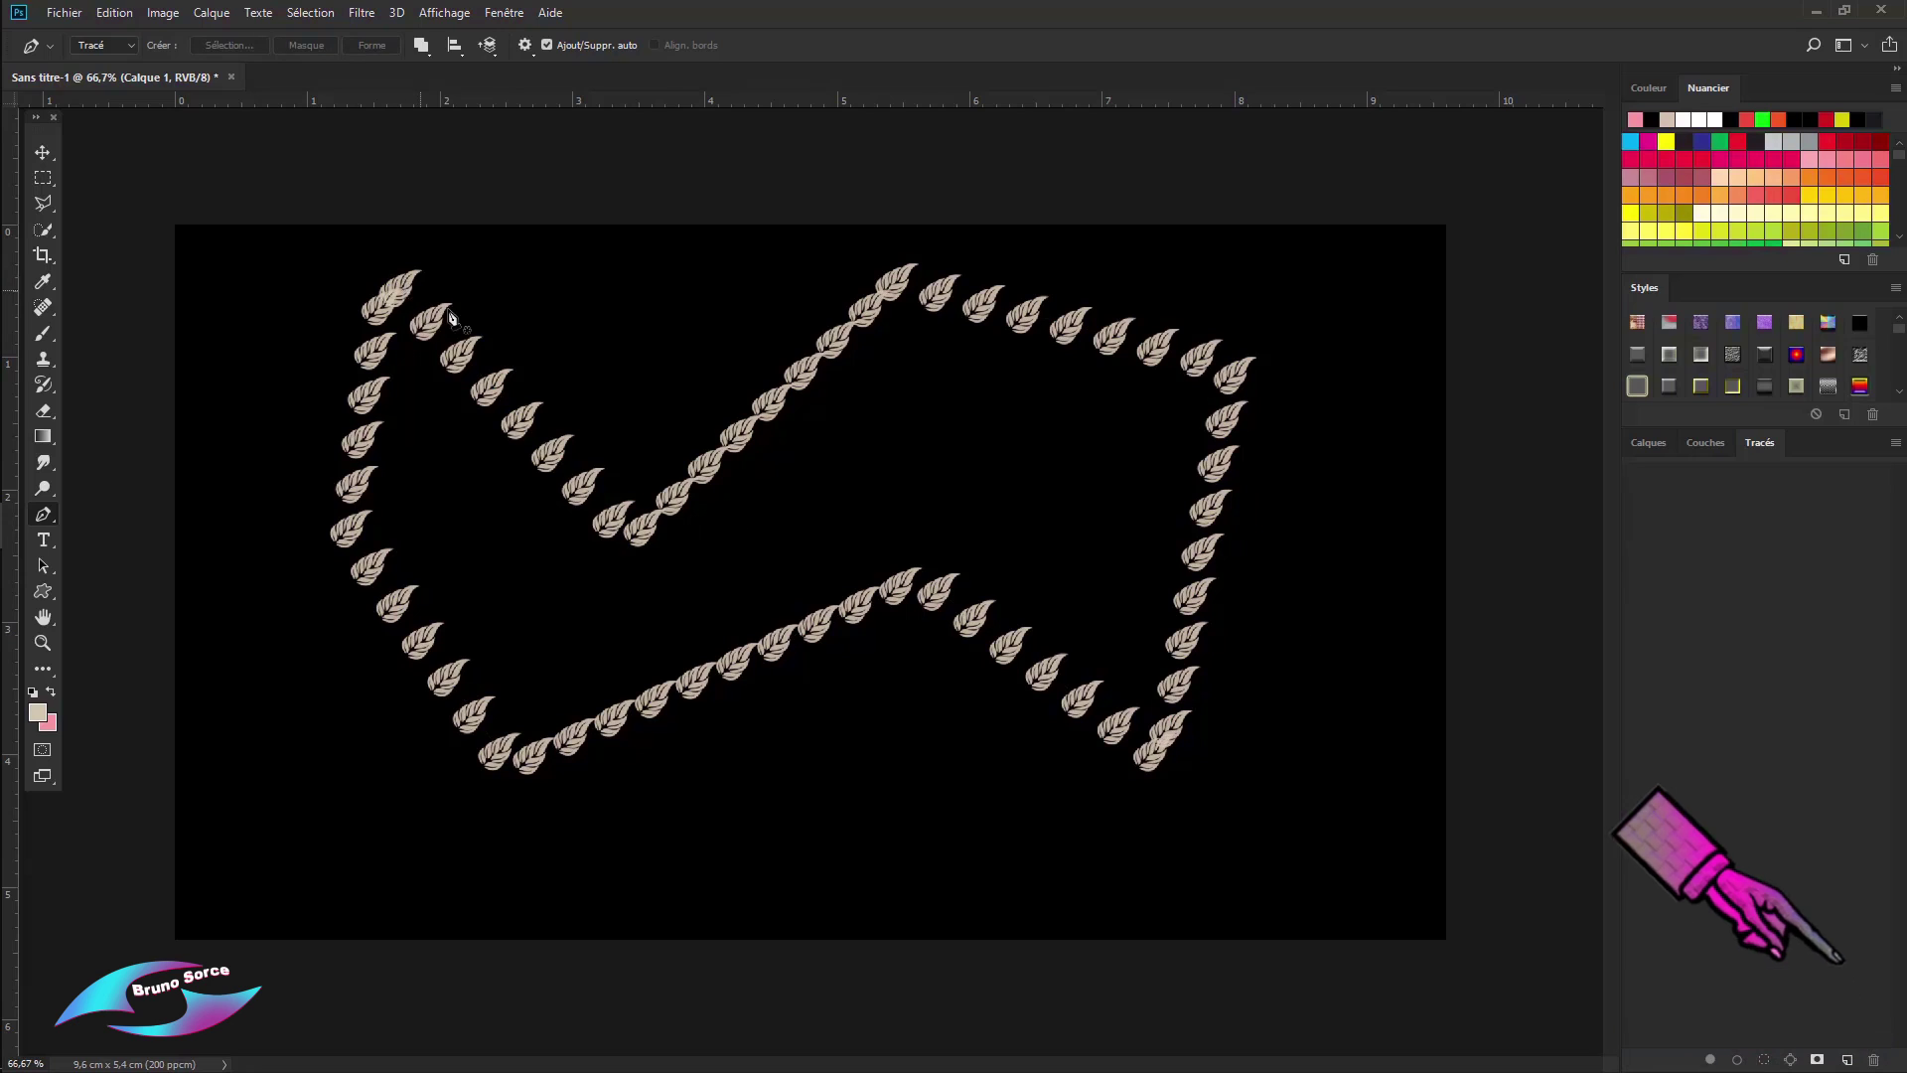
pyautogui.click(1649, 443)
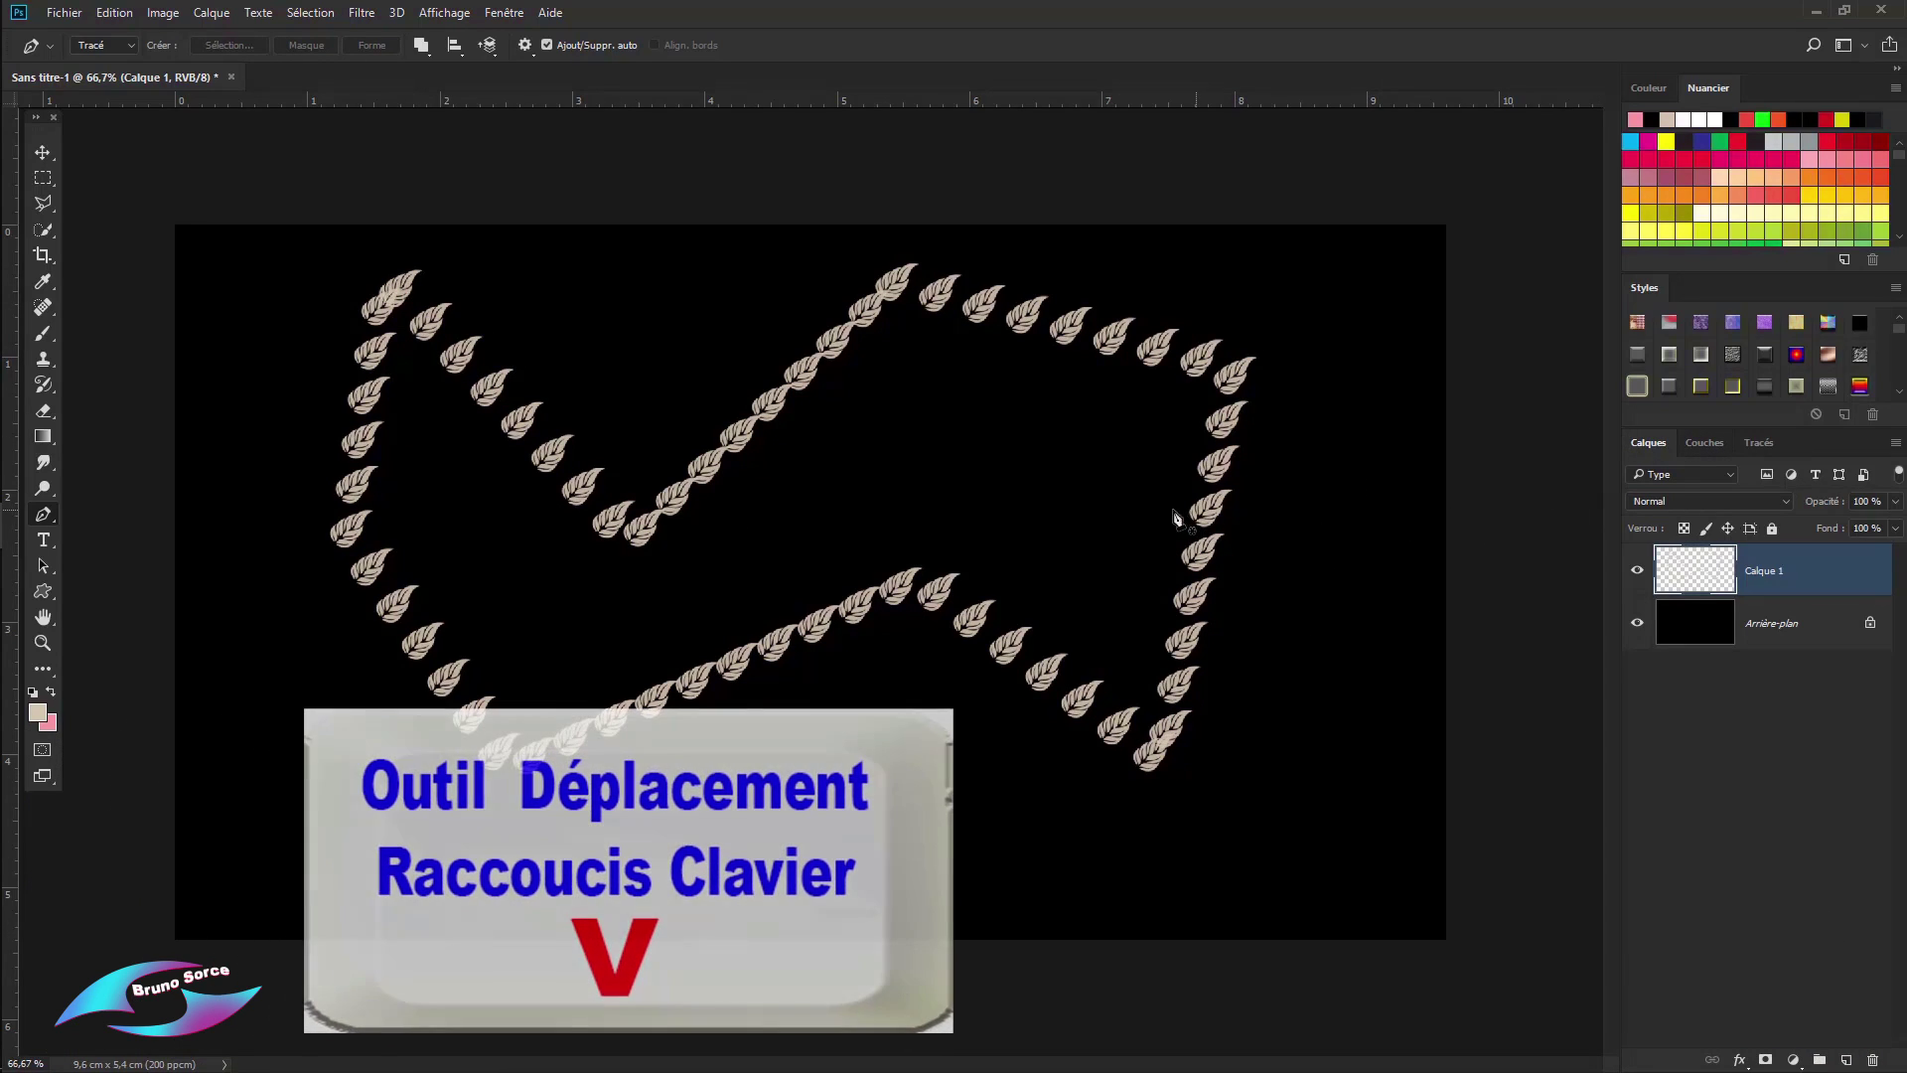
pyautogui.press('v')
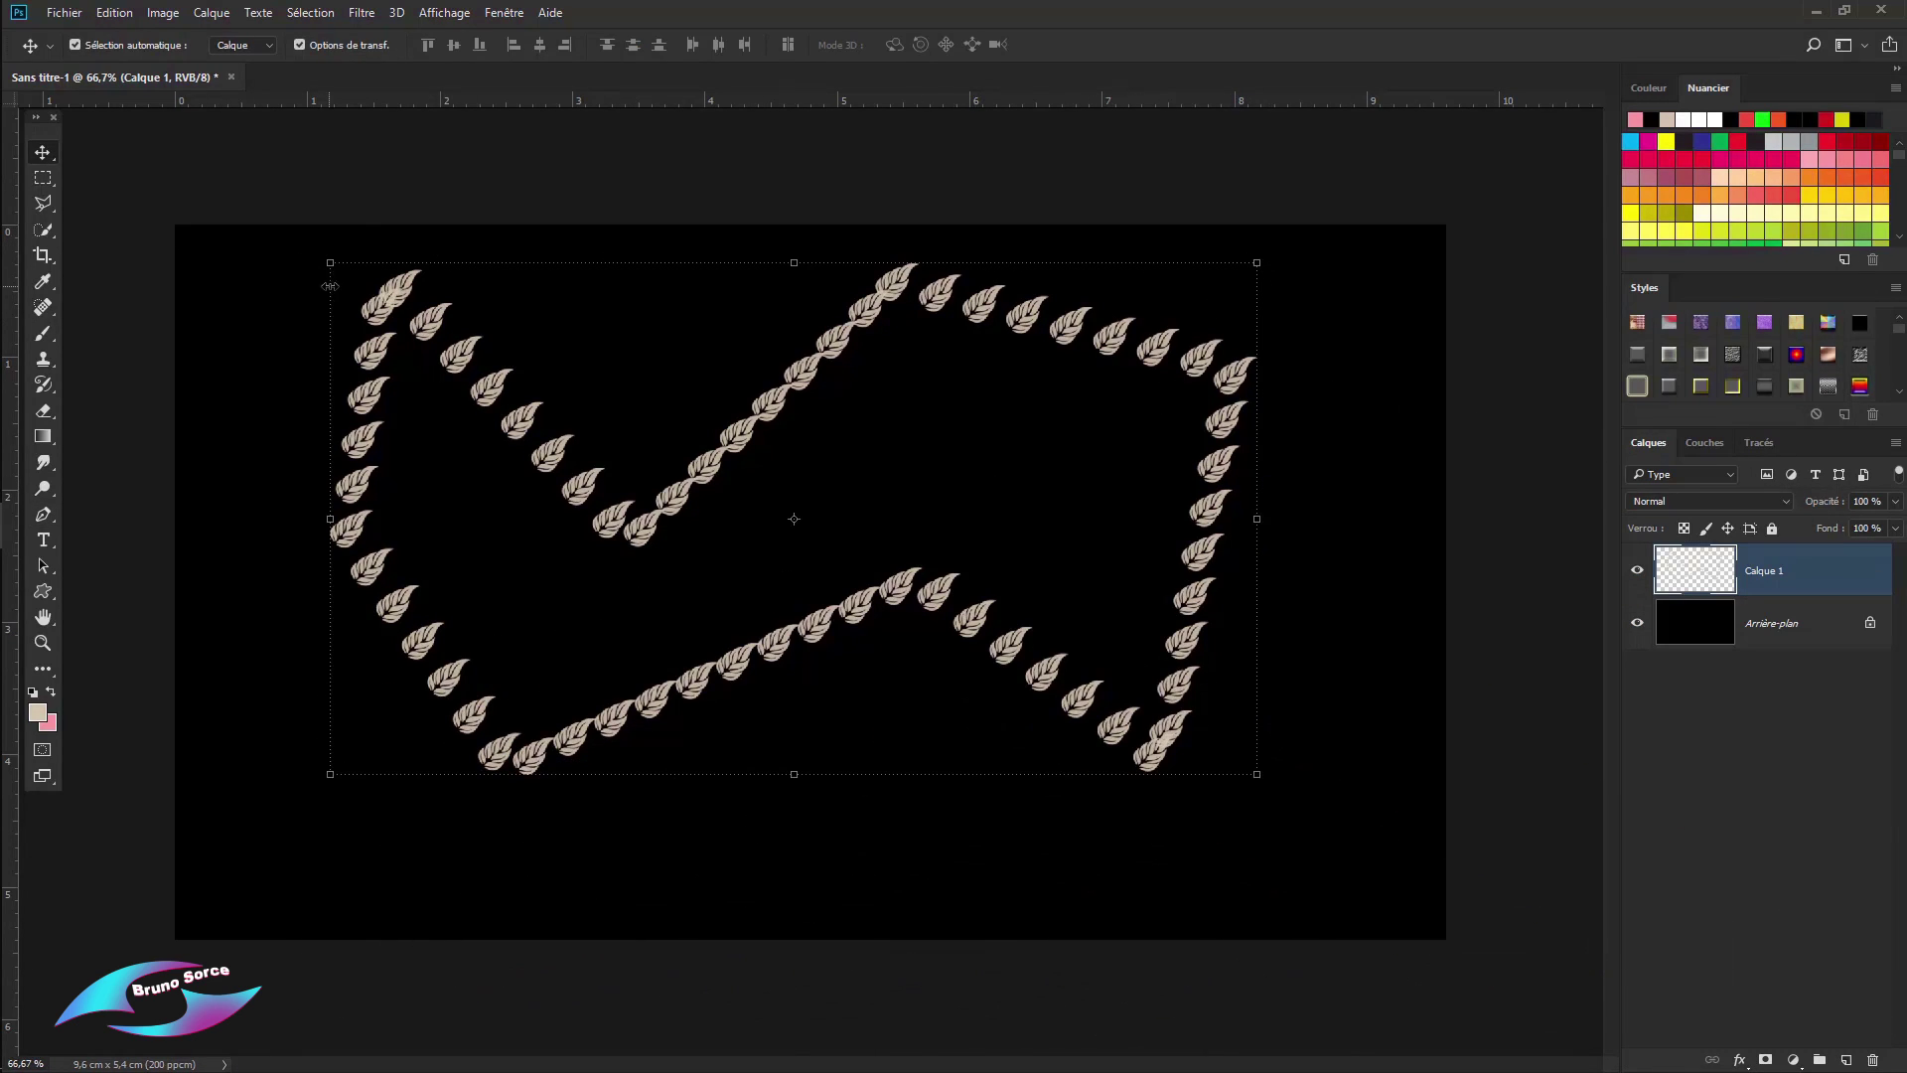
# Step: Scale the leaf garland on Calque 1 to about 76% around its centre, rotate it about -3°, and apply the transform
pyautogui.moveTo(331, 266); pyautogui.dragTo(438, 326)
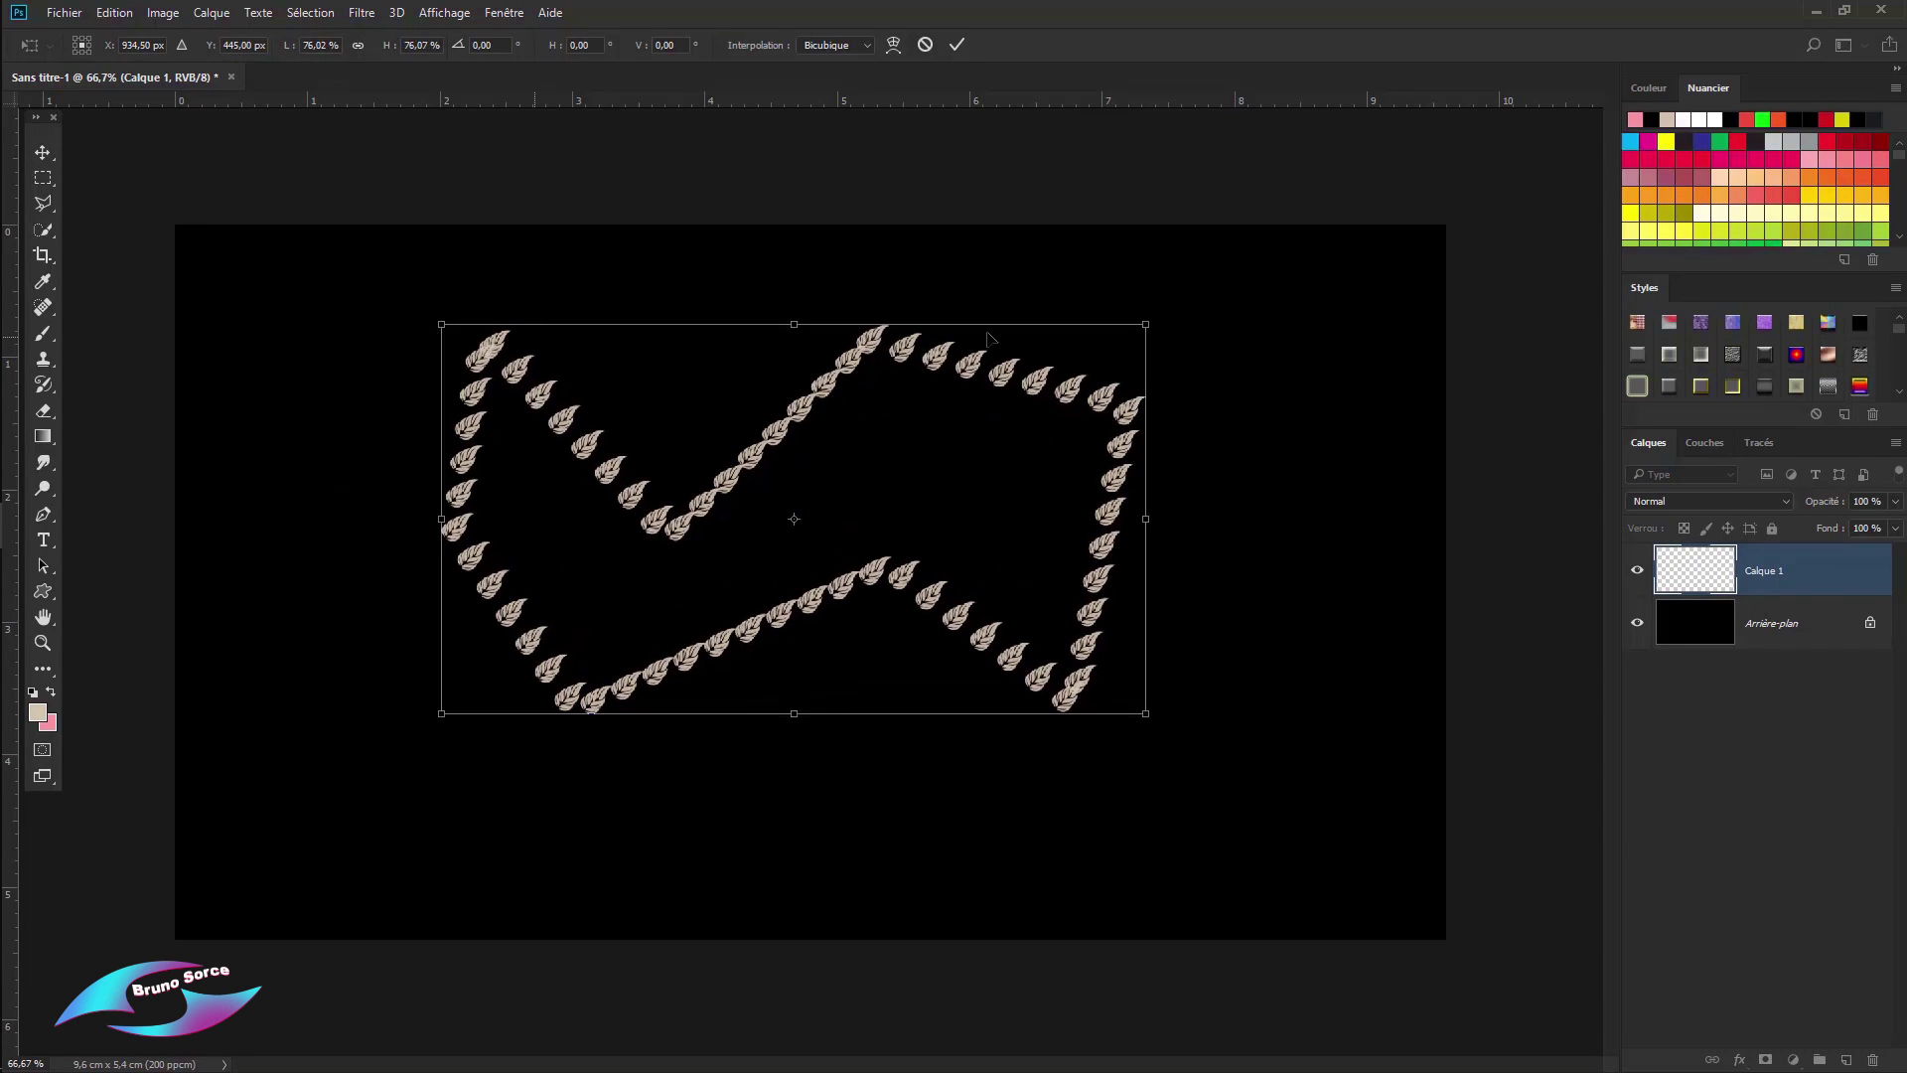
pyautogui.moveTo(1176, 302)
pyautogui.mouseDown()
pyautogui.moveTo(1197, 339)
pyautogui.moveTo(1170, 672)
pyautogui.moveTo(1188, 409)
pyautogui.moveTo(1144, 290)
pyautogui.mouseUp()
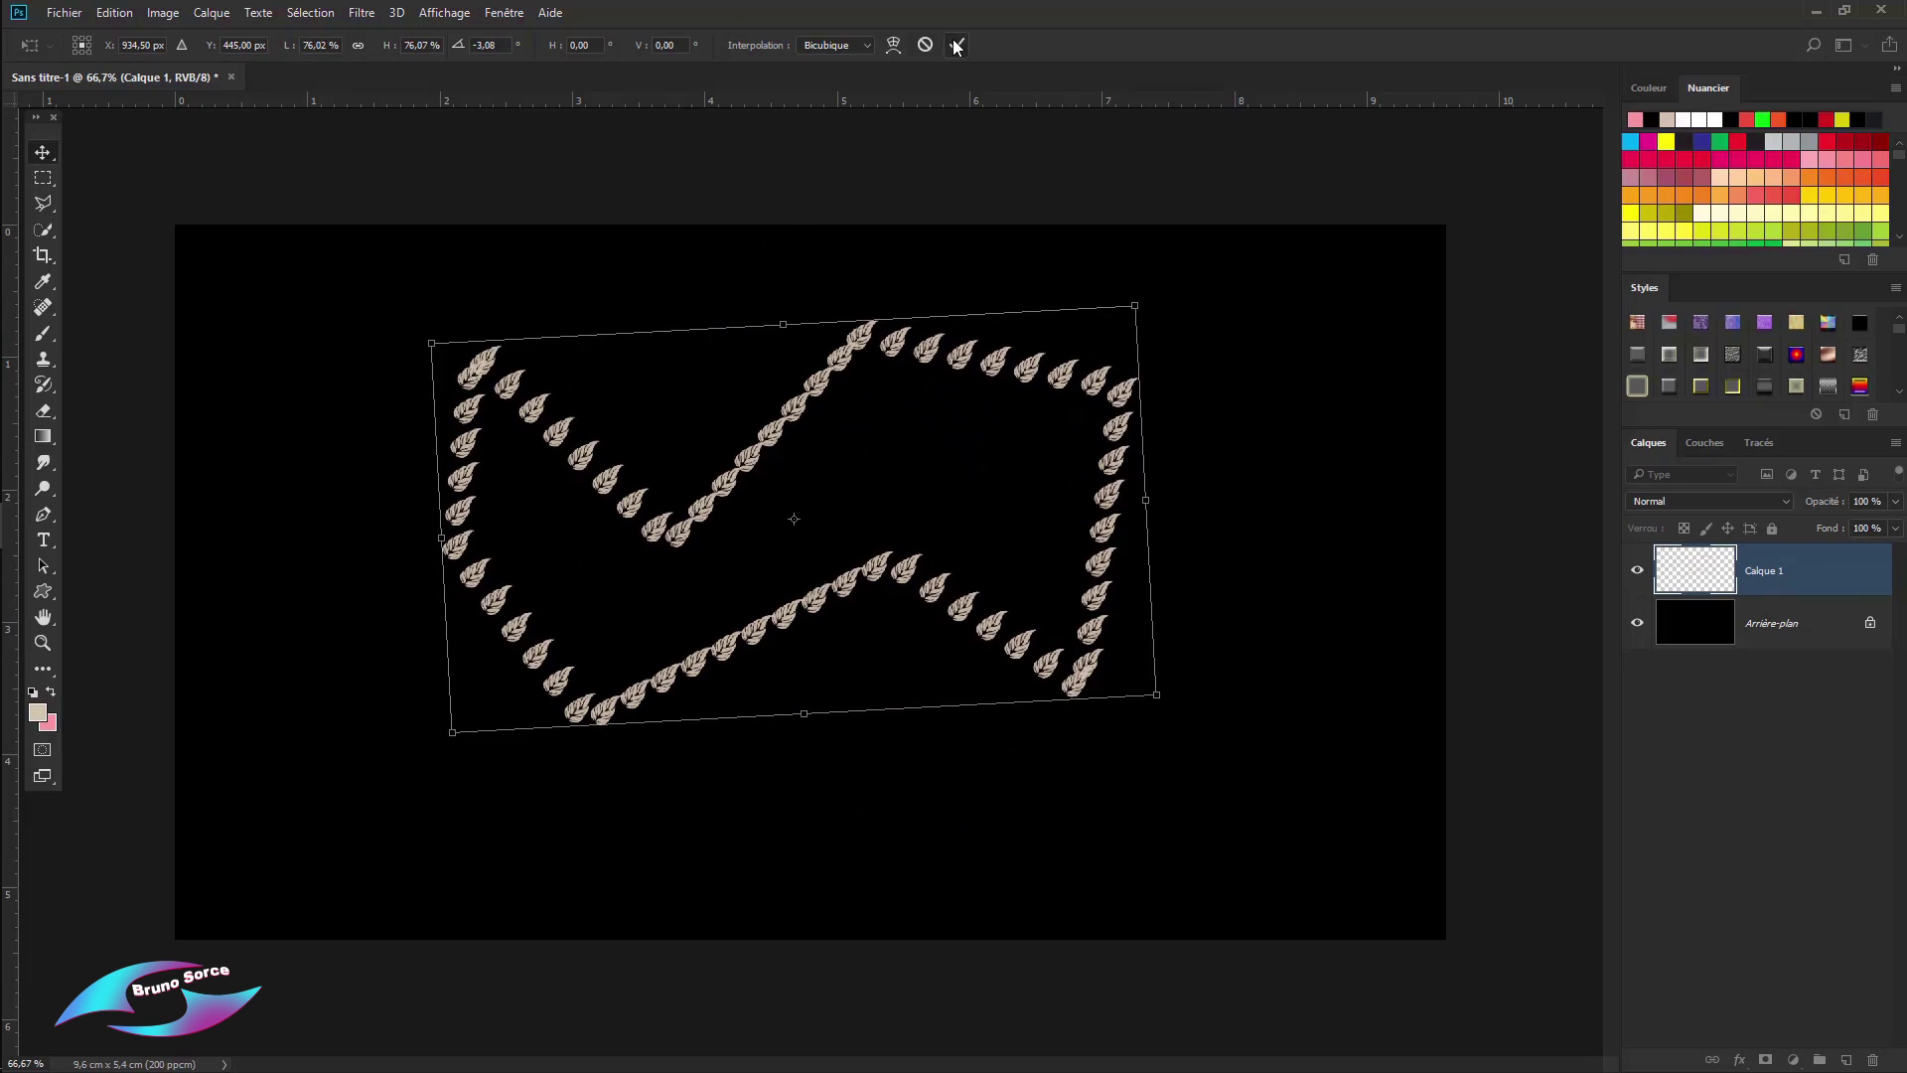
pyautogui.click(956, 46)
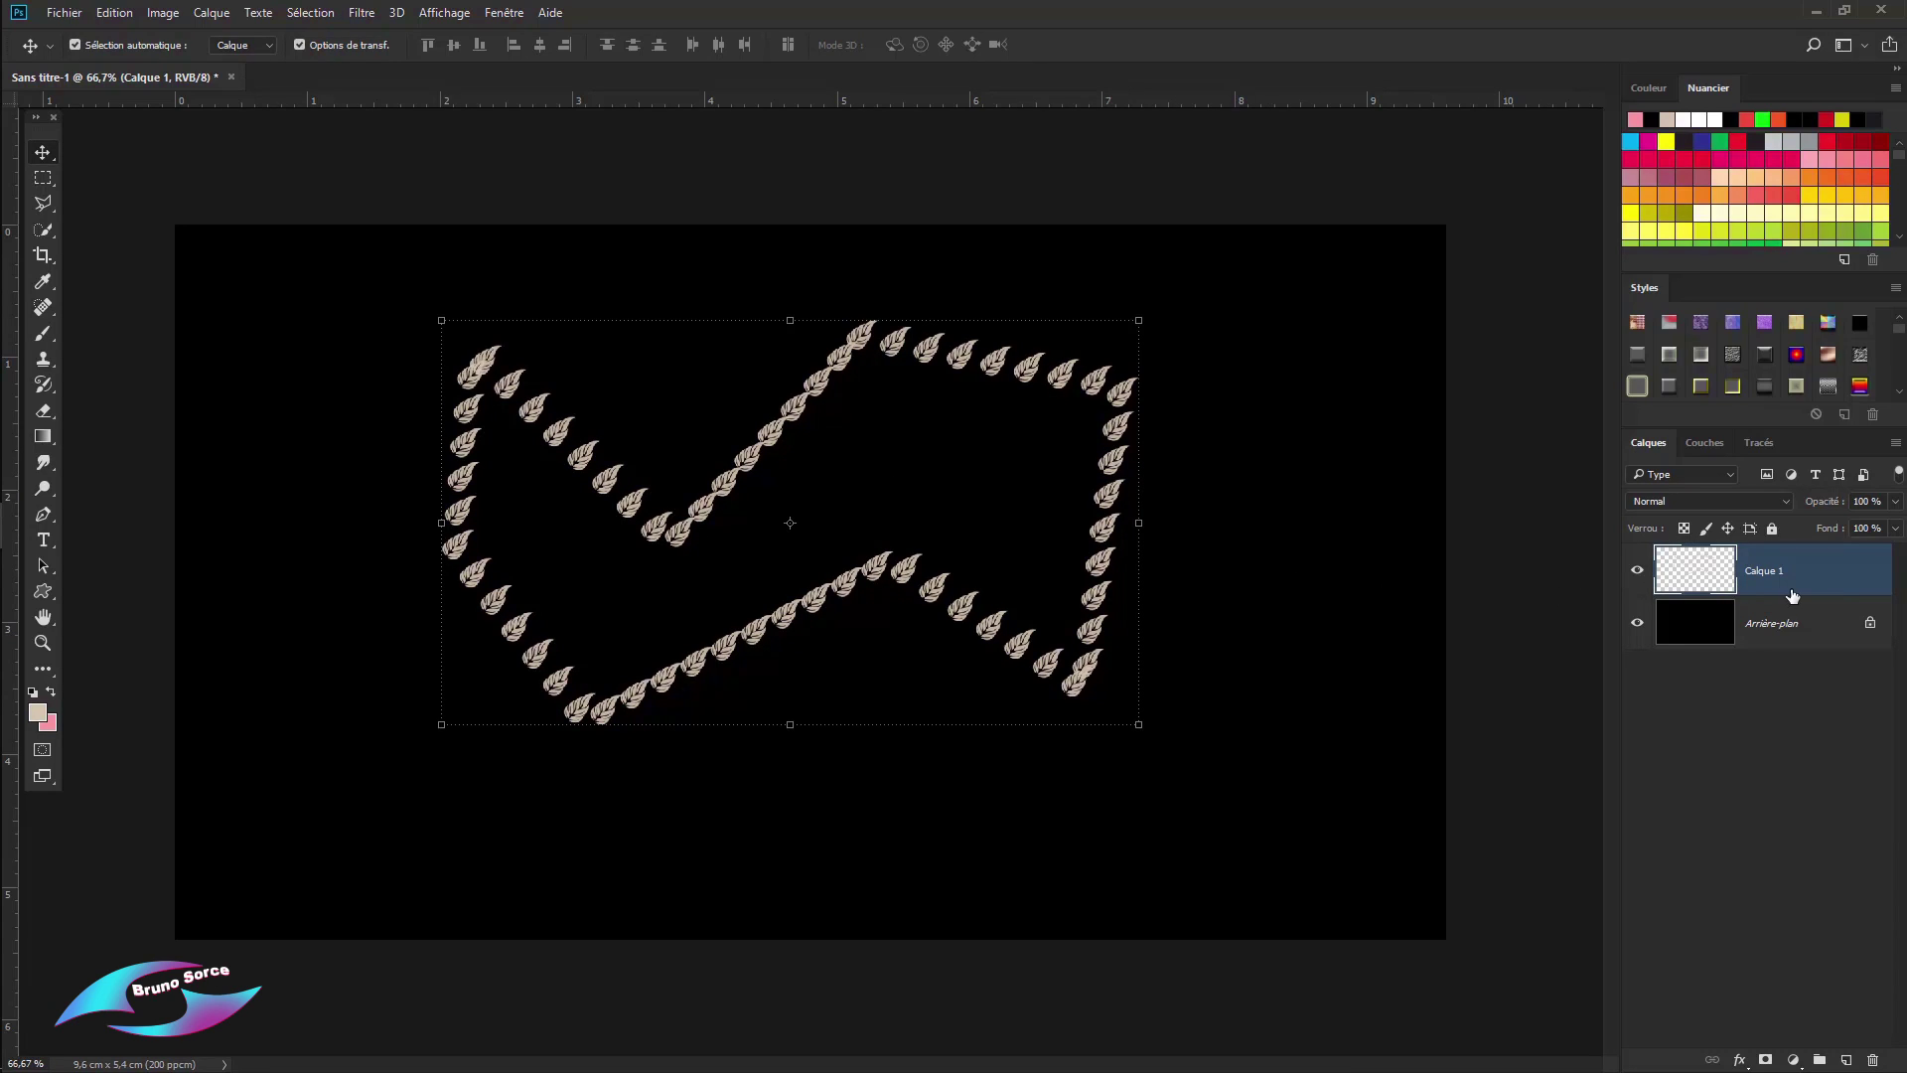
# Step: Delete the garland layer and add a new empty layer above the black background
pyautogui.press('Delete')
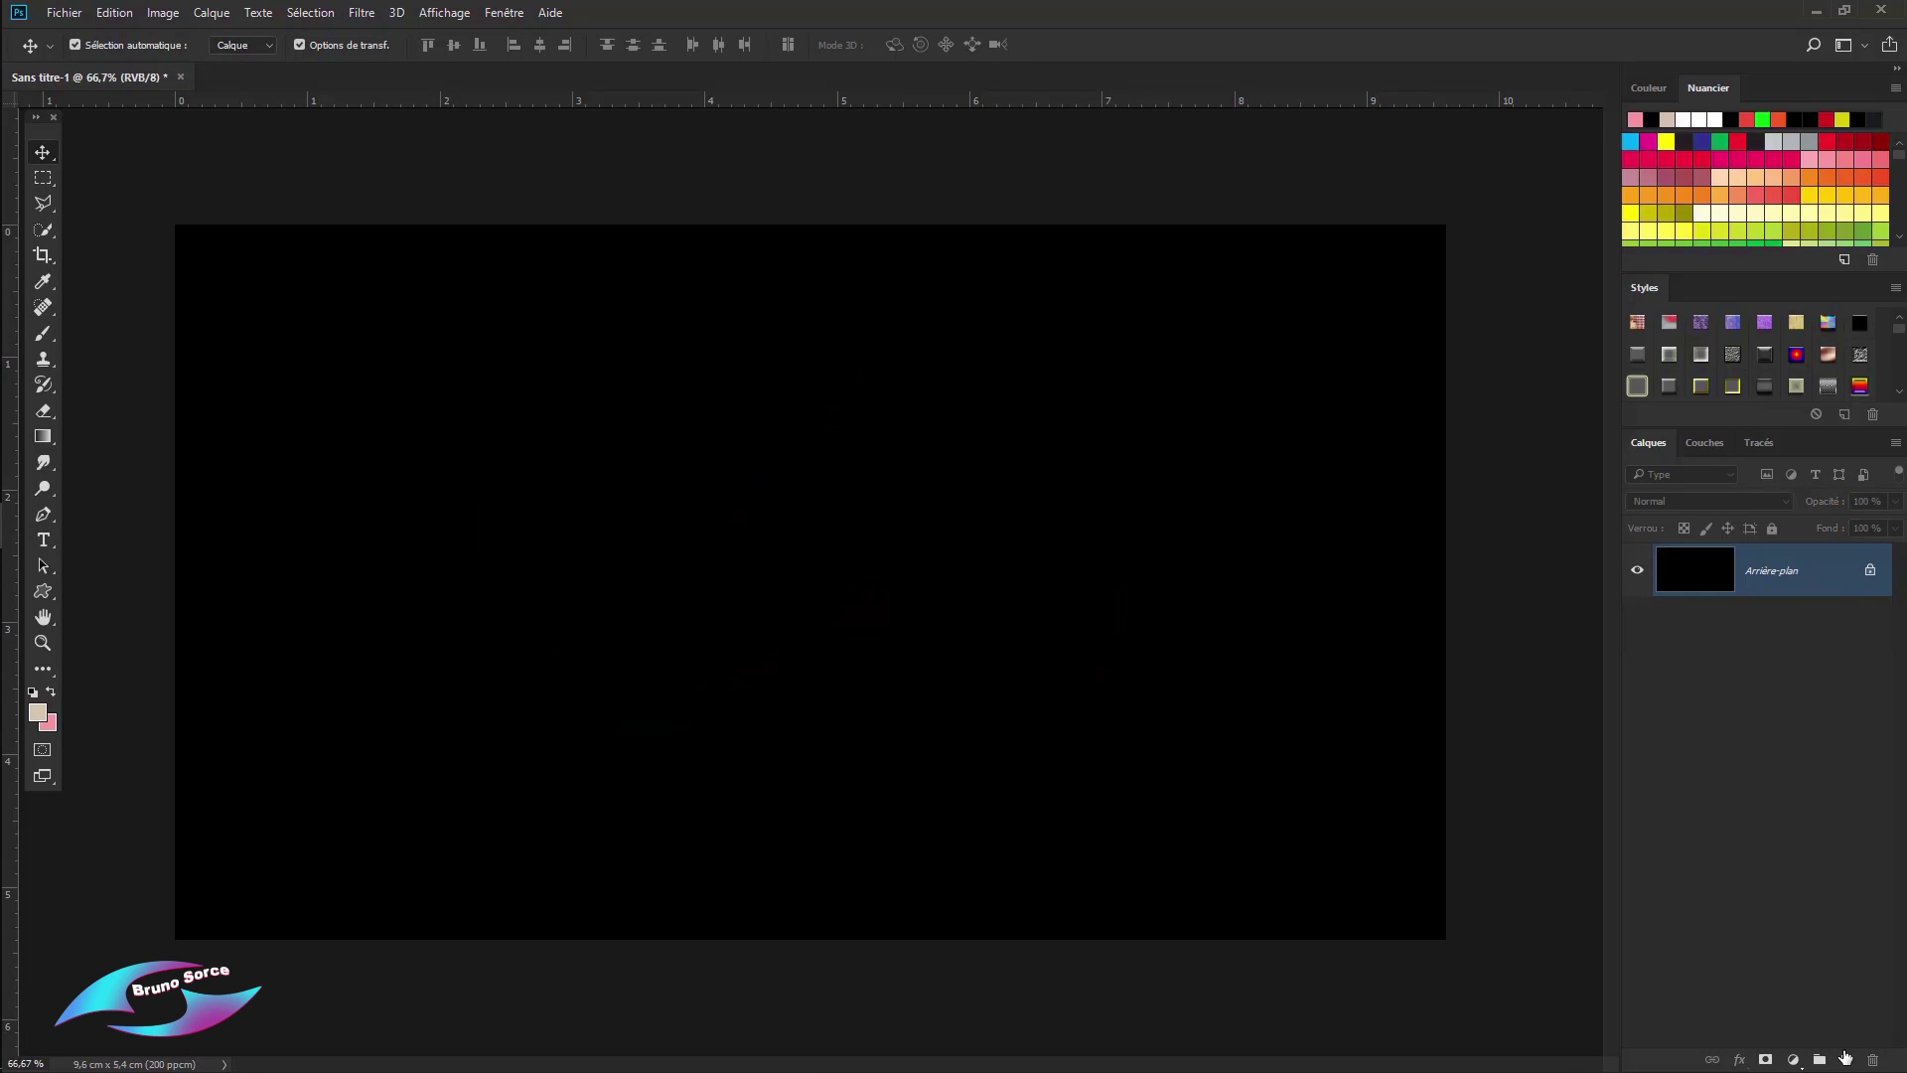
pyautogui.click(1845, 1058)
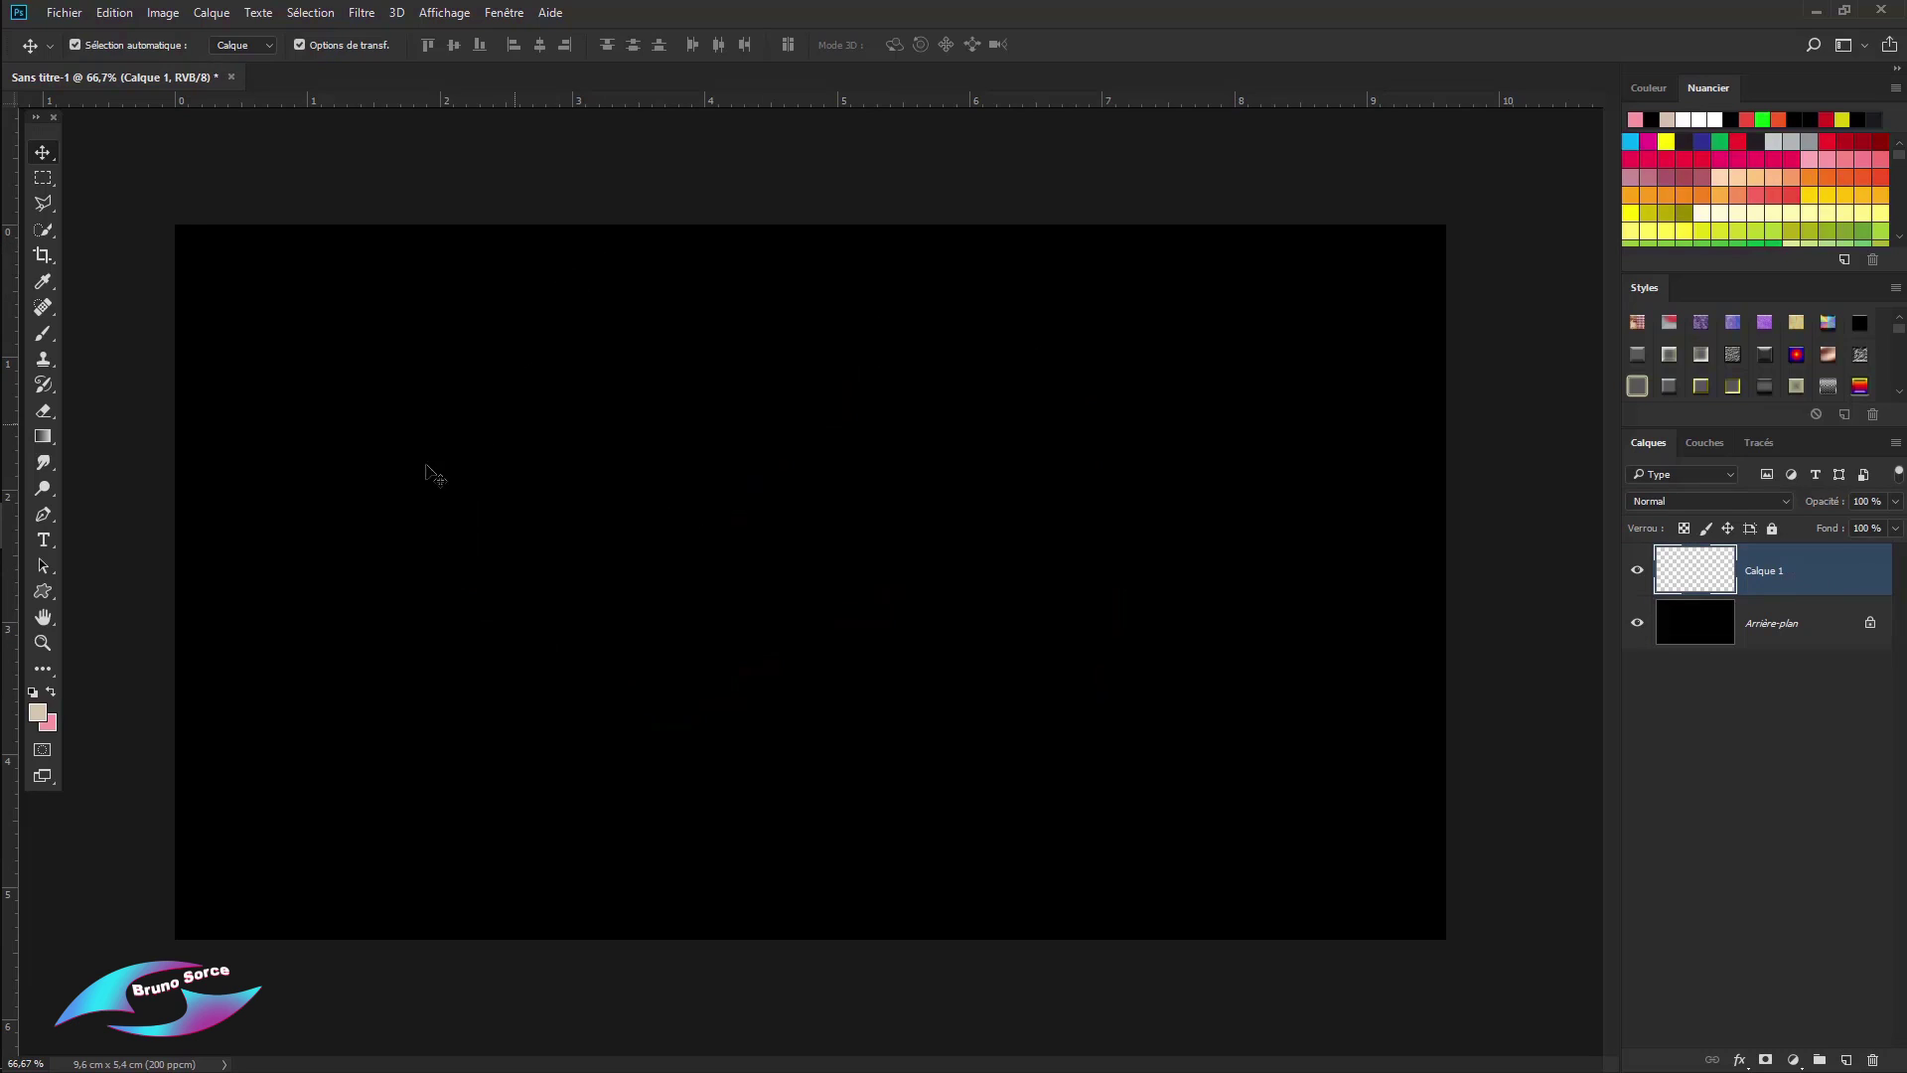
# Step: Draw a rectangular path about 1370 by 830 px on the canvas with the Rectangle tool in Tracé mode
pyautogui.click(42, 591)
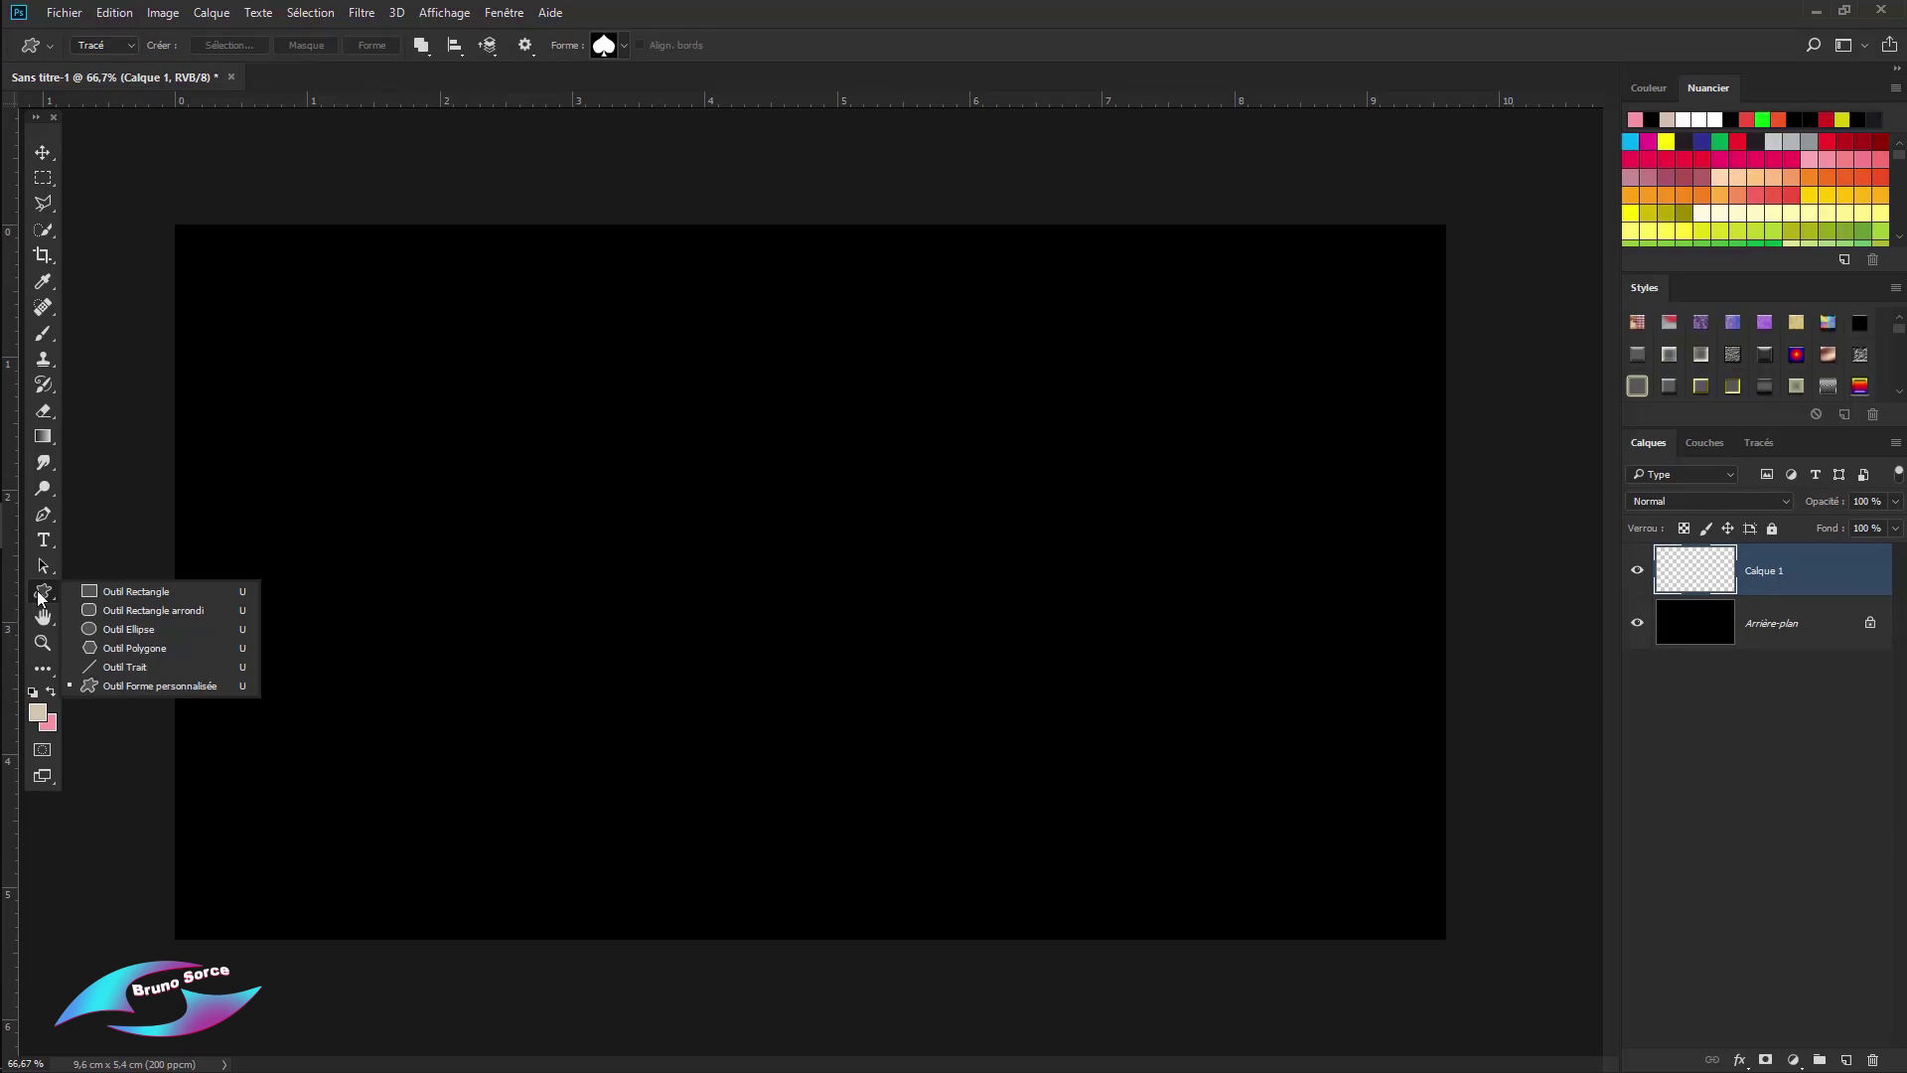
pyautogui.click(126, 594)
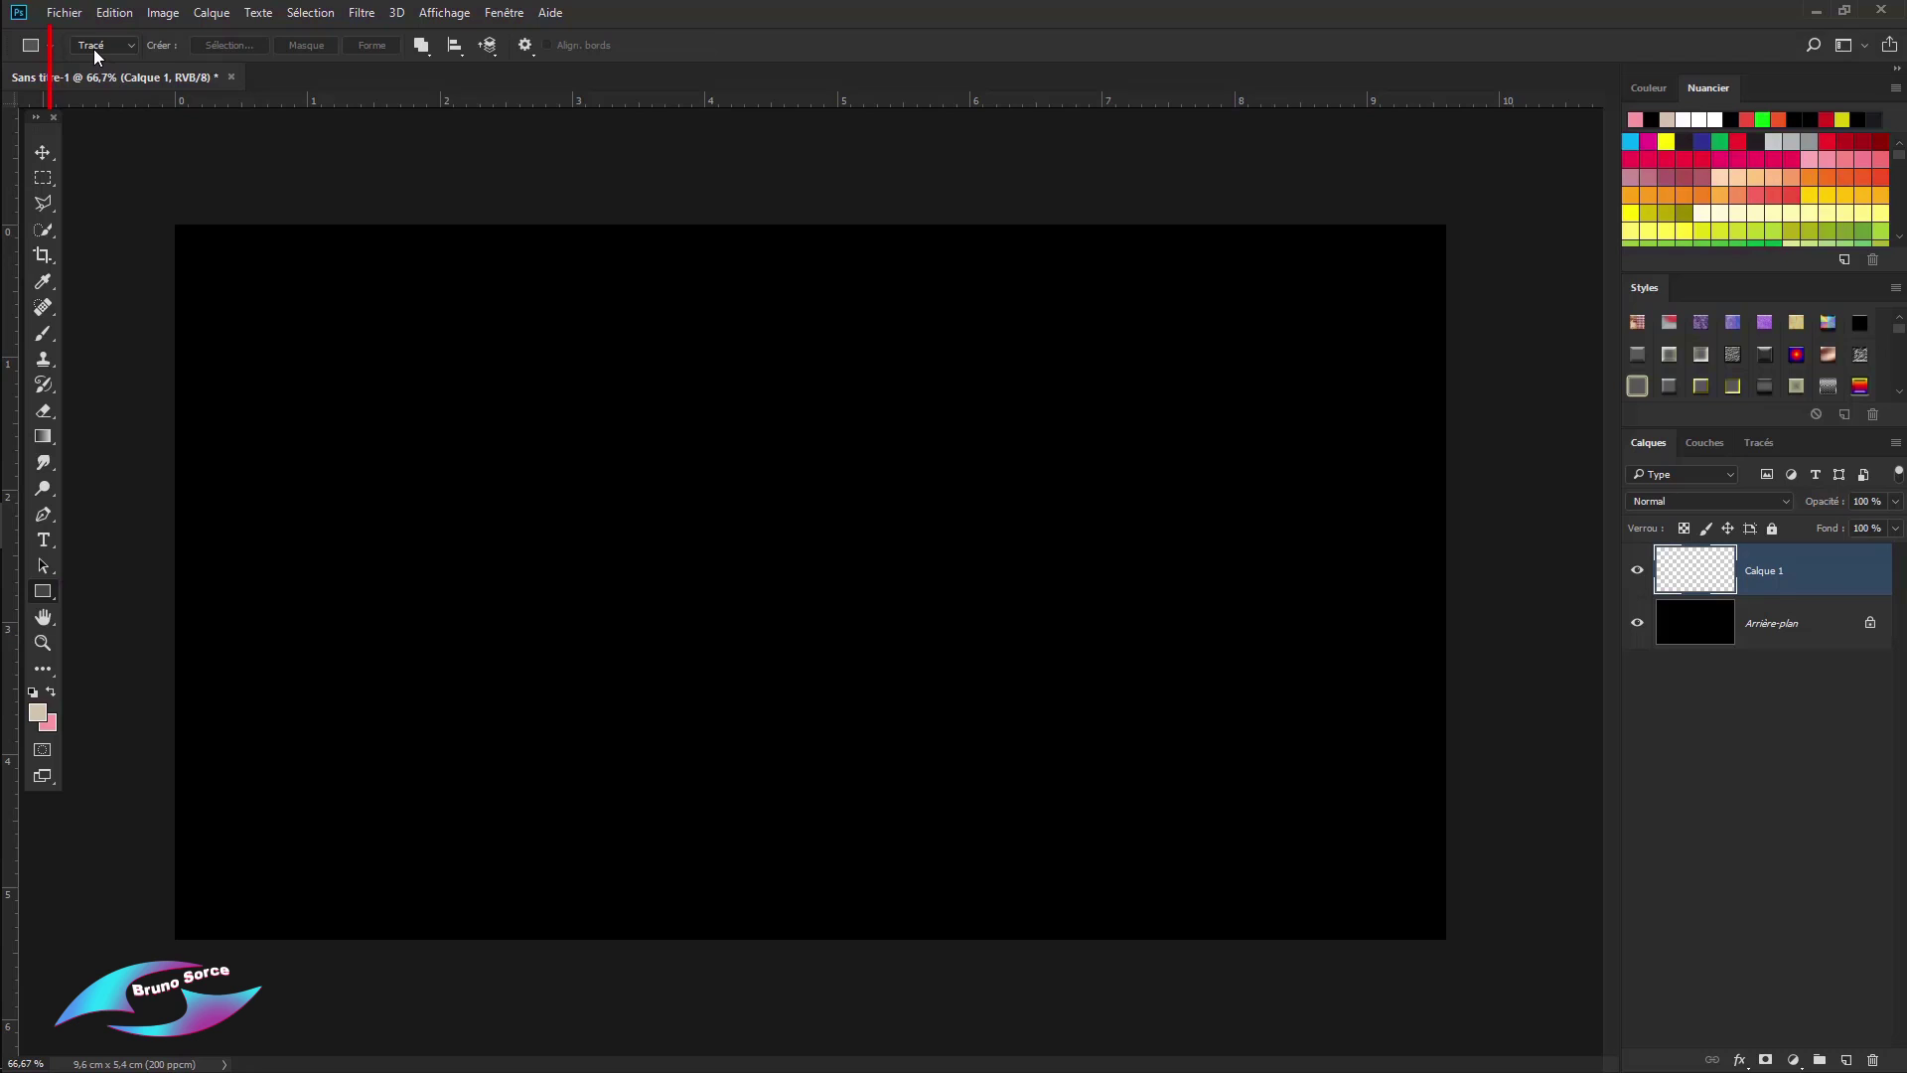
pyautogui.click(121, 46)
pyautogui.moveTo(382, 329); pyautogui.dragTo(1288, 875)
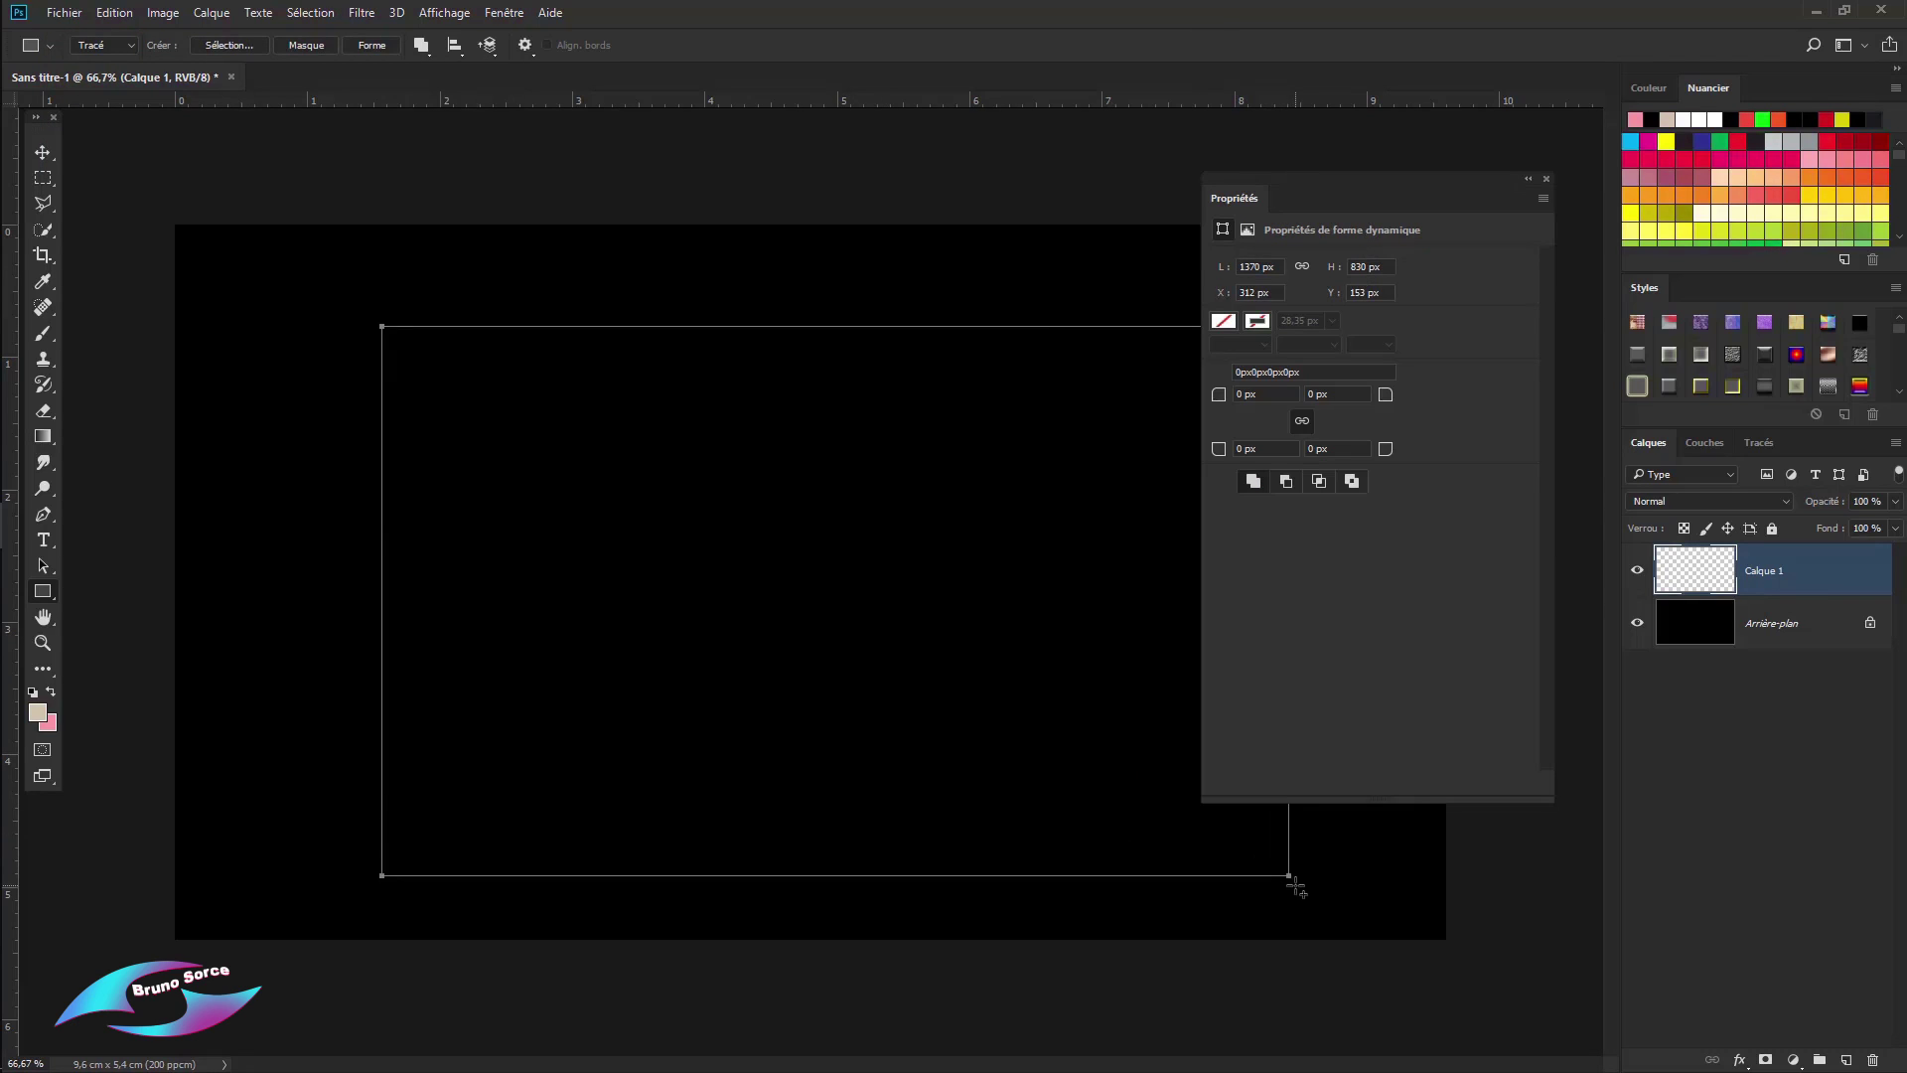
pyautogui.click(1546, 177)
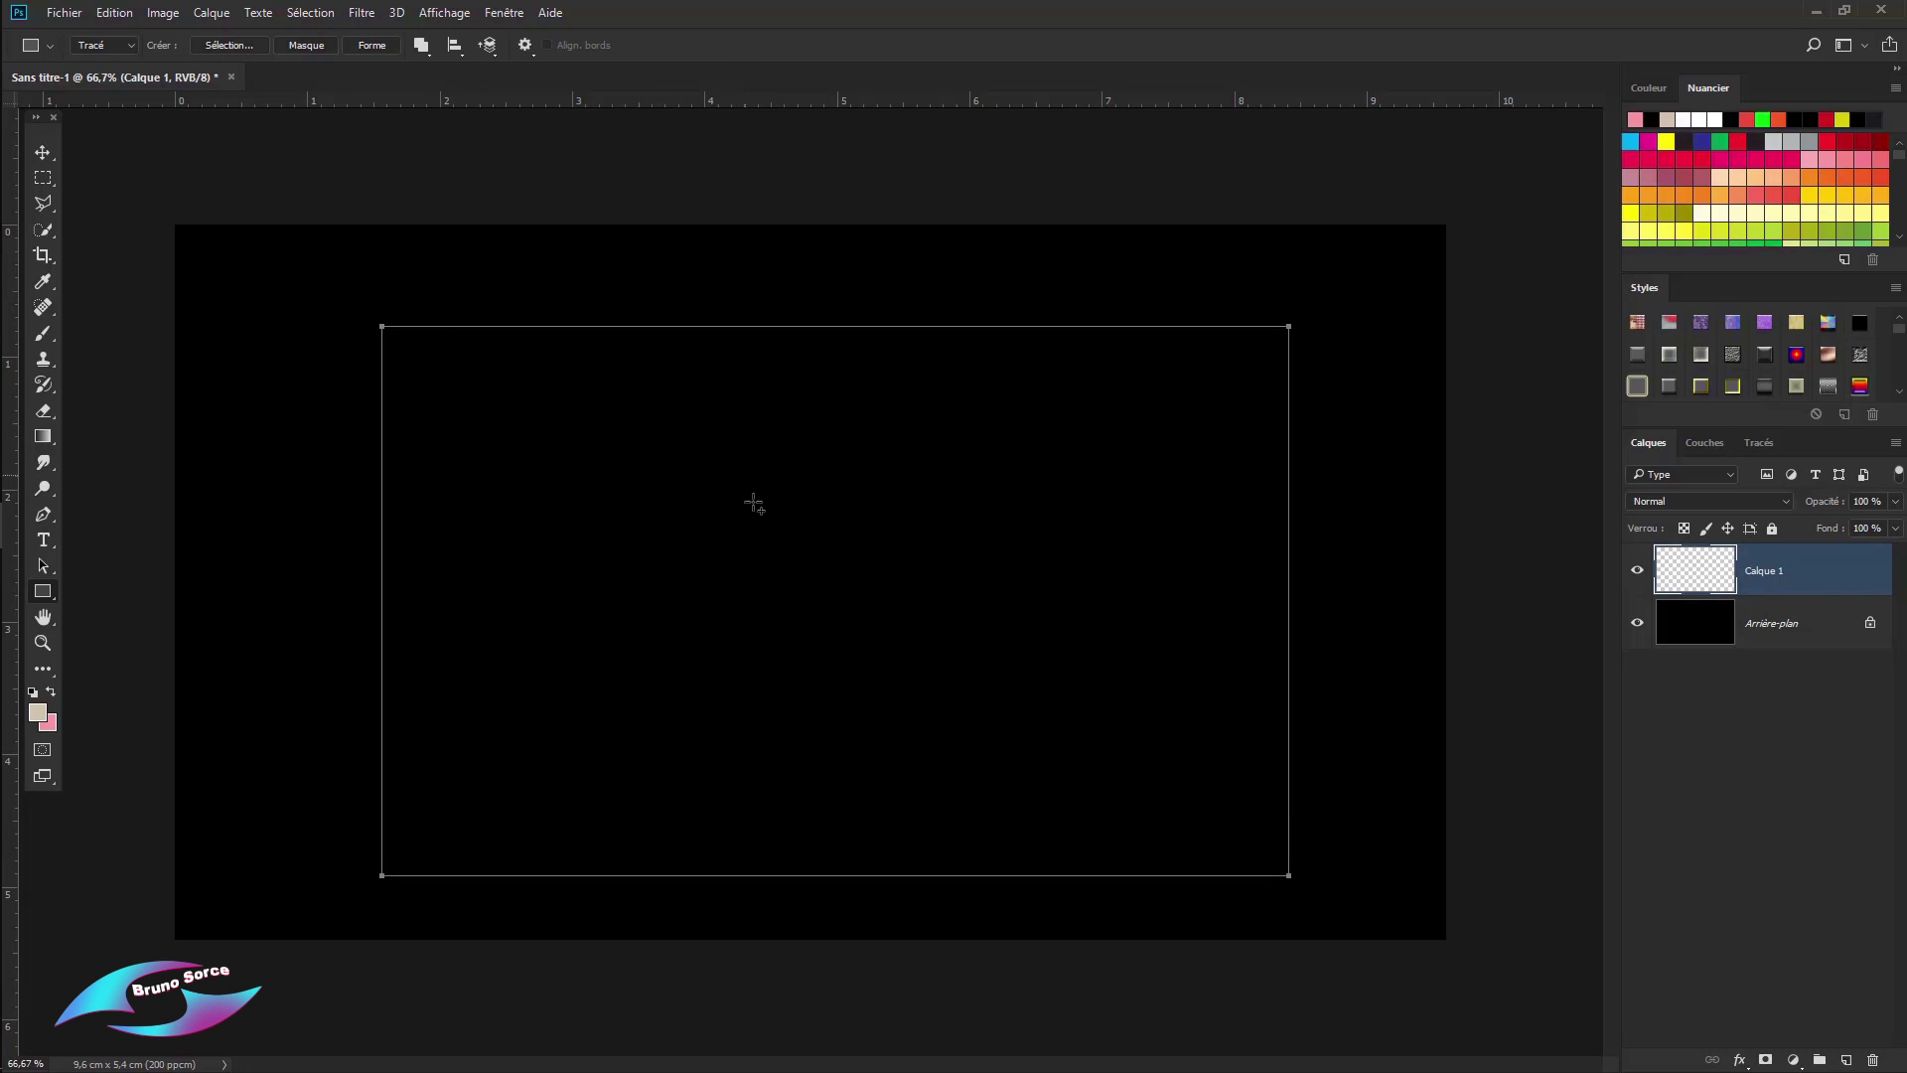
# Step: Stroke the rectangular path with the leaf brush (Forme) on Calque 1, leaving pressure simulation off
pyautogui.rightClick(892, 281)
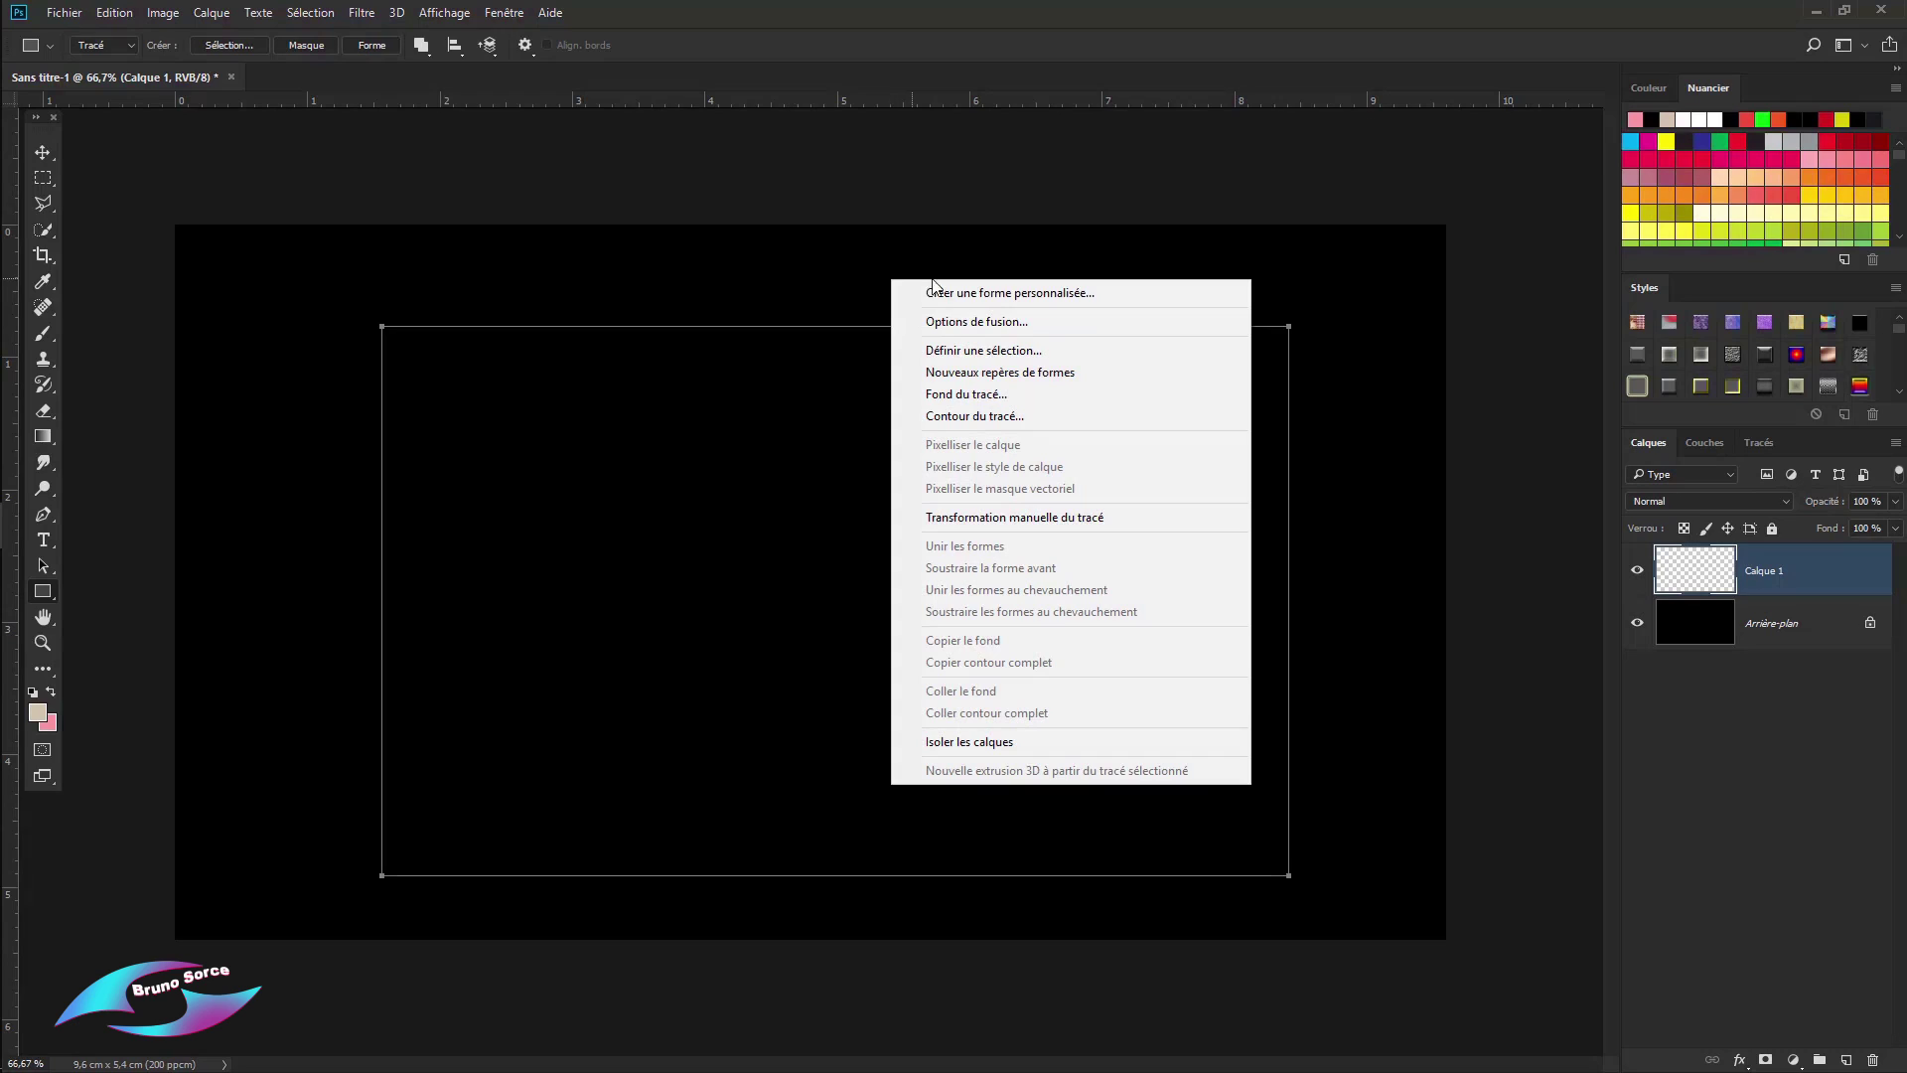
pyautogui.click(968, 417)
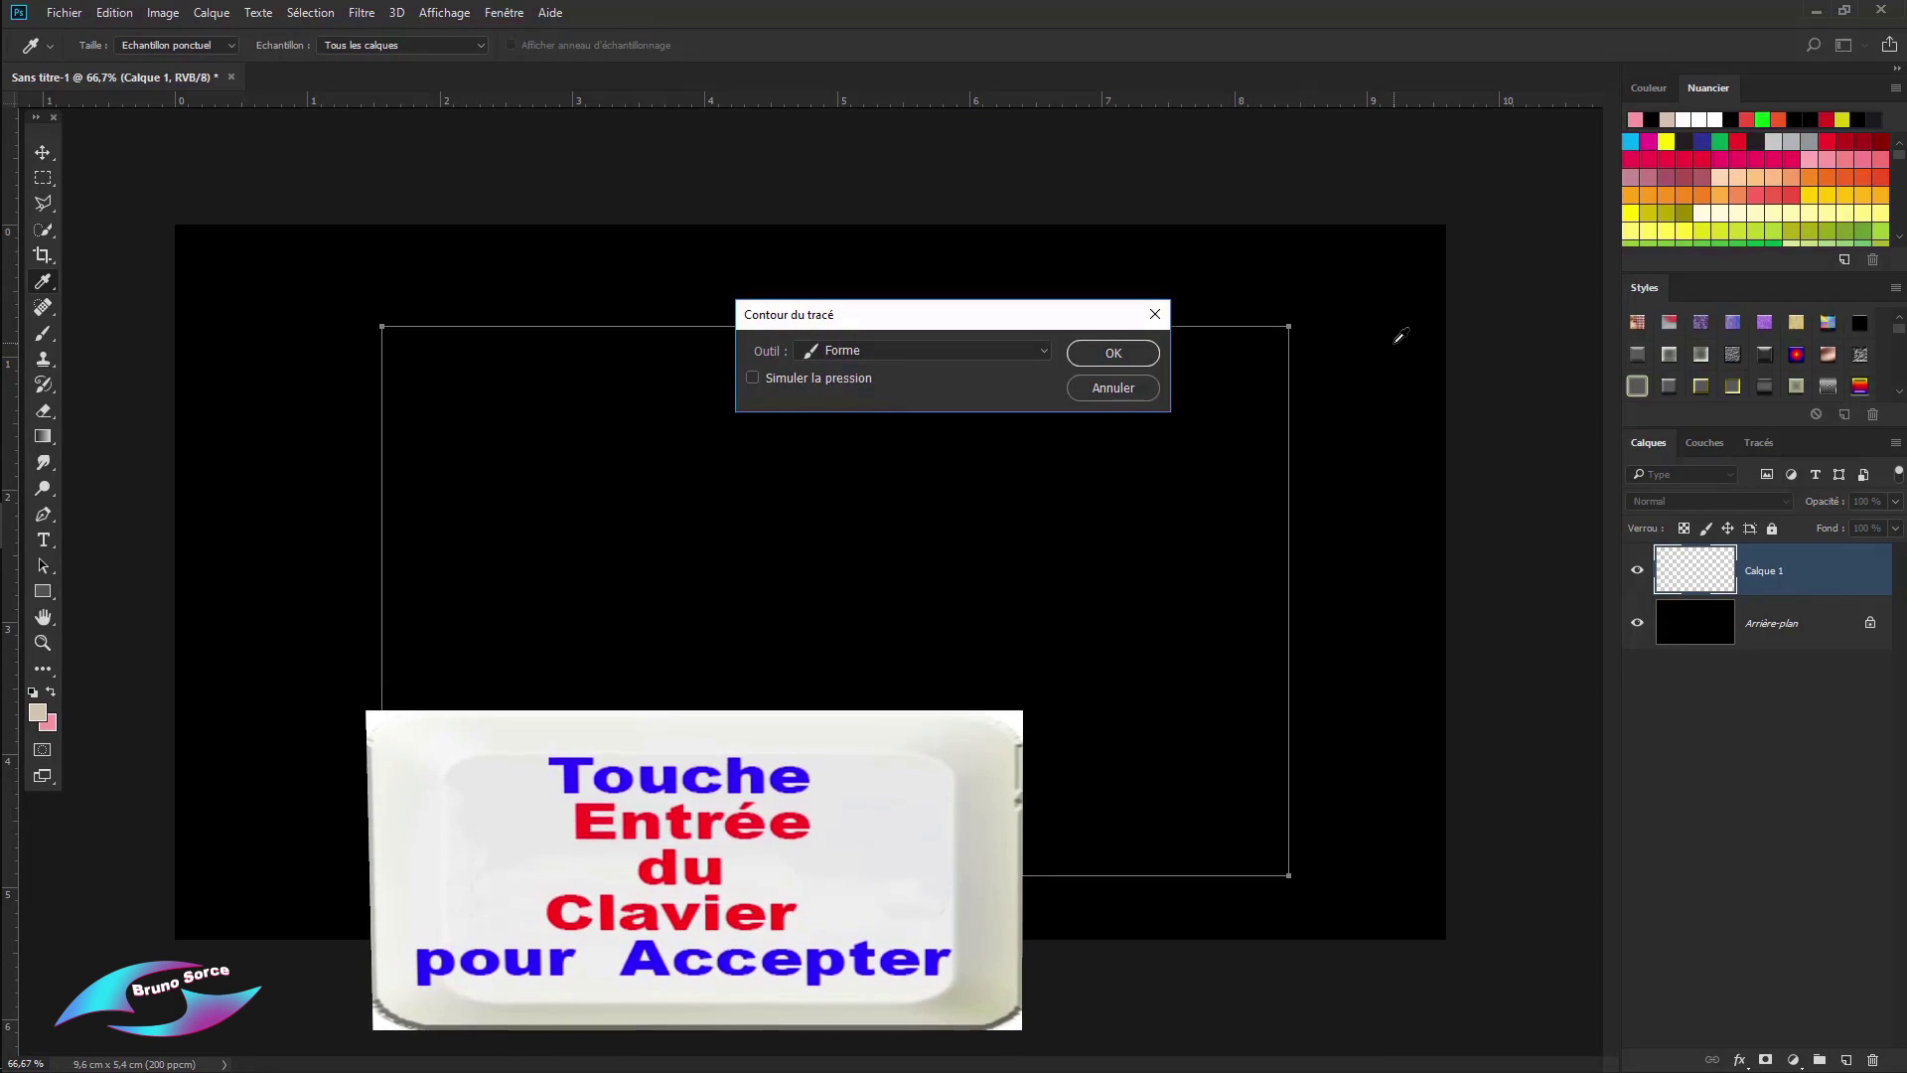
pyautogui.press('Return')
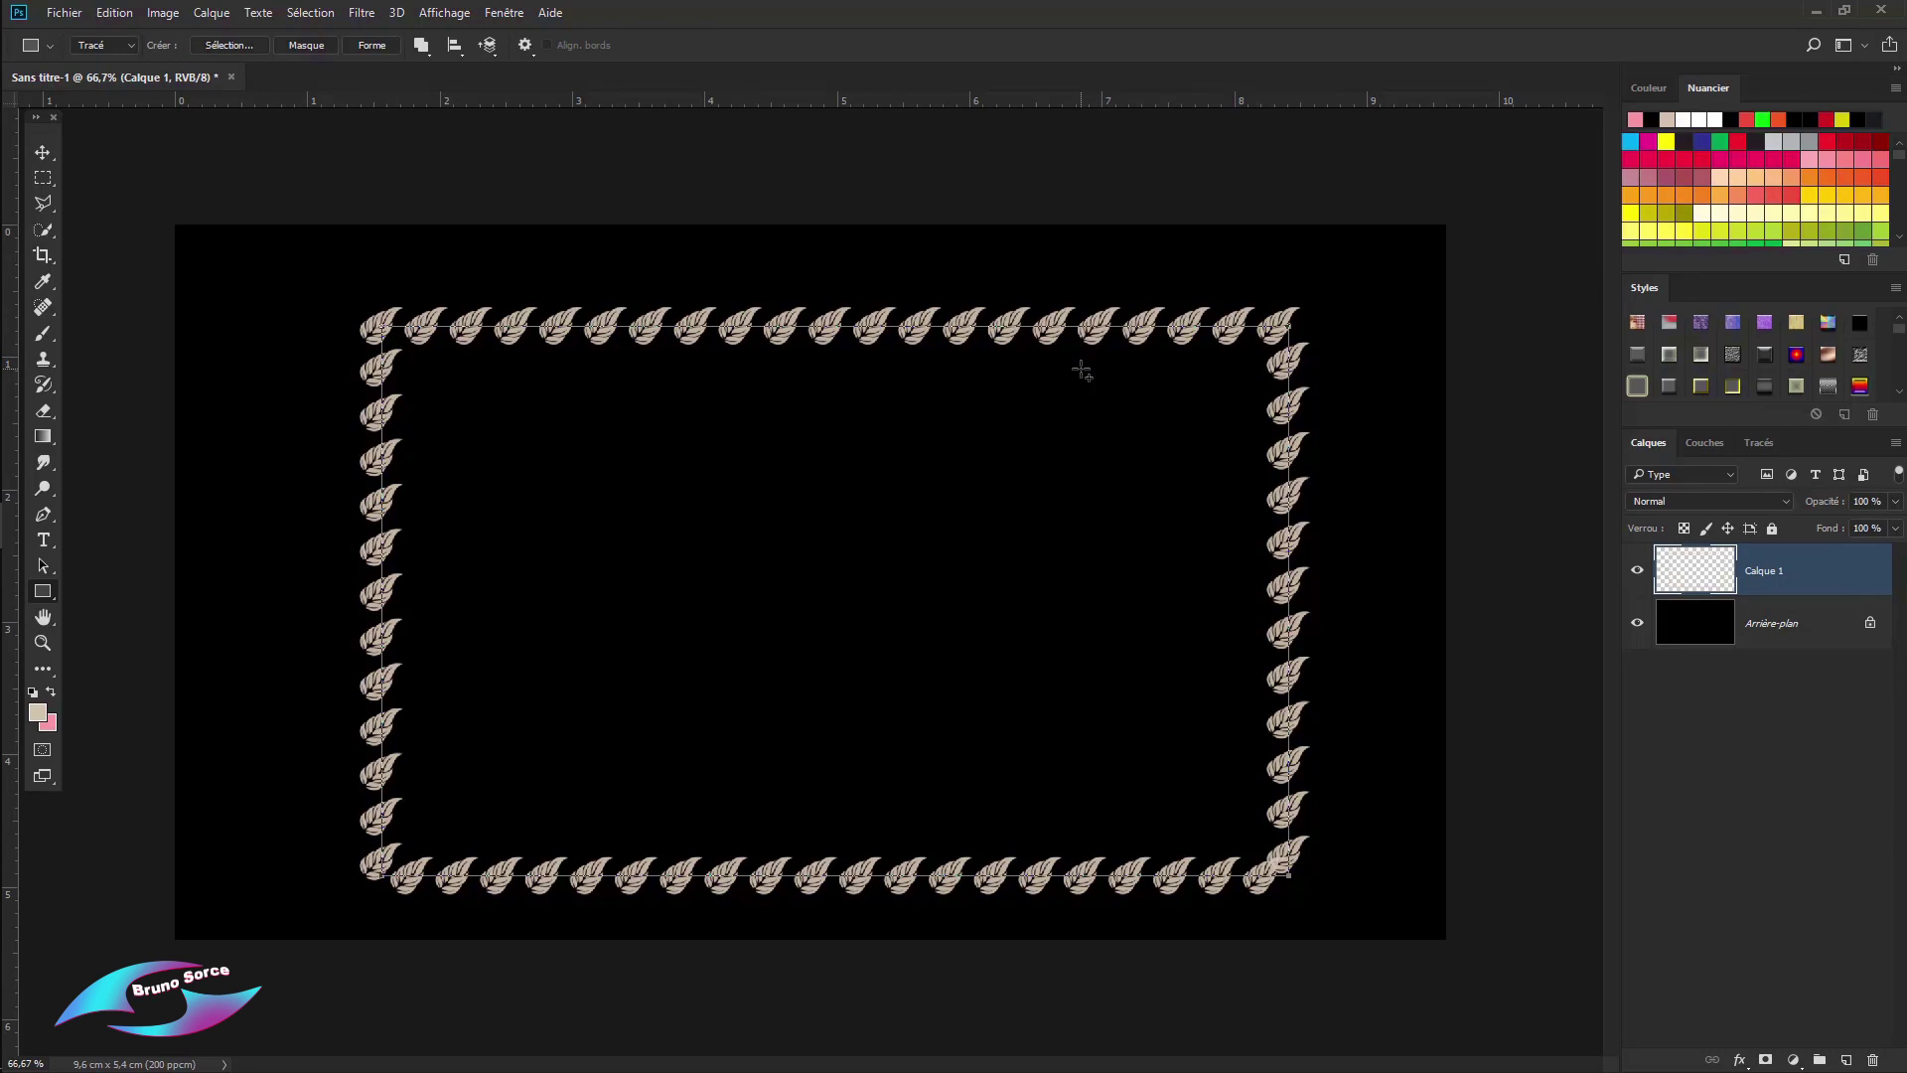
# Step: Scale the rectangular leaf frame down around its centre with the Move tool's transform handles and apply it
pyautogui.press('v')
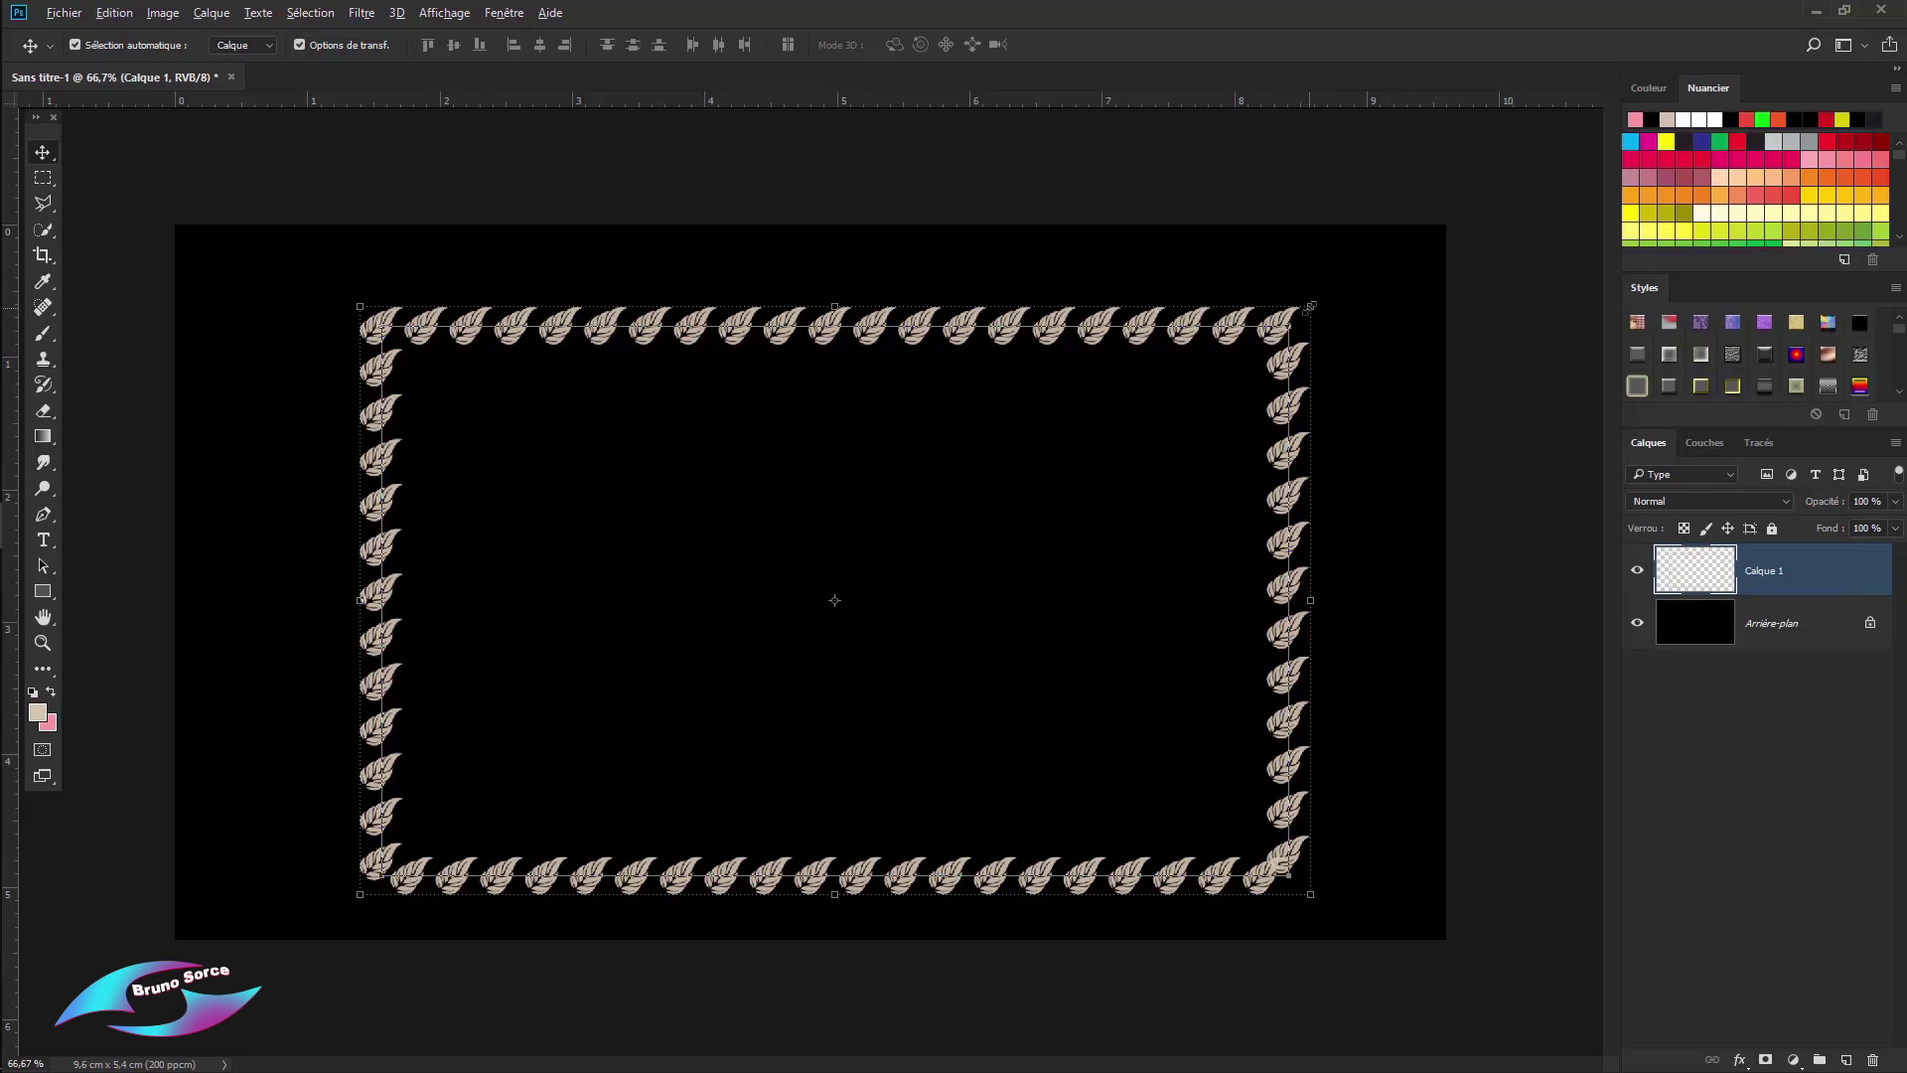
pyautogui.moveTo(1311, 306); pyautogui.dragTo(1238, 422)
pyautogui.press('Return')
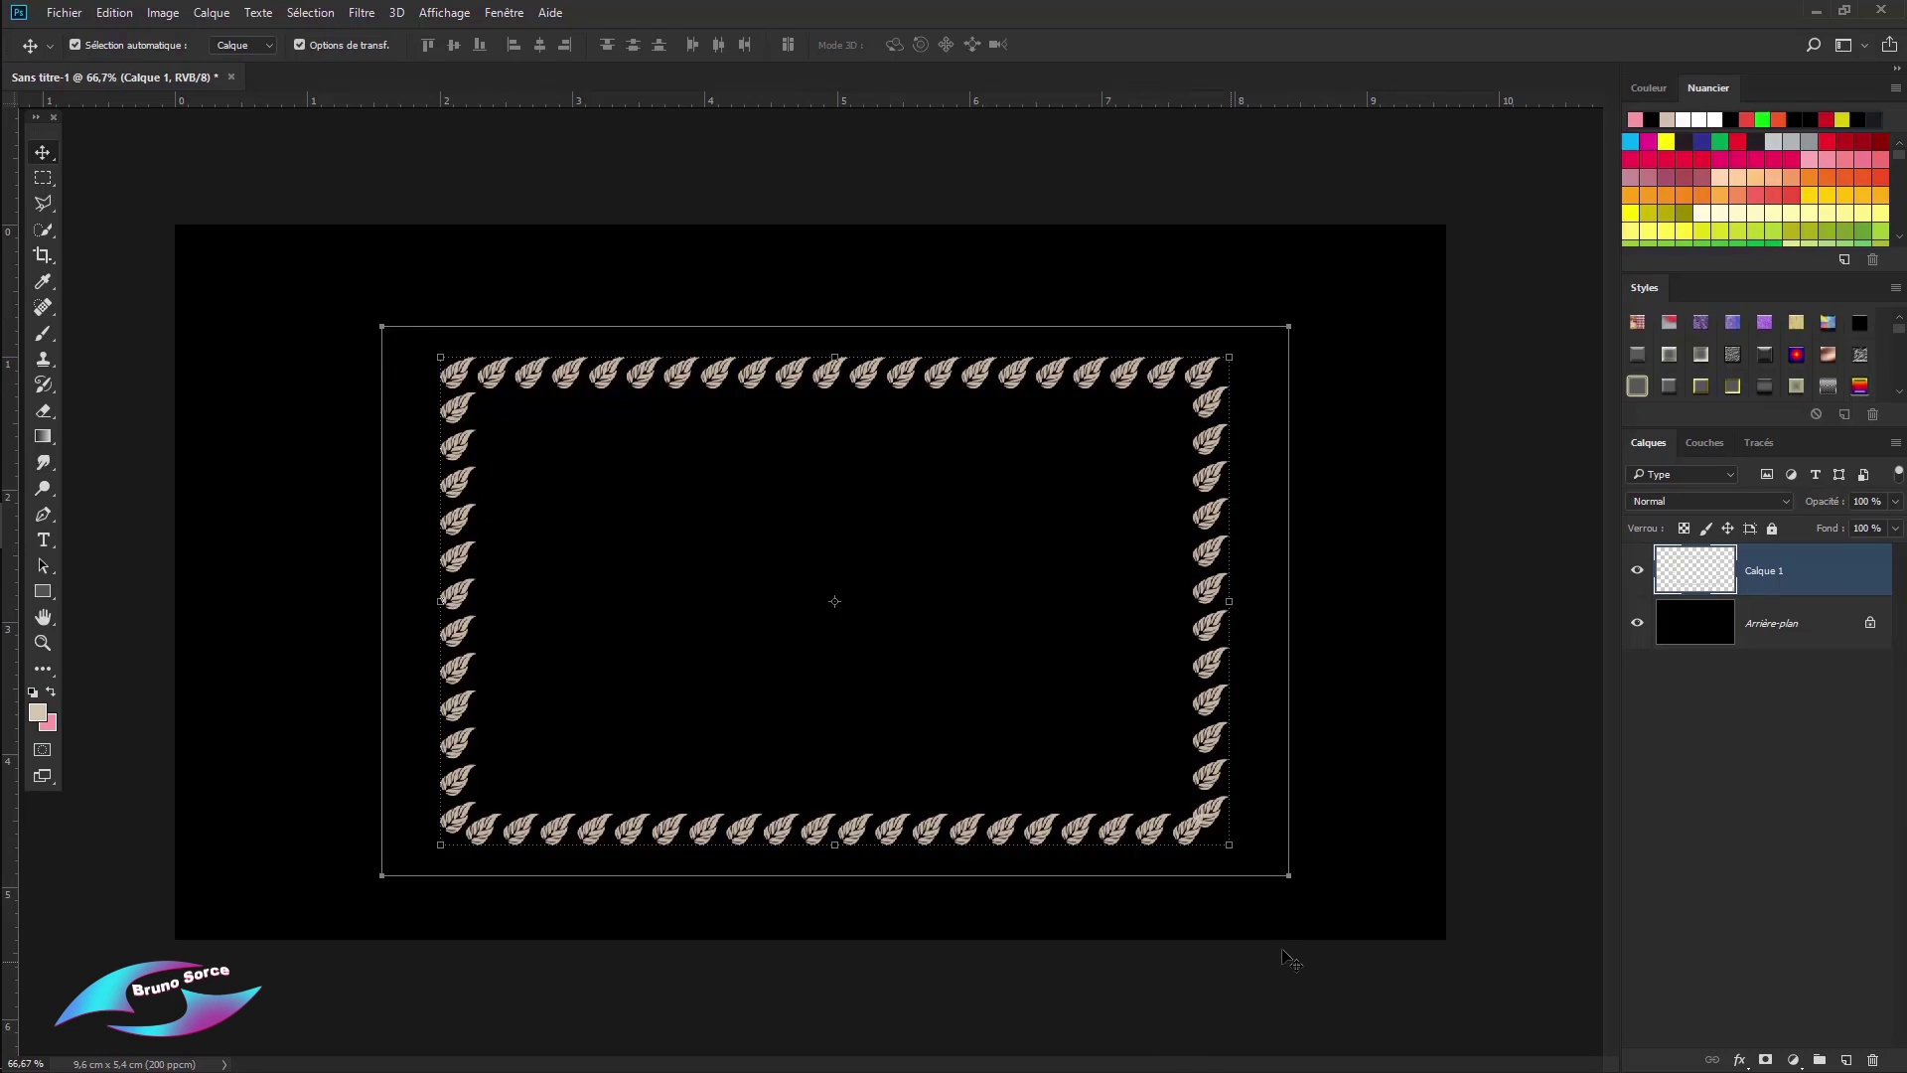
# Step: Delete the rectangular work path and return to the layer list
pyautogui.click(1759, 443)
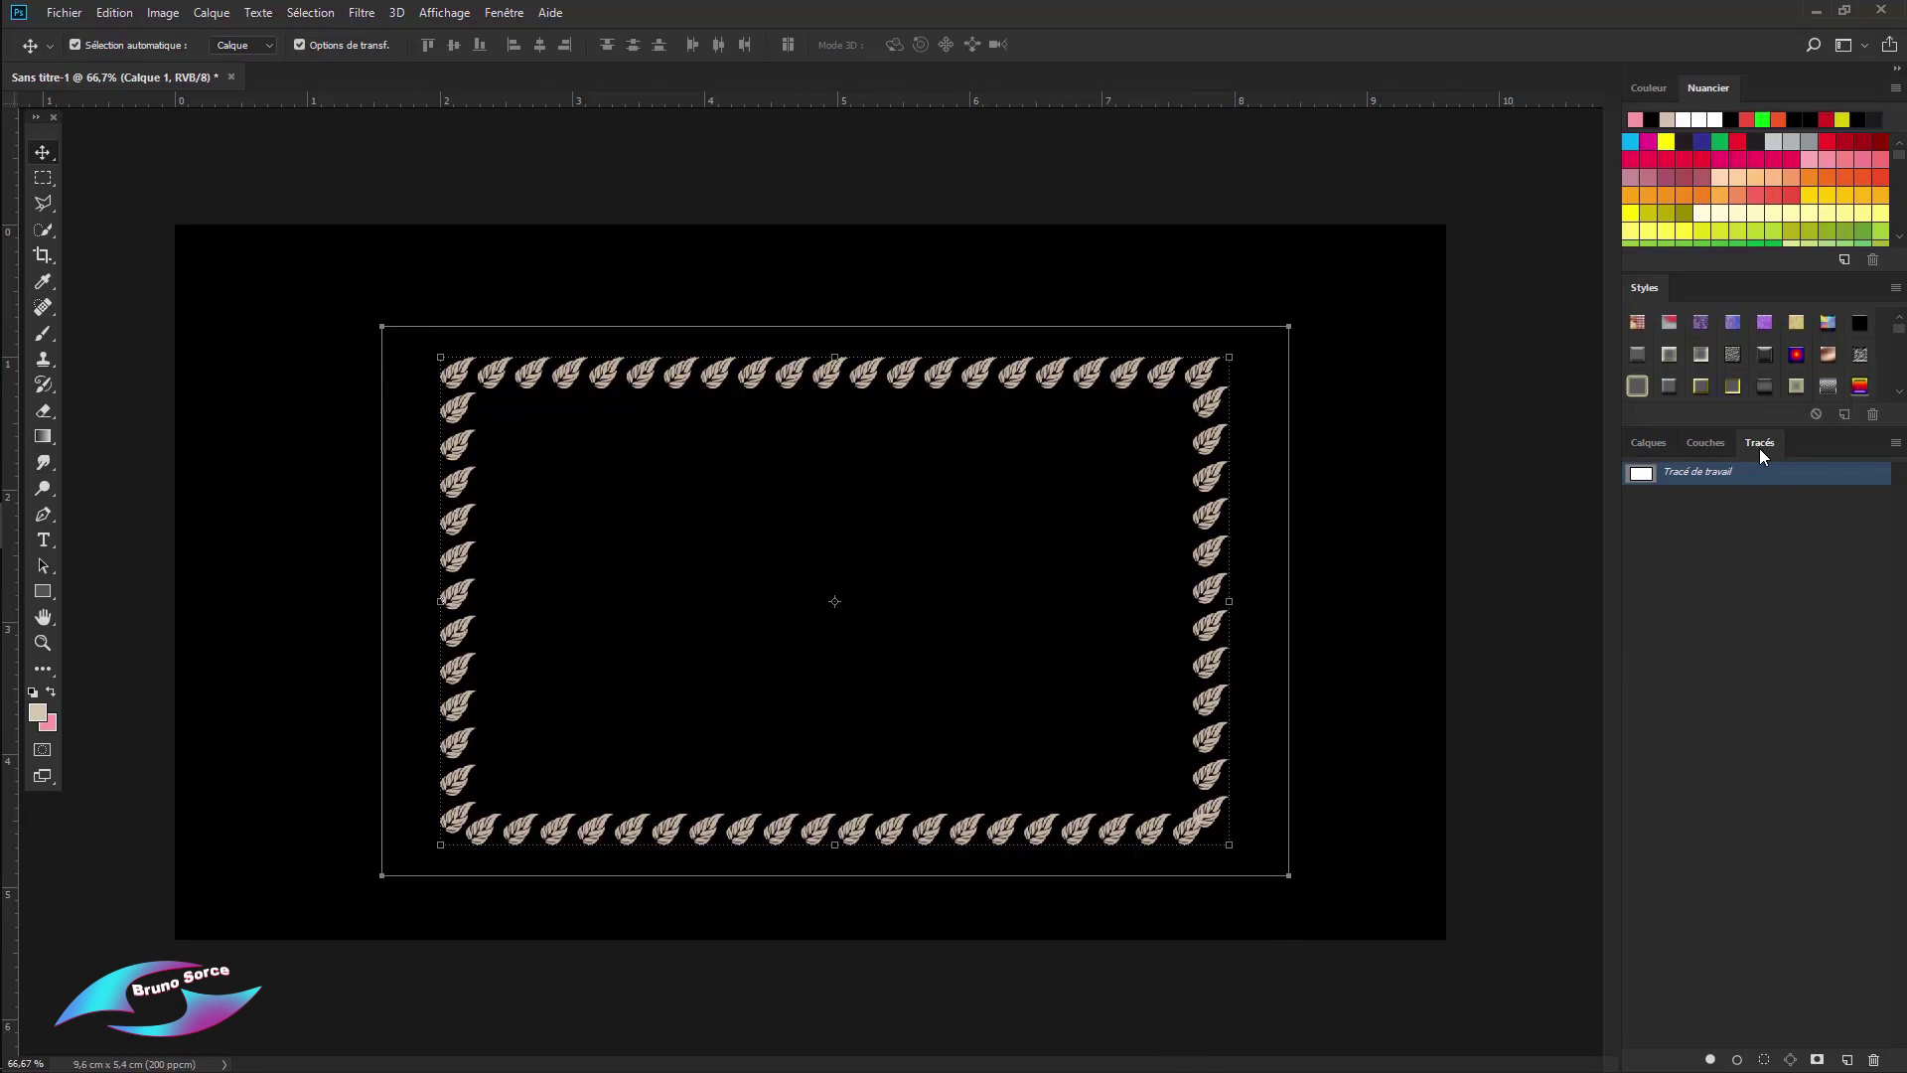
pyautogui.moveTo(1760, 475); pyautogui.dragTo(1872, 1062)
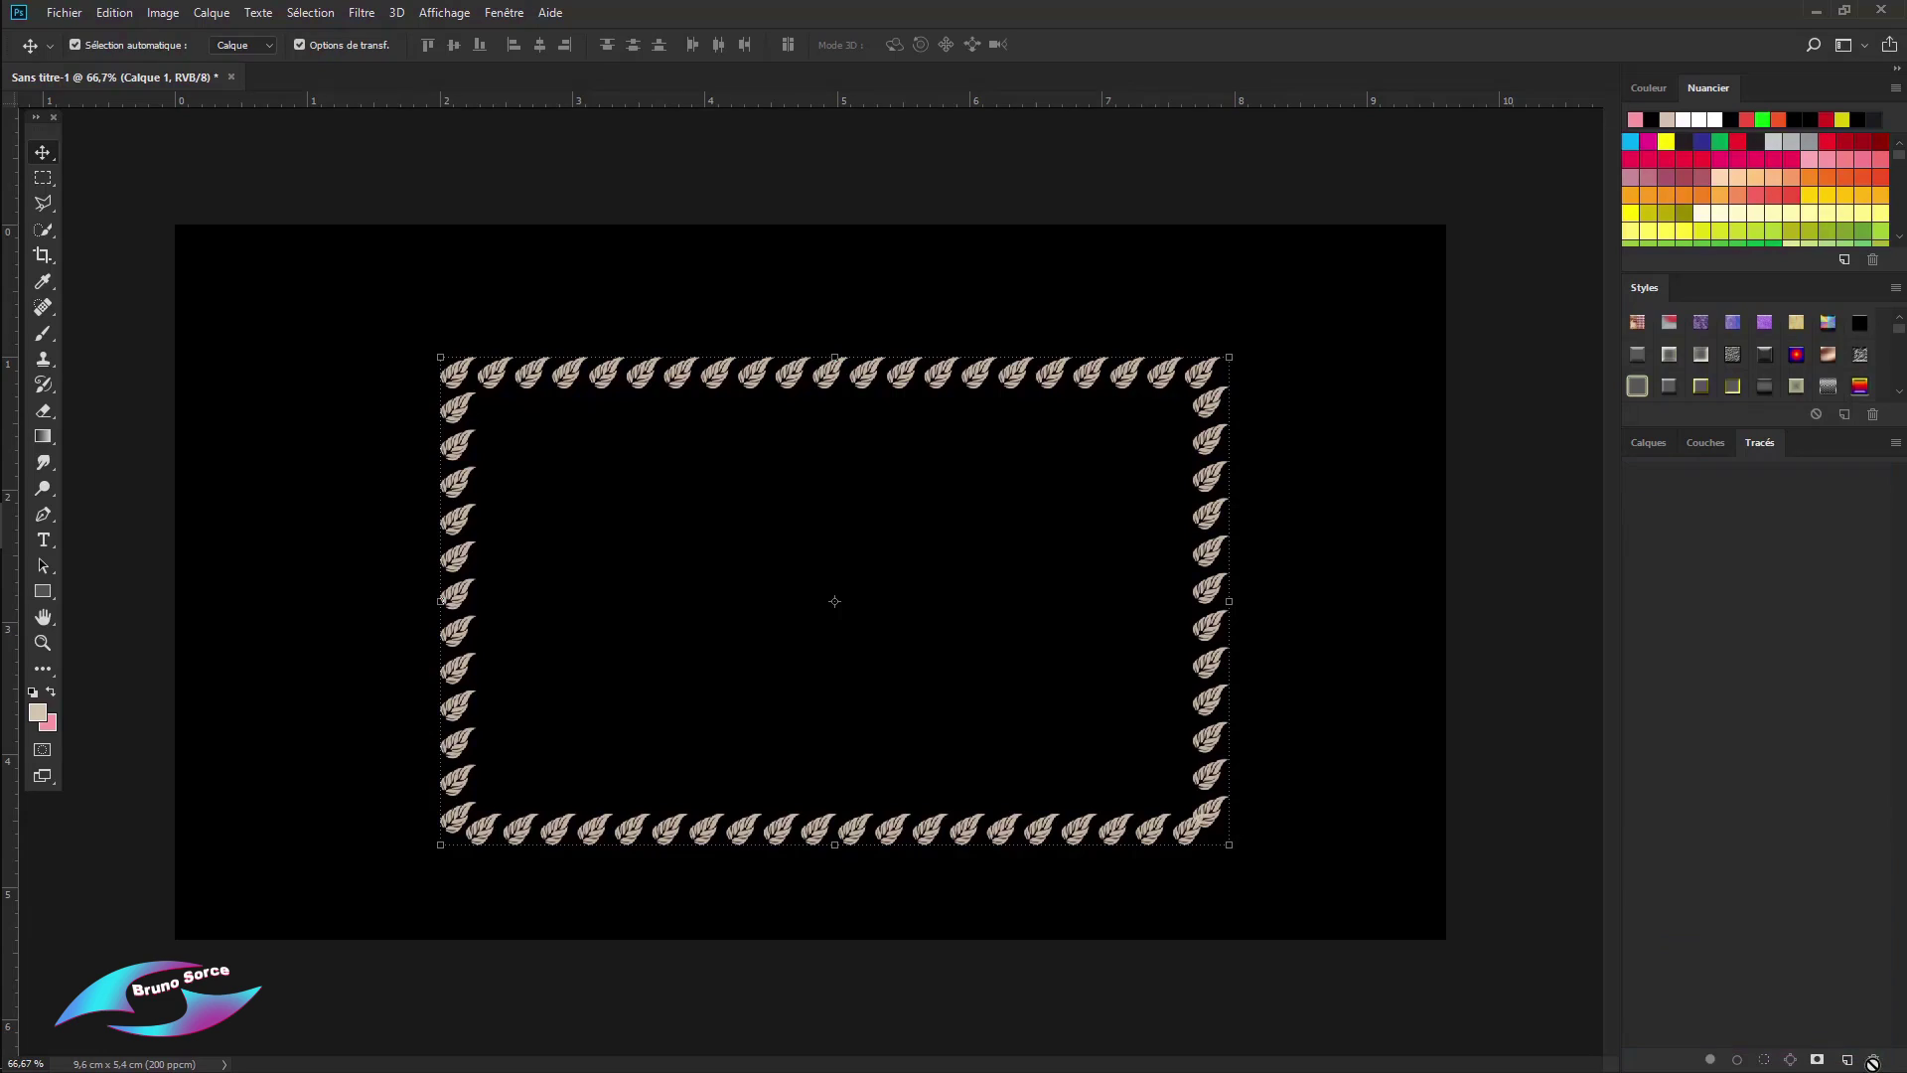
pyautogui.click(1644, 444)
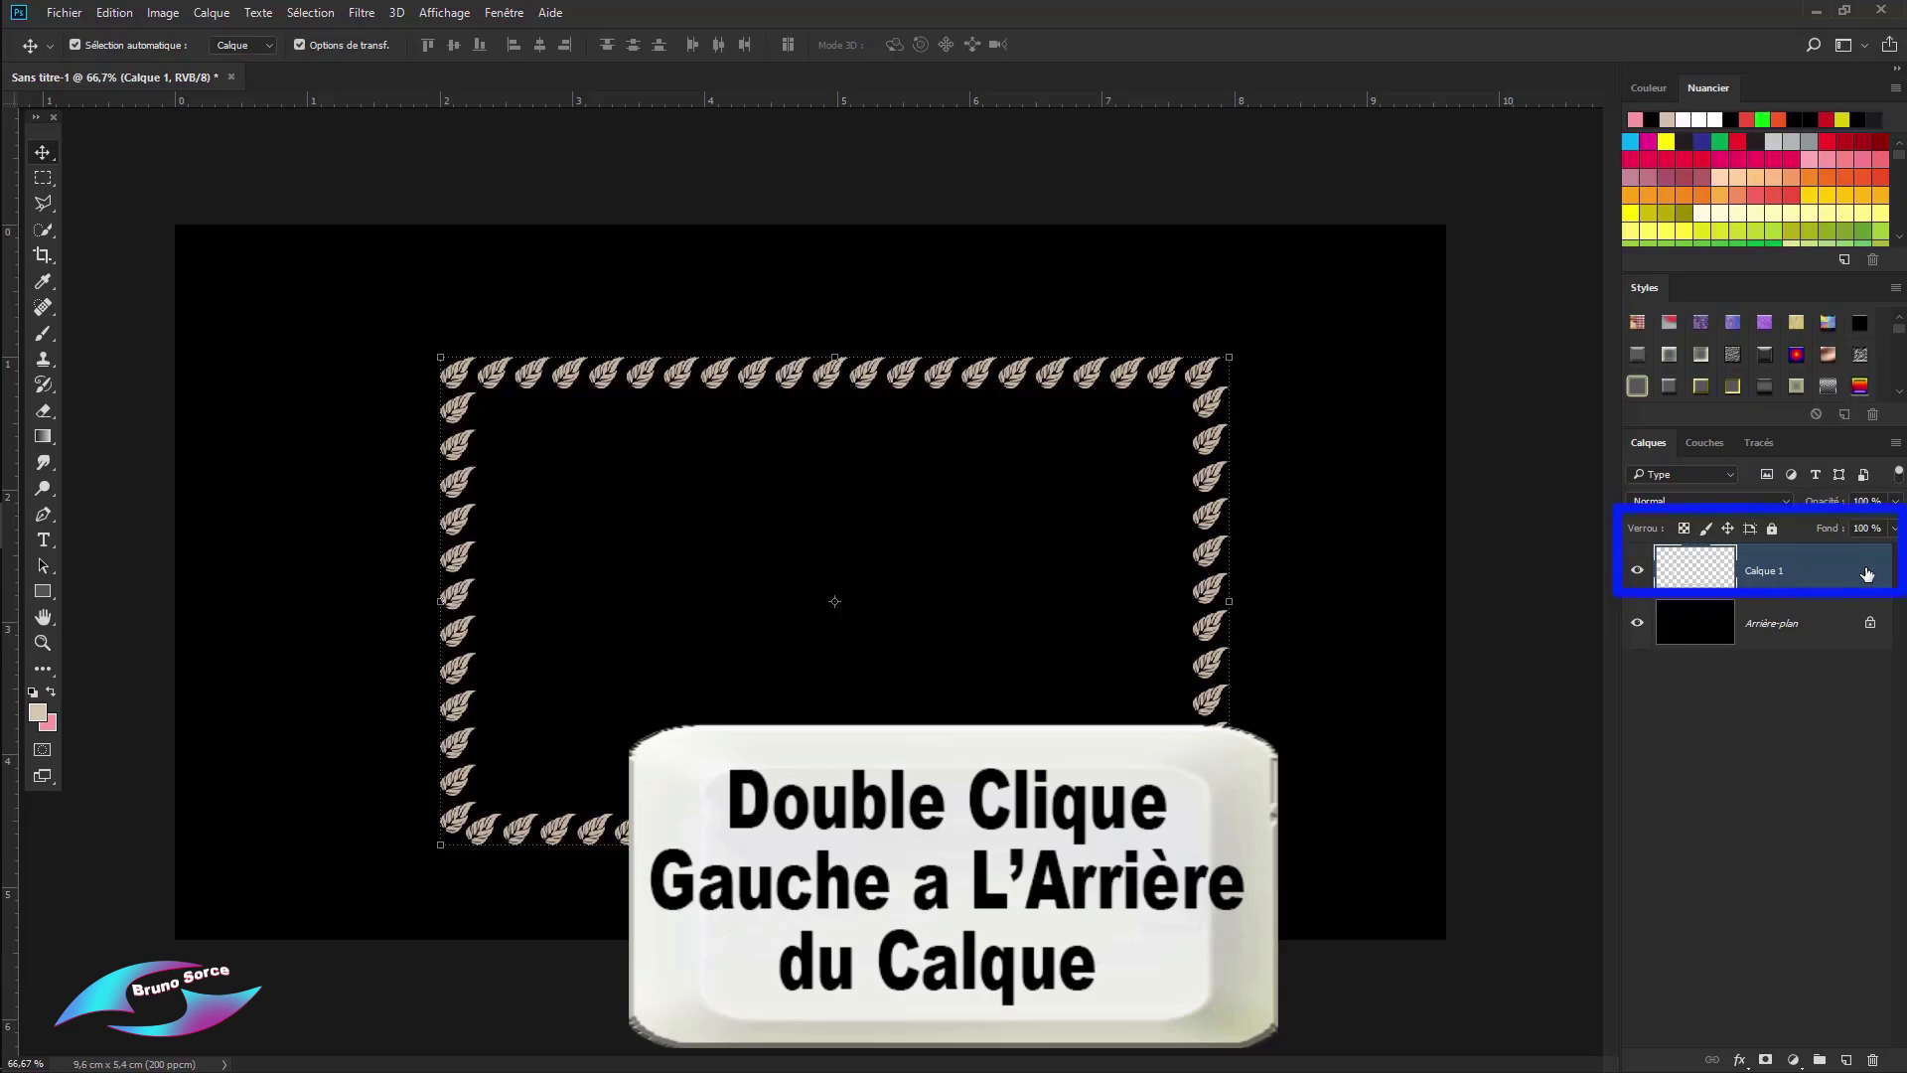
# Step: Open the layer style settings of Calque 1 and place the dialog clear of the leaf frame
pyautogui.doubleClick(1867, 574)
pyautogui.moveTo(686, 180); pyautogui.dragTo(1614, 123)
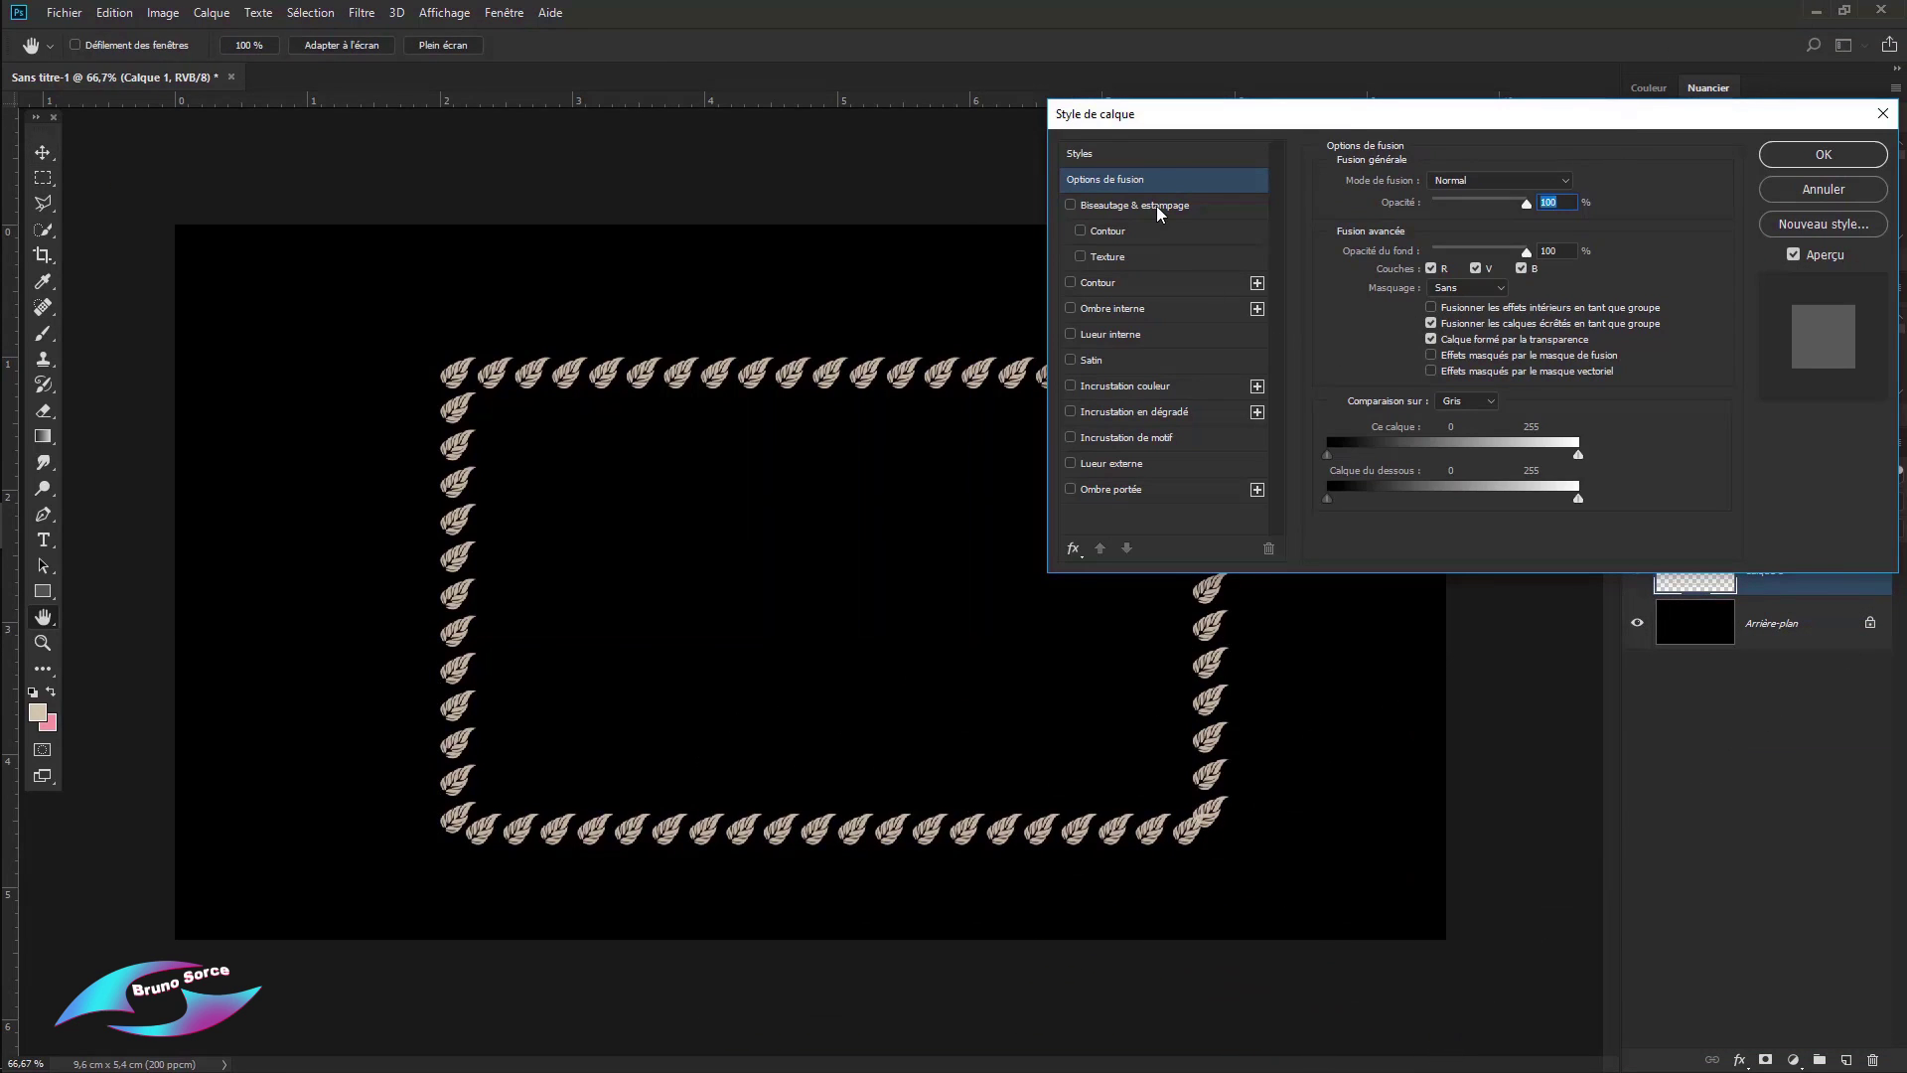
# Step: Try a colour overlay on the leaf frame in green, magenta, blue and yellow at 100% opacity, and disable it
pyautogui.click(1122, 391)
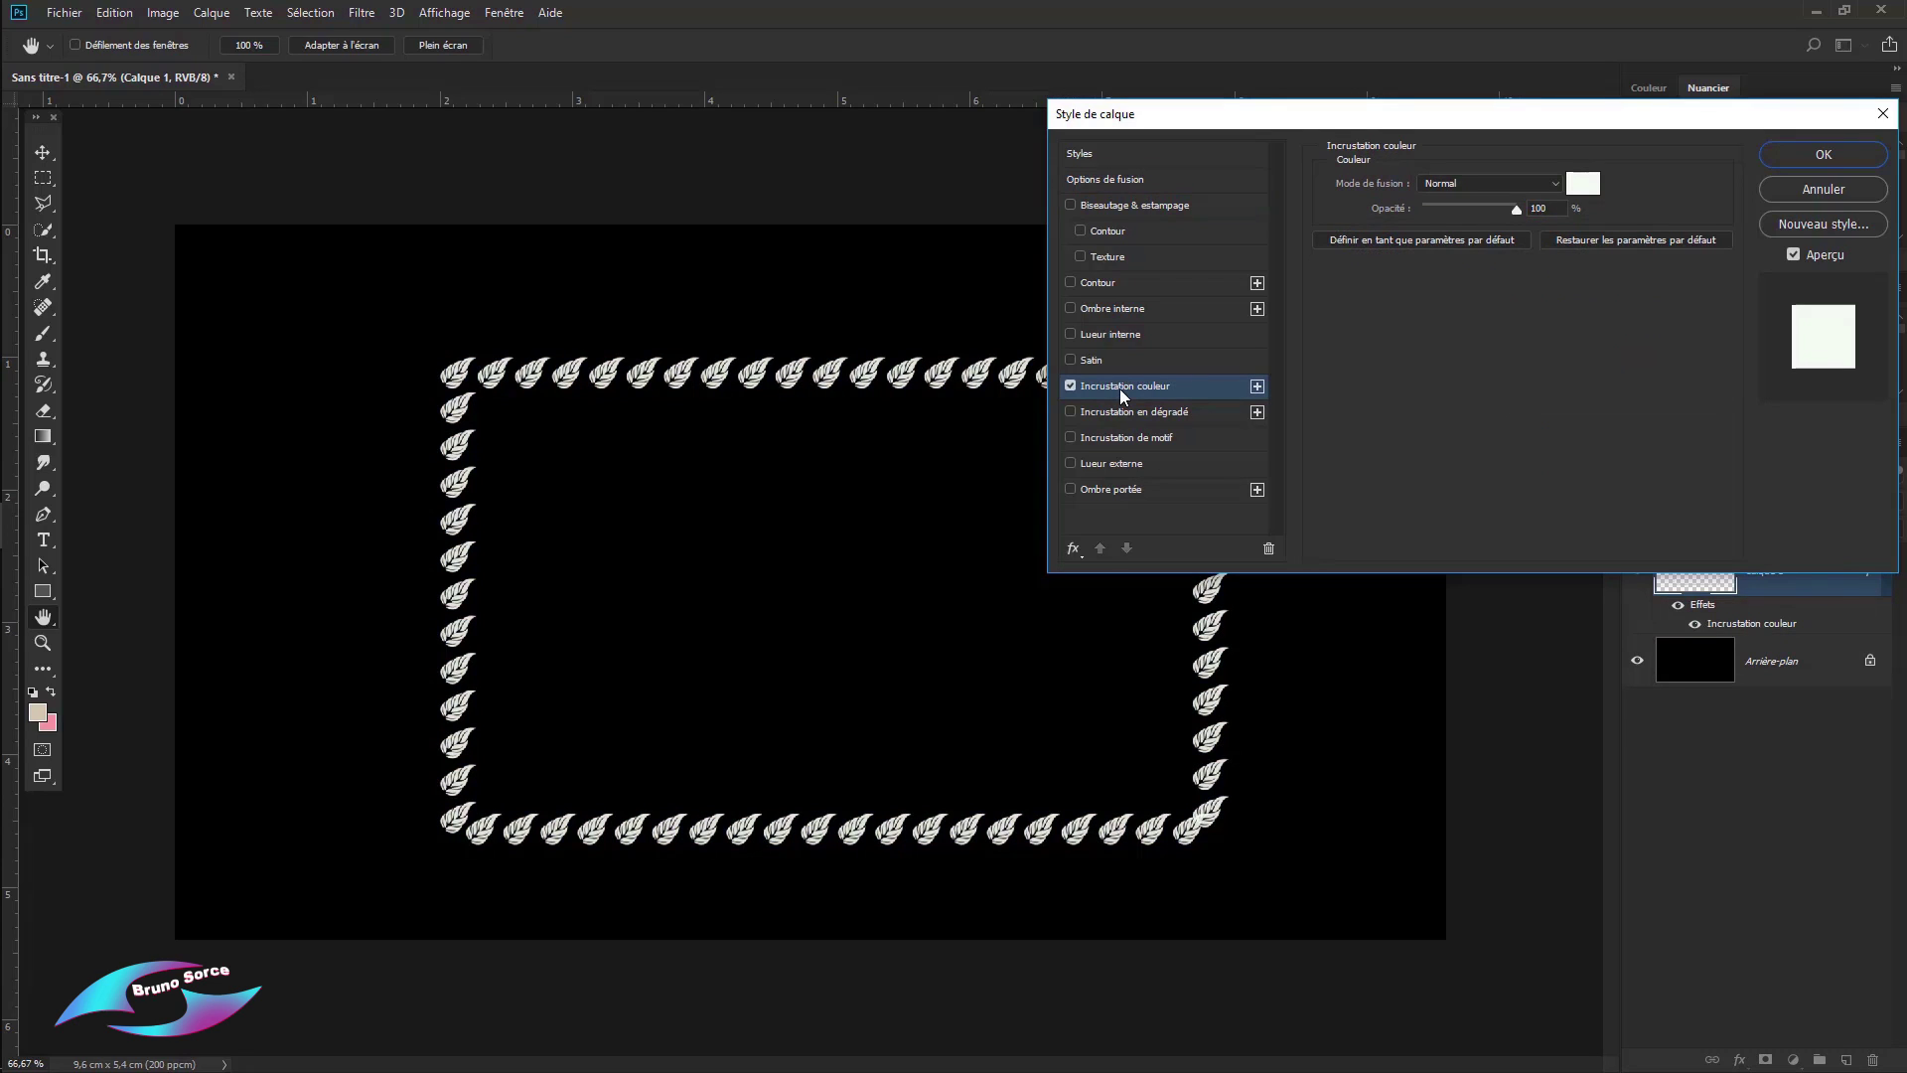
pyautogui.click(1583, 184)
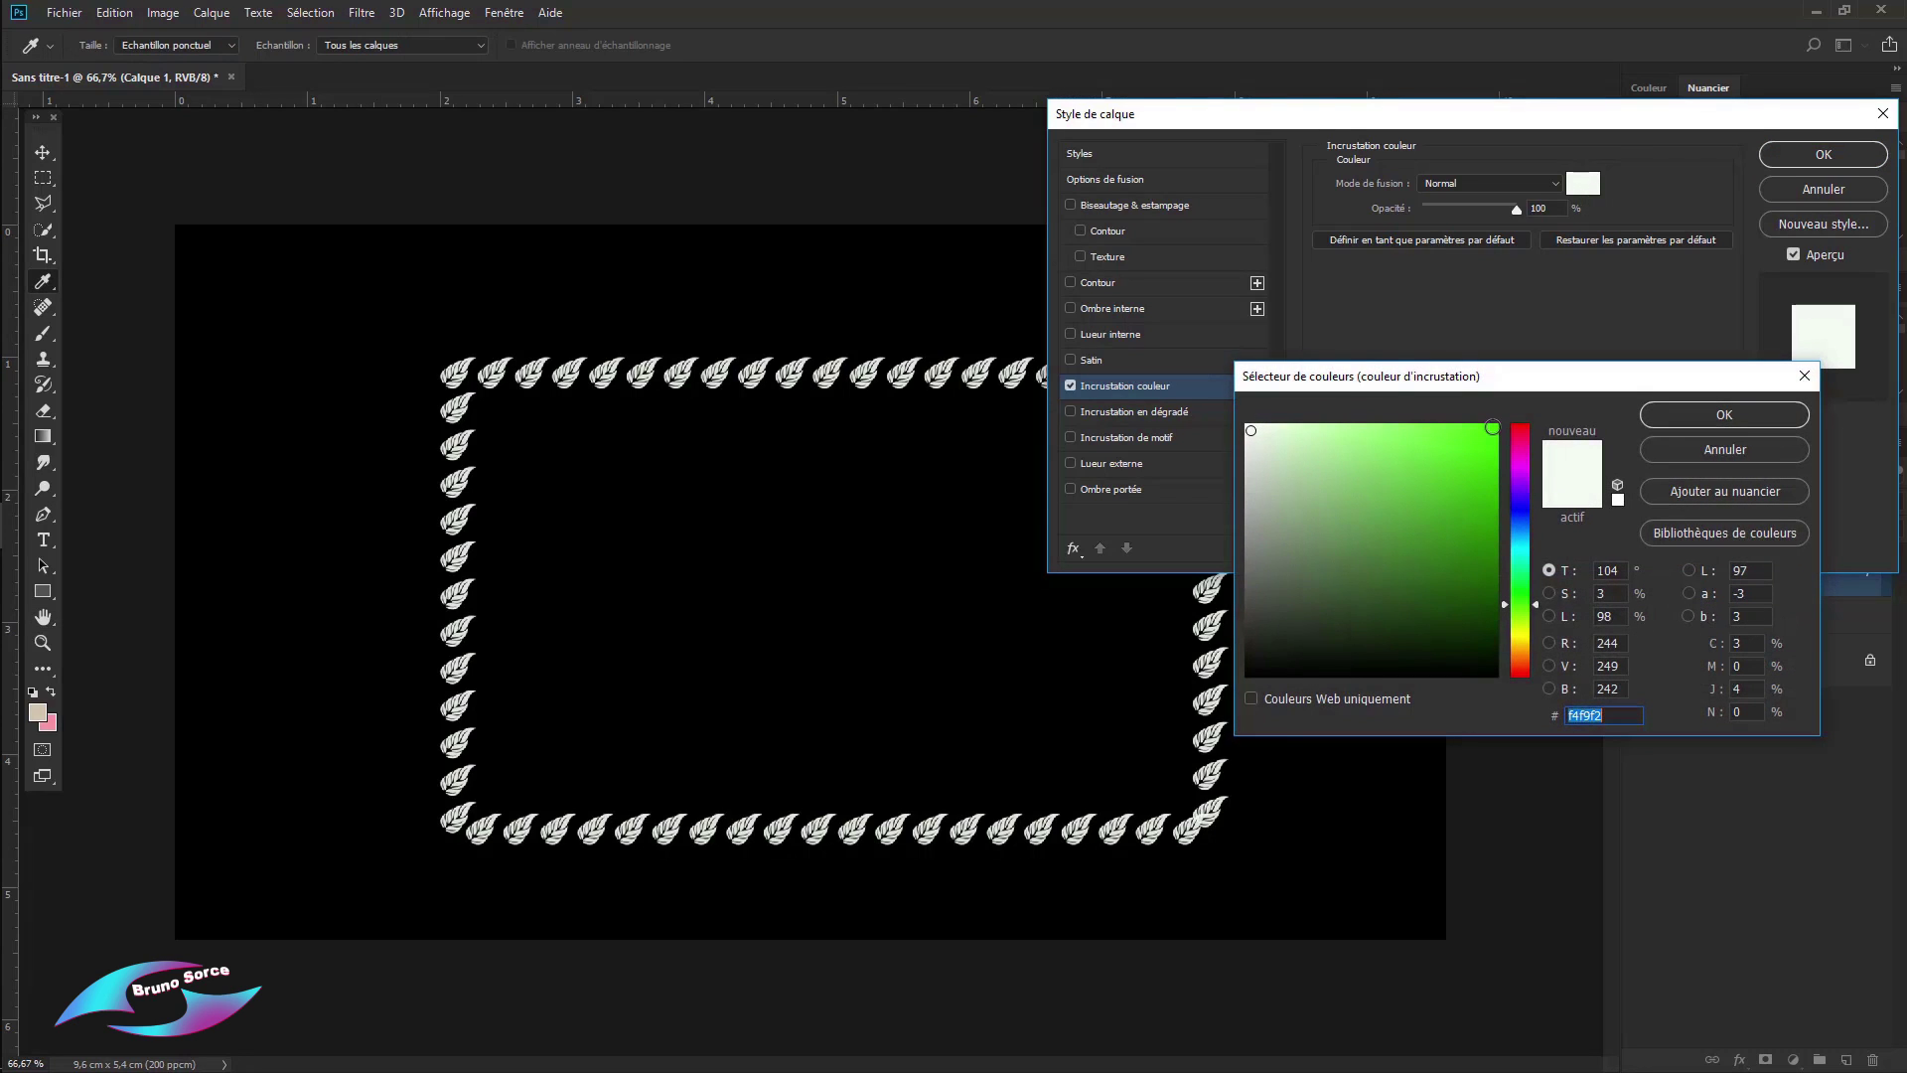
pyautogui.click(1492, 427)
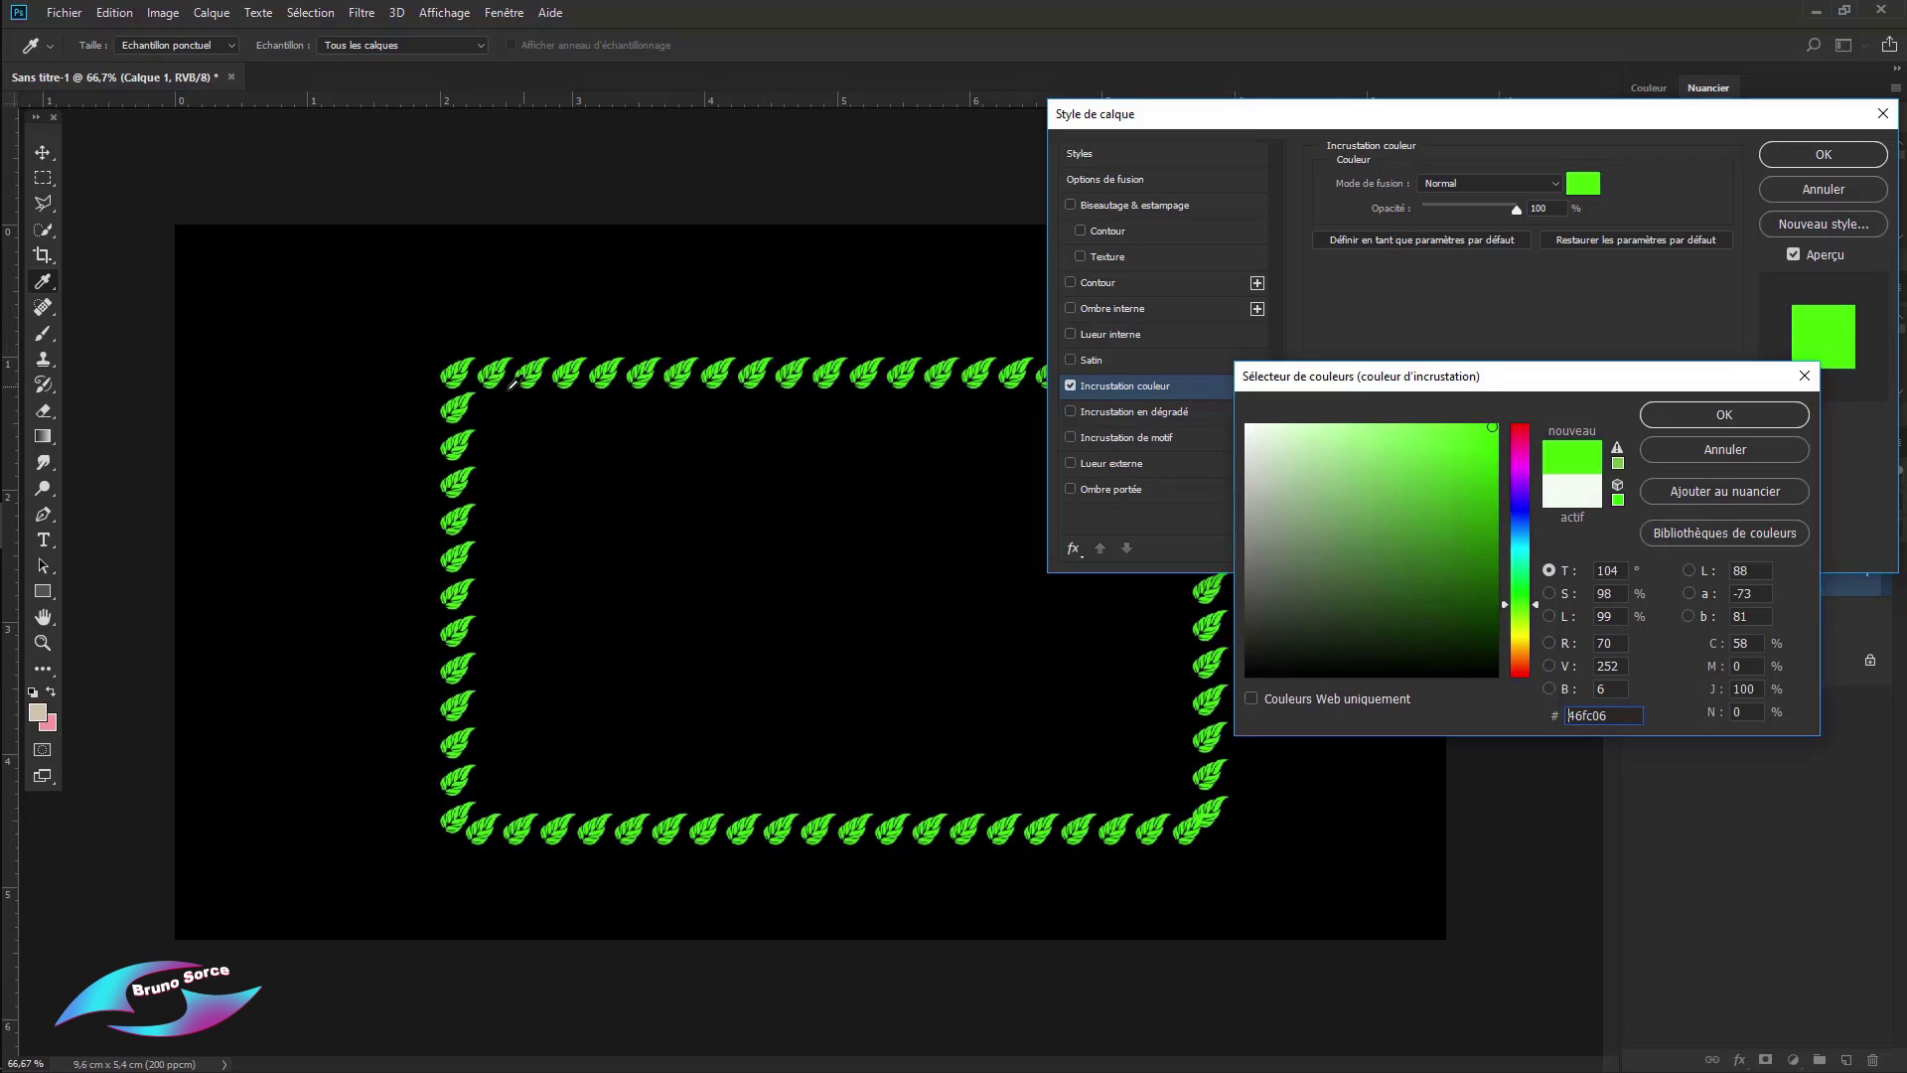
pyautogui.click(1522, 468)
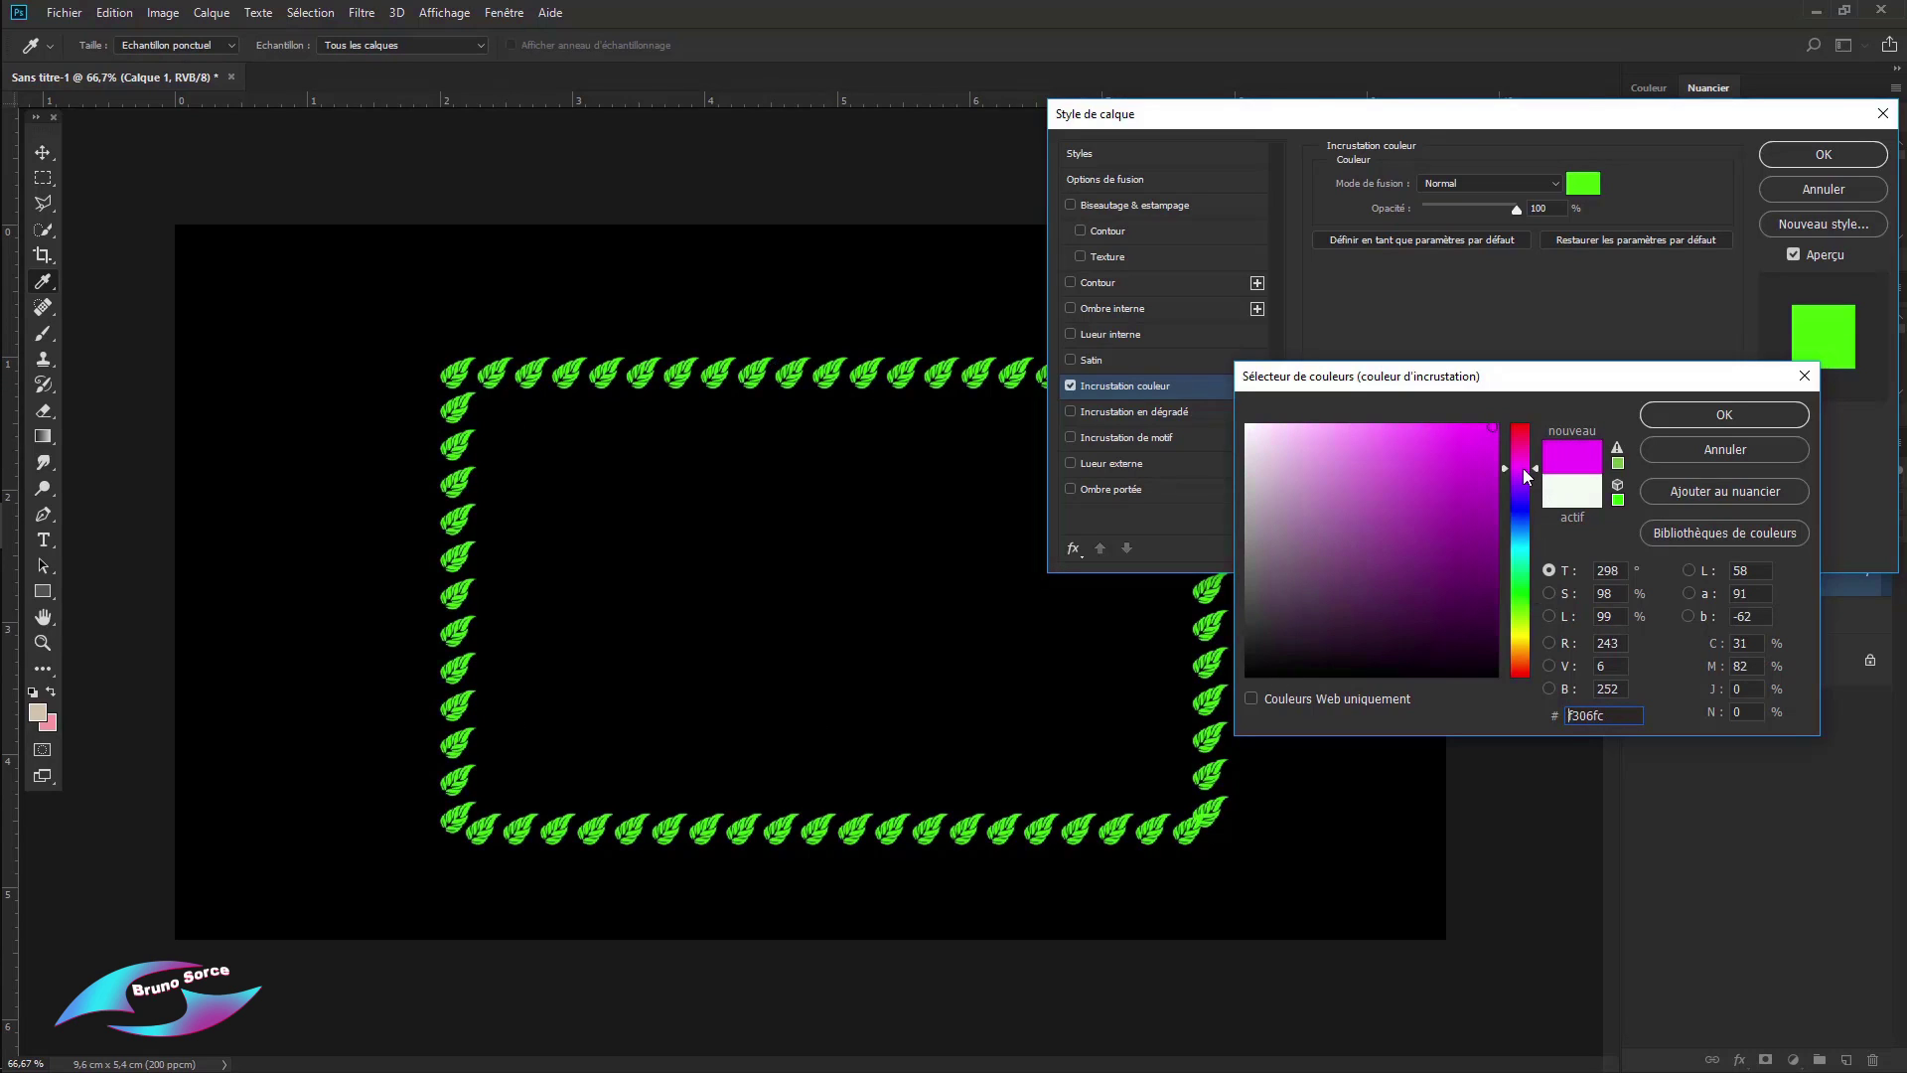
pyautogui.click(1522, 508)
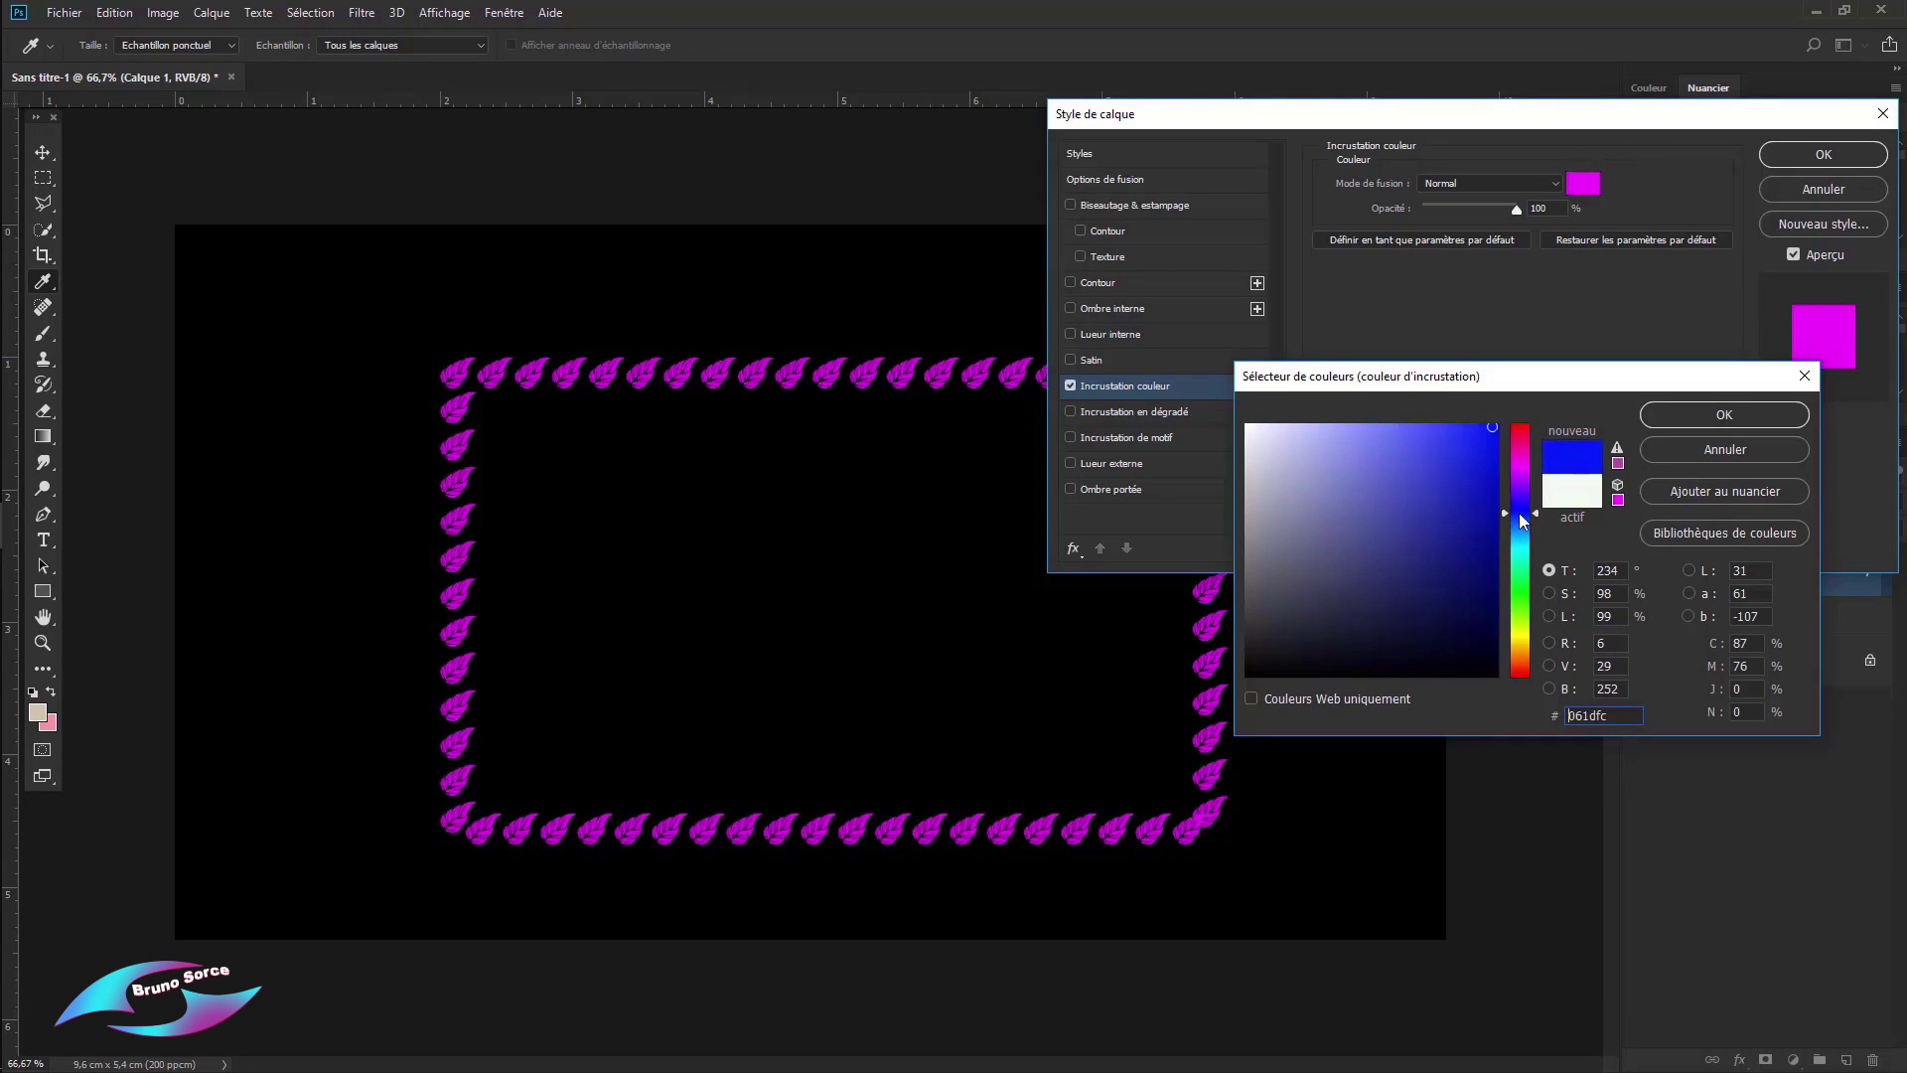
pyautogui.click(1524, 574)
pyautogui.click(1524, 639)
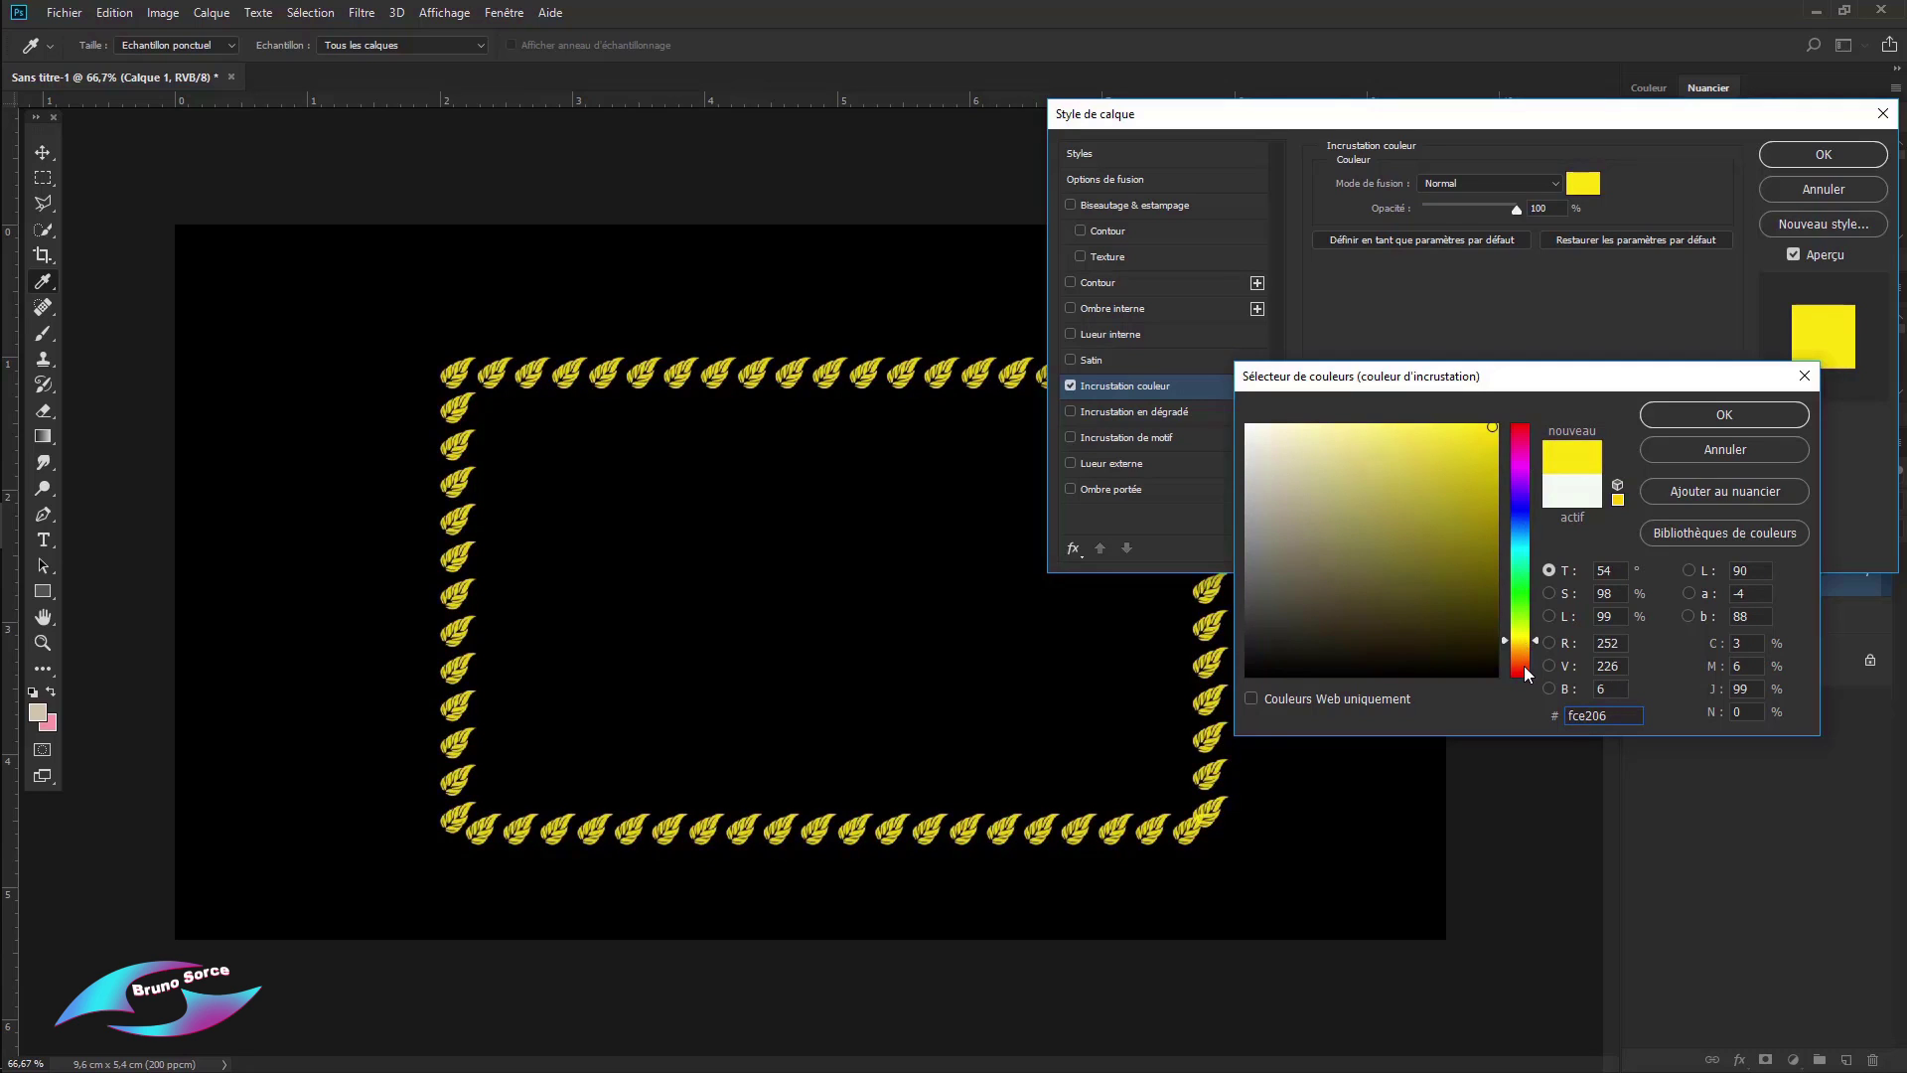
pyautogui.click(1525, 665)
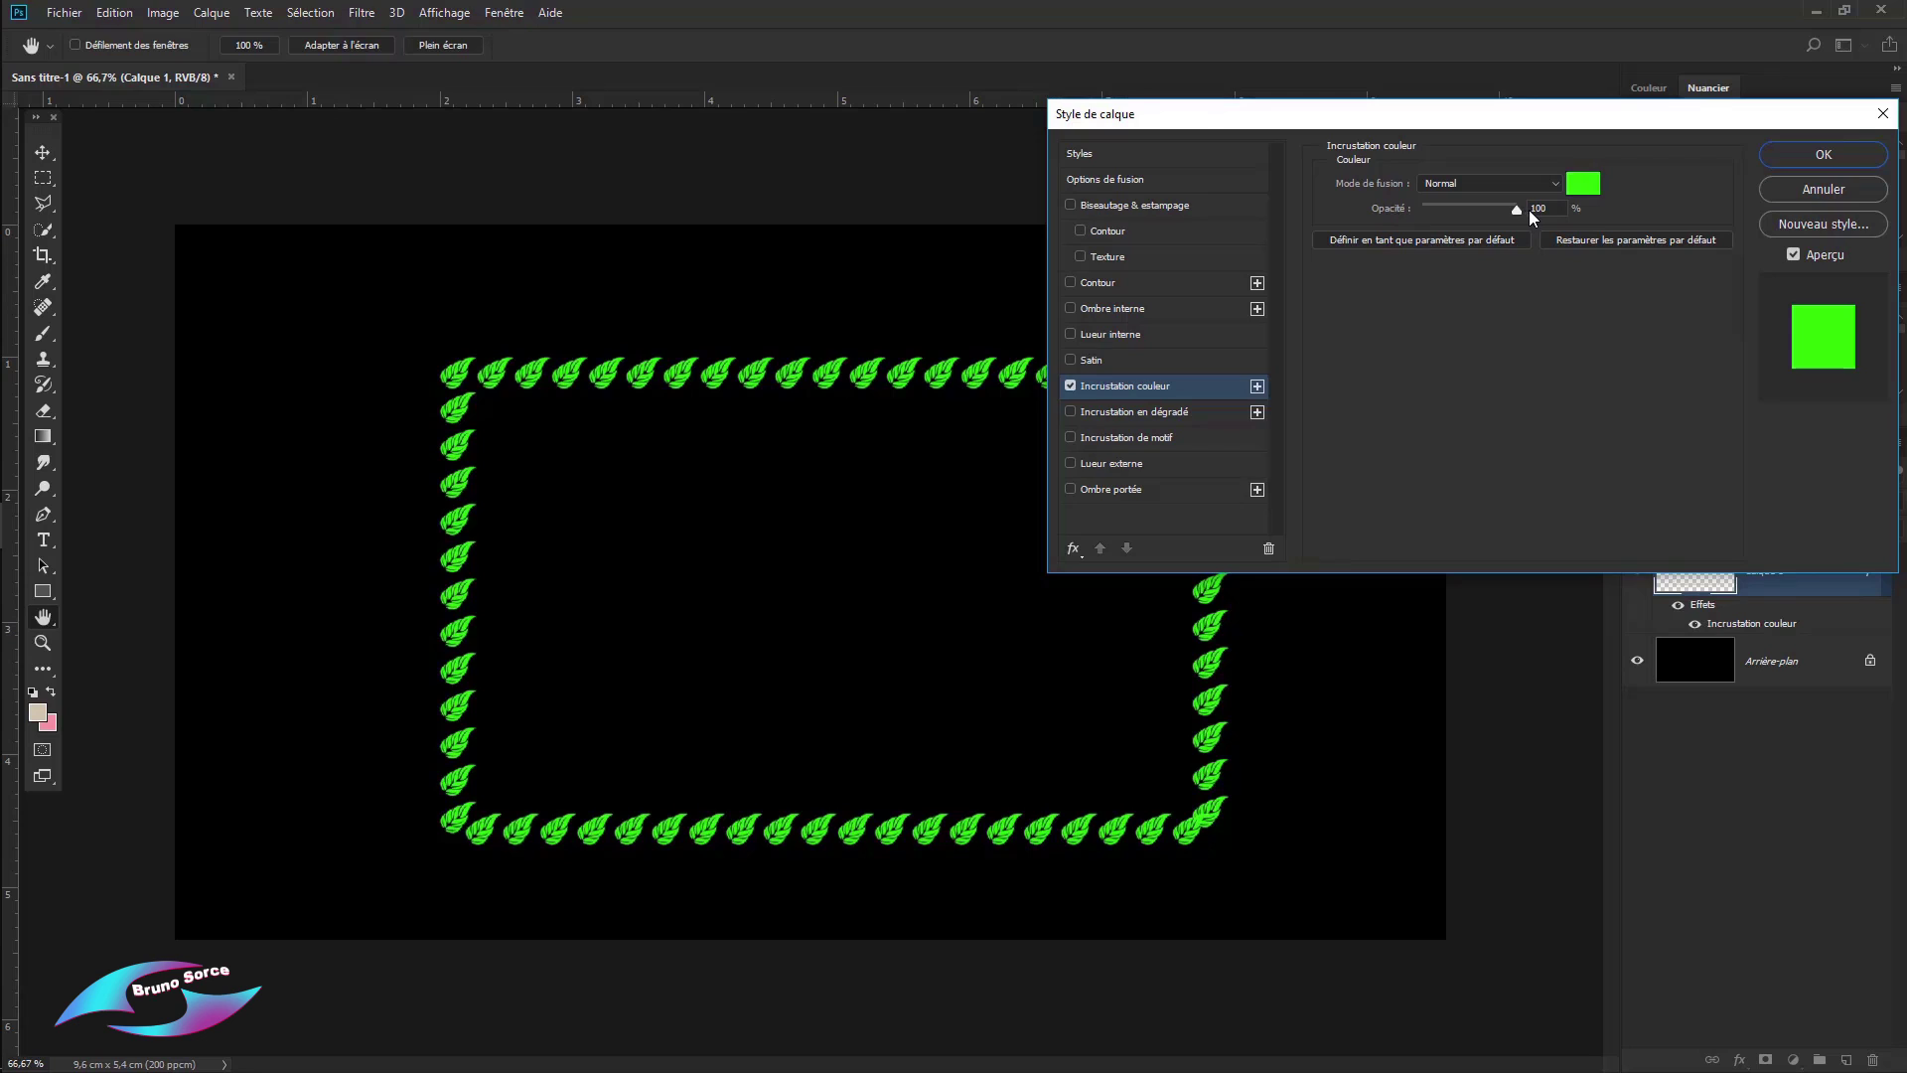
pyautogui.moveTo(1508, 205)
pyautogui.mouseDown()
pyautogui.moveTo(1433, 205)
pyautogui.moveTo(1521, 218)
pyautogui.mouseUp()
pyautogui.click(1072, 387)
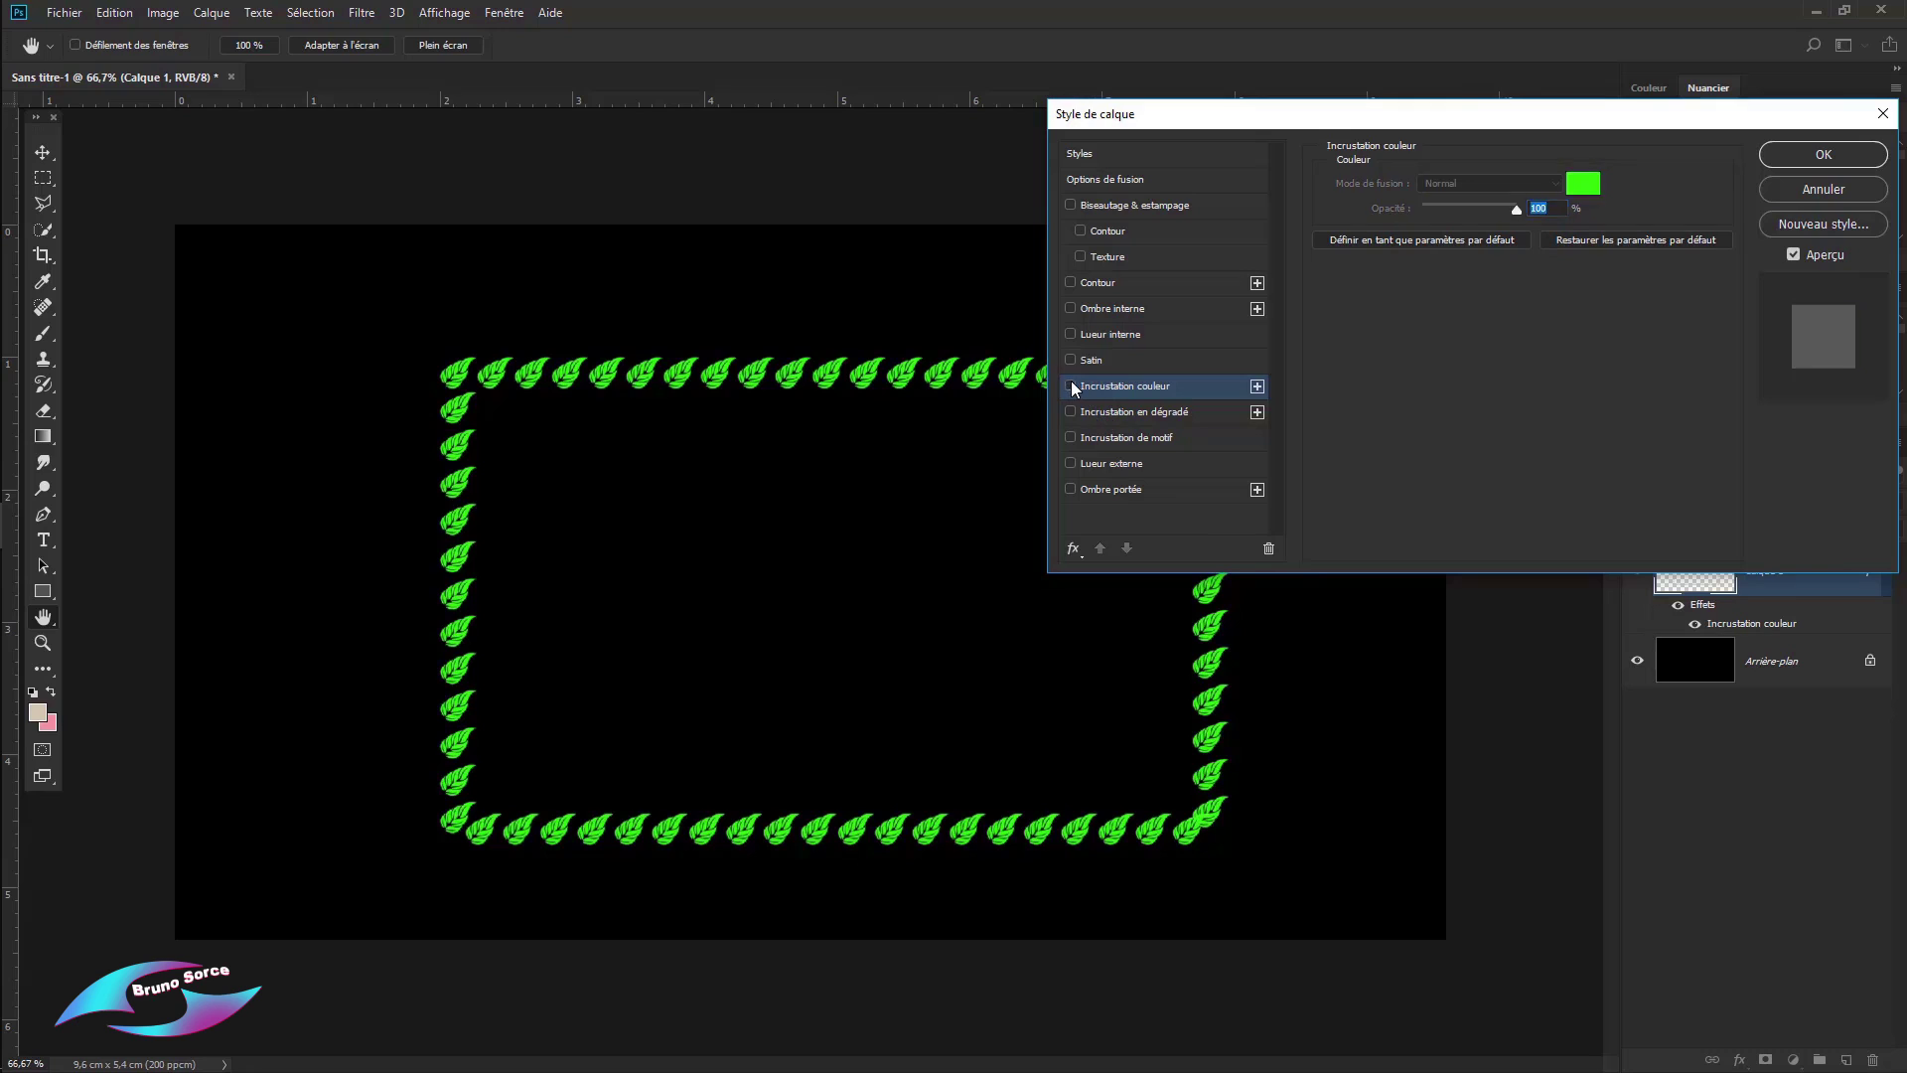
# Step: Give the leaf frame a gradient overlay, compare several presets, choose "Bleu, rouge, jaune" and accept the layer style
pyautogui.click(1128, 415)
pyautogui.click(1469, 230)
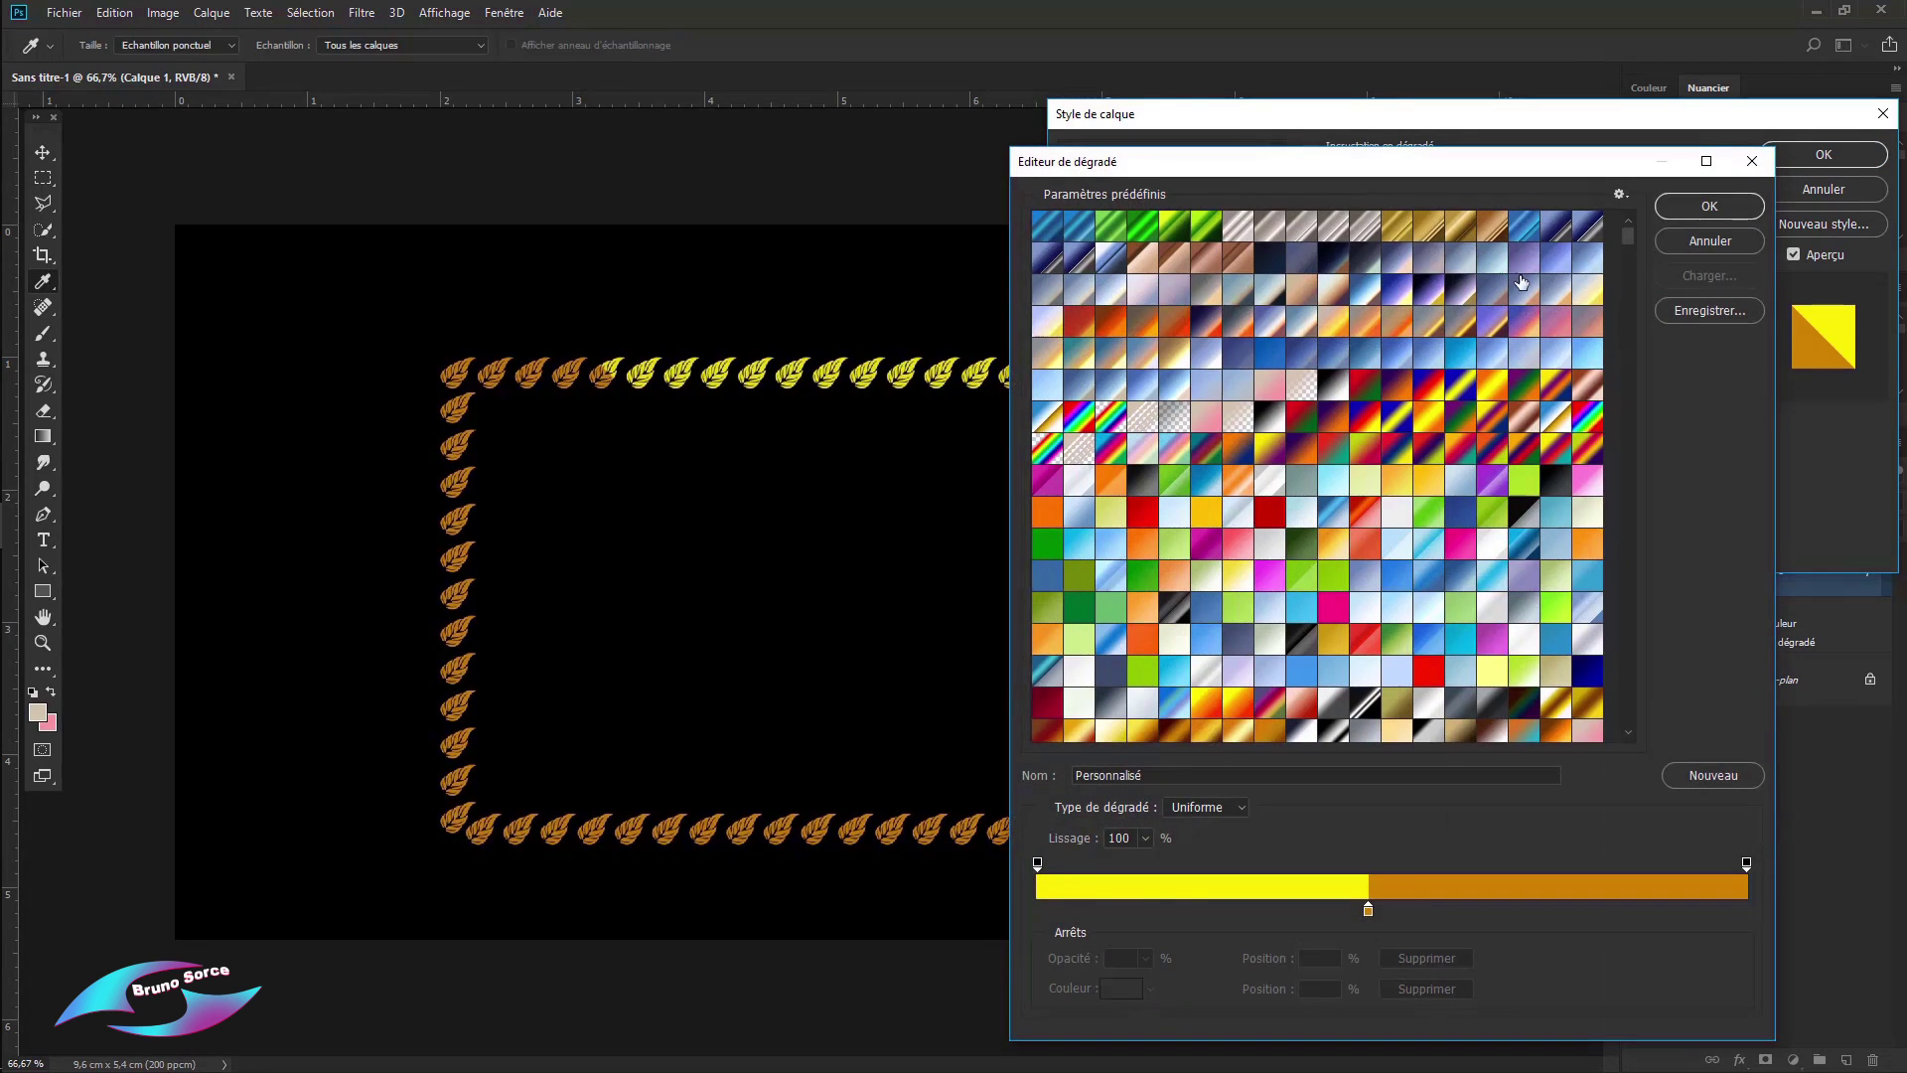
pyautogui.click(1584, 427)
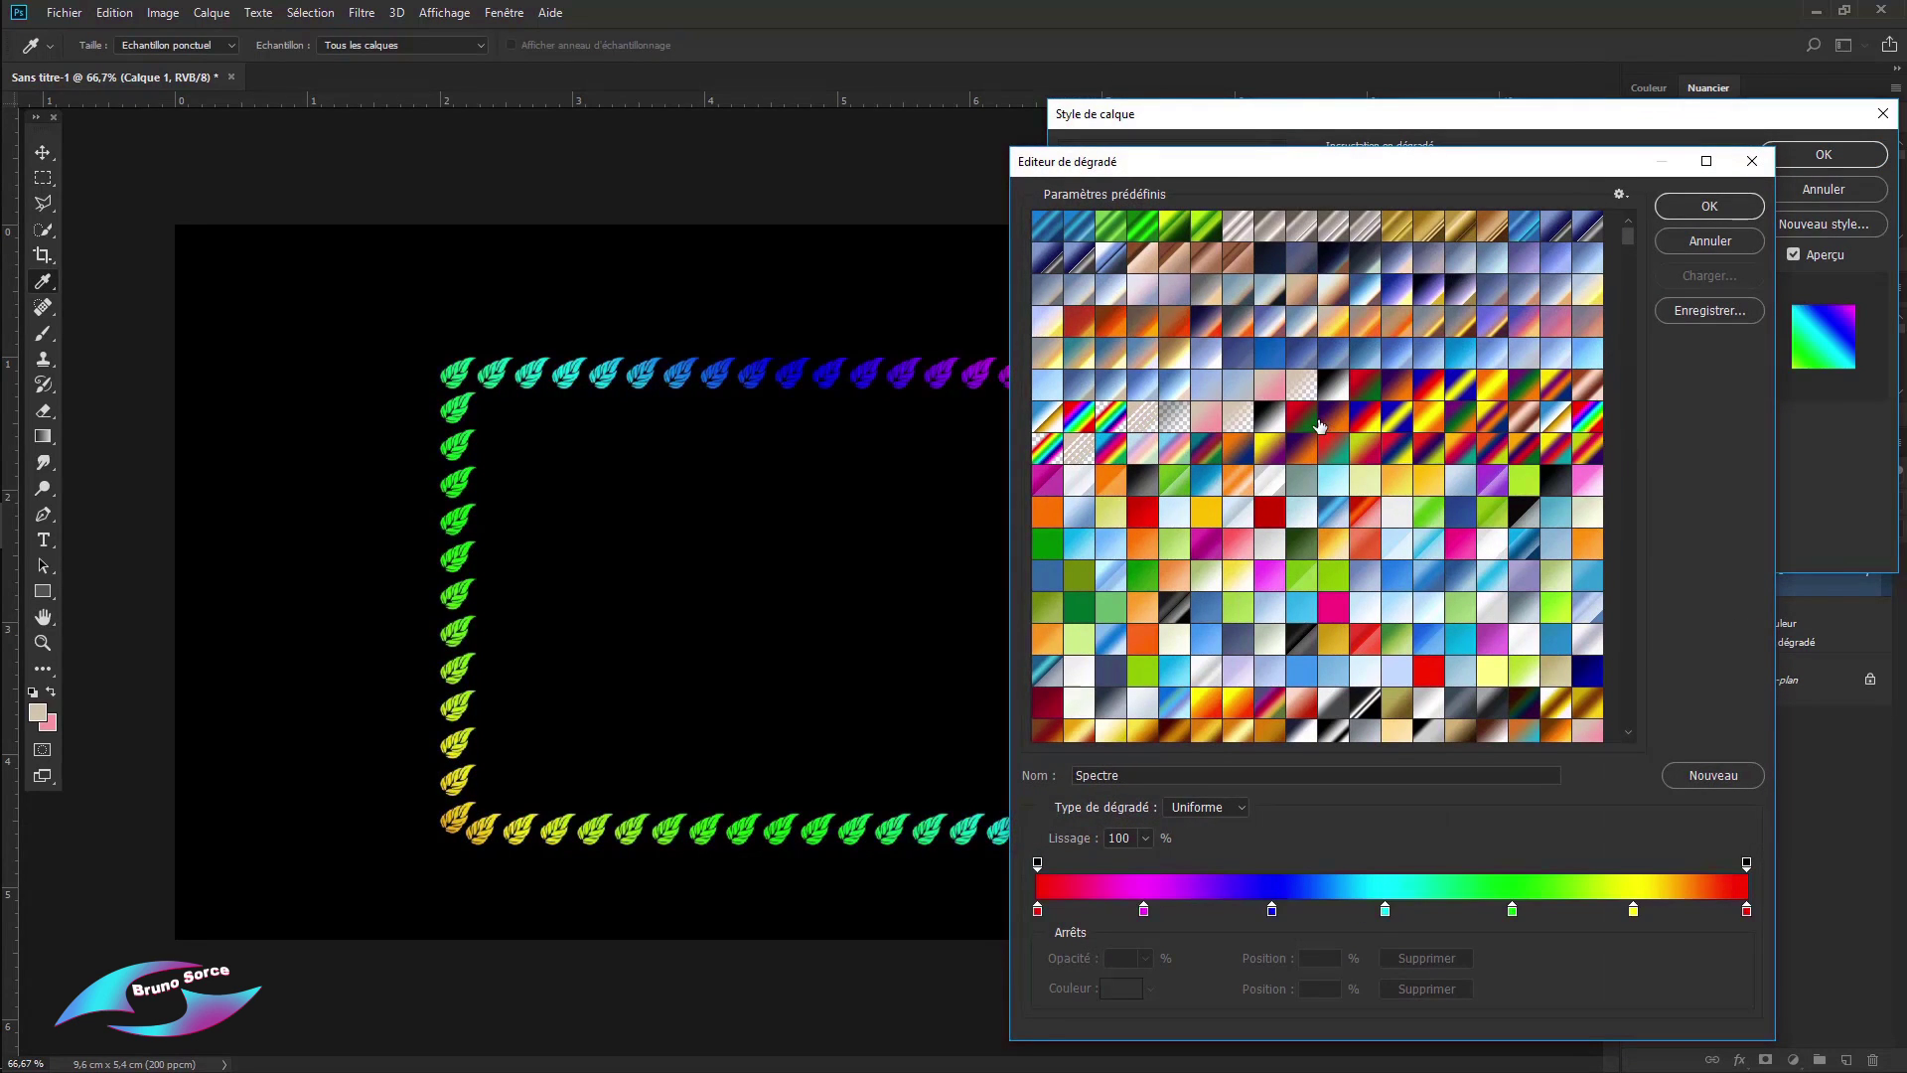
pyautogui.click(1329, 427)
pyautogui.click(1216, 518)
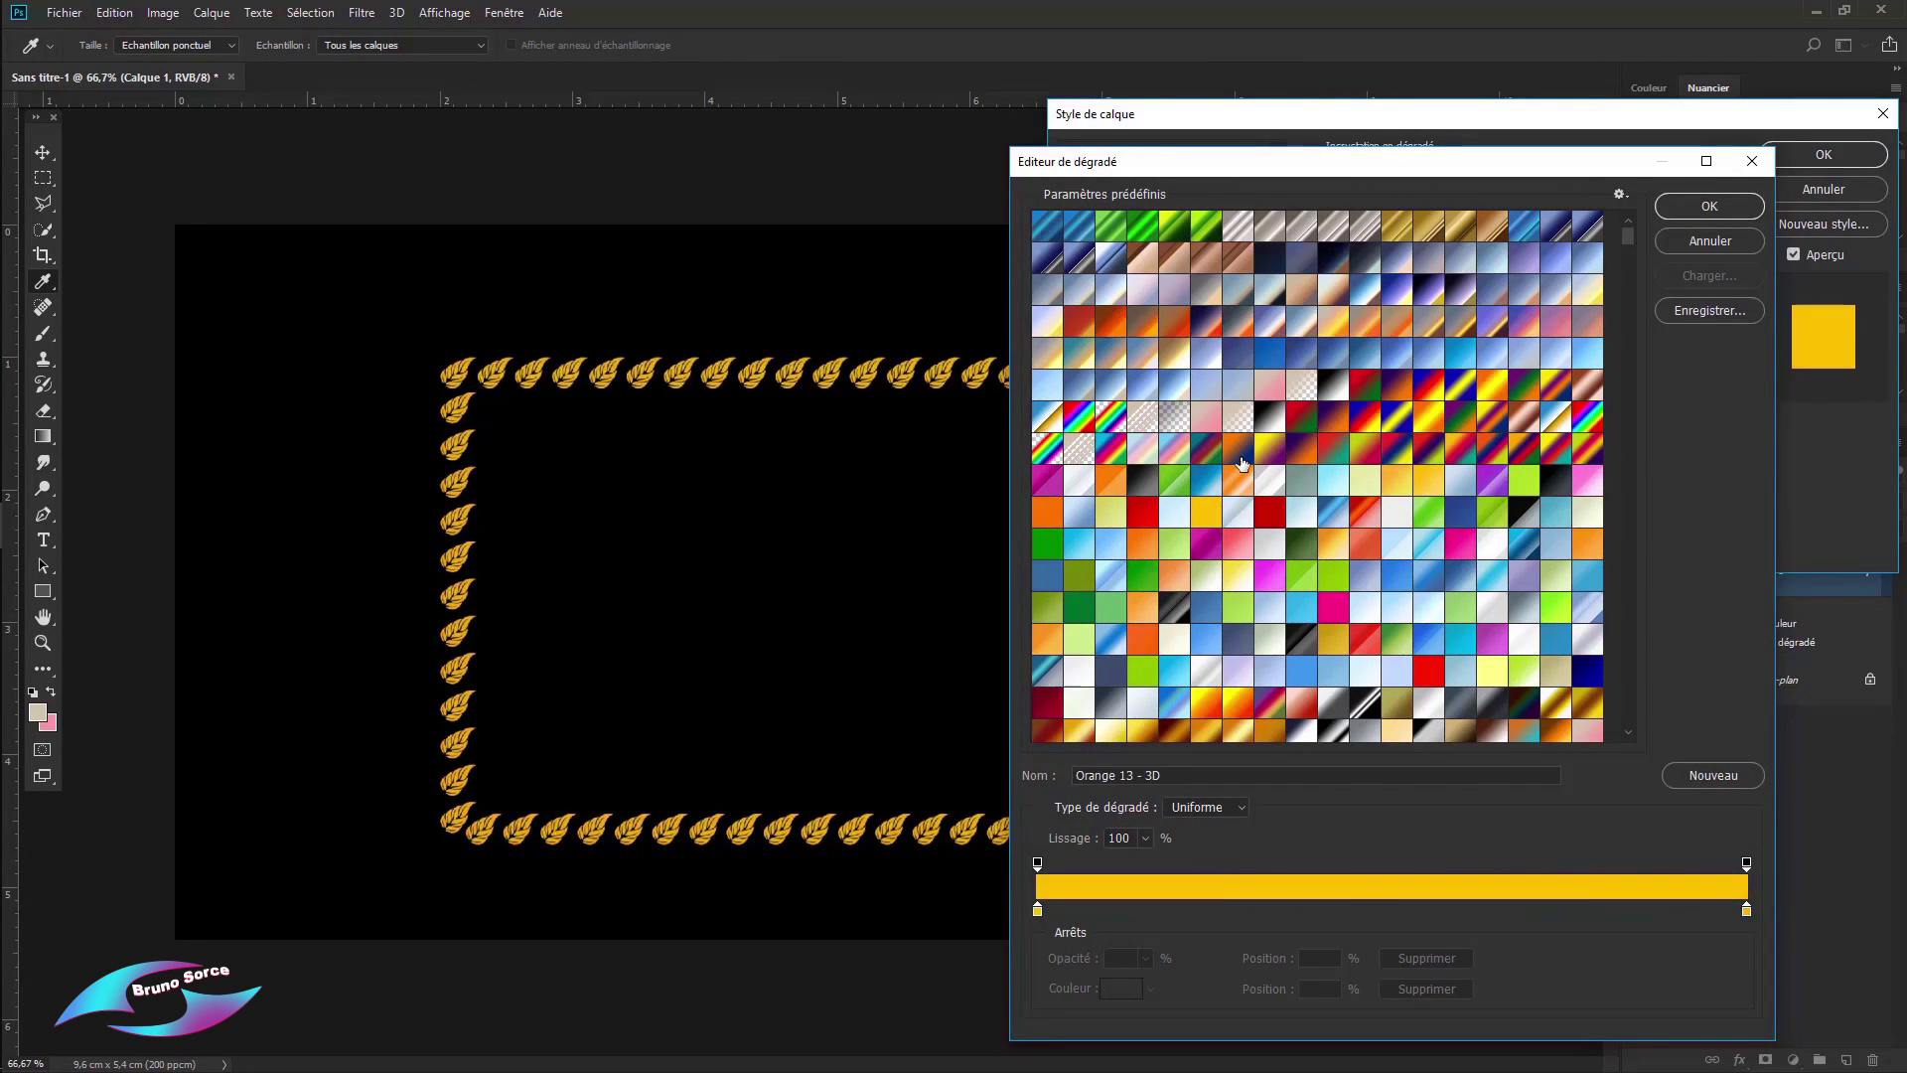
pyautogui.click(1431, 395)
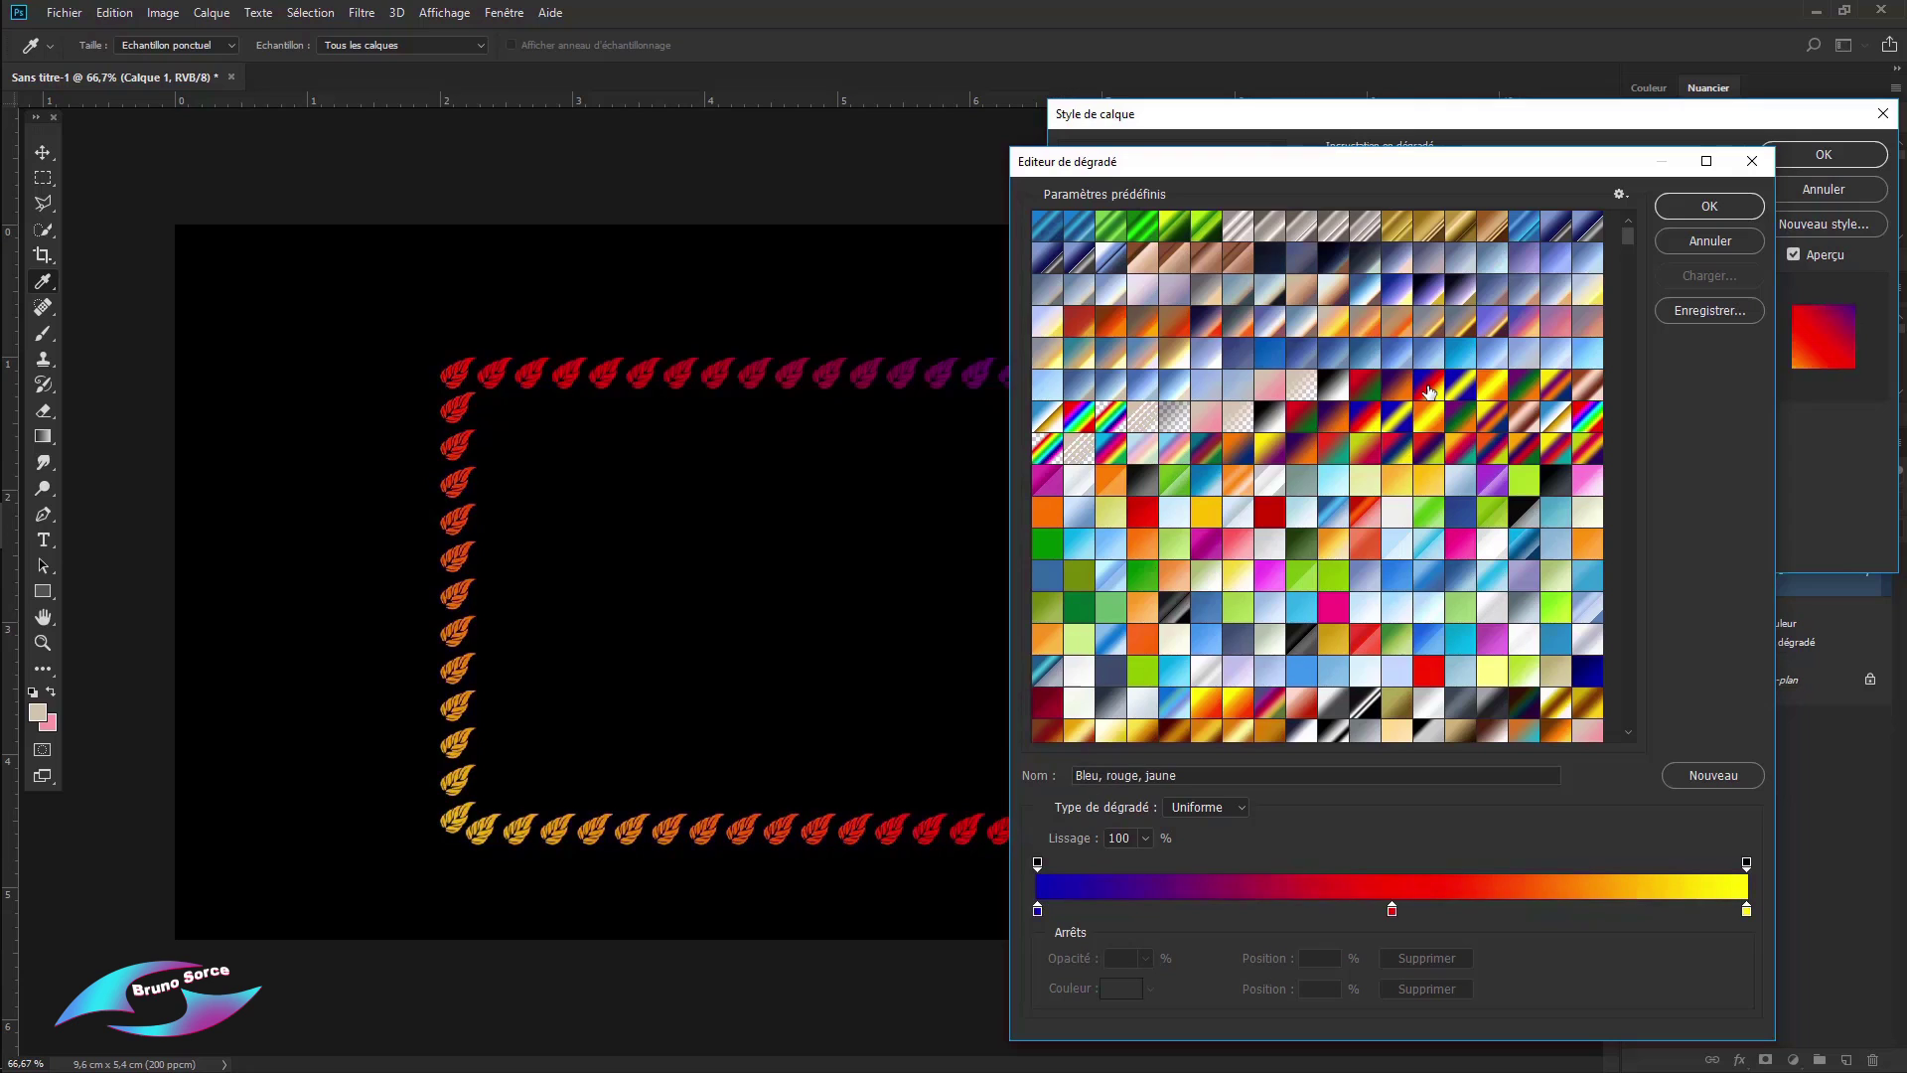
pyautogui.click(1705, 211)
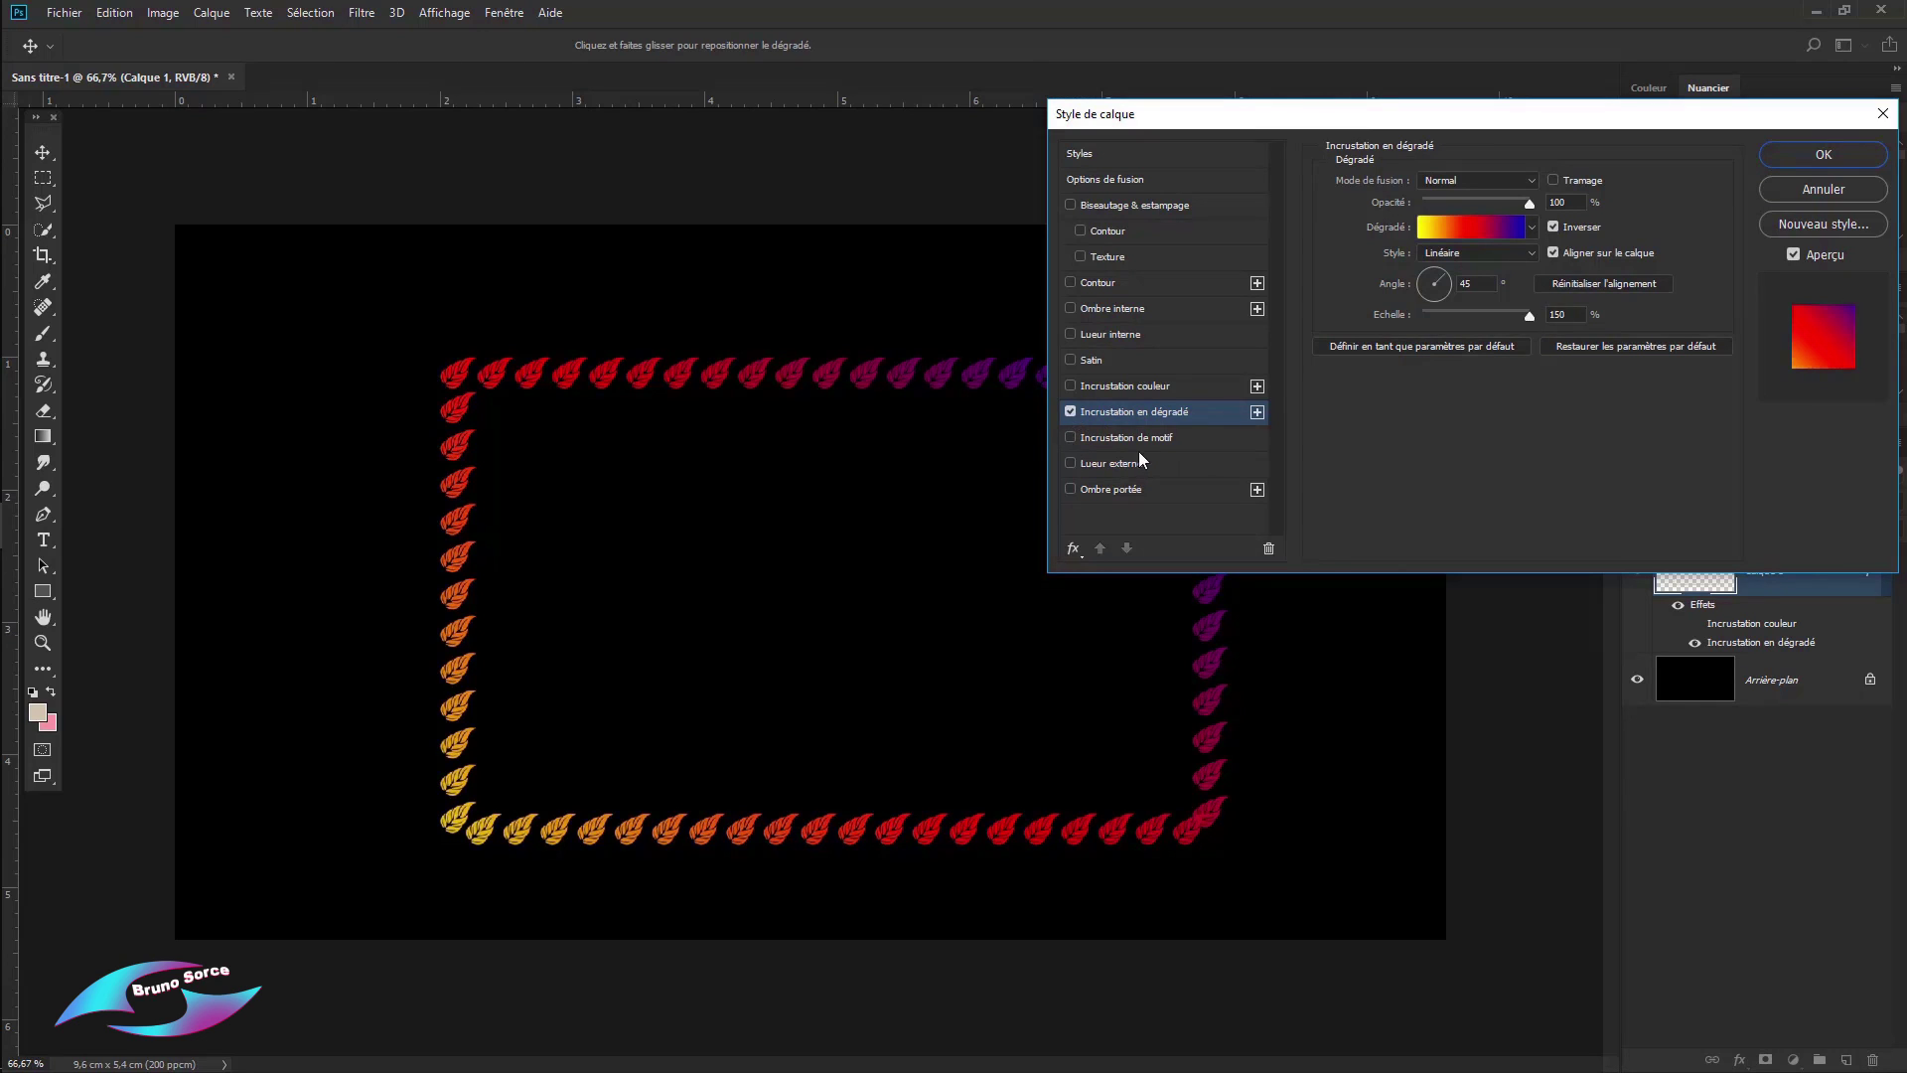
pyautogui.click(1796, 194)
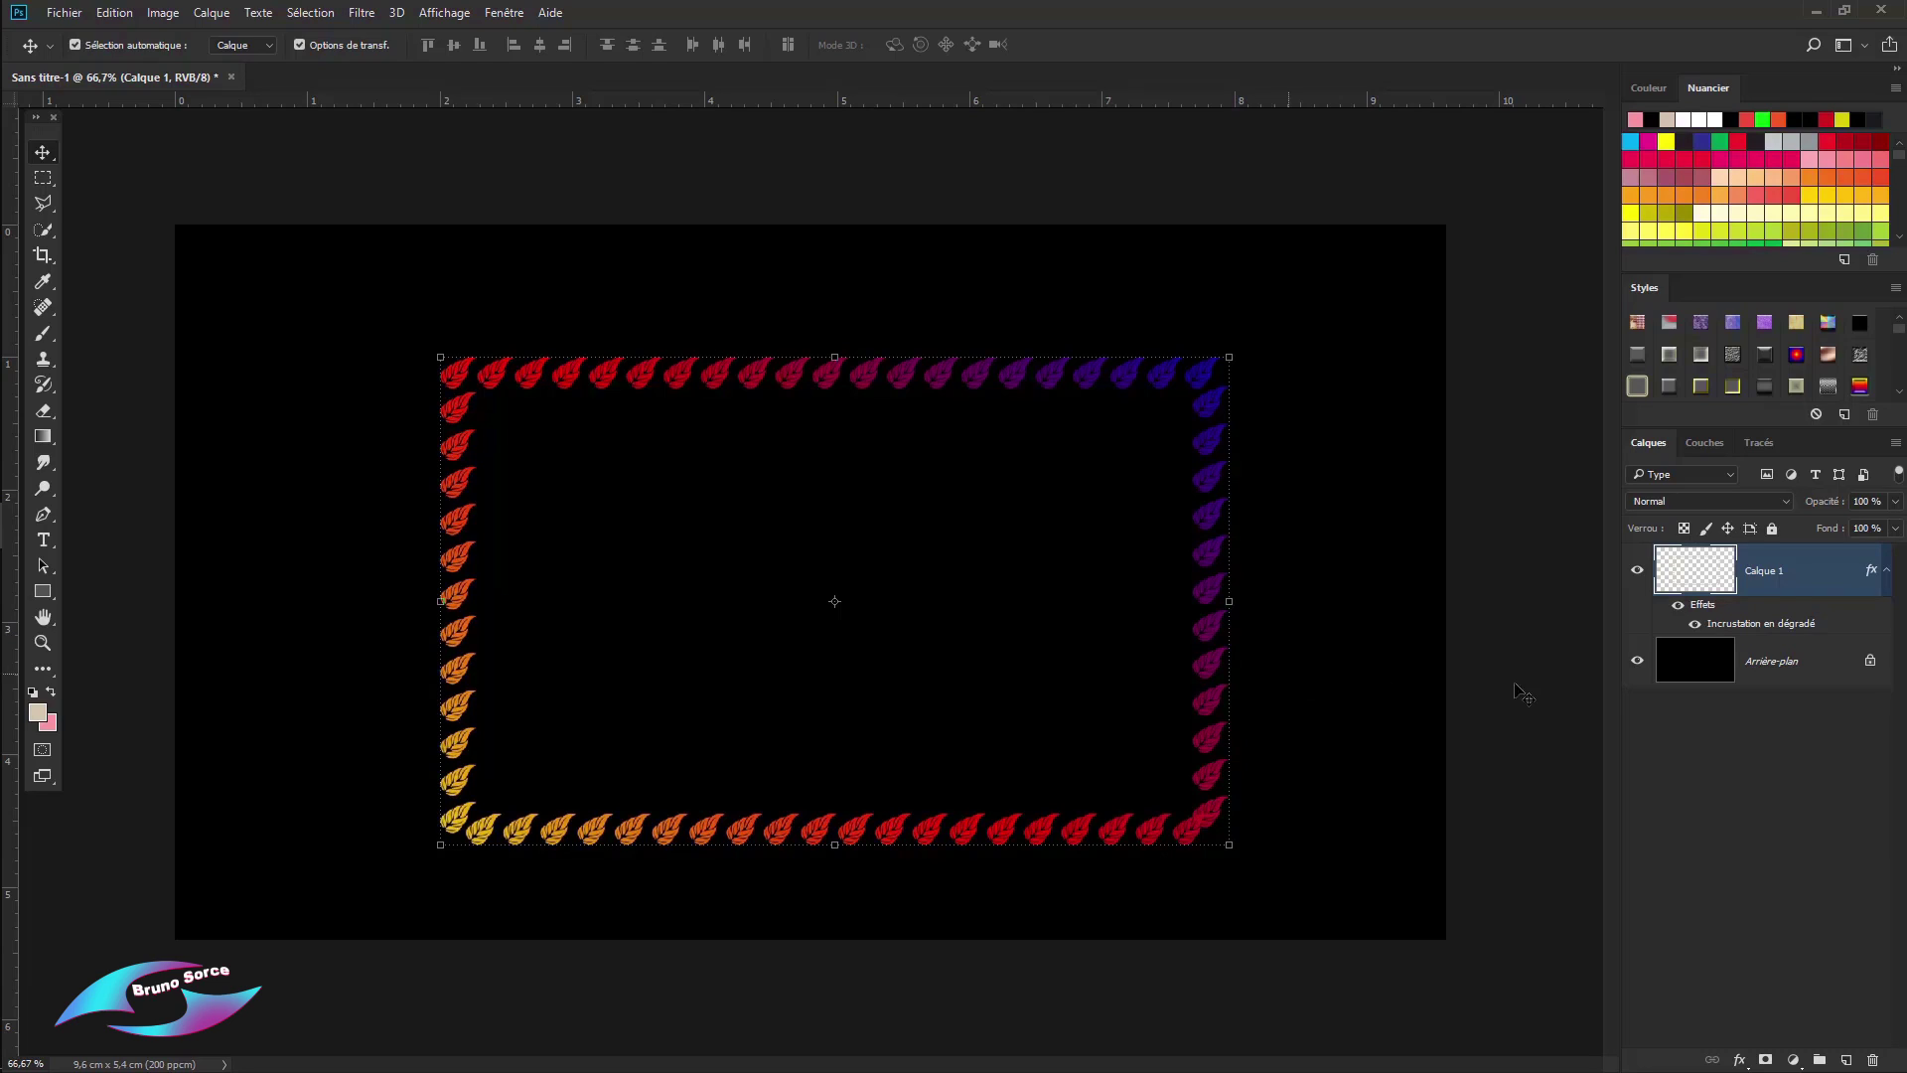
# Step: Delete the gradient-coloured leaf frame layer, leaving no new fixed-size rectangle created
pyautogui.press('Delete')
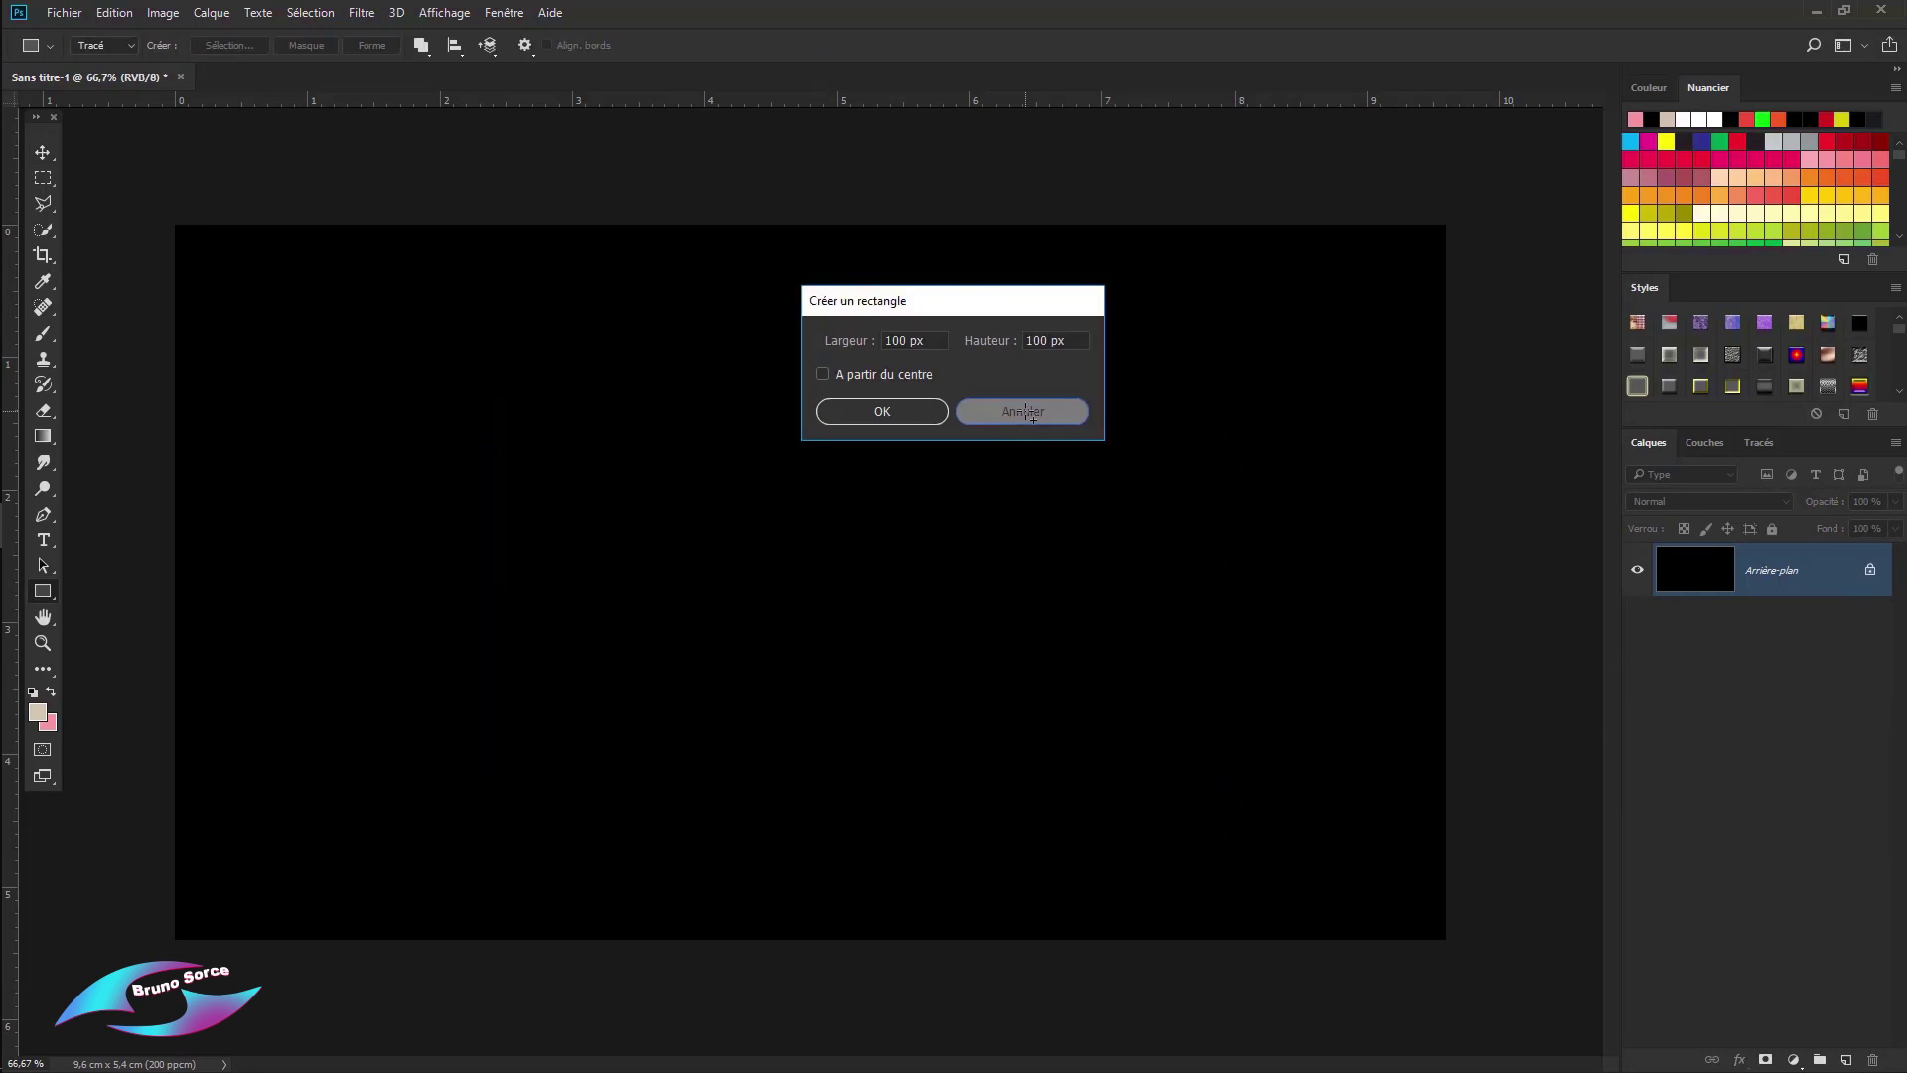
pyautogui.click(1024, 414)
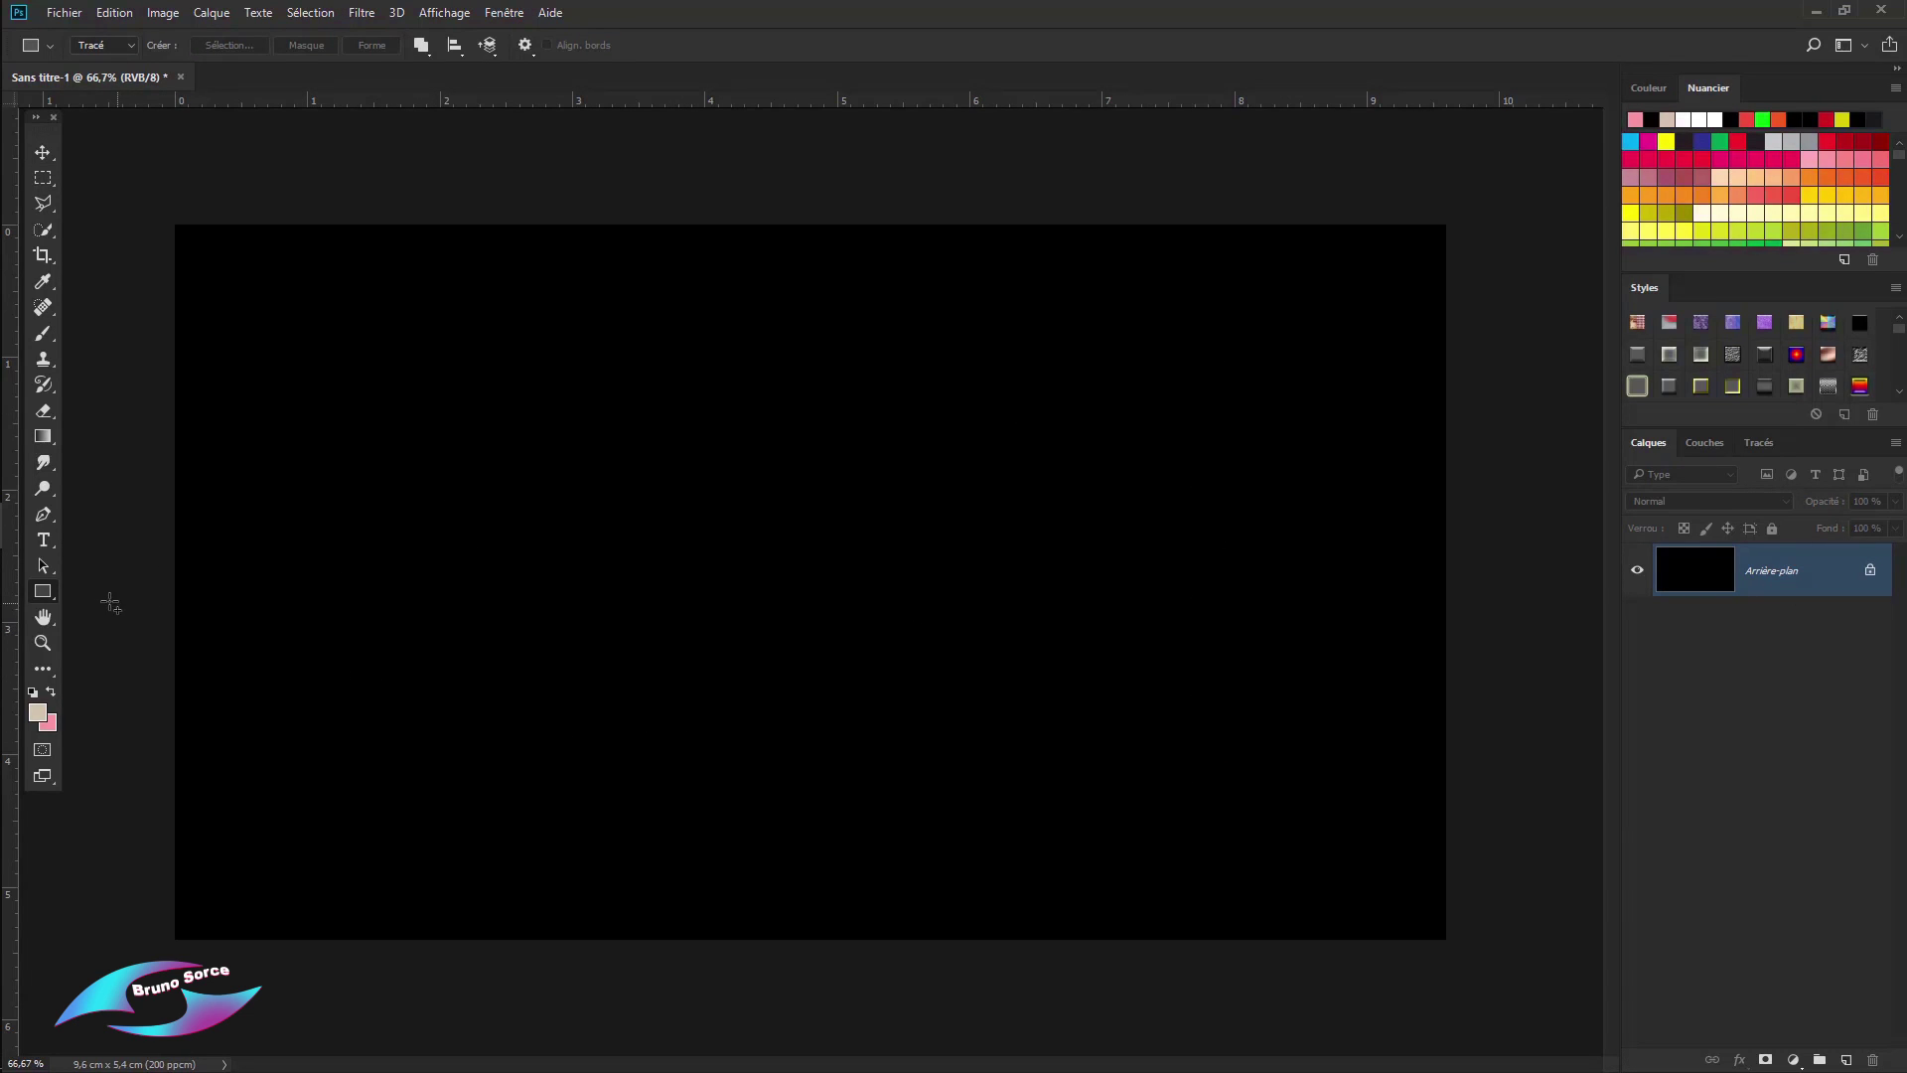
# Step: Draw a spade custom shape path about 3.8 cm wide and 4.3 cm tall mid-canvas, and add a new empty layer
pyautogui.rightClick(41, 590)
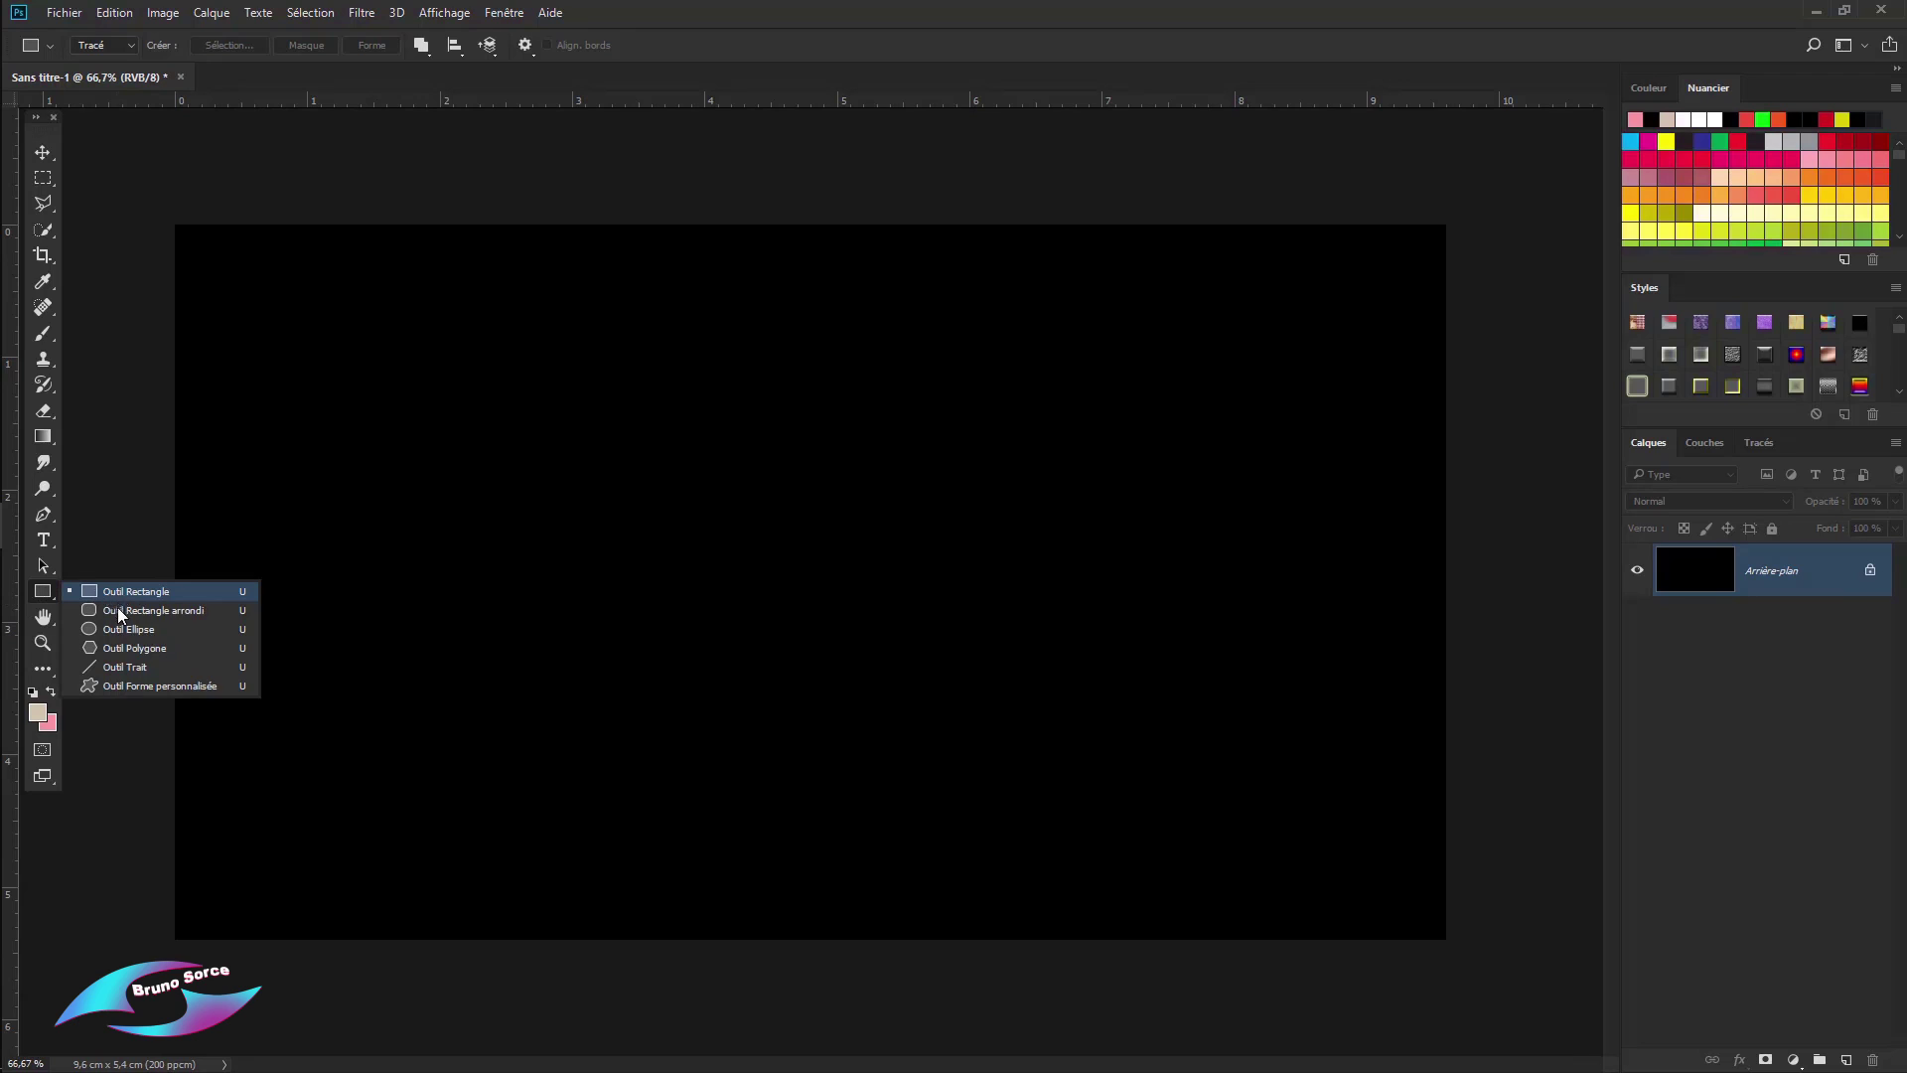
pyautogui.click(161, 686)
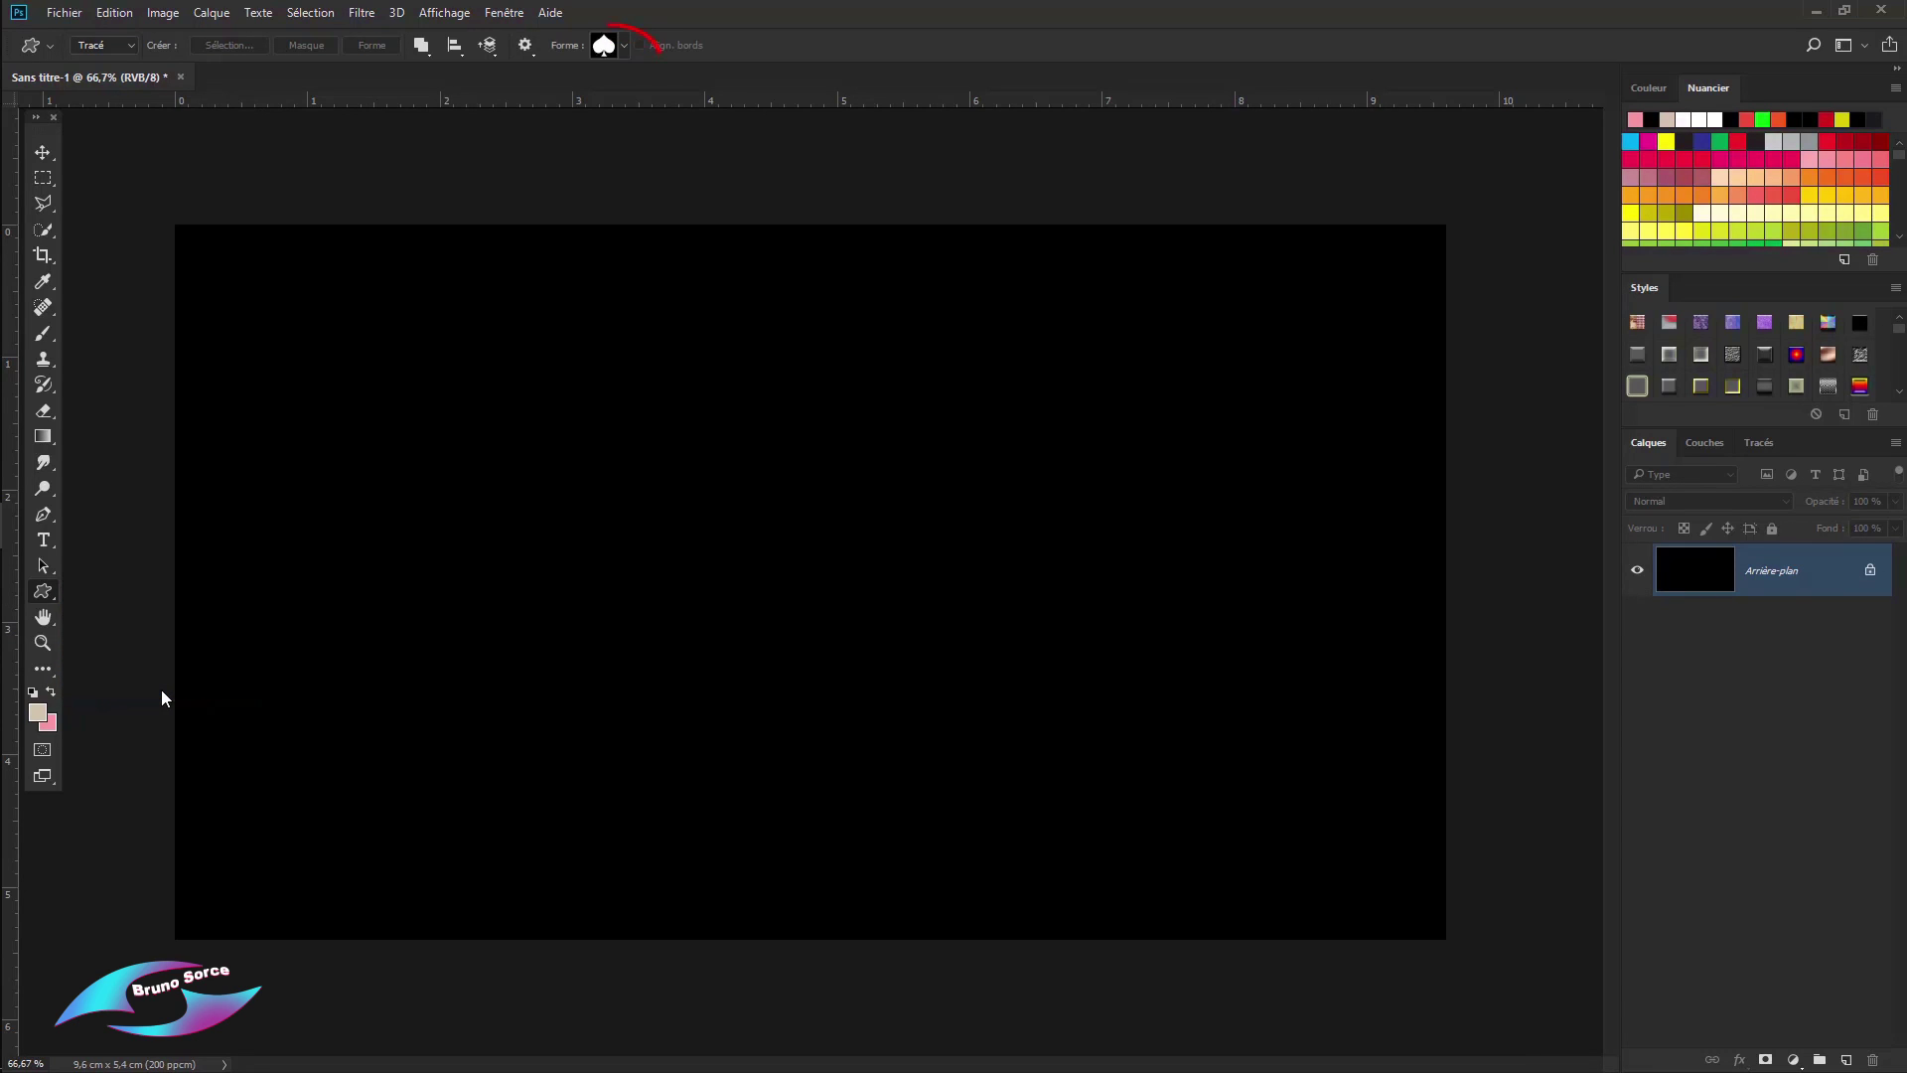
pyautogui.click(603, 46)
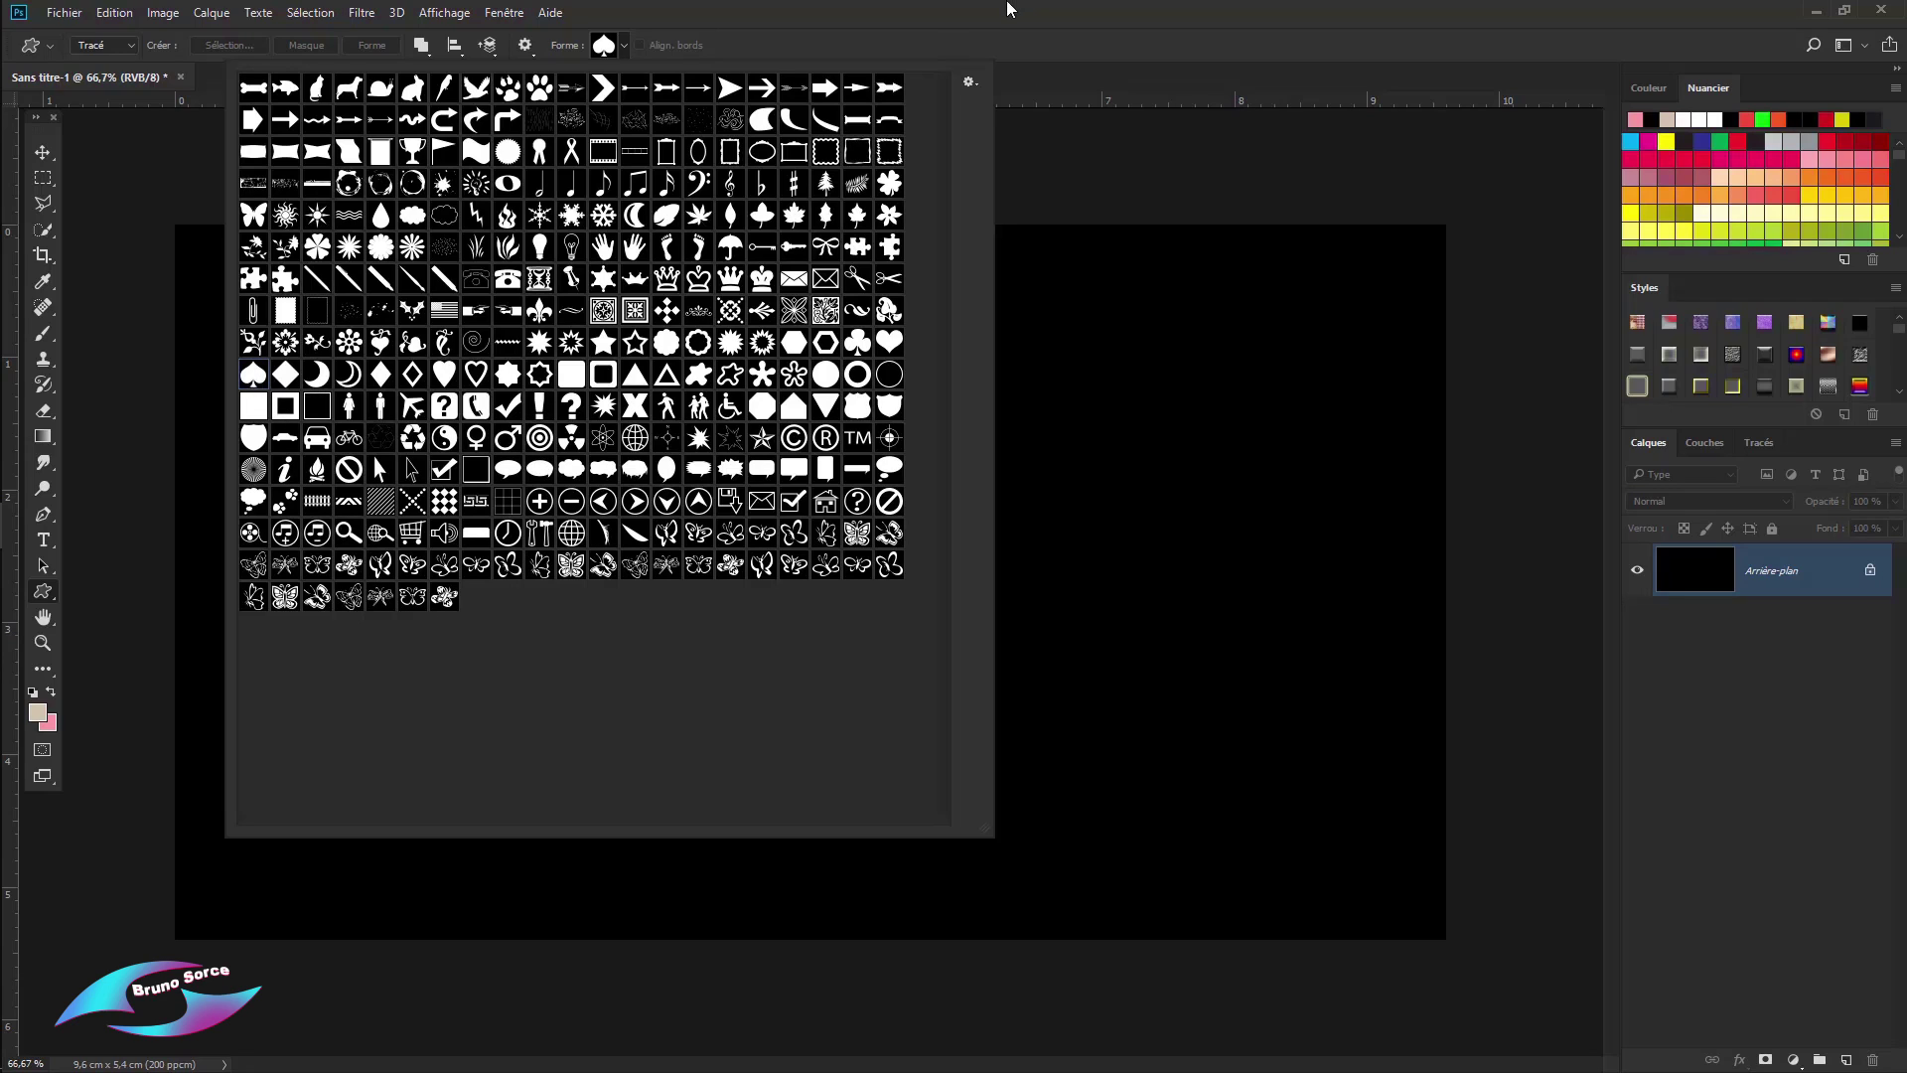
pyautogui.click(1157, 49)
pyautogui.moveTo(583, 329); pyautogui.dragTo(1081, 898)
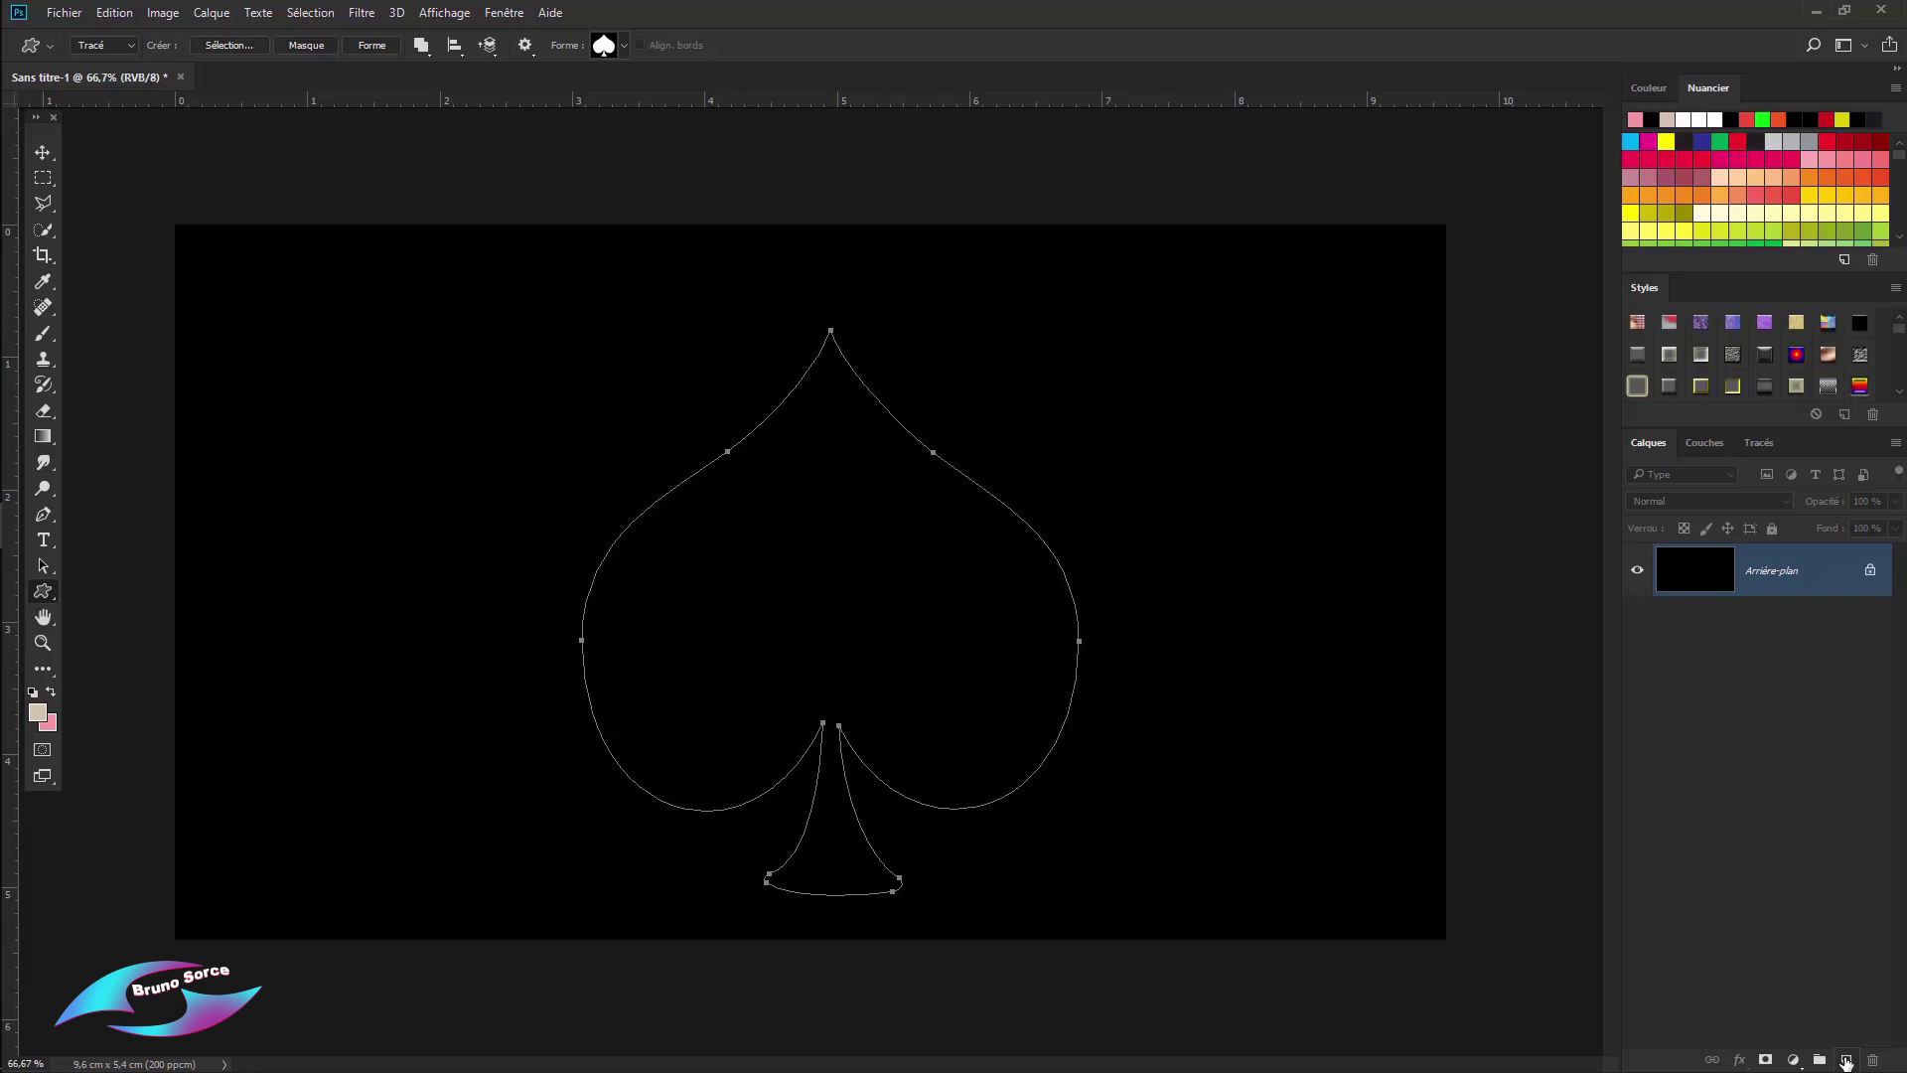
pyautogui.click(1845, 1061)
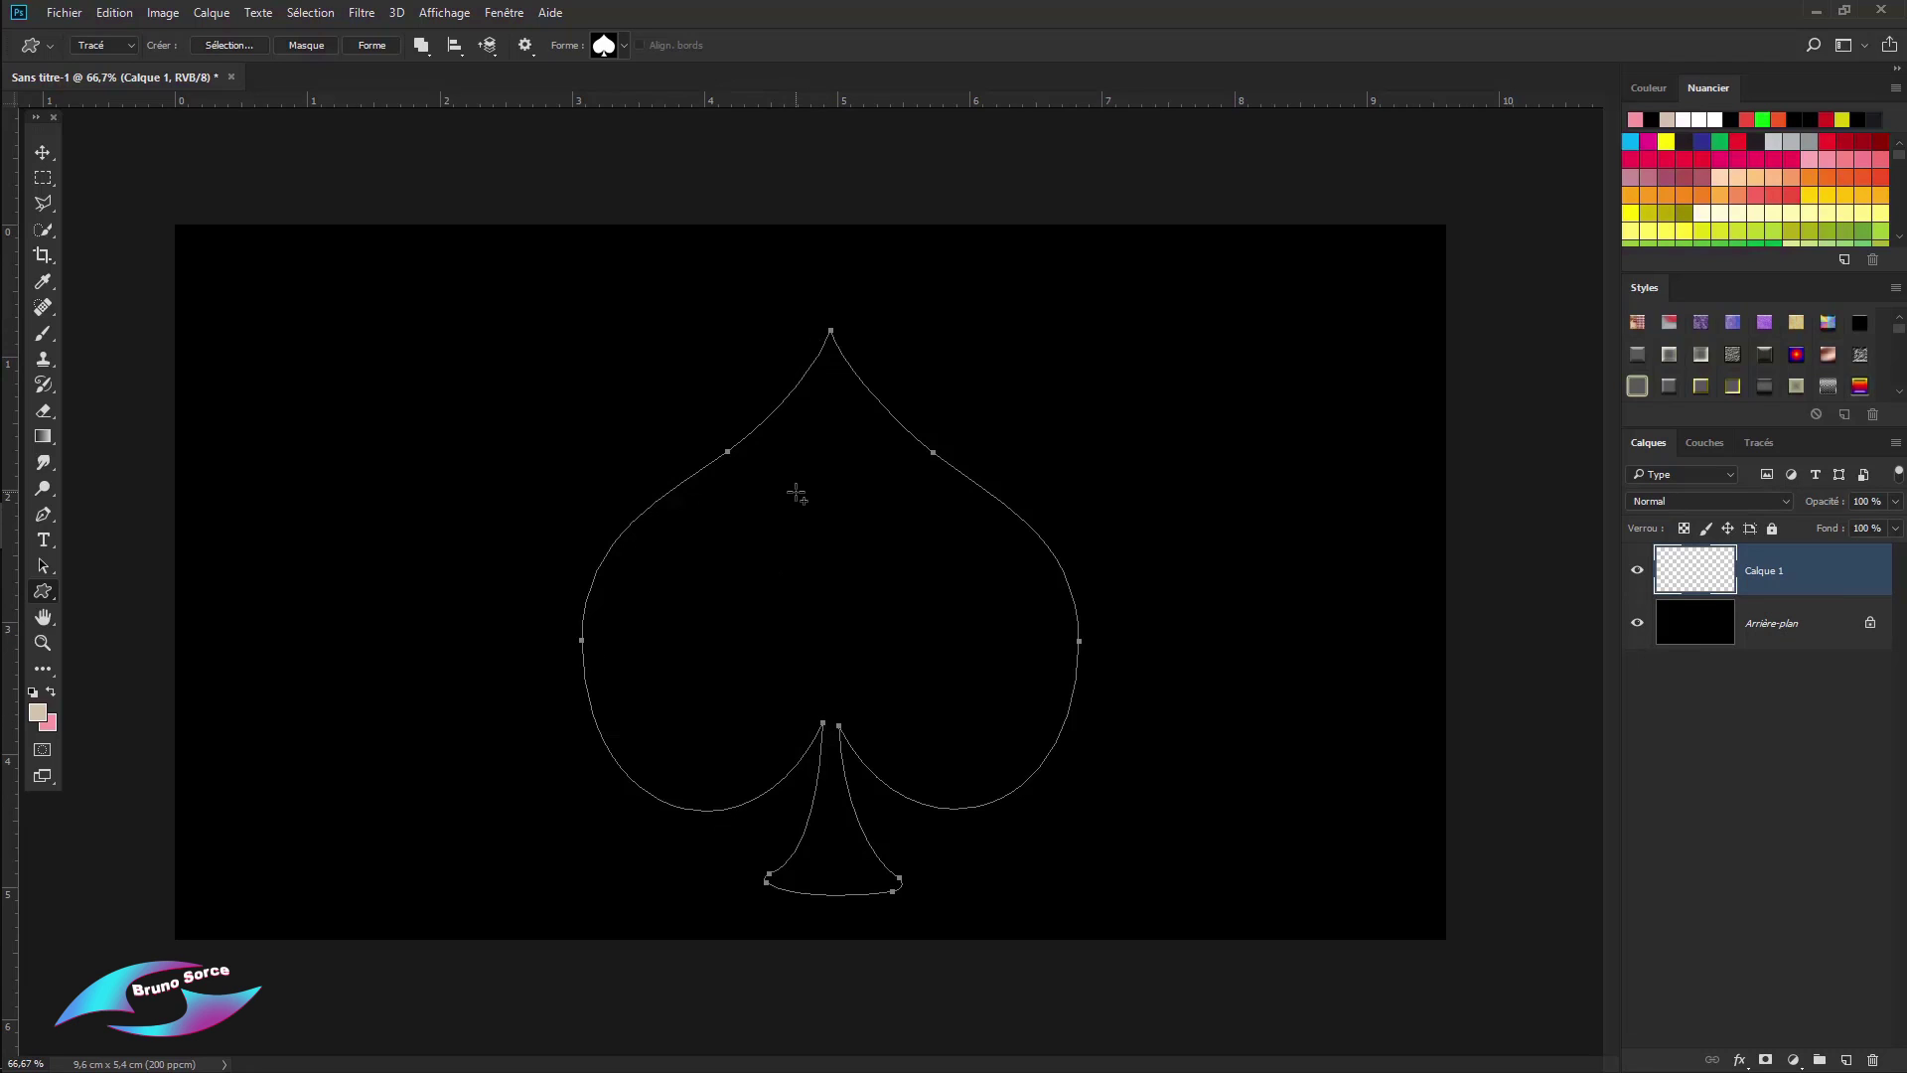
# Step: Try stroking the spade path on Calque 1 with the 65 px leaf brush, and undo the stroke
pyautogui.rightClick(796, 493)
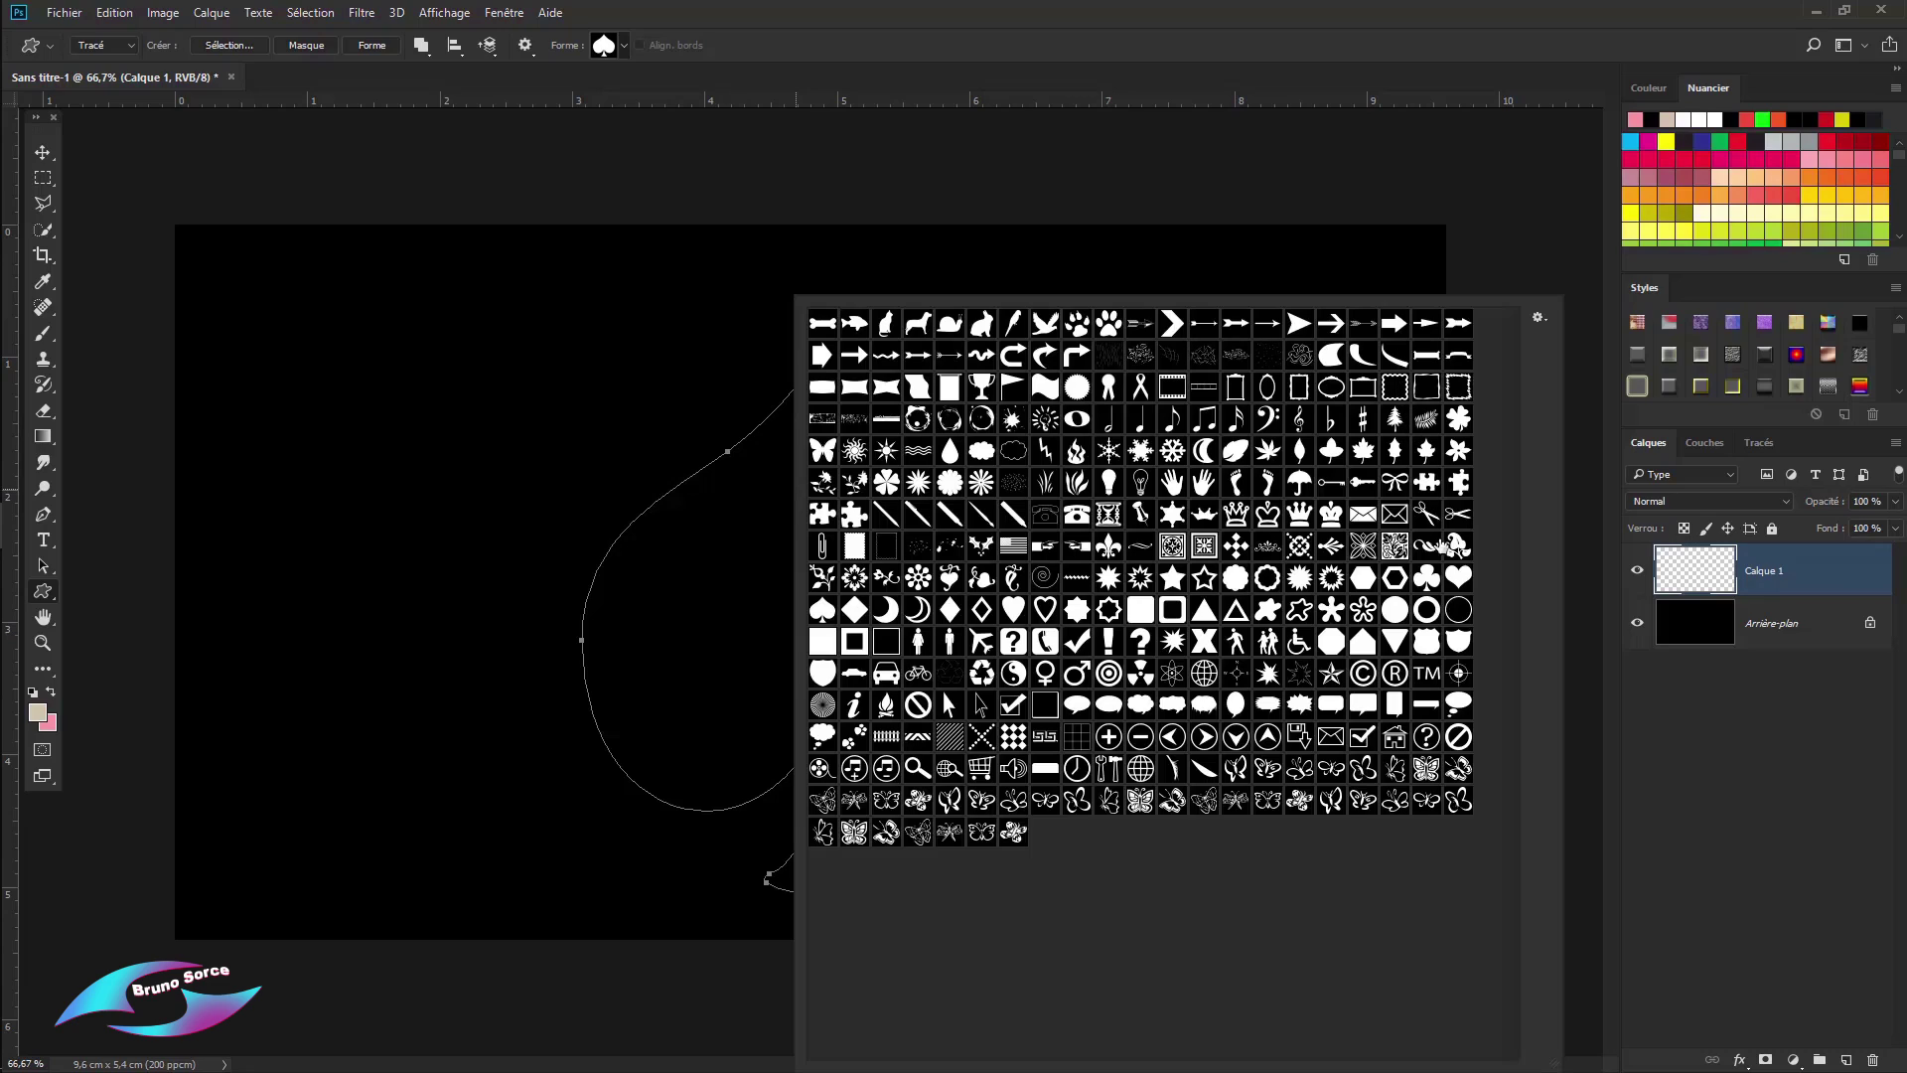
pyautogui.click(1461, 69)
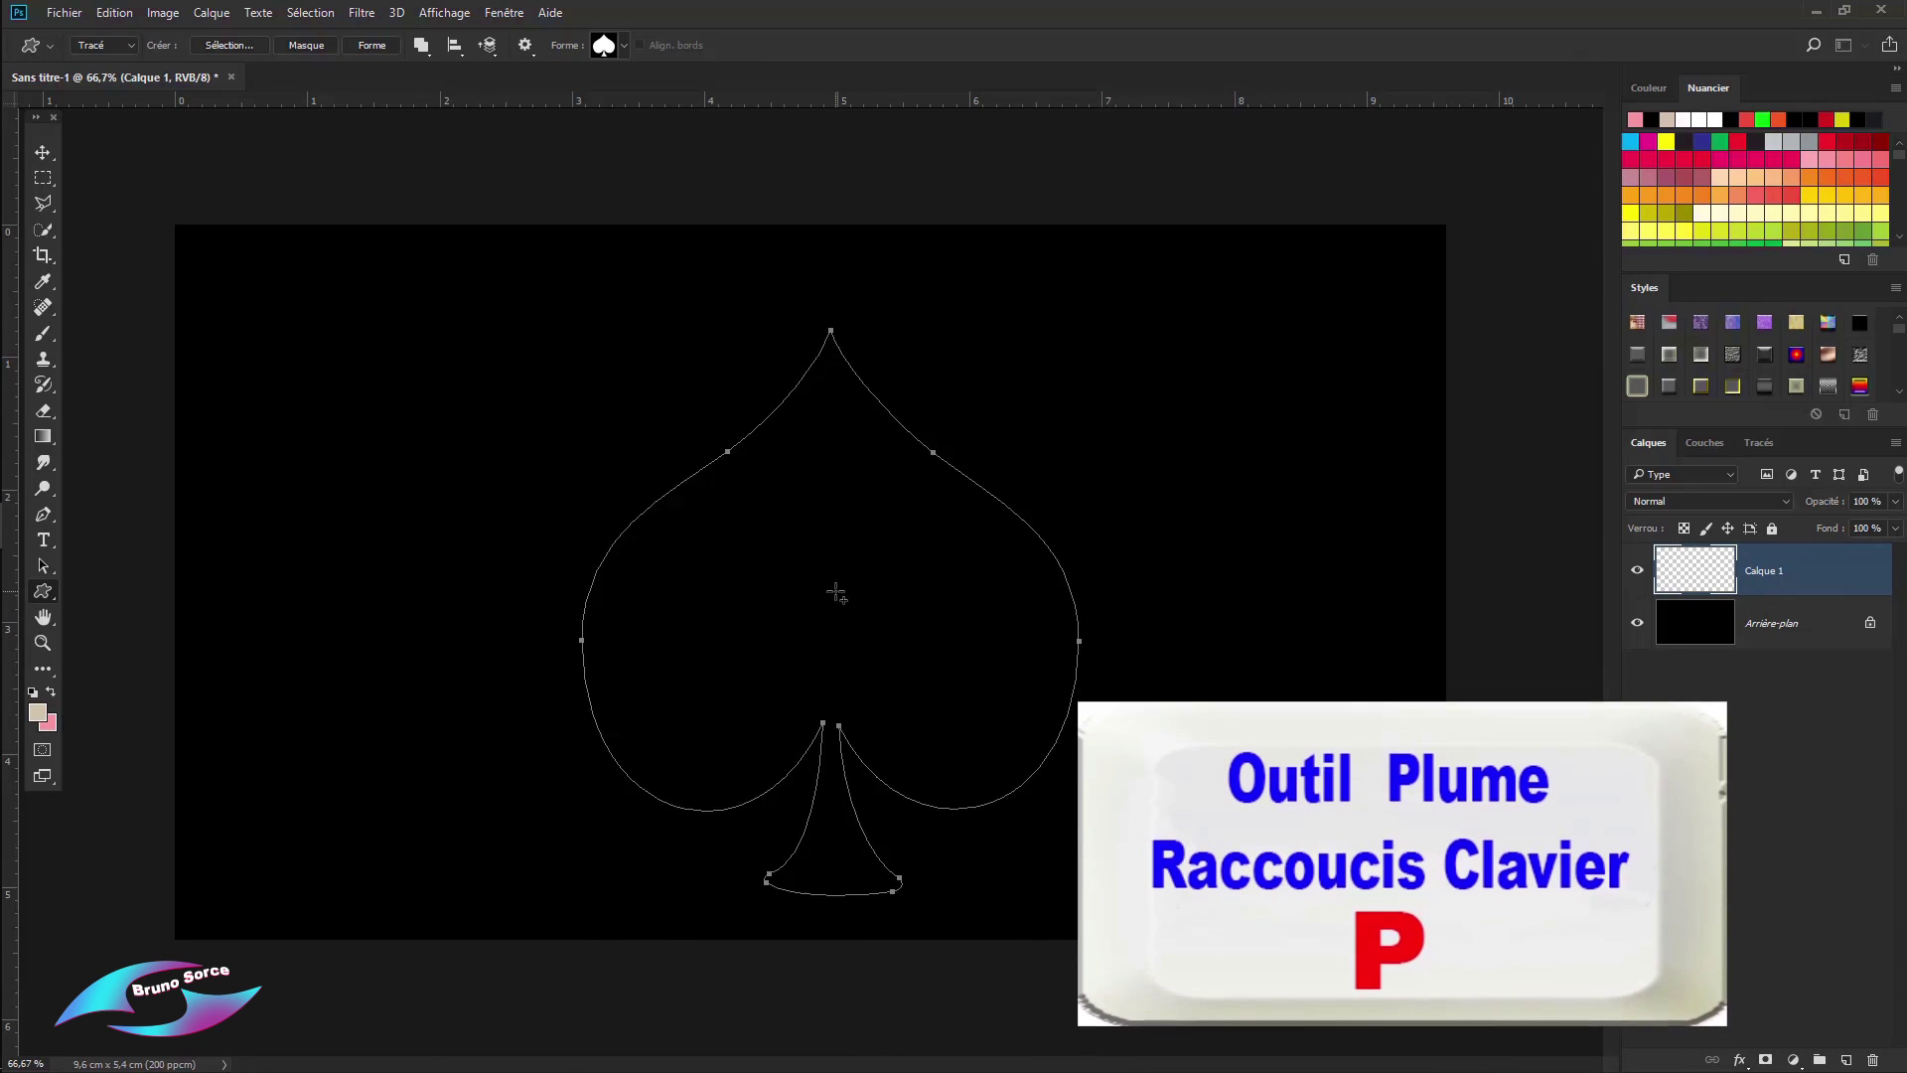
pyautogui.press('p')
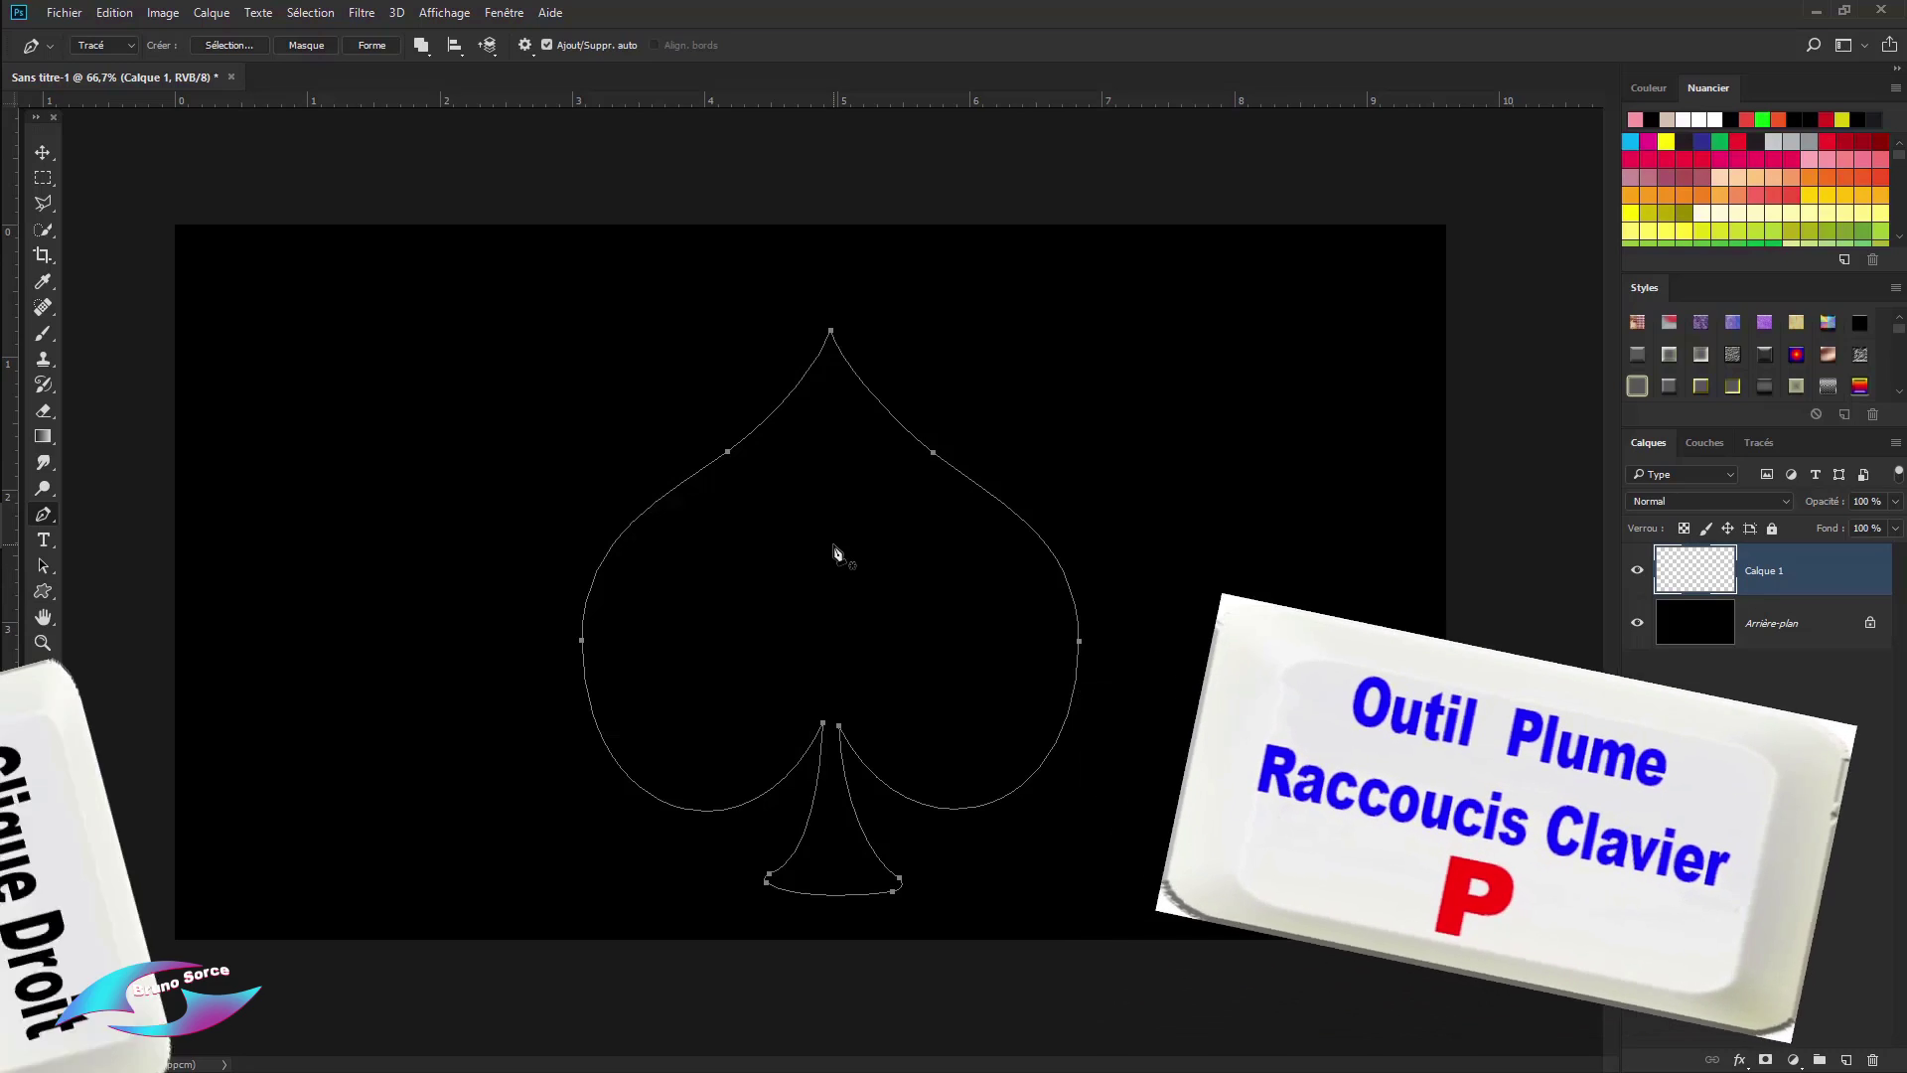
pyautogui.rightClick(834, 546)
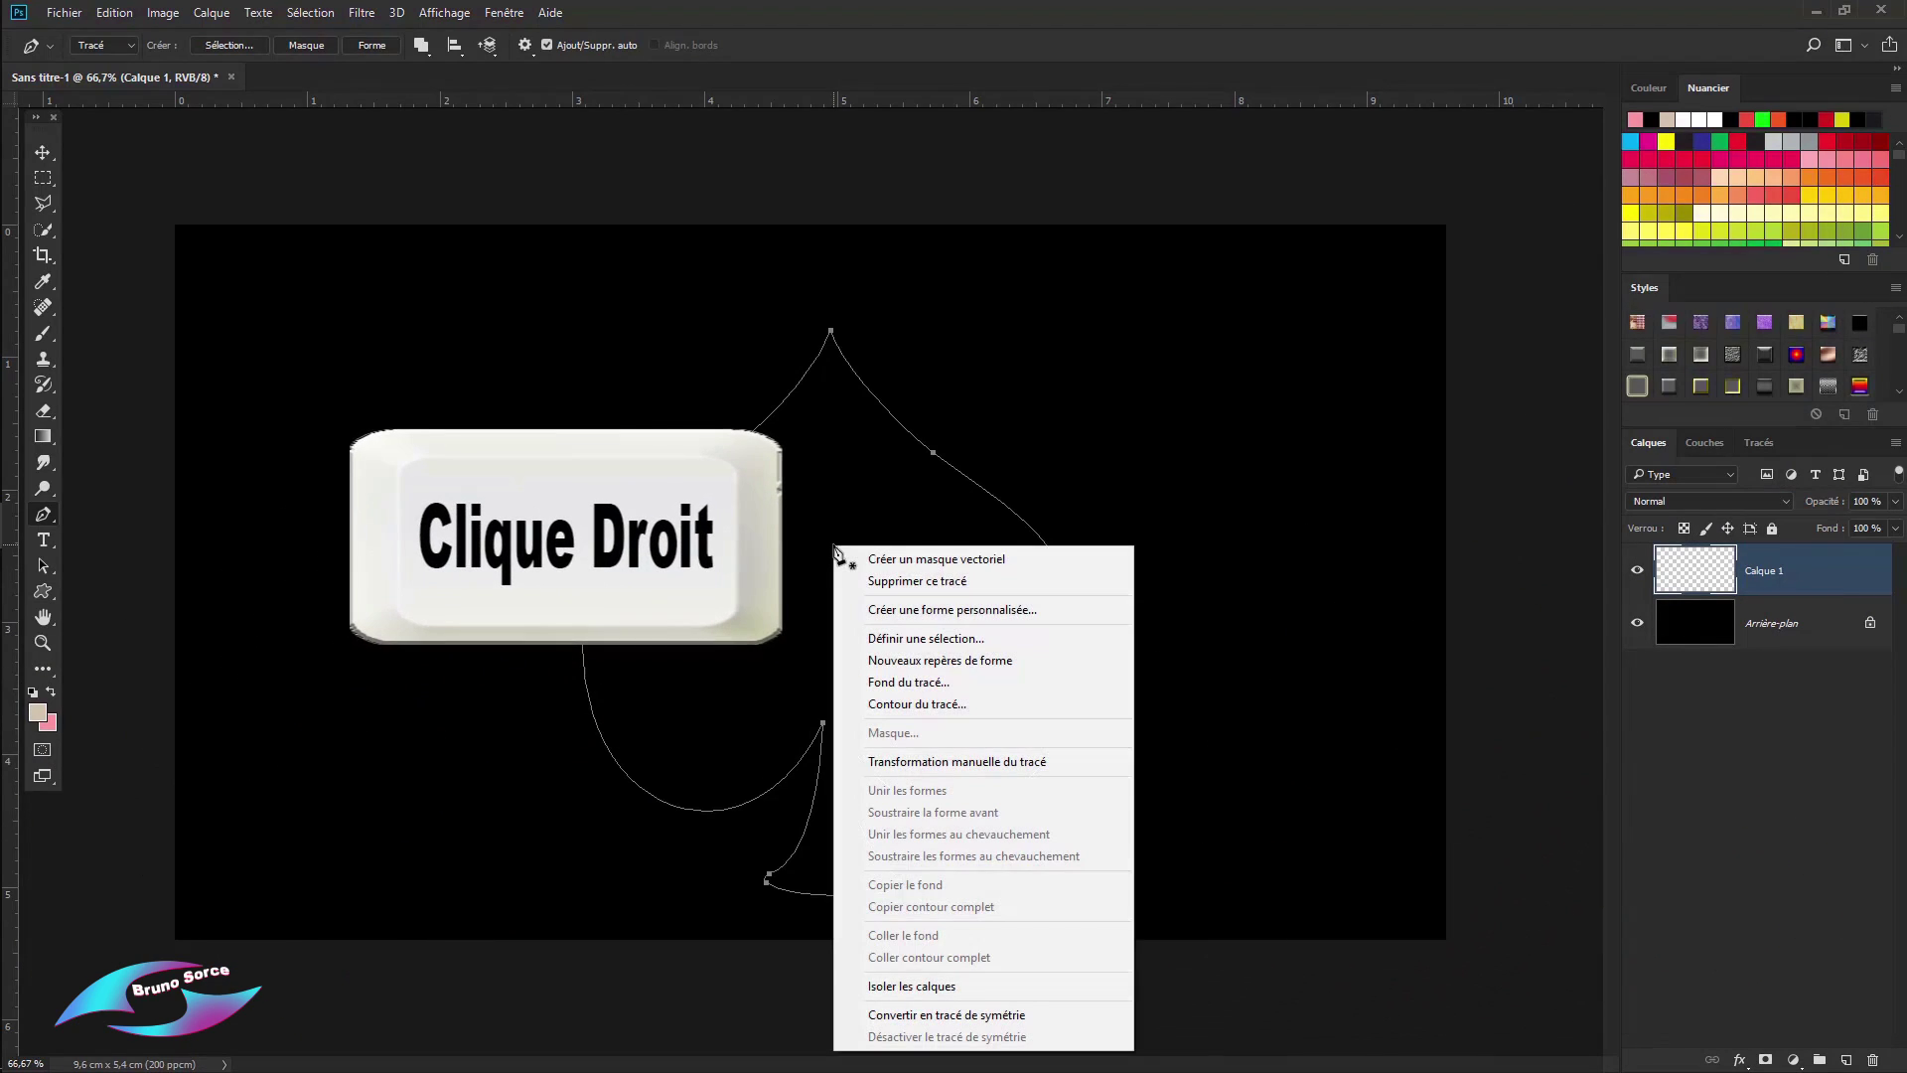
pyautogui.click(914, 705)
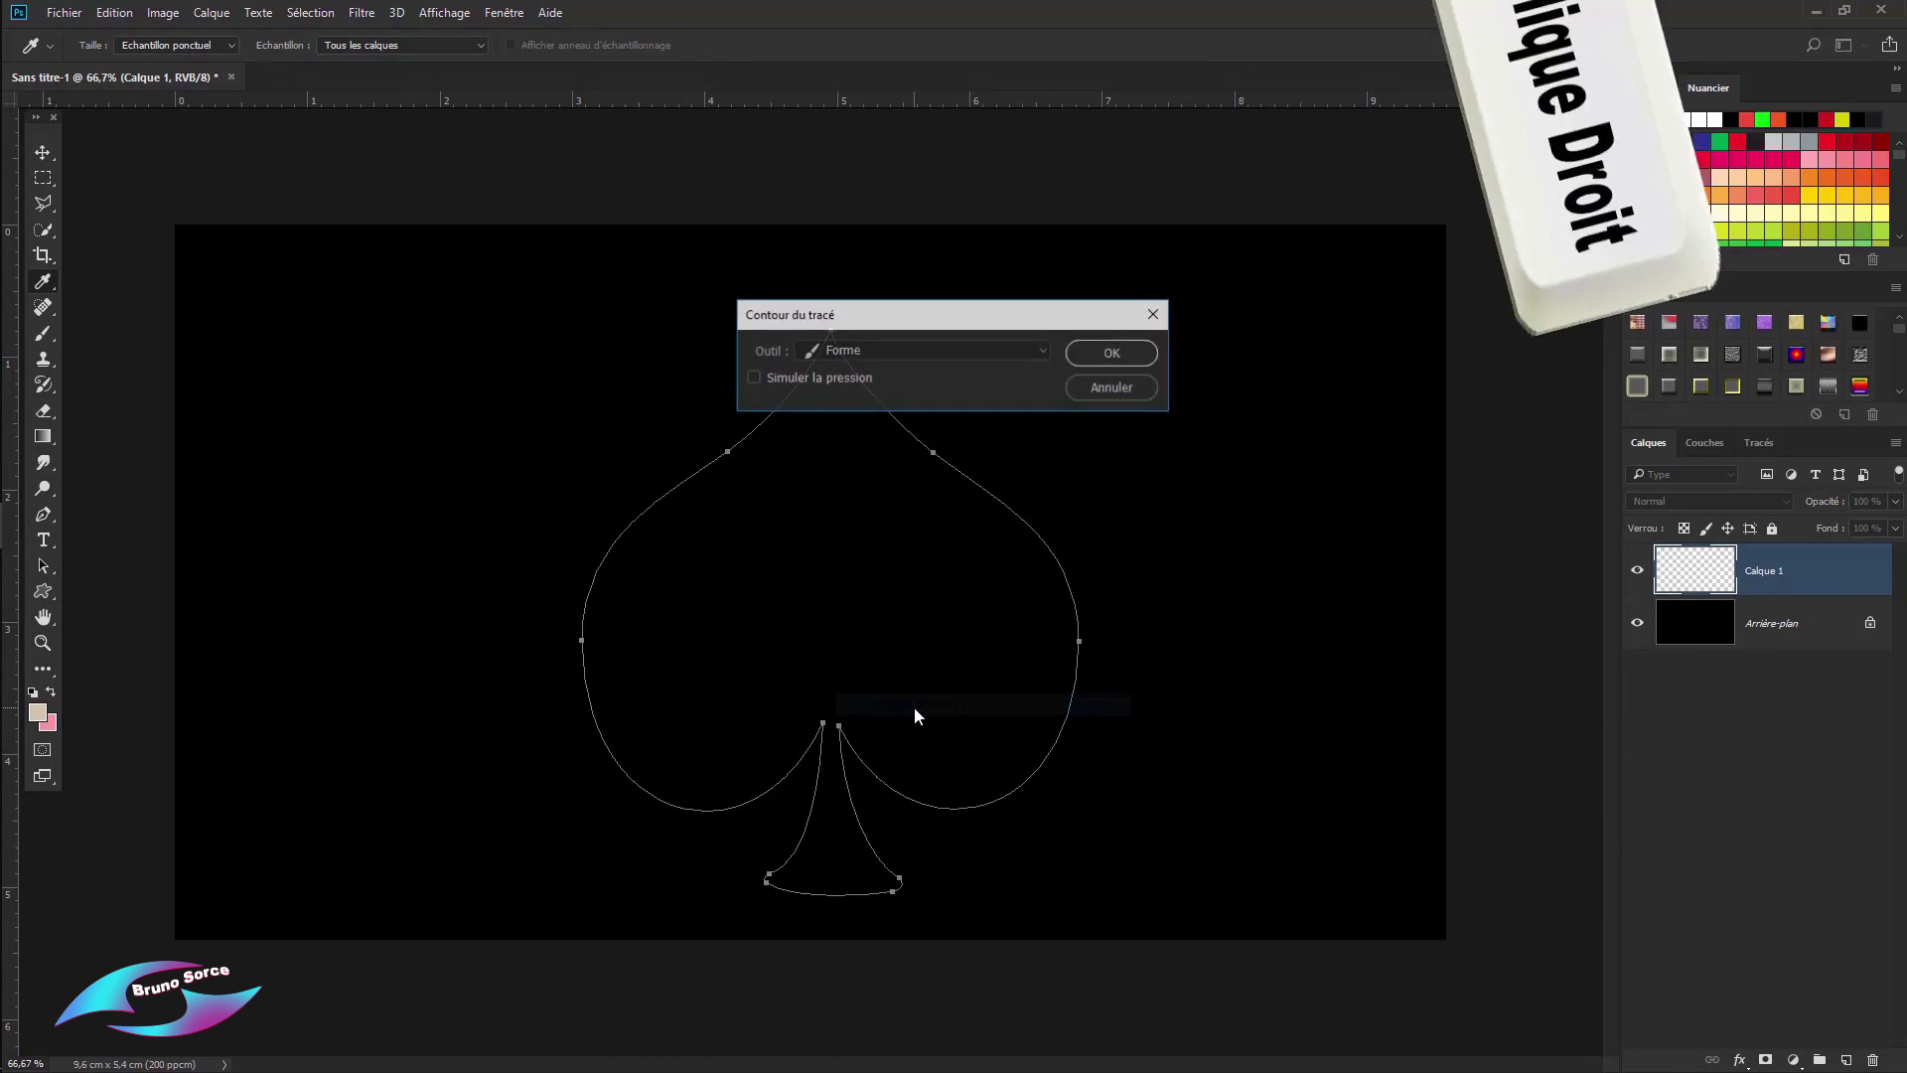
pyautogui.press('Return')
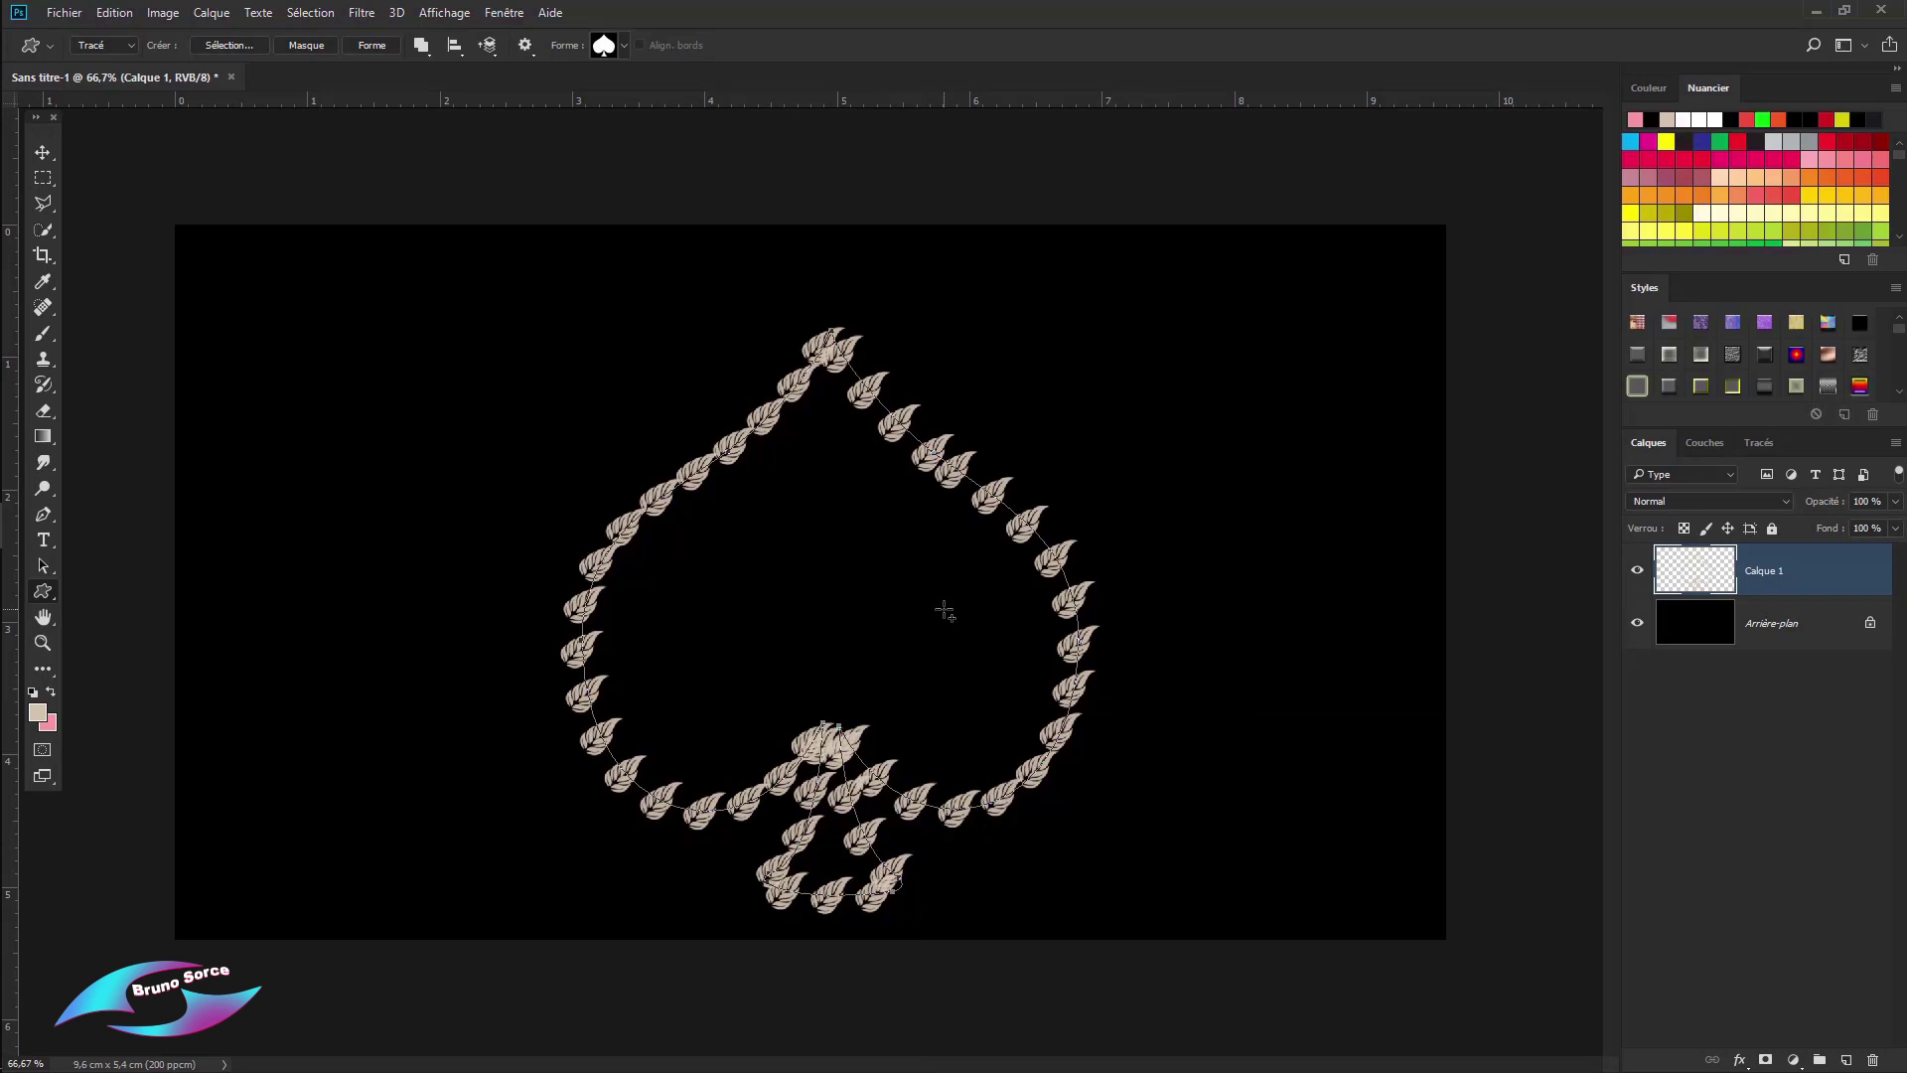
pyautogui.hotkey('ctrl', 'z')
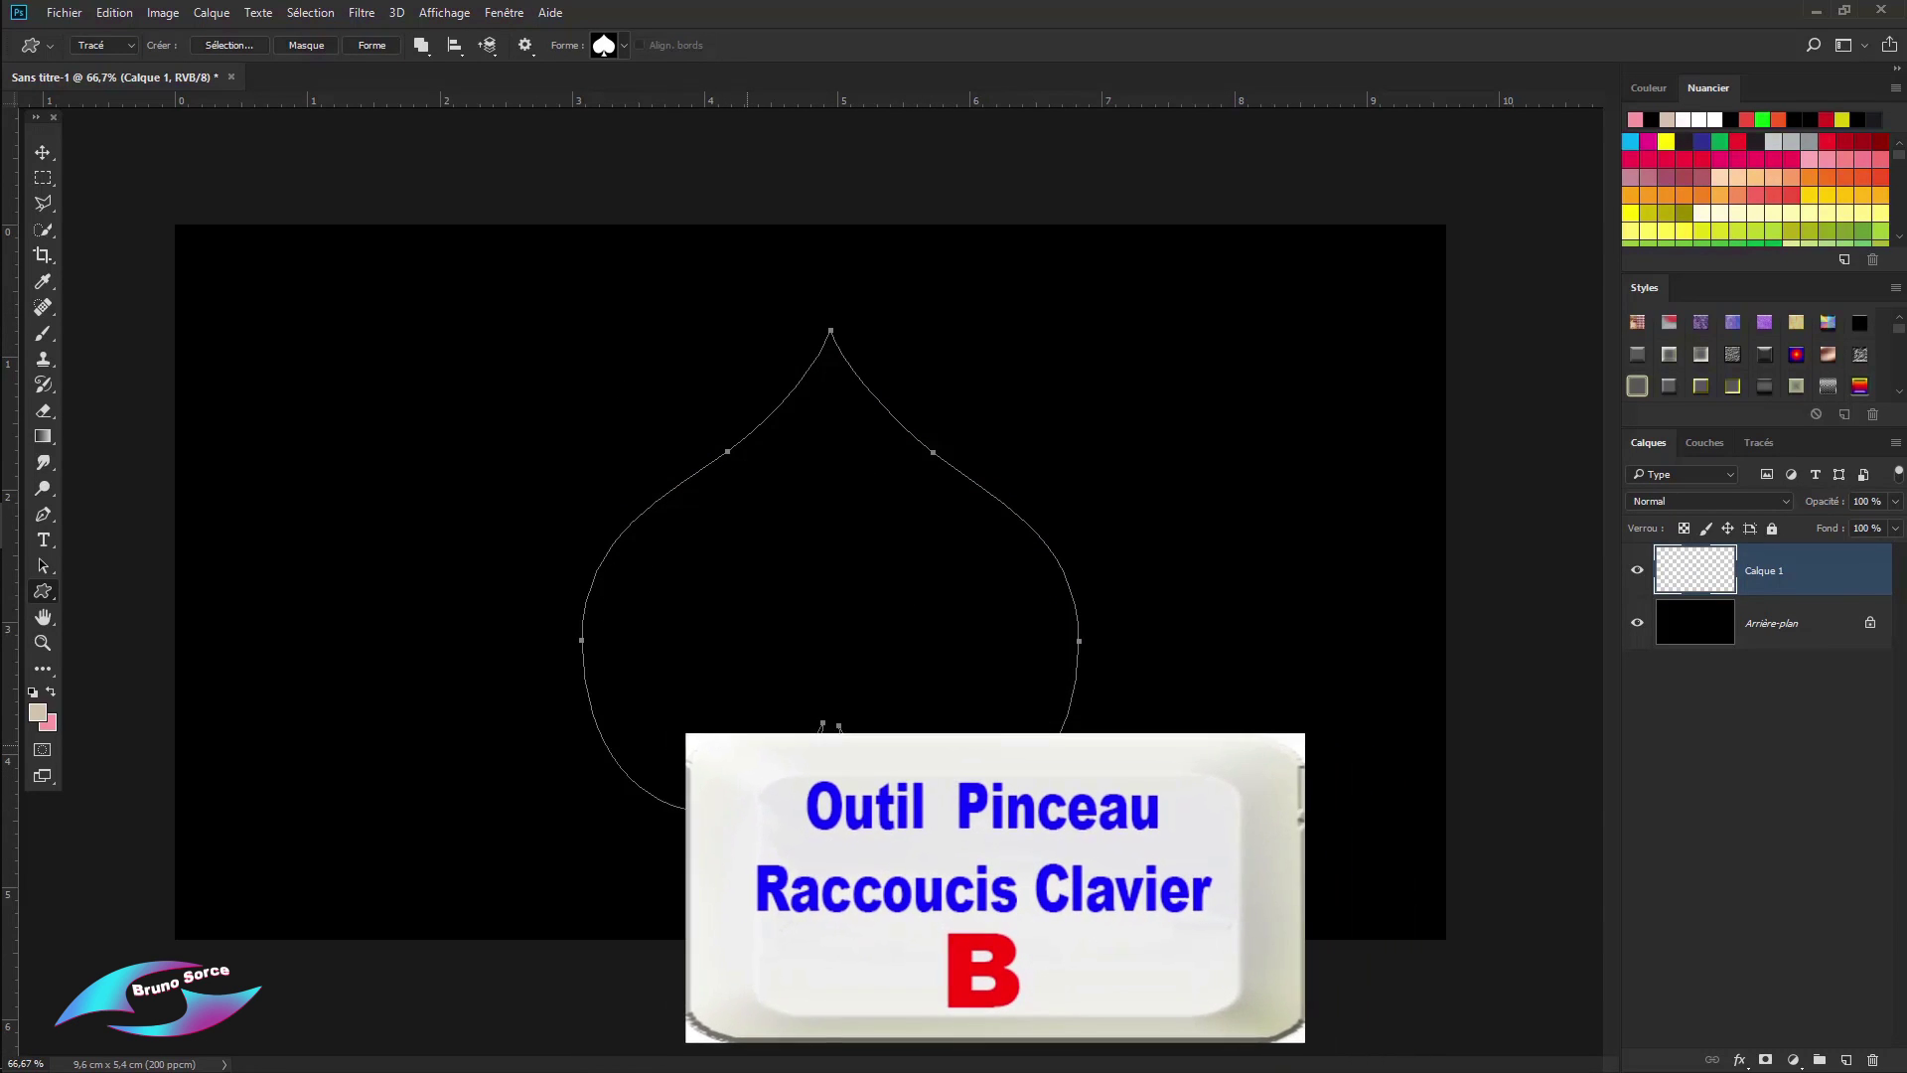
# Step: Switch the brush to the four-pointed sparkle tip with 127% spacing and a size of 48 px
pyautogui.press('b')
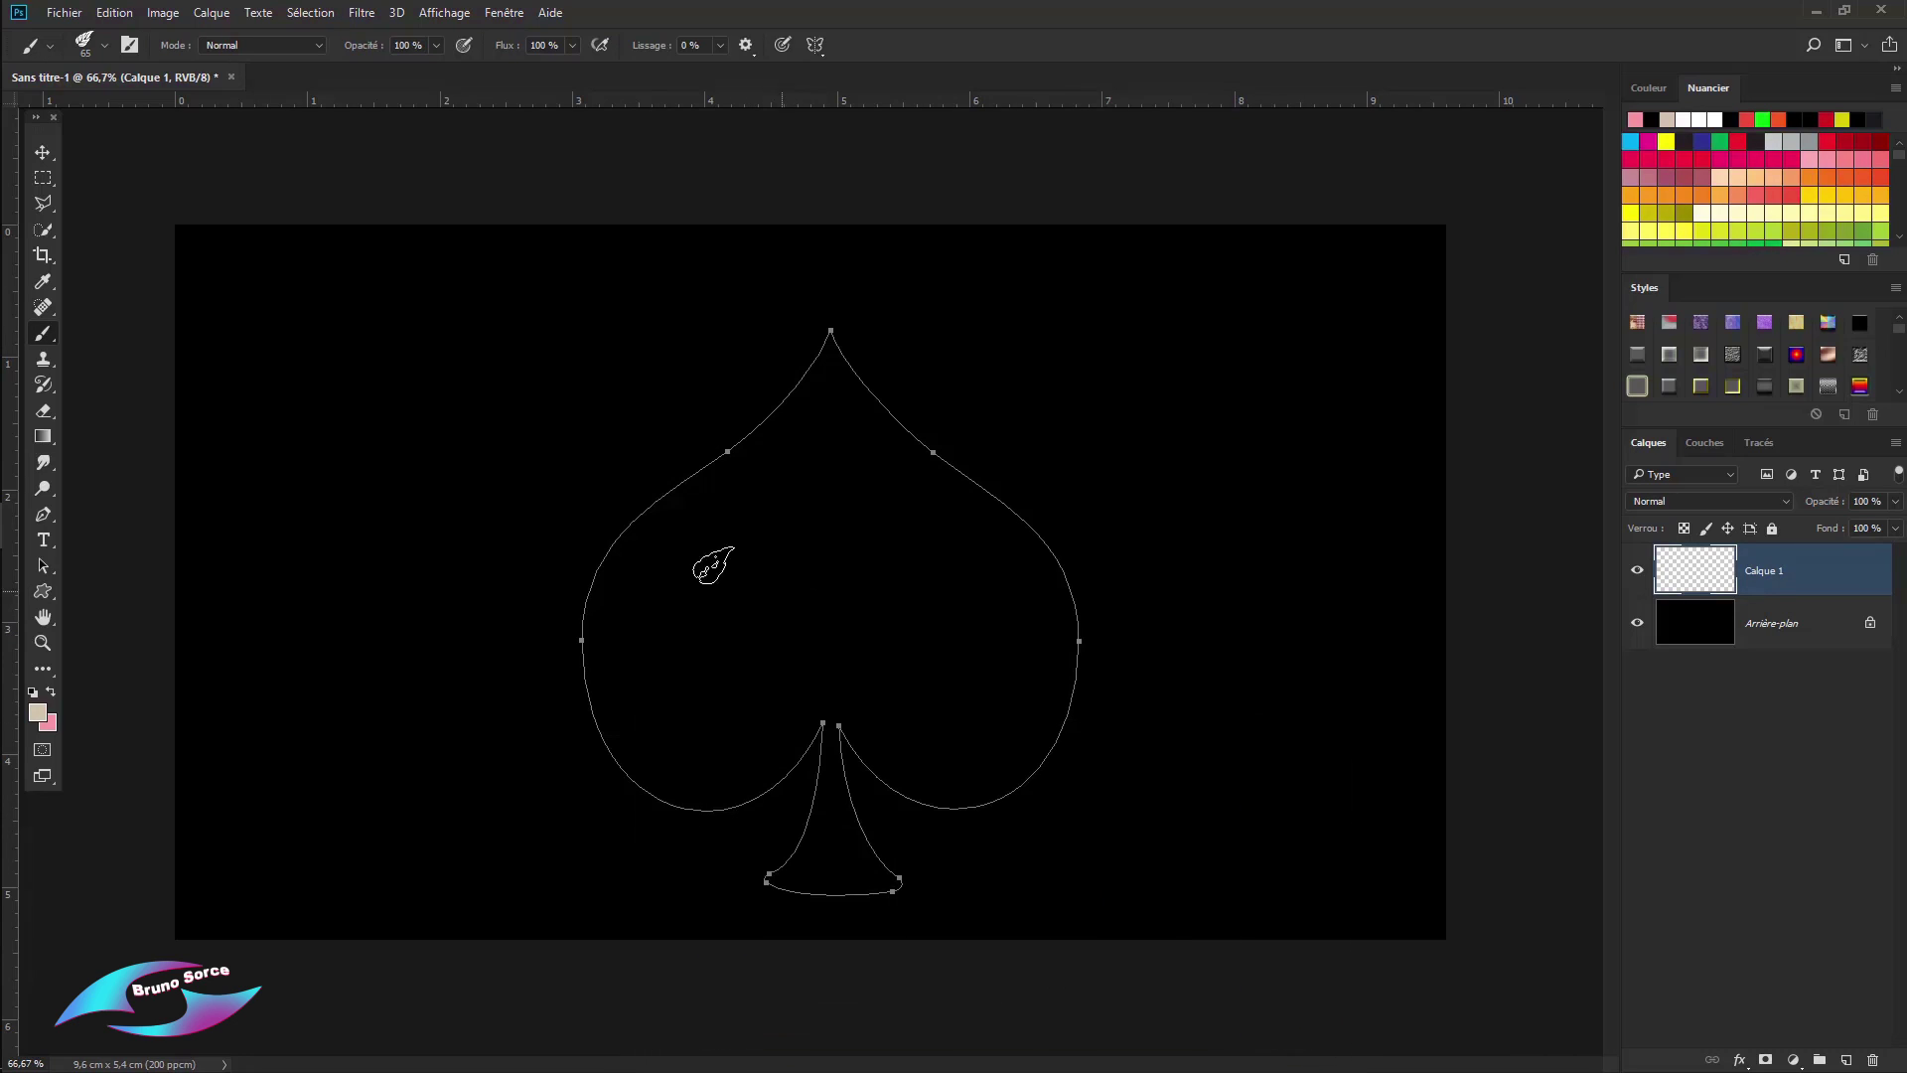
pyautogui.click(130, 45)
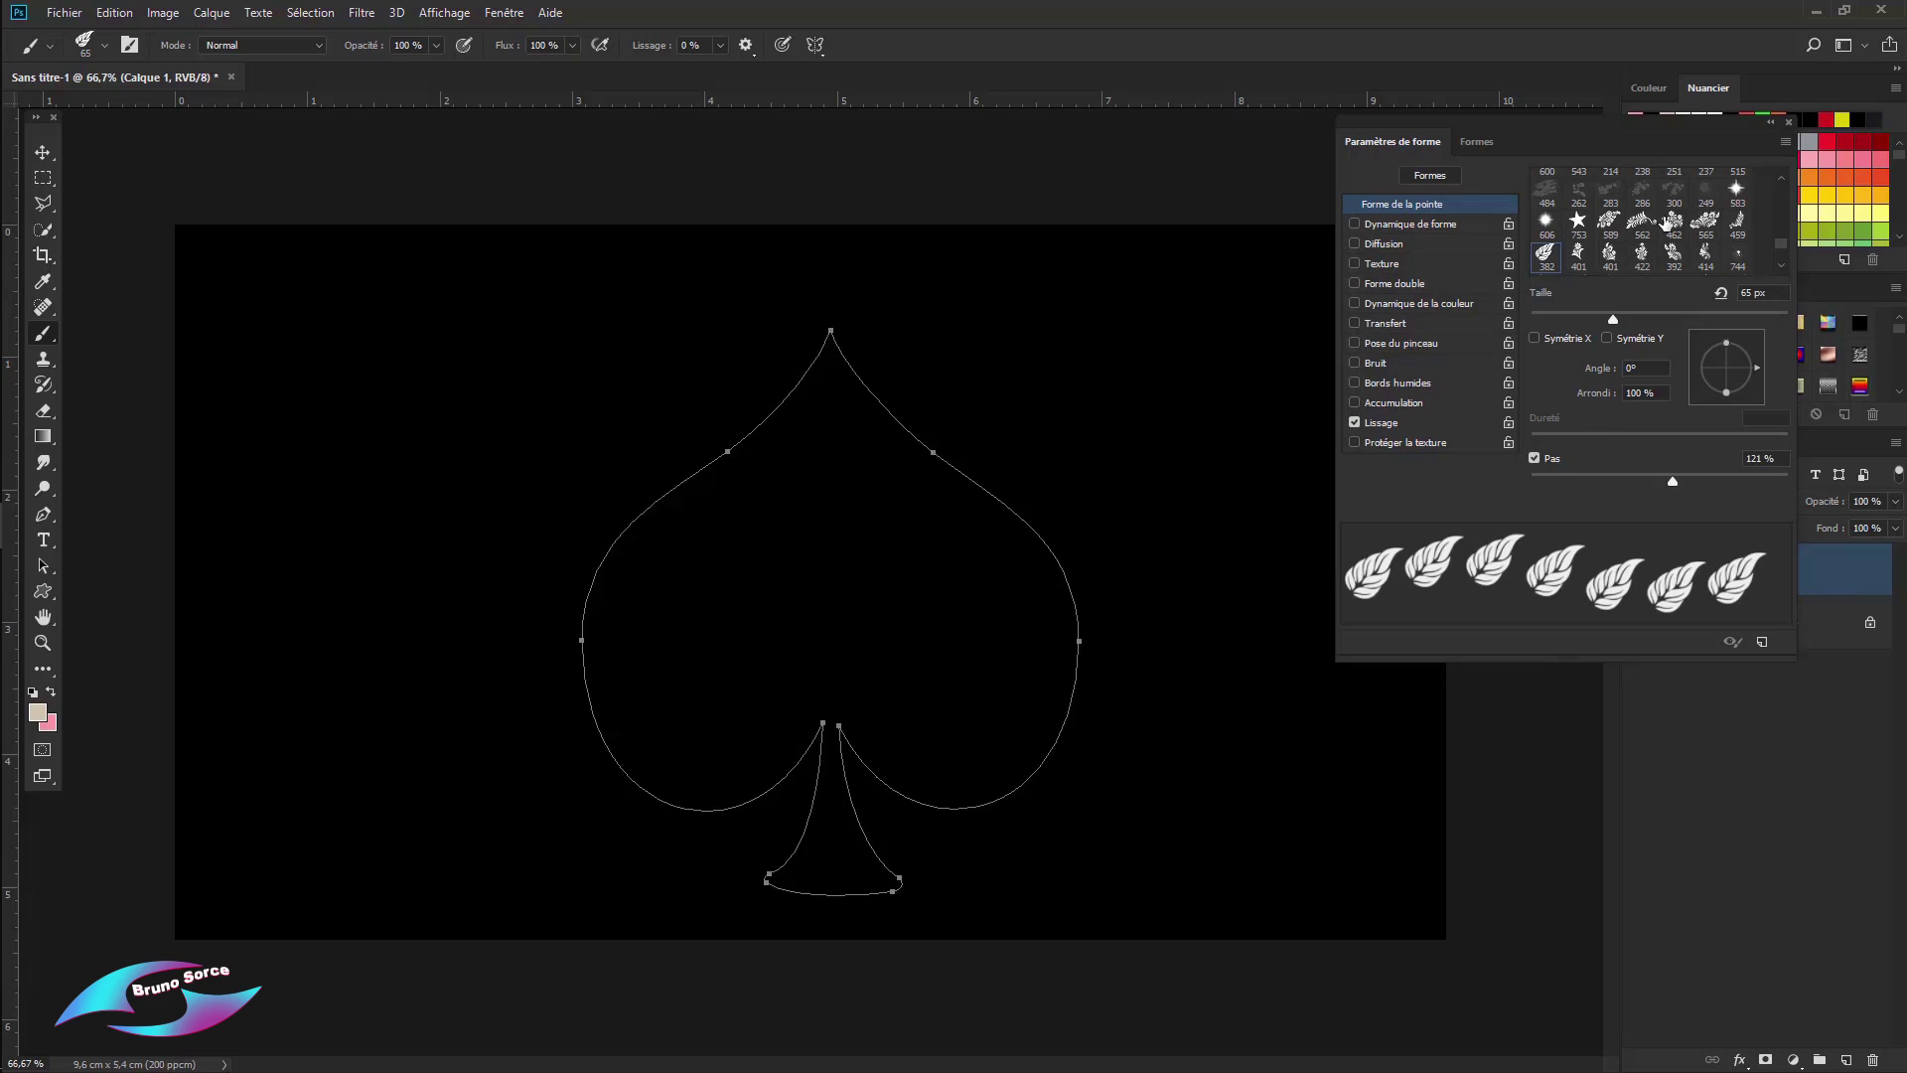
pyautogui.click(1733, 193)
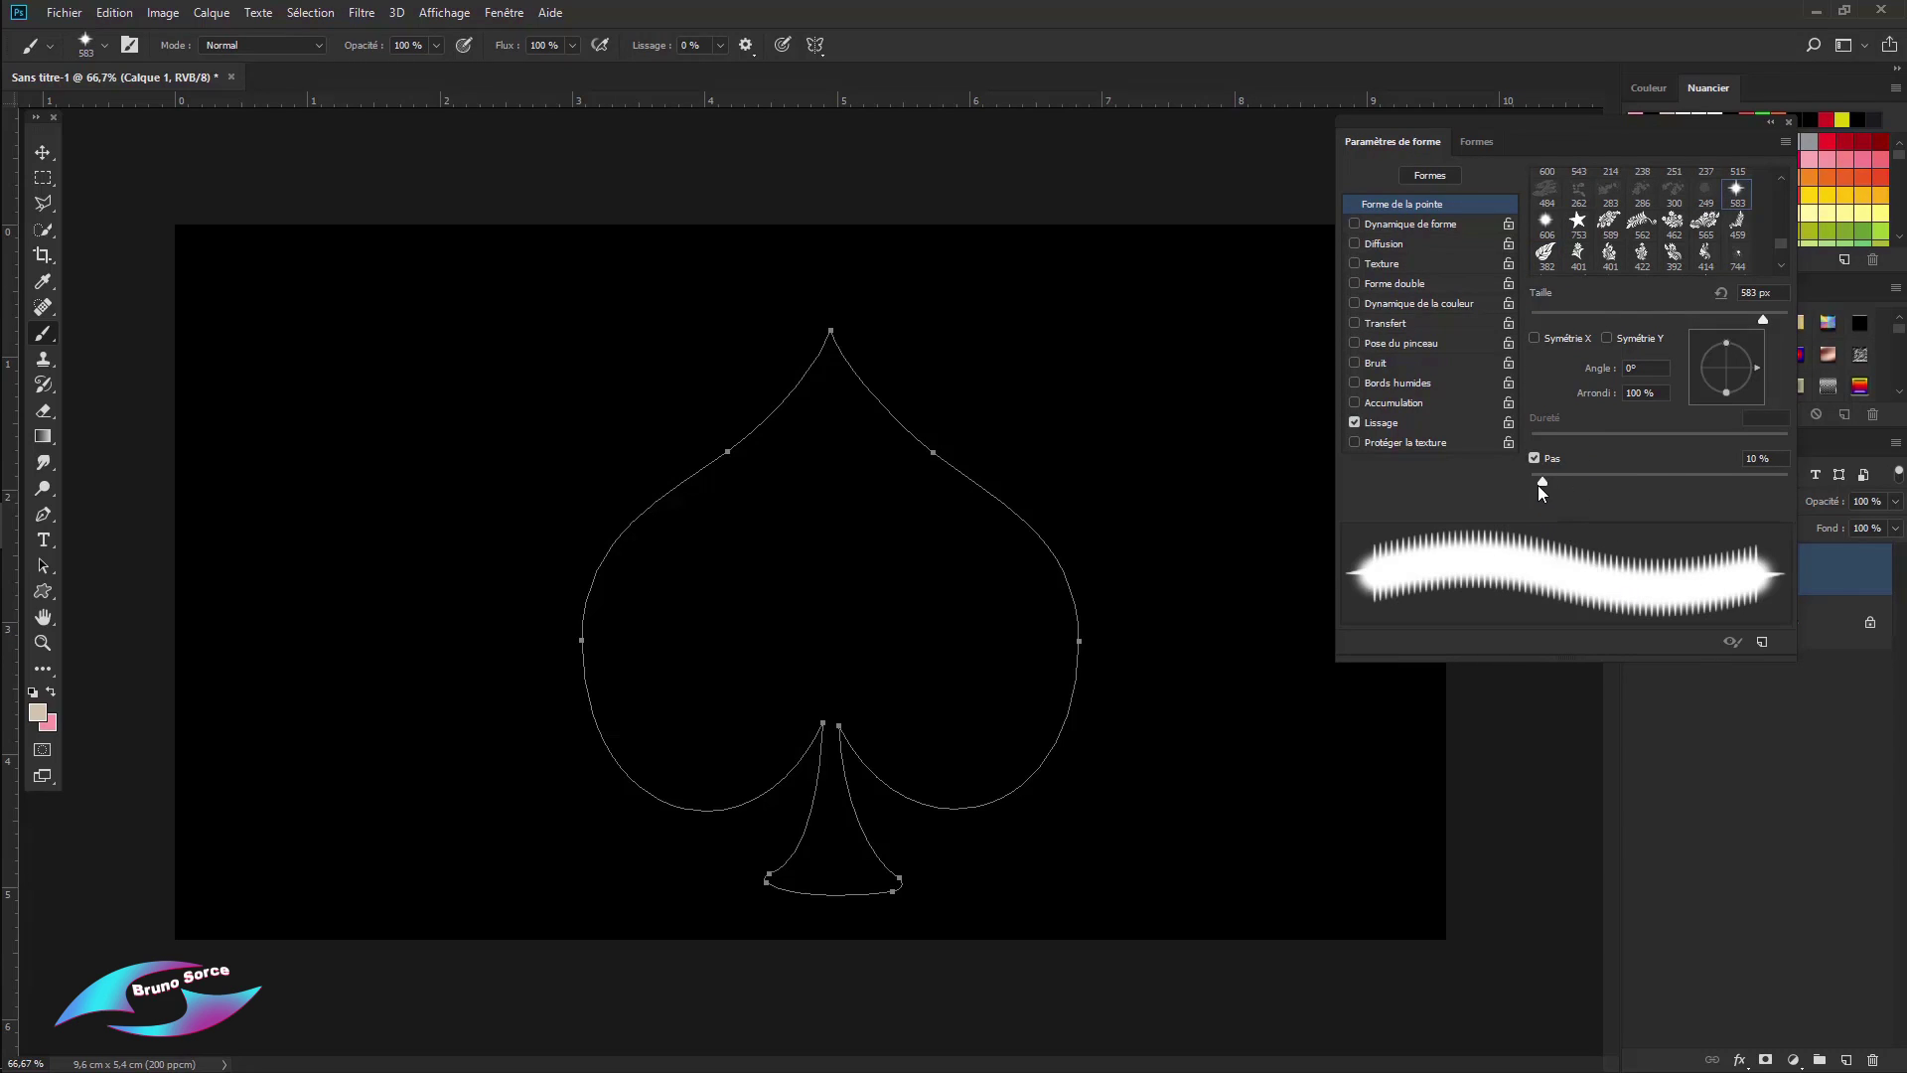
pyautogui.moveTo(1541, 479); pyautogui.dragTo(1677, 474)
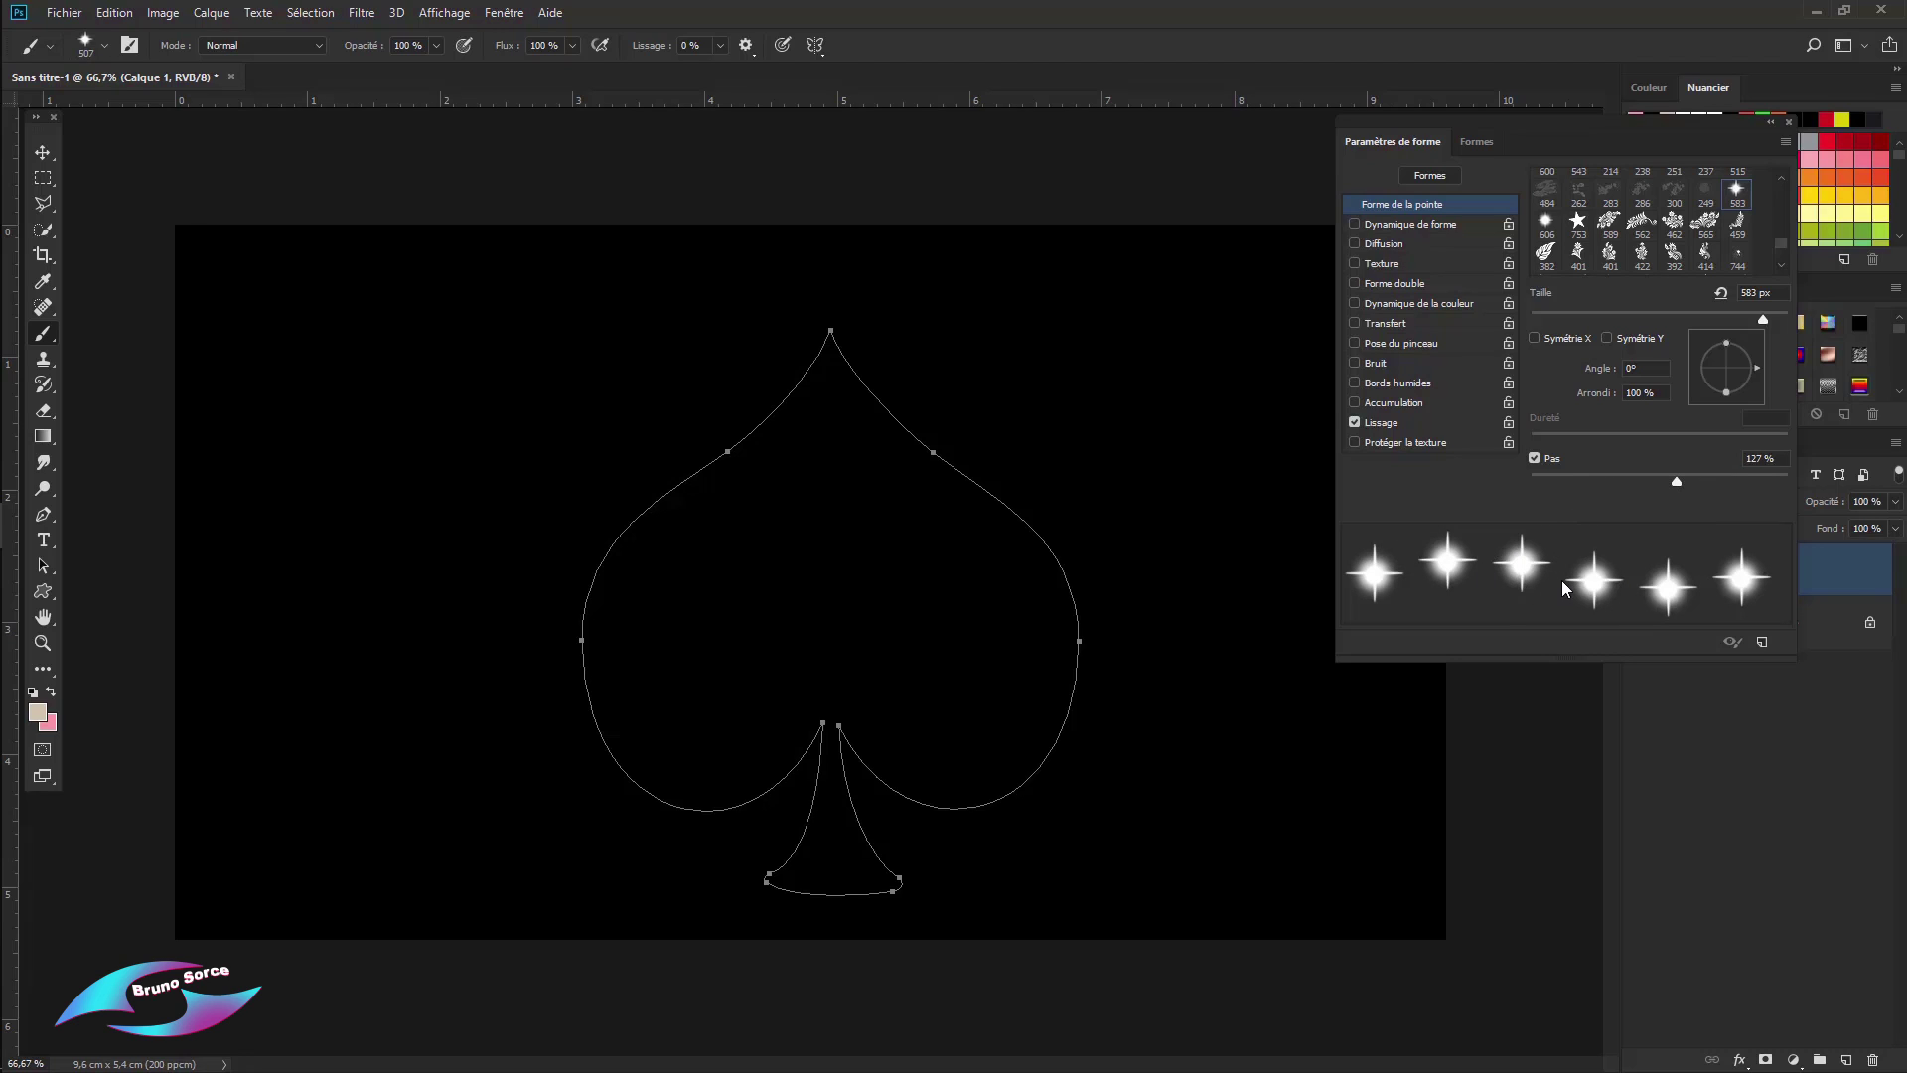
pyautogui.rightClick(938, 461)
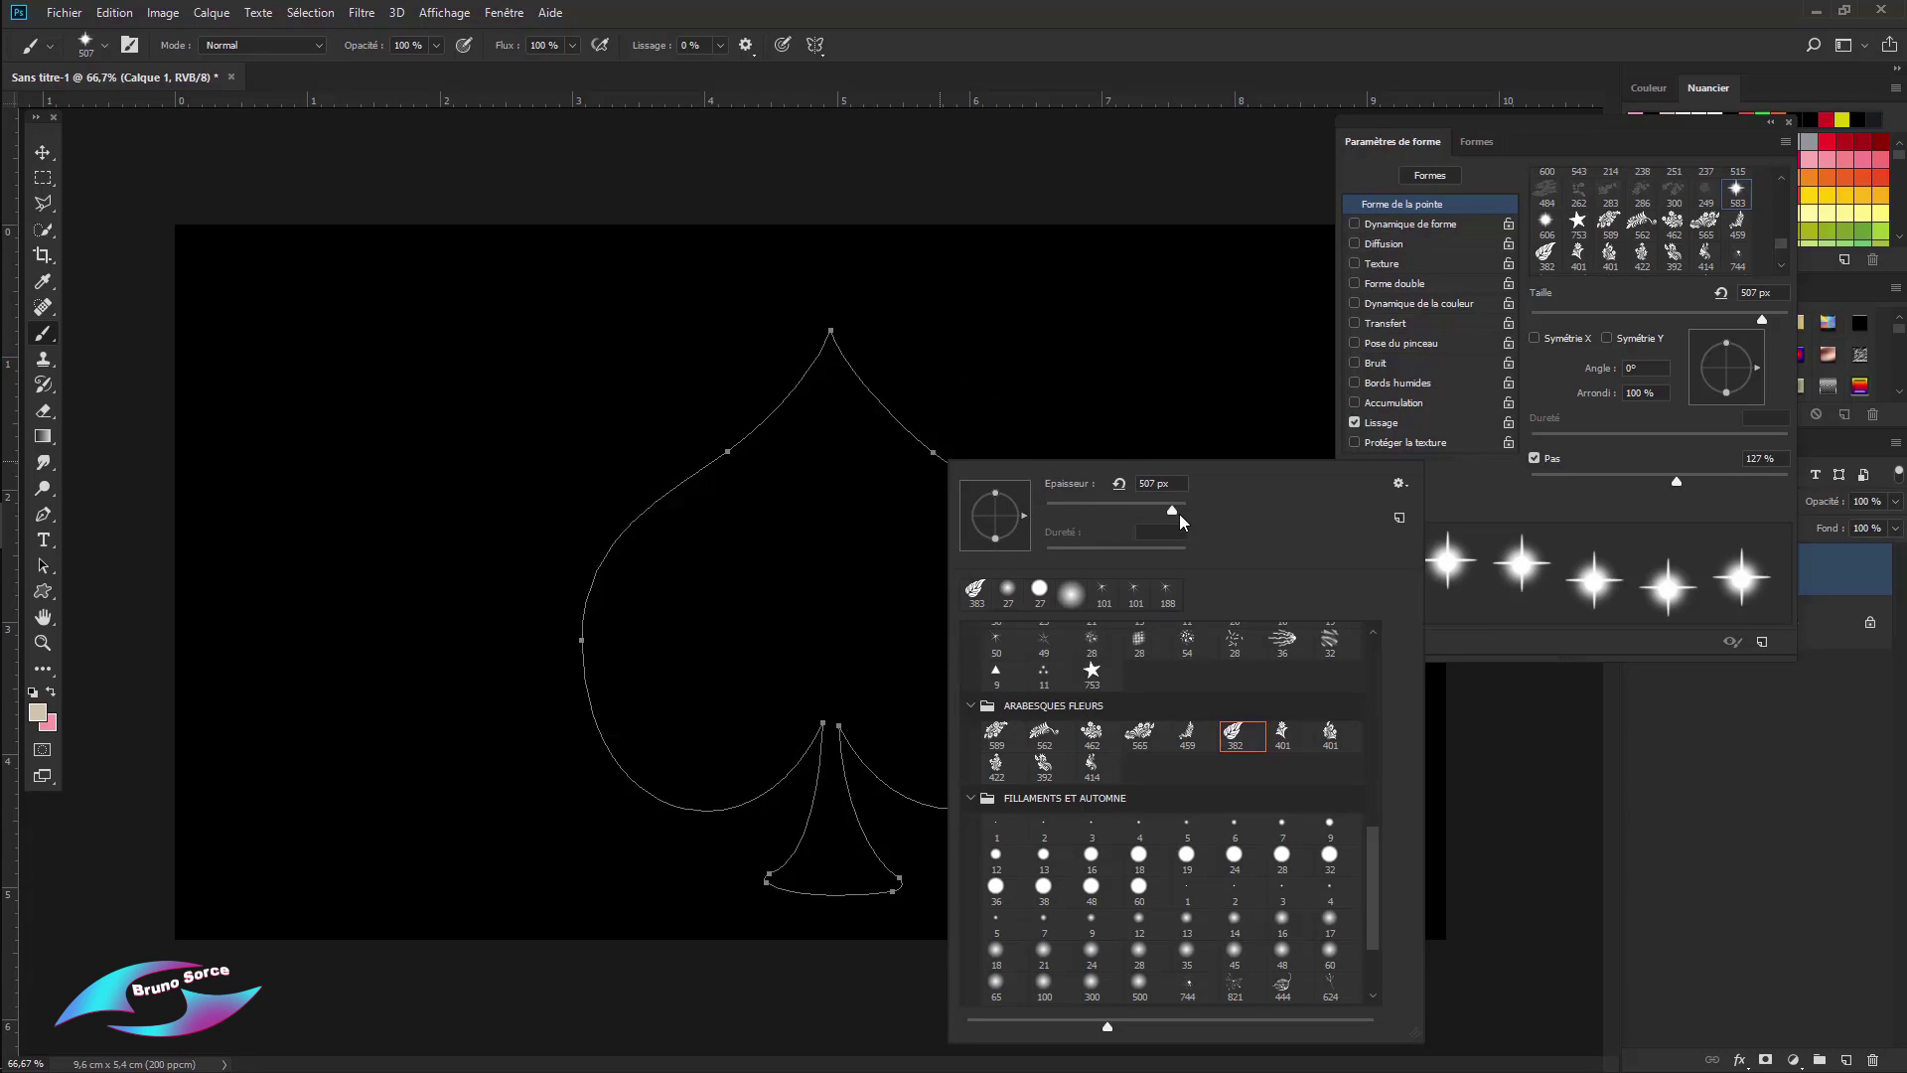
pyautogui.moveTo(1090, 509); pyautogui.dragTo(1078, 506)
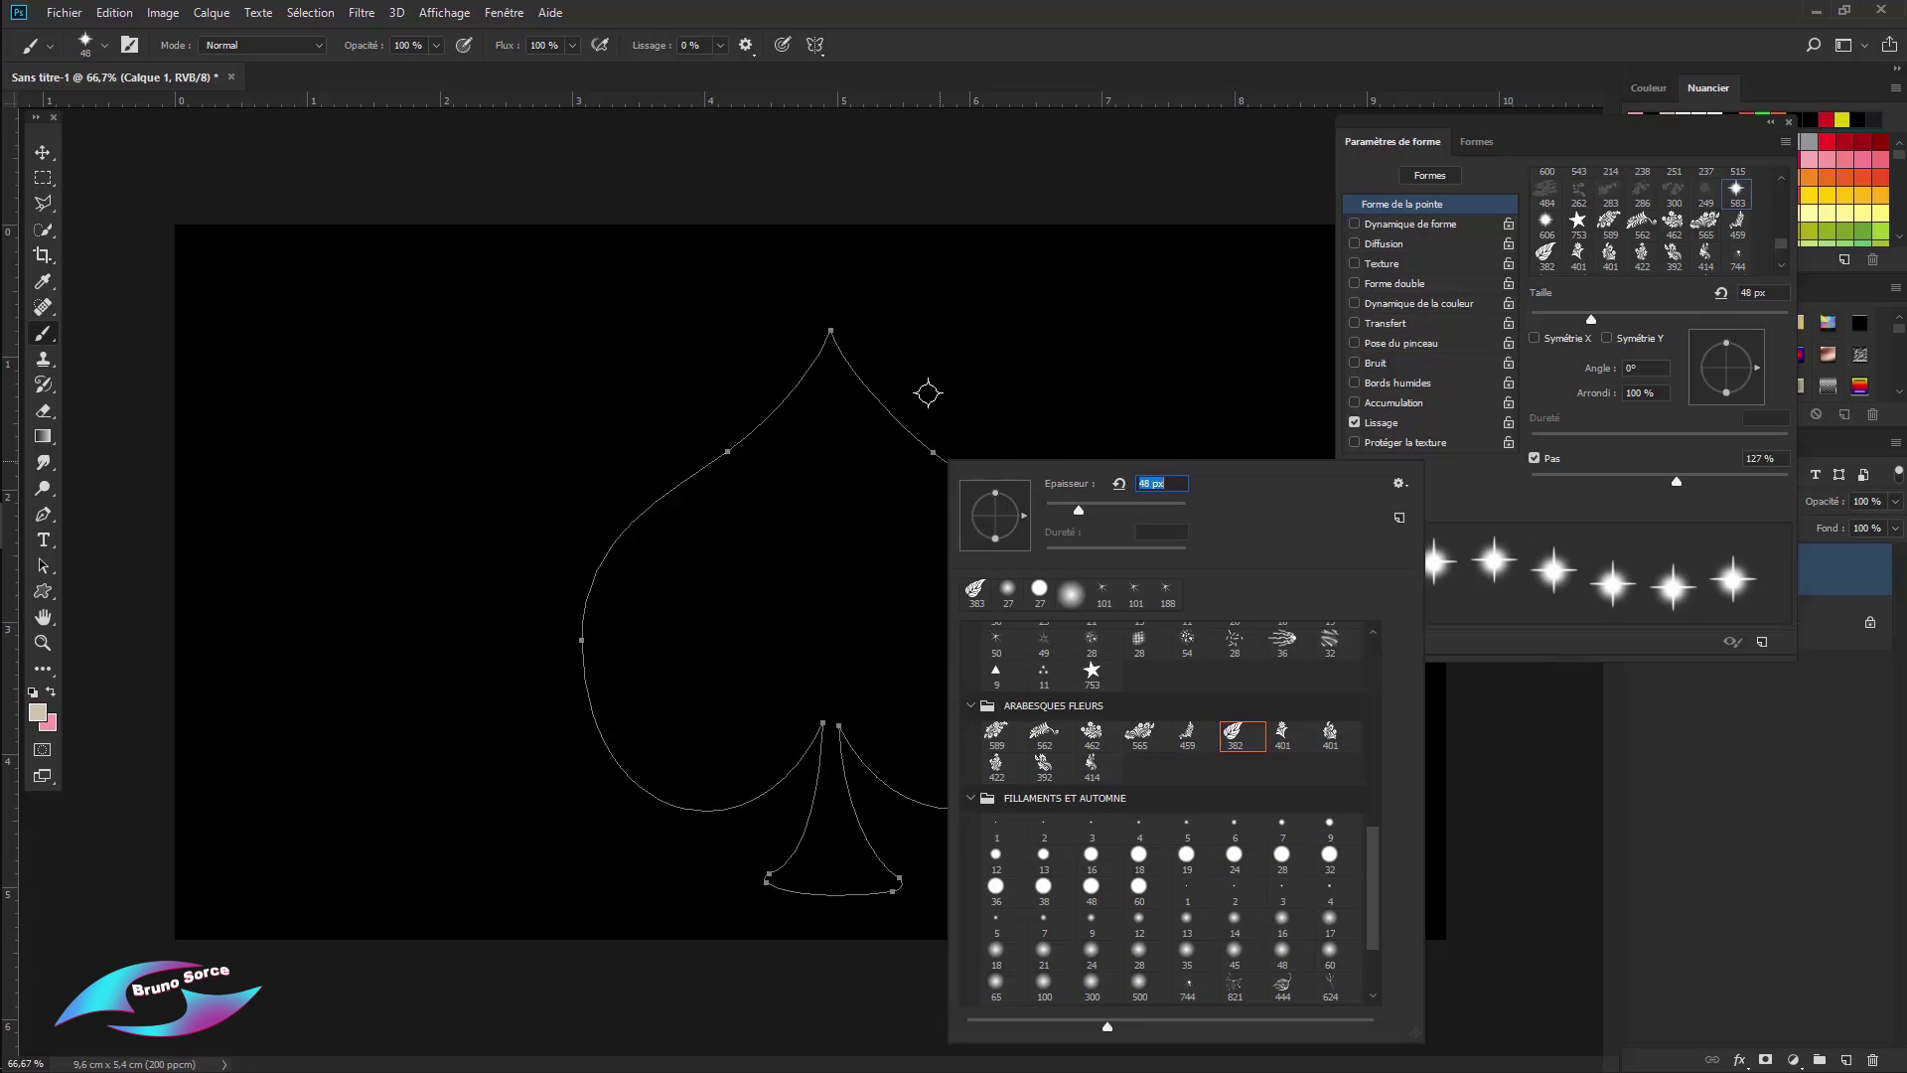
pyautogui.click(1066, 44)
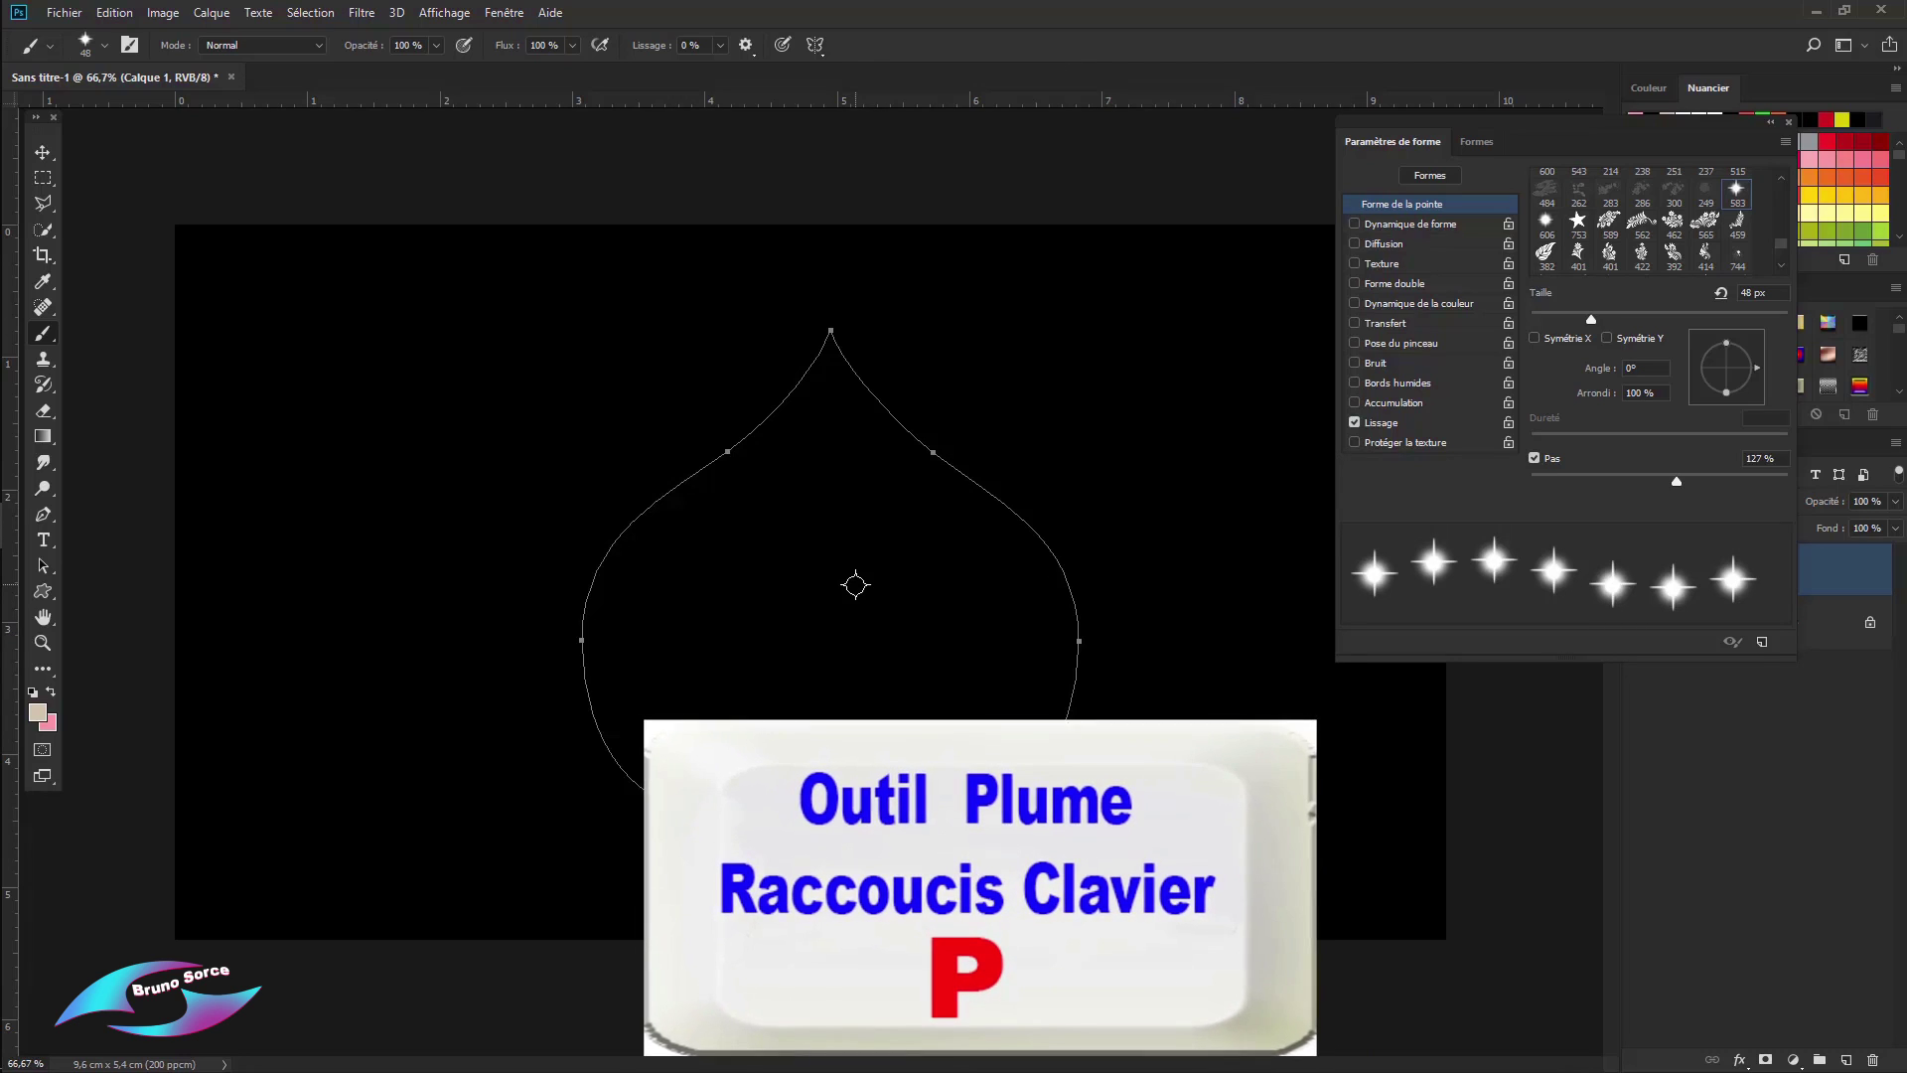
# Step: Stroke the spade path with the sparkle brush without simulated pressure, and close the brush settings
pyautogui.press('p')
pyautogui.rightClick(855, 584)
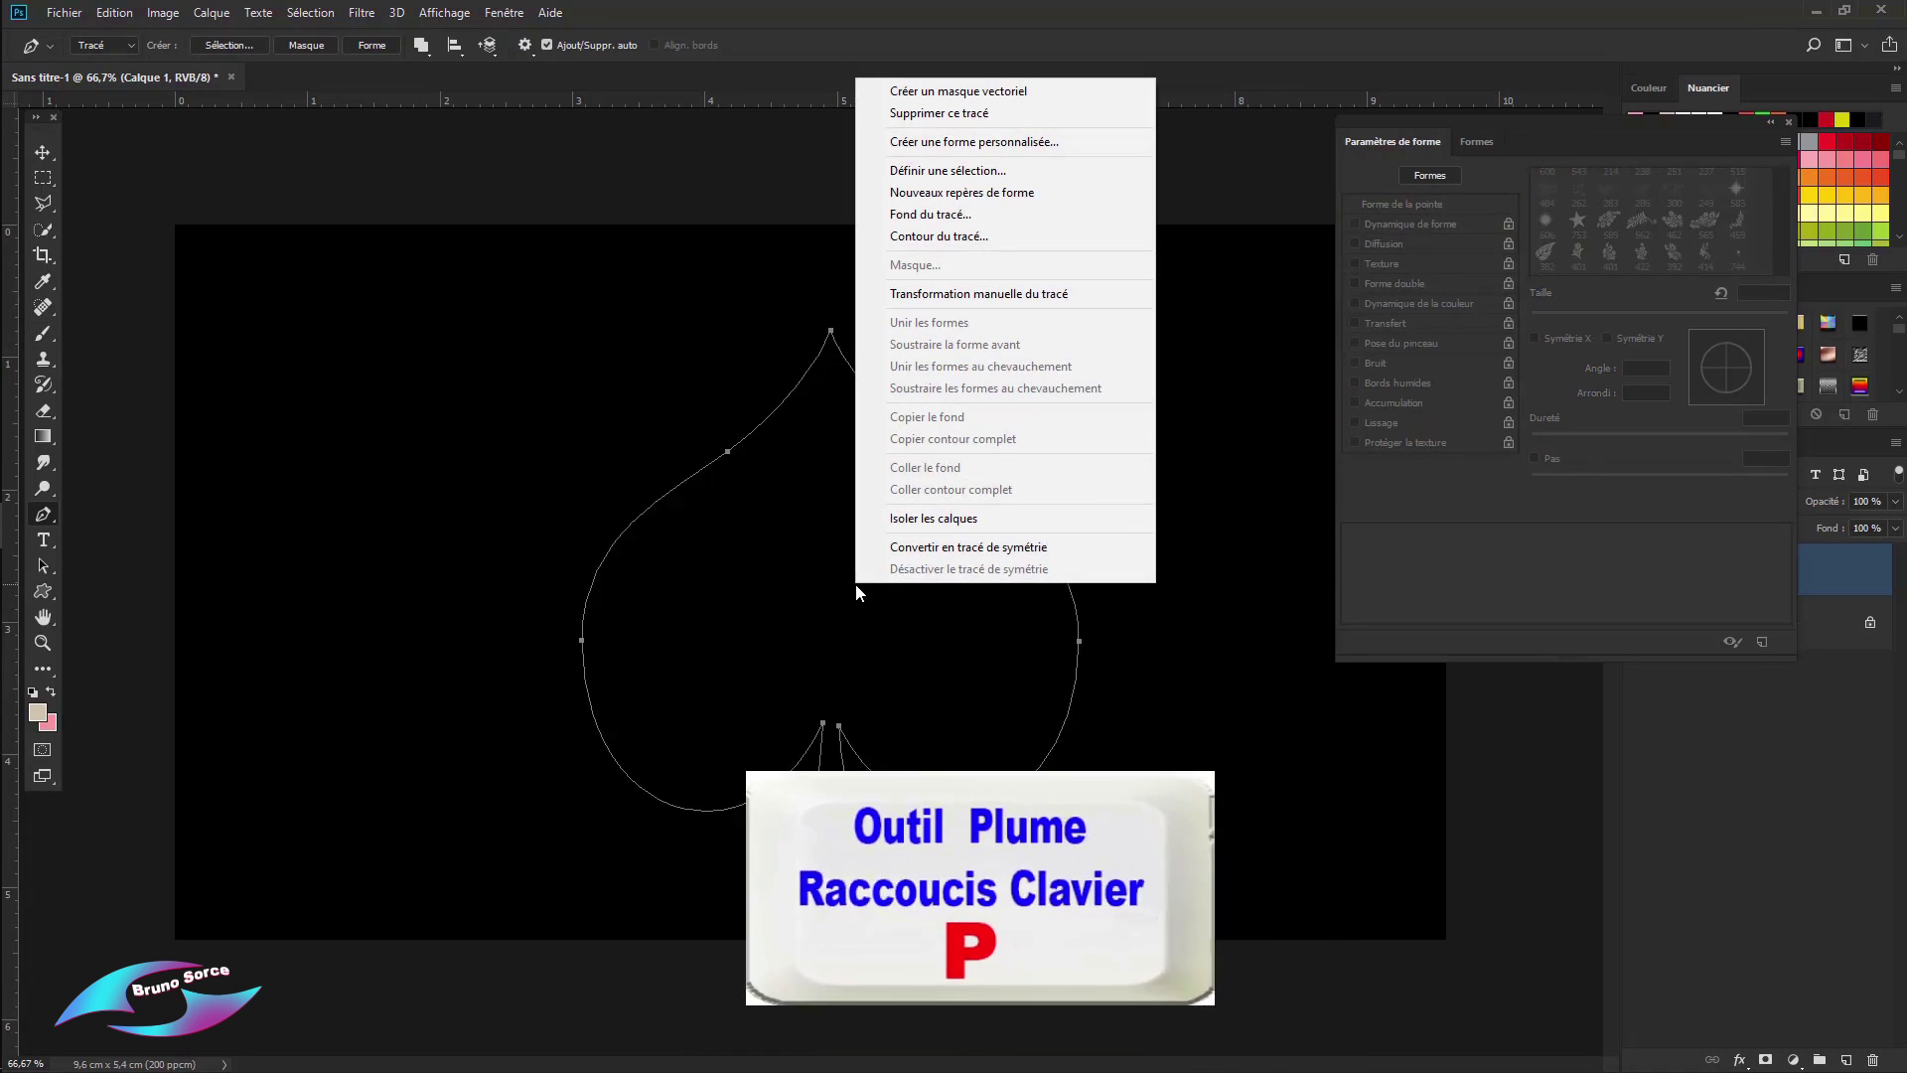
pyautogui.click(932, 240)
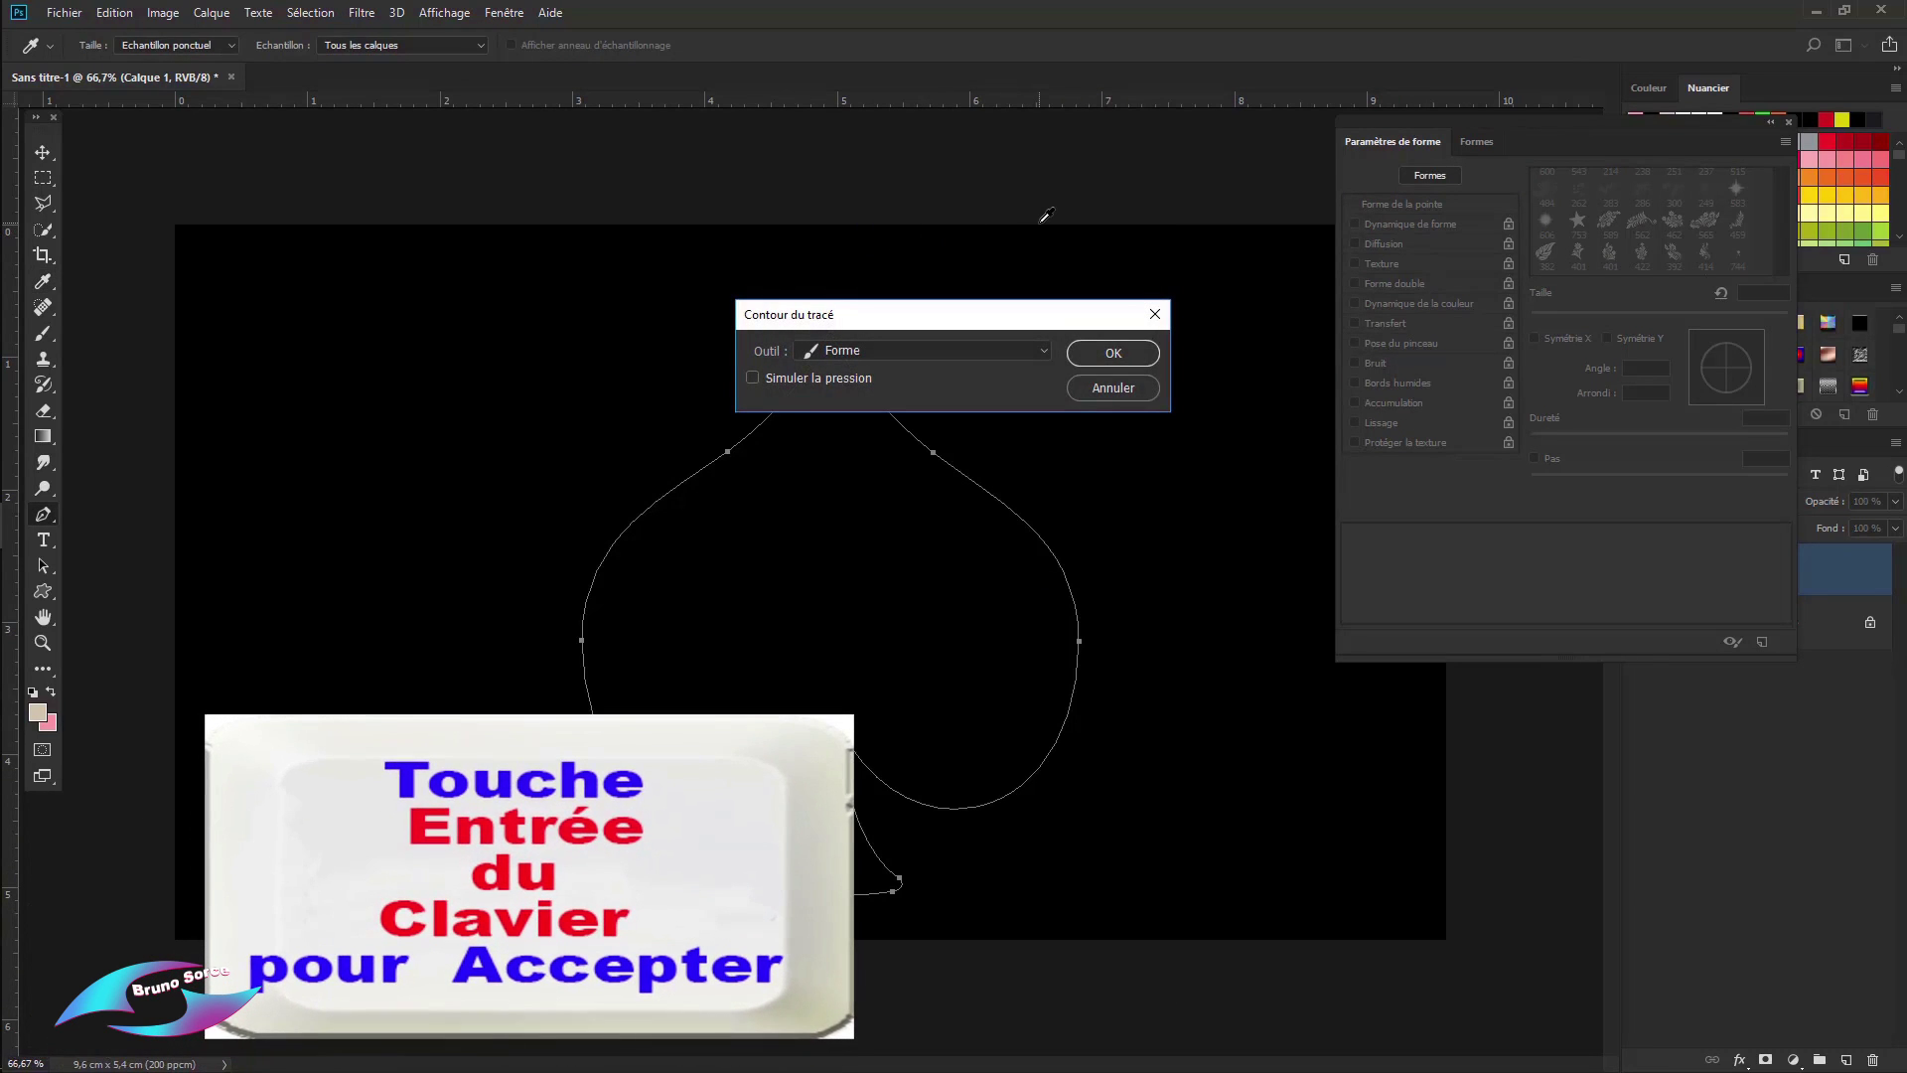
pyautogui.press('Return')
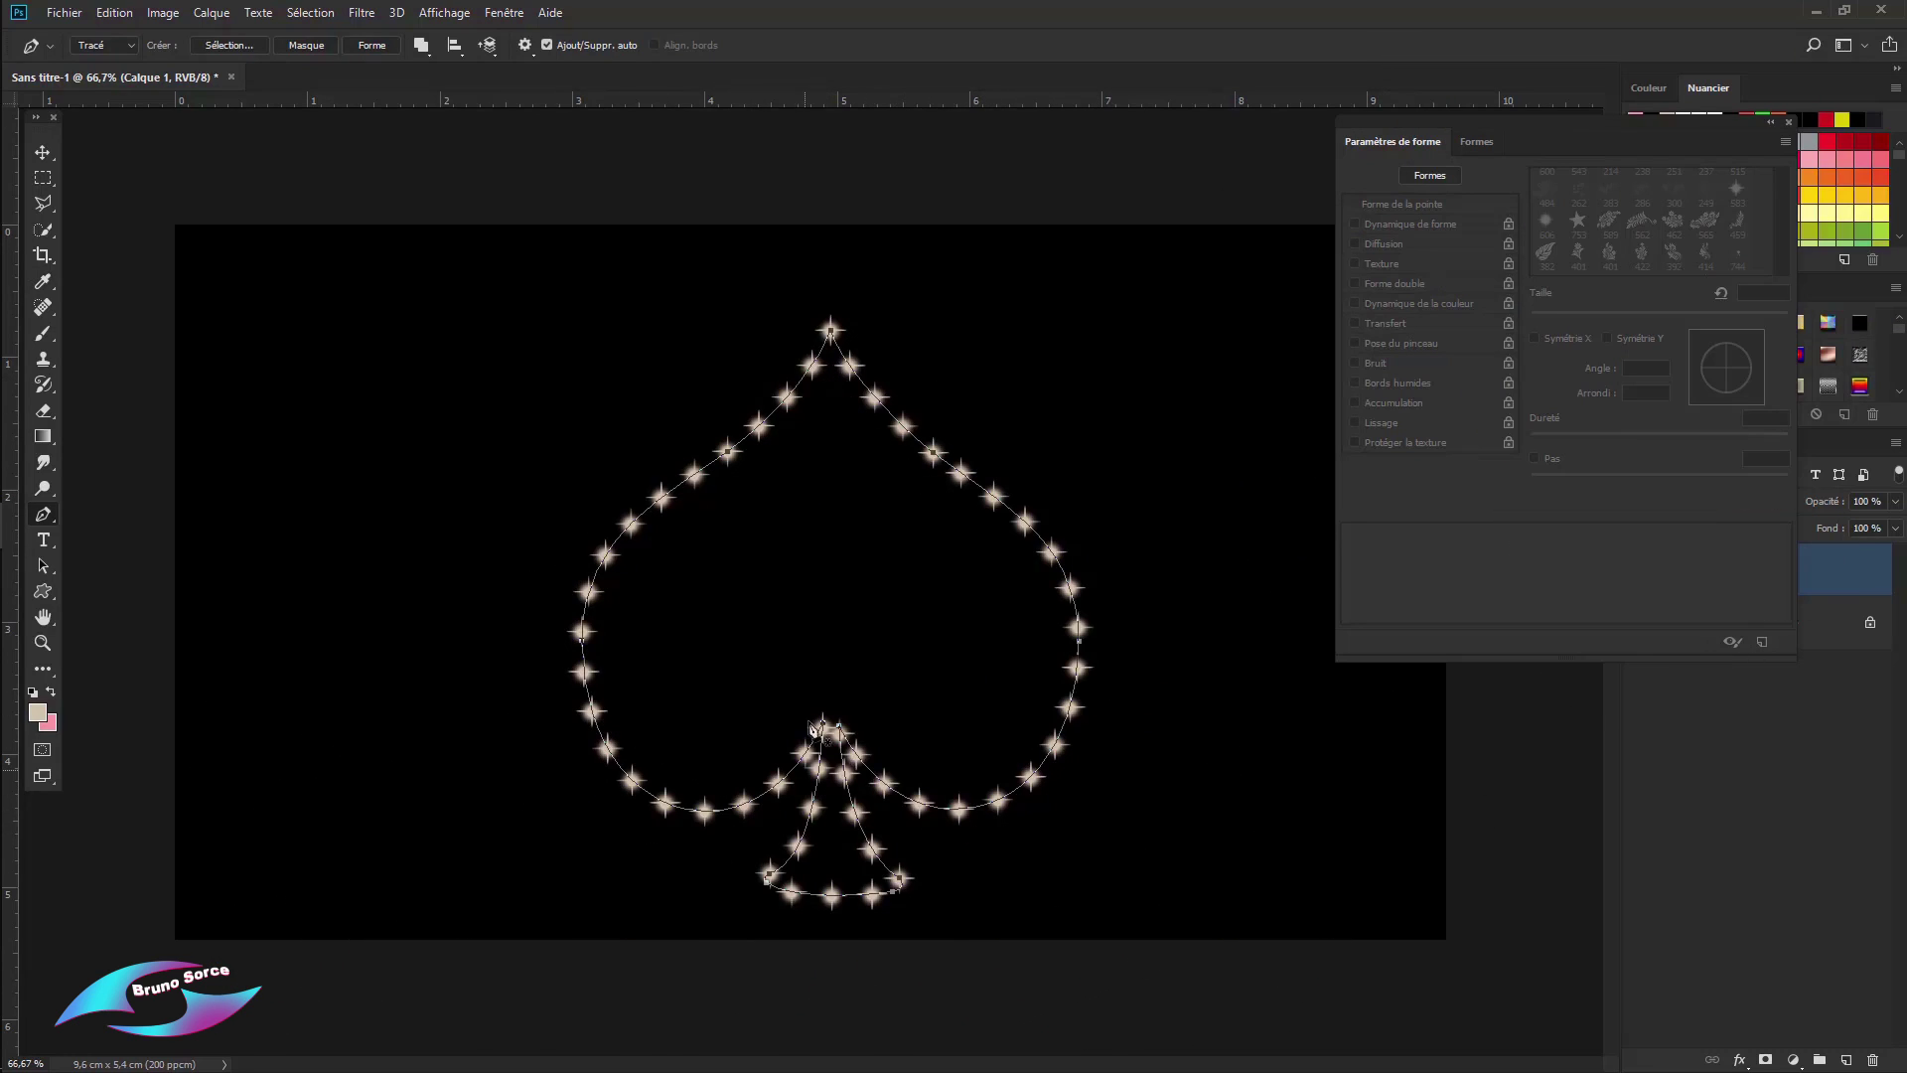
pyautogui.click(1787, 122)
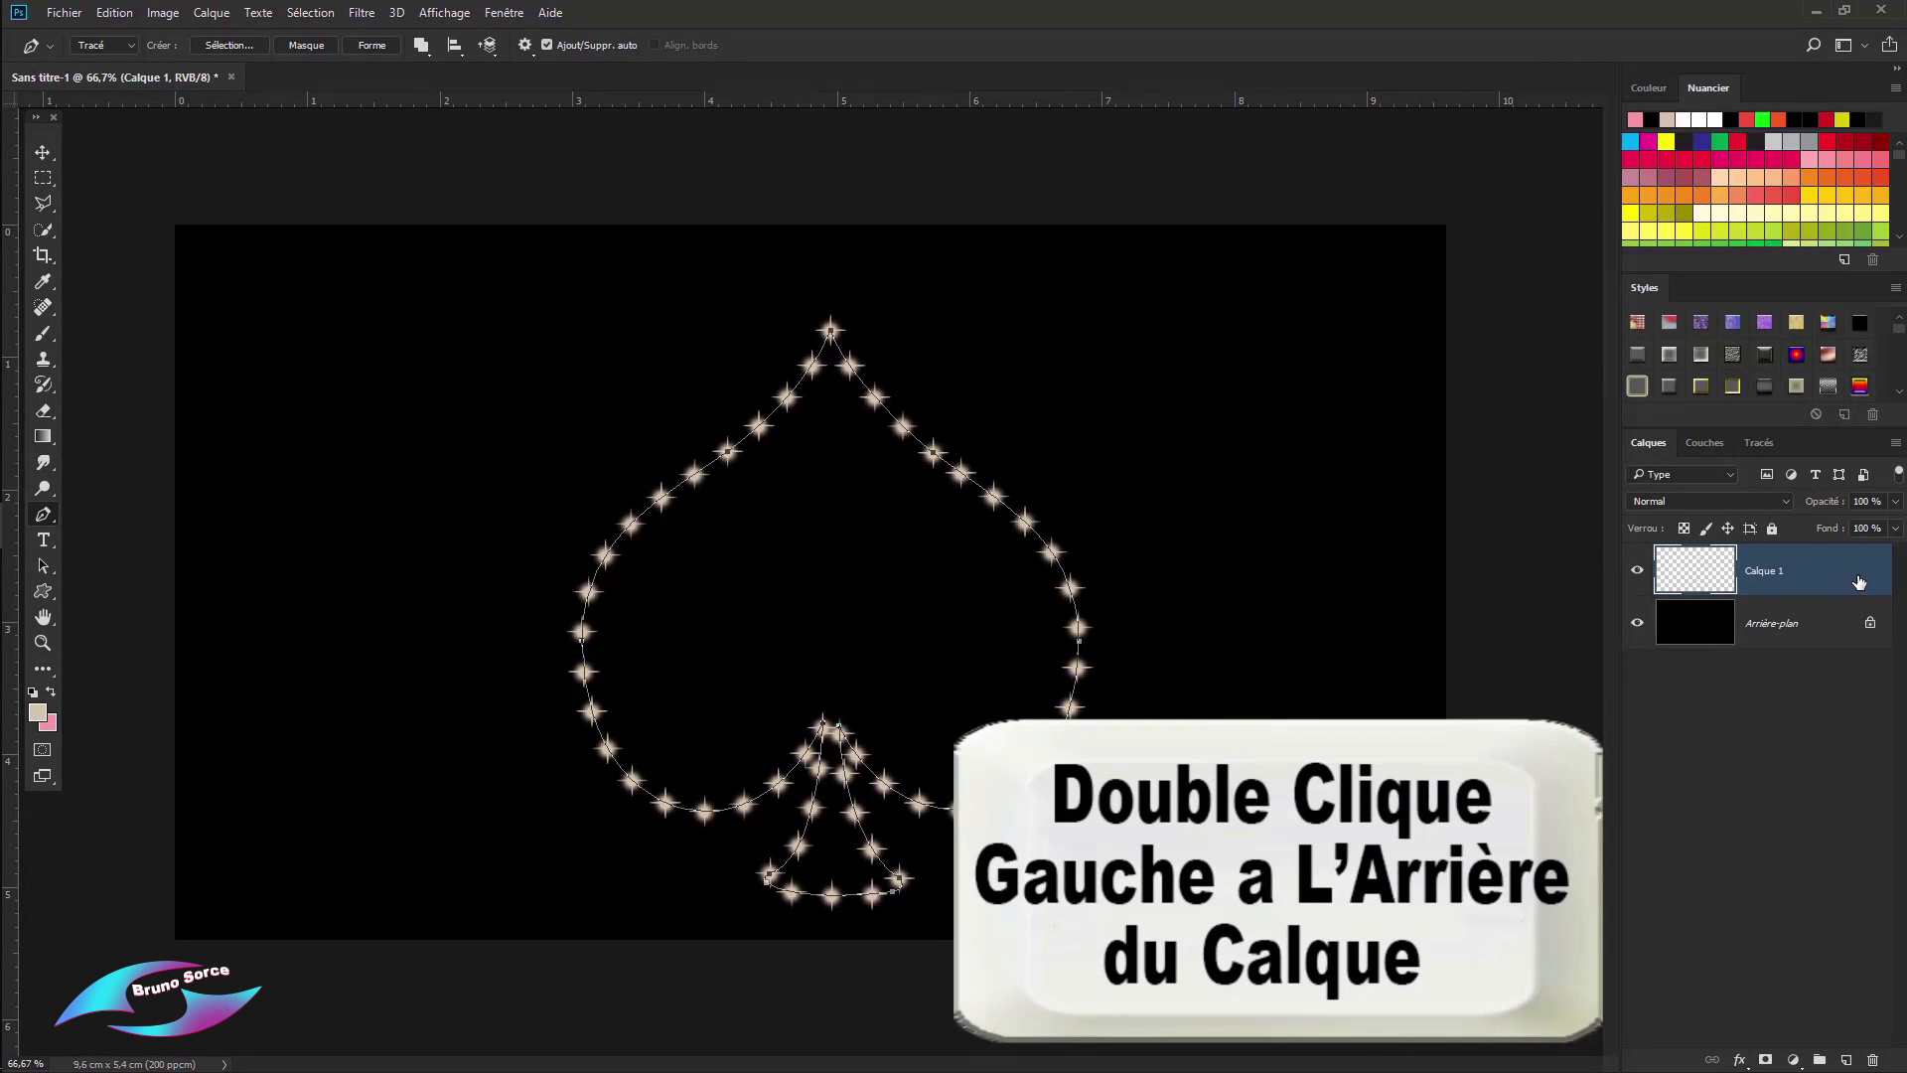
# Step: Apply a yellow (#fcd606) colour overlay at 100% opacity to the sparkle outline on Calque 1
pyautogui.doubleClick(1861, 582)
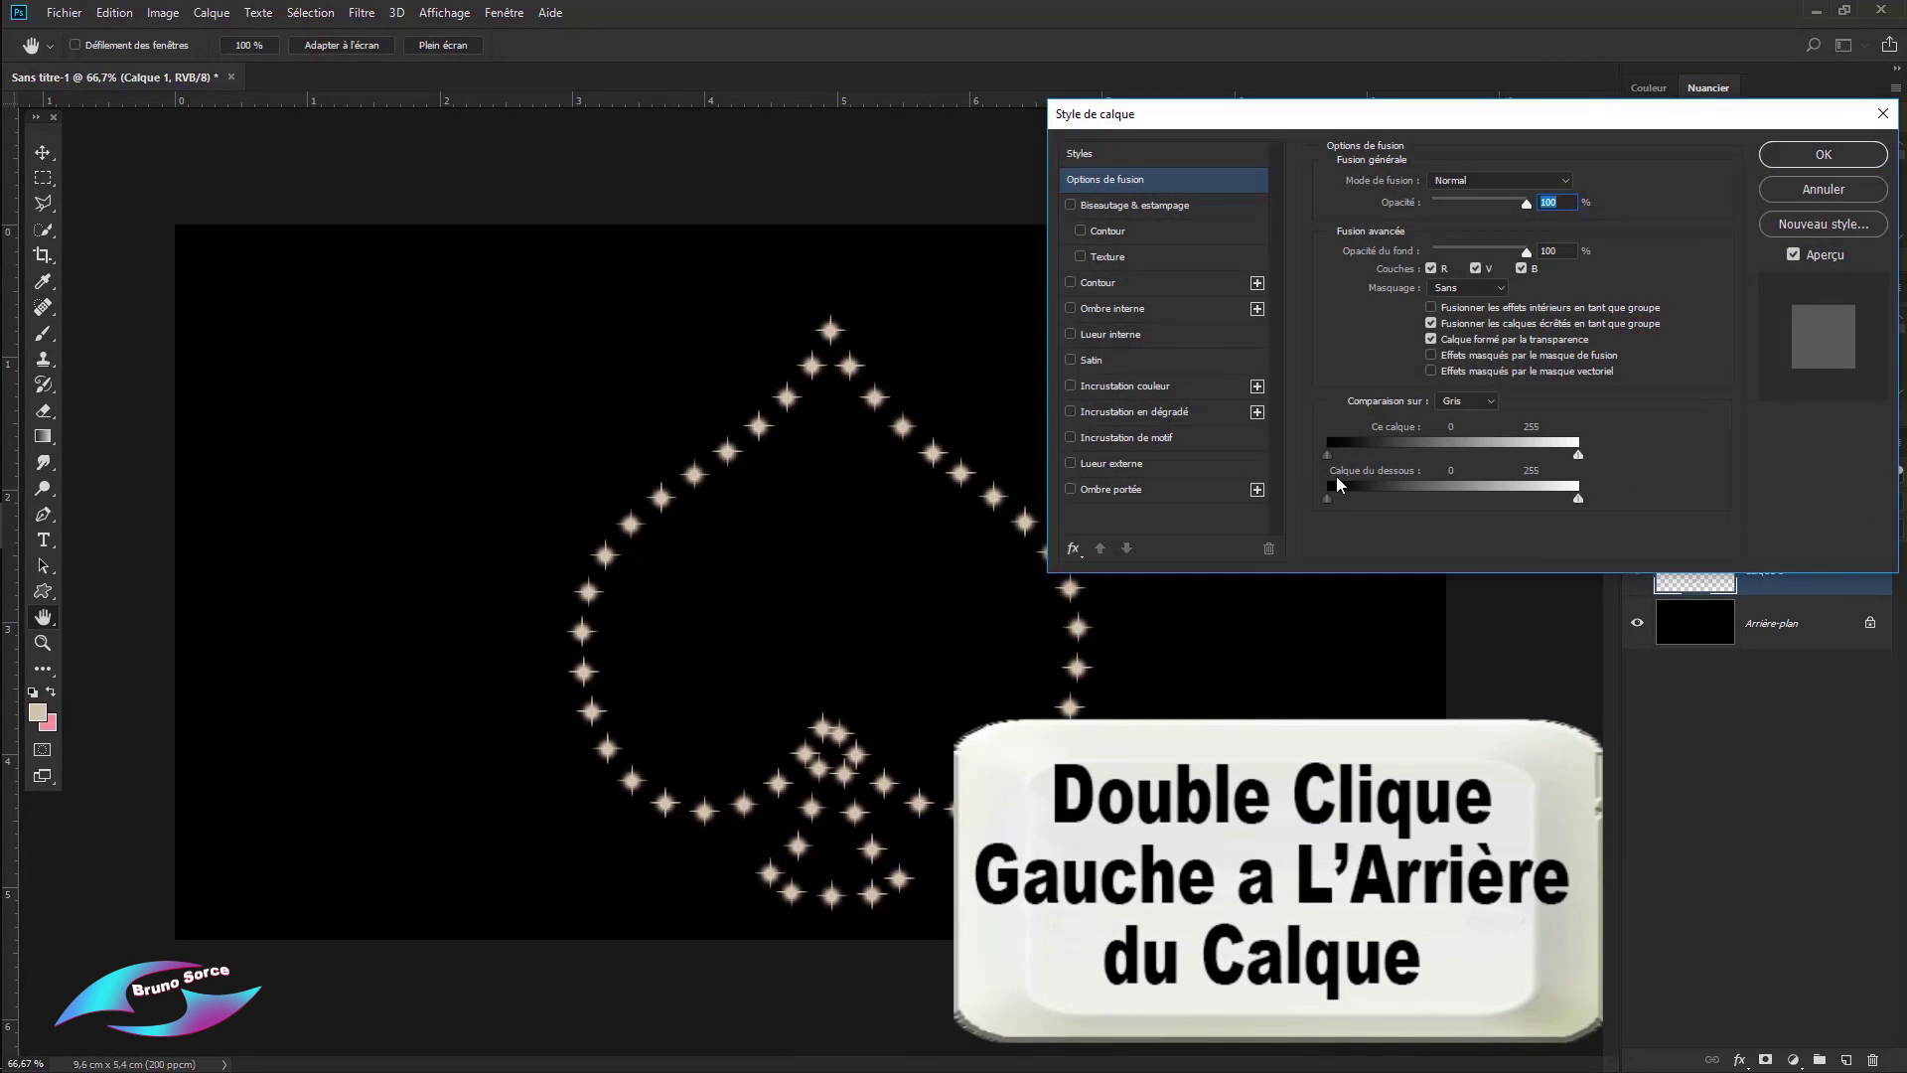
pyautogui.click(1142, 388)
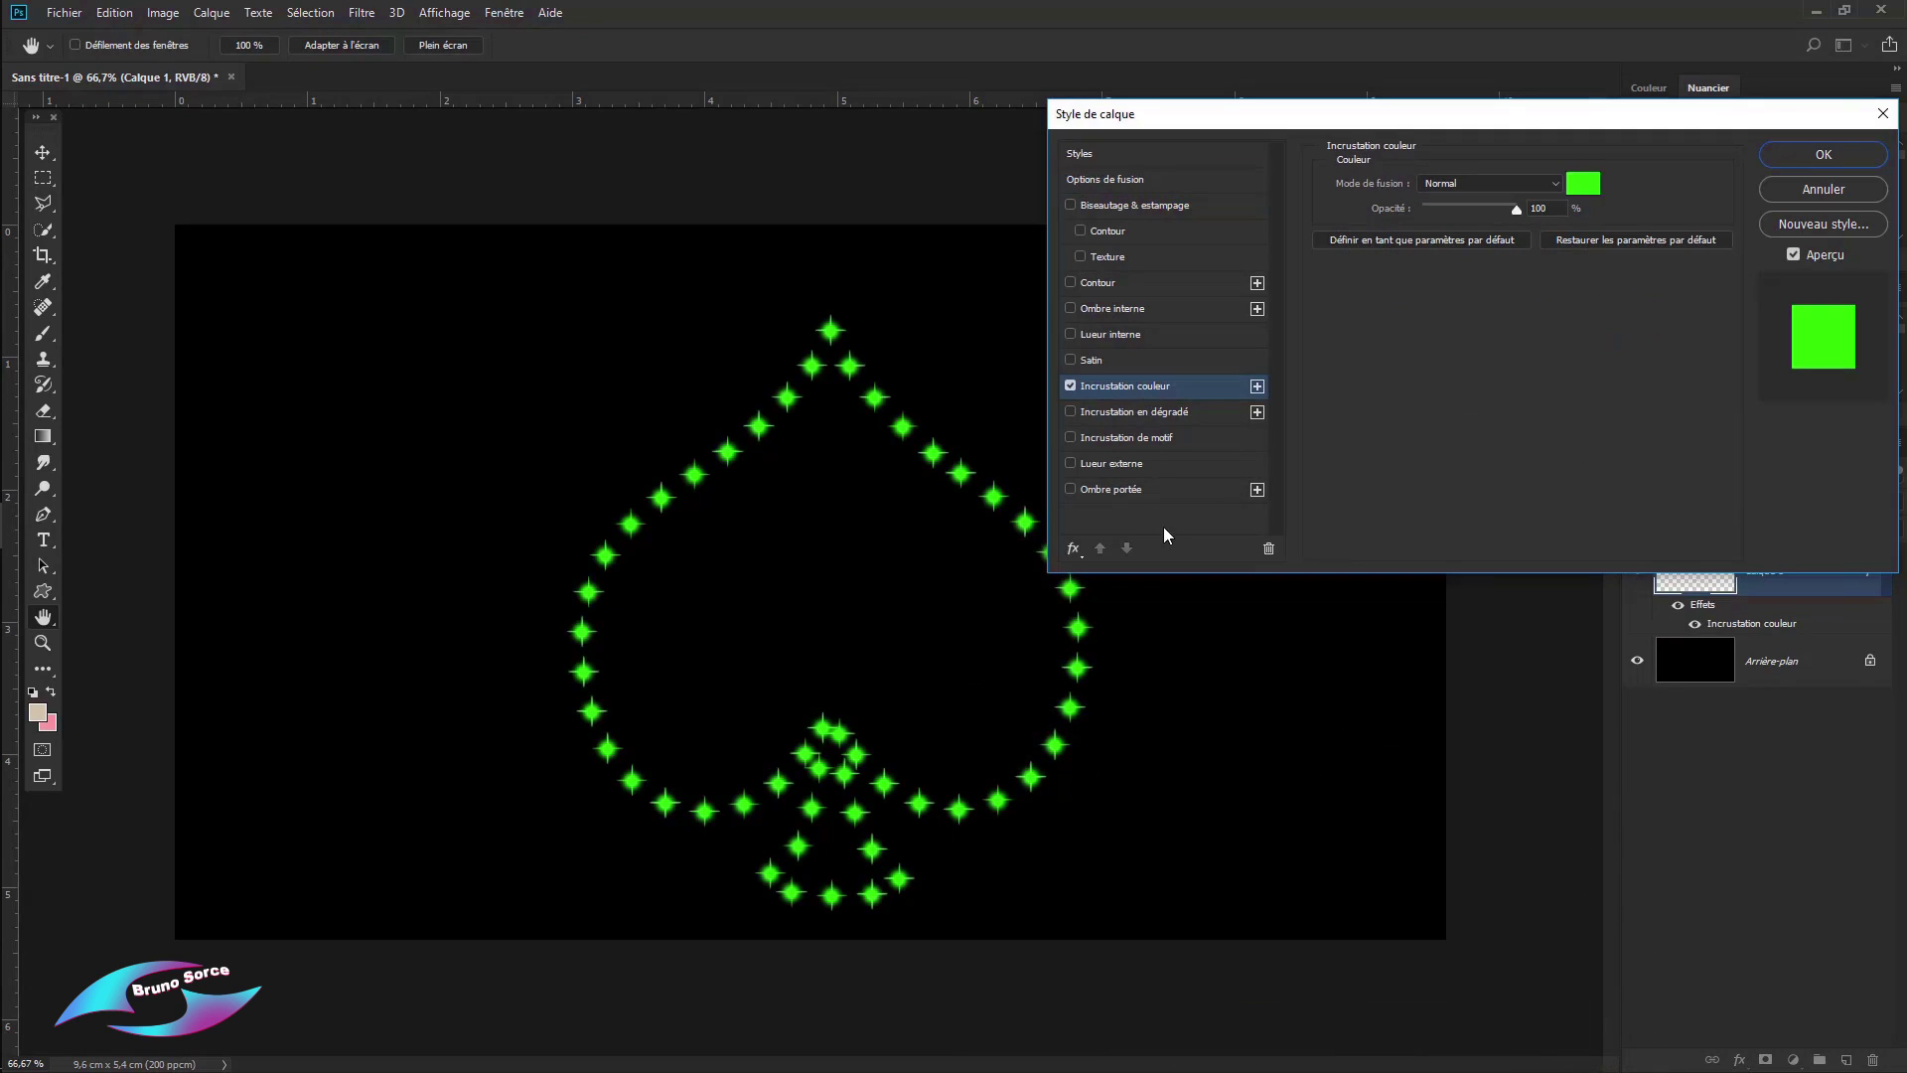
pyautogui.click(1584, 183)
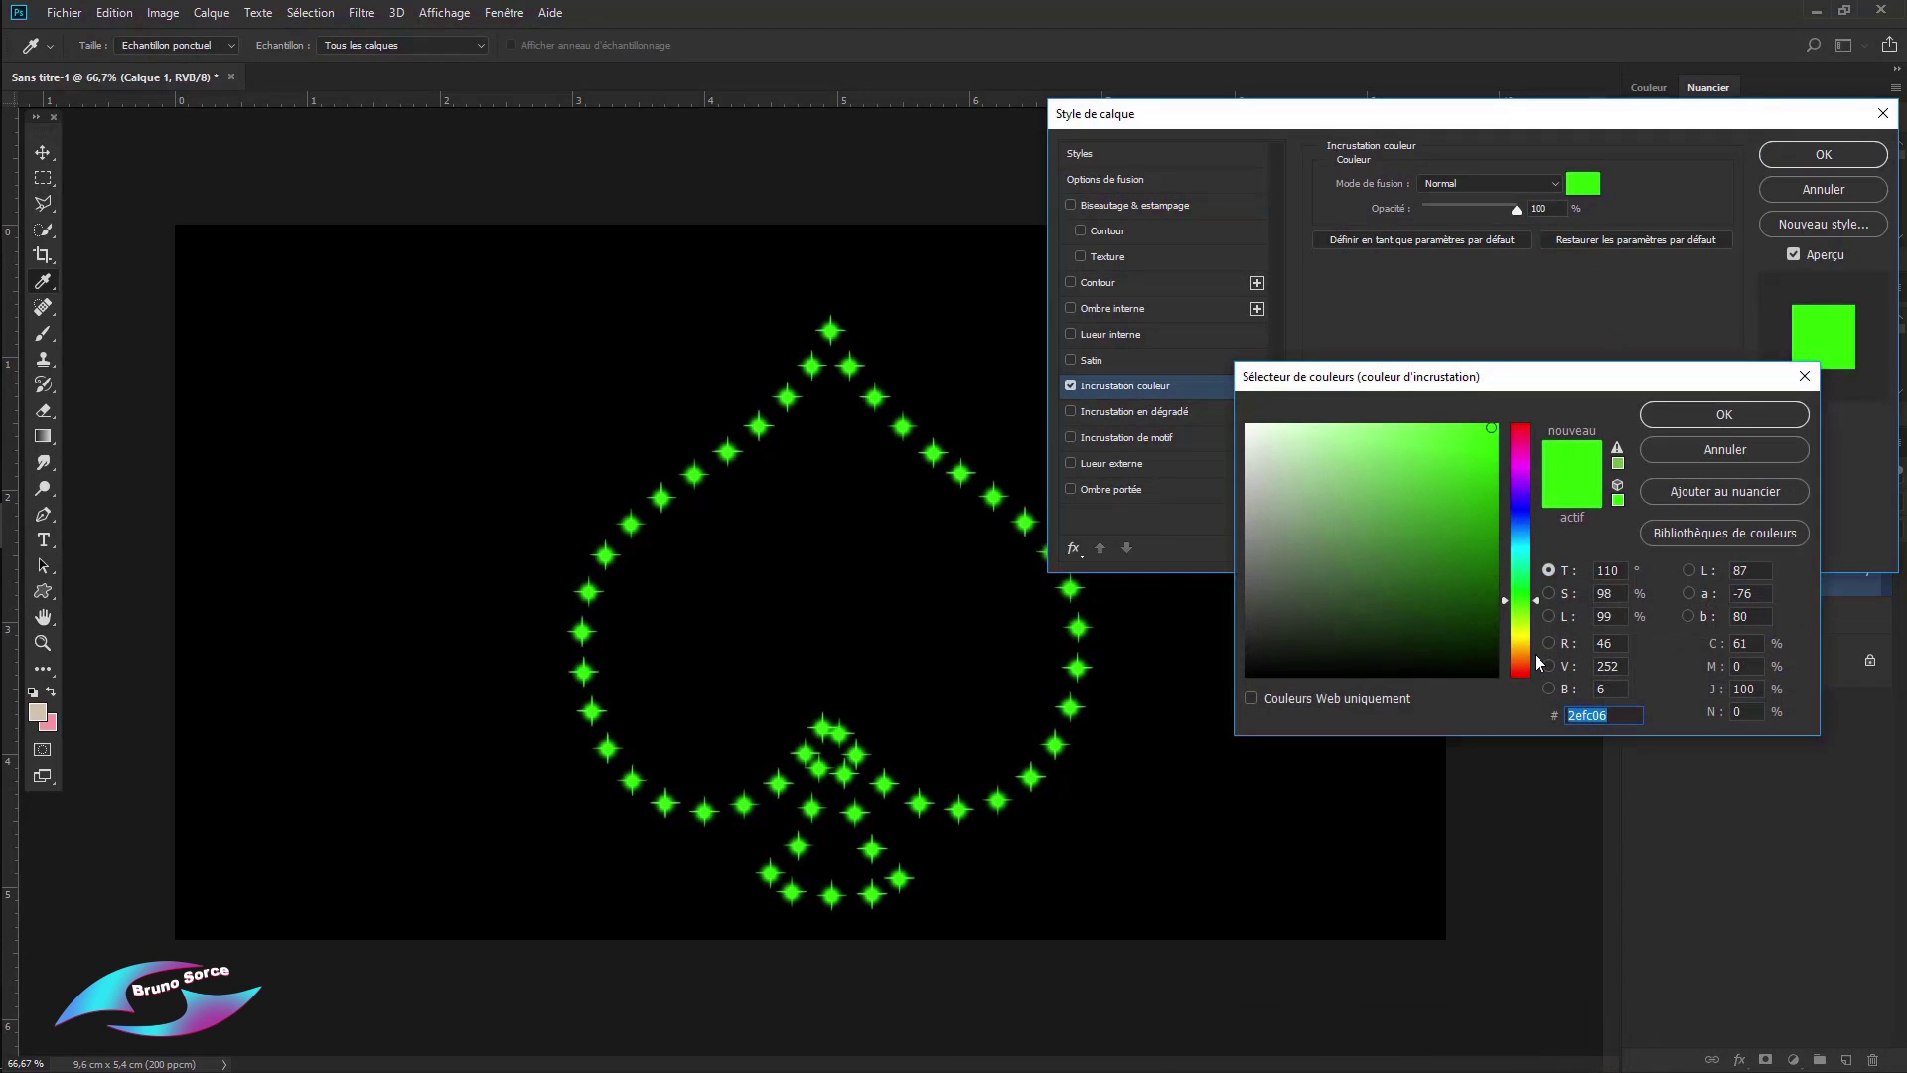
pyautogui.click(1524, 642)
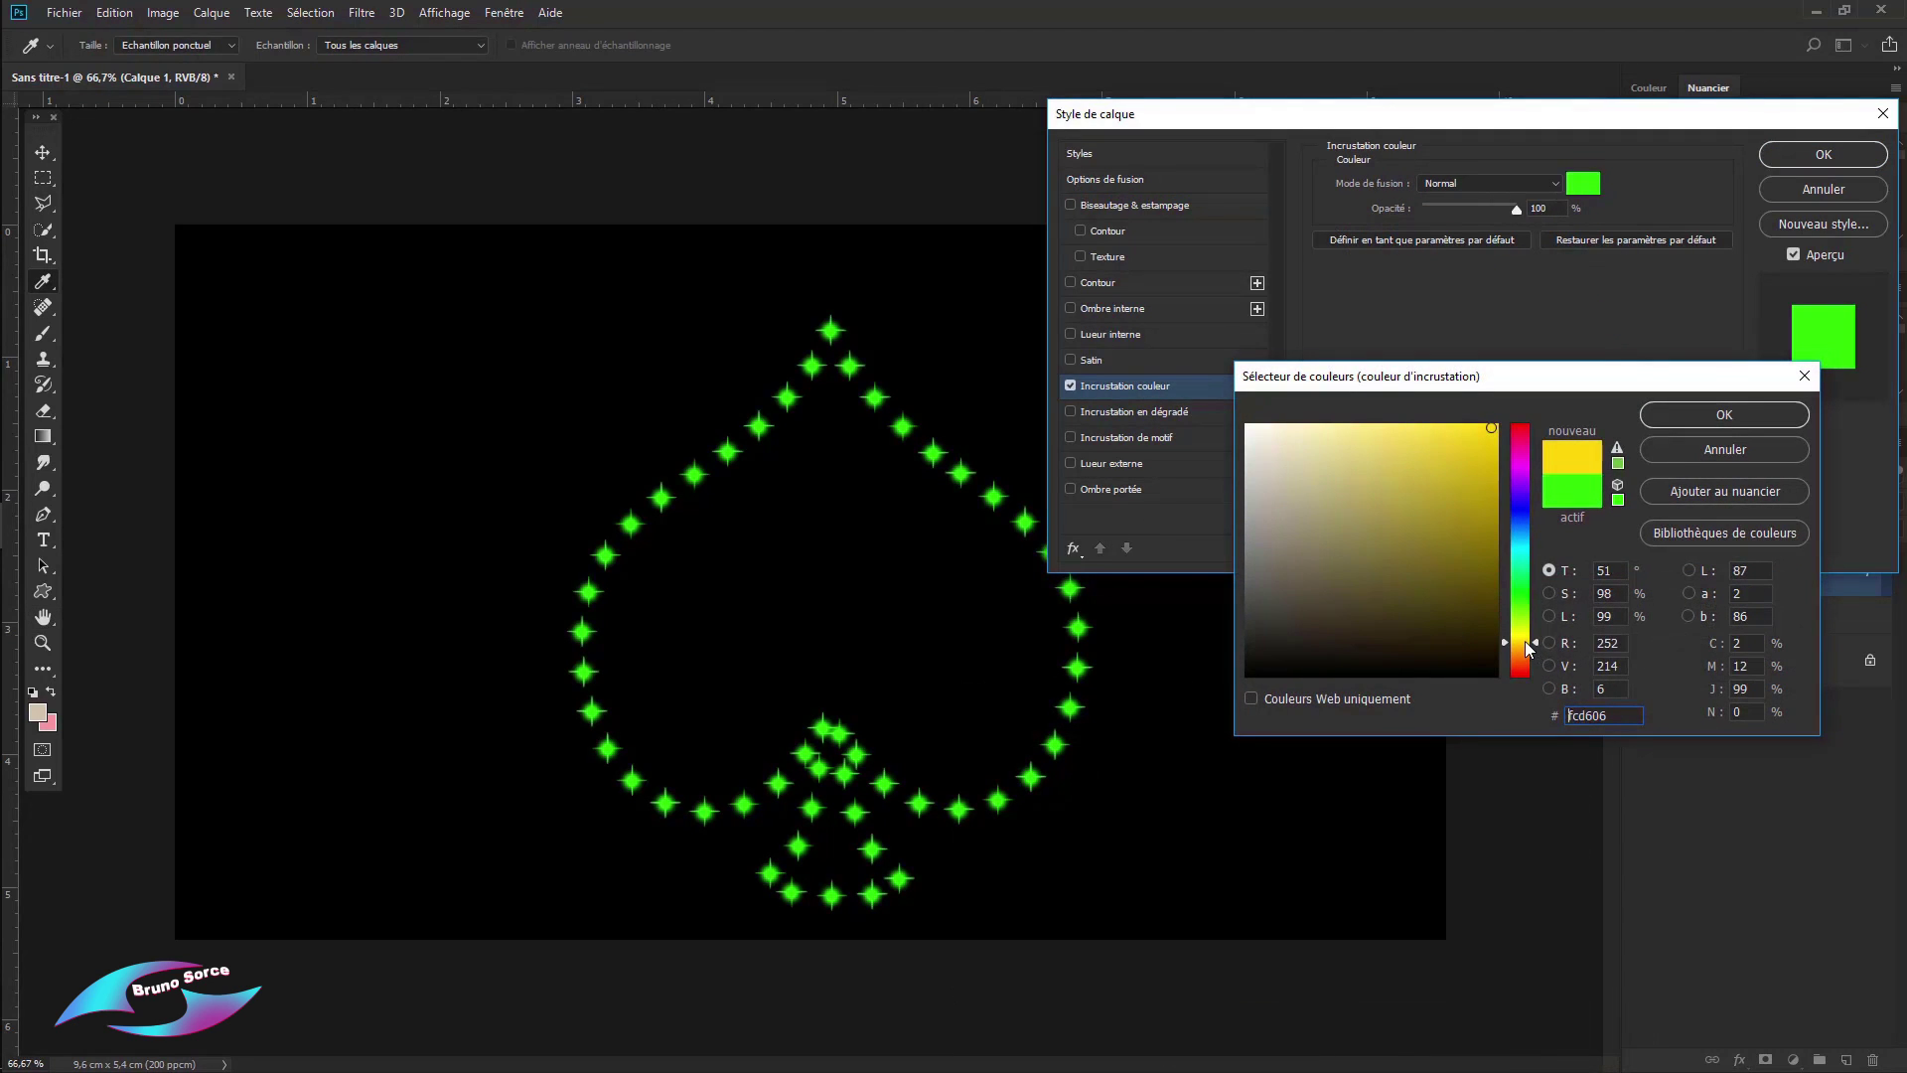
pyautogui.click(1684, 413)
pyautogui.press('Return')
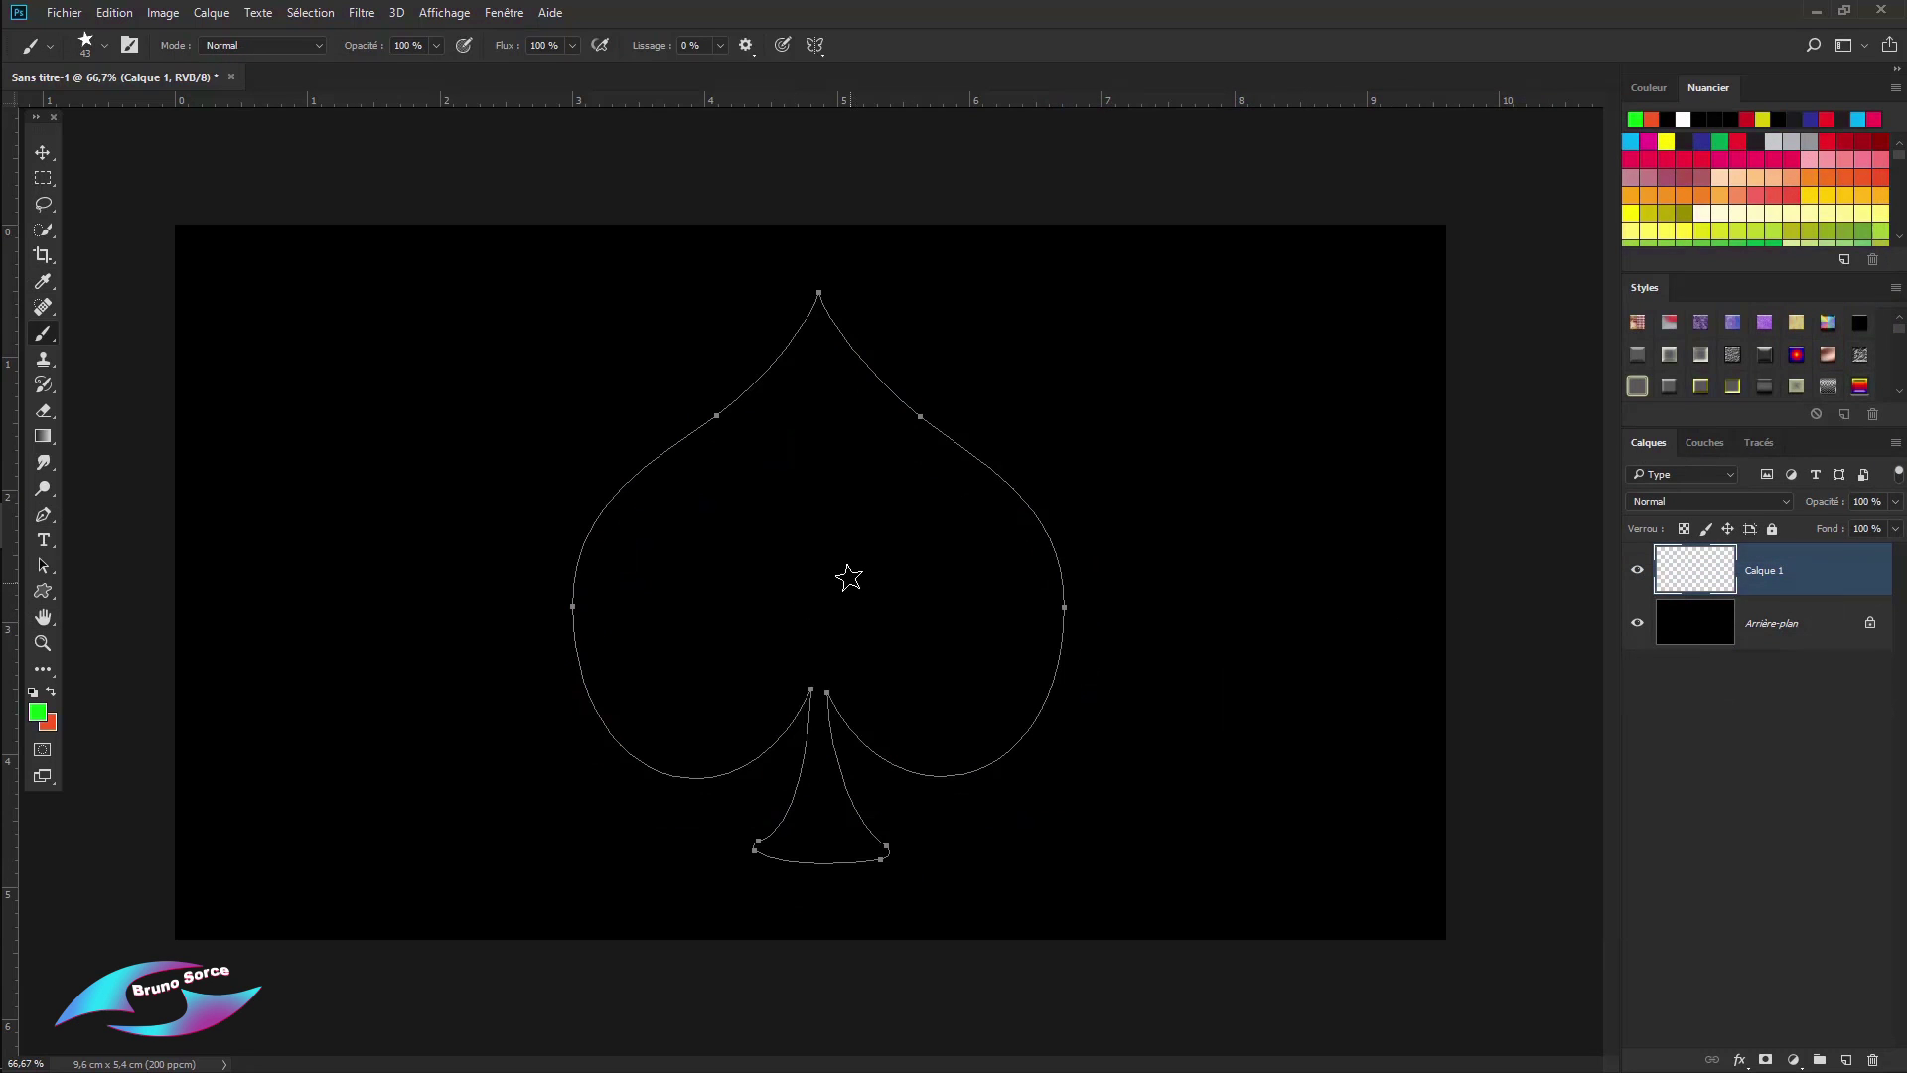
# Step: Reduce the five-pointed star brush to 22 px and enable shape dynamics with 100% size jitter
pyautogui.moveTo(924, 459); pyautogui.dragTo(917, 457)
pyautogui.click(133, 46)
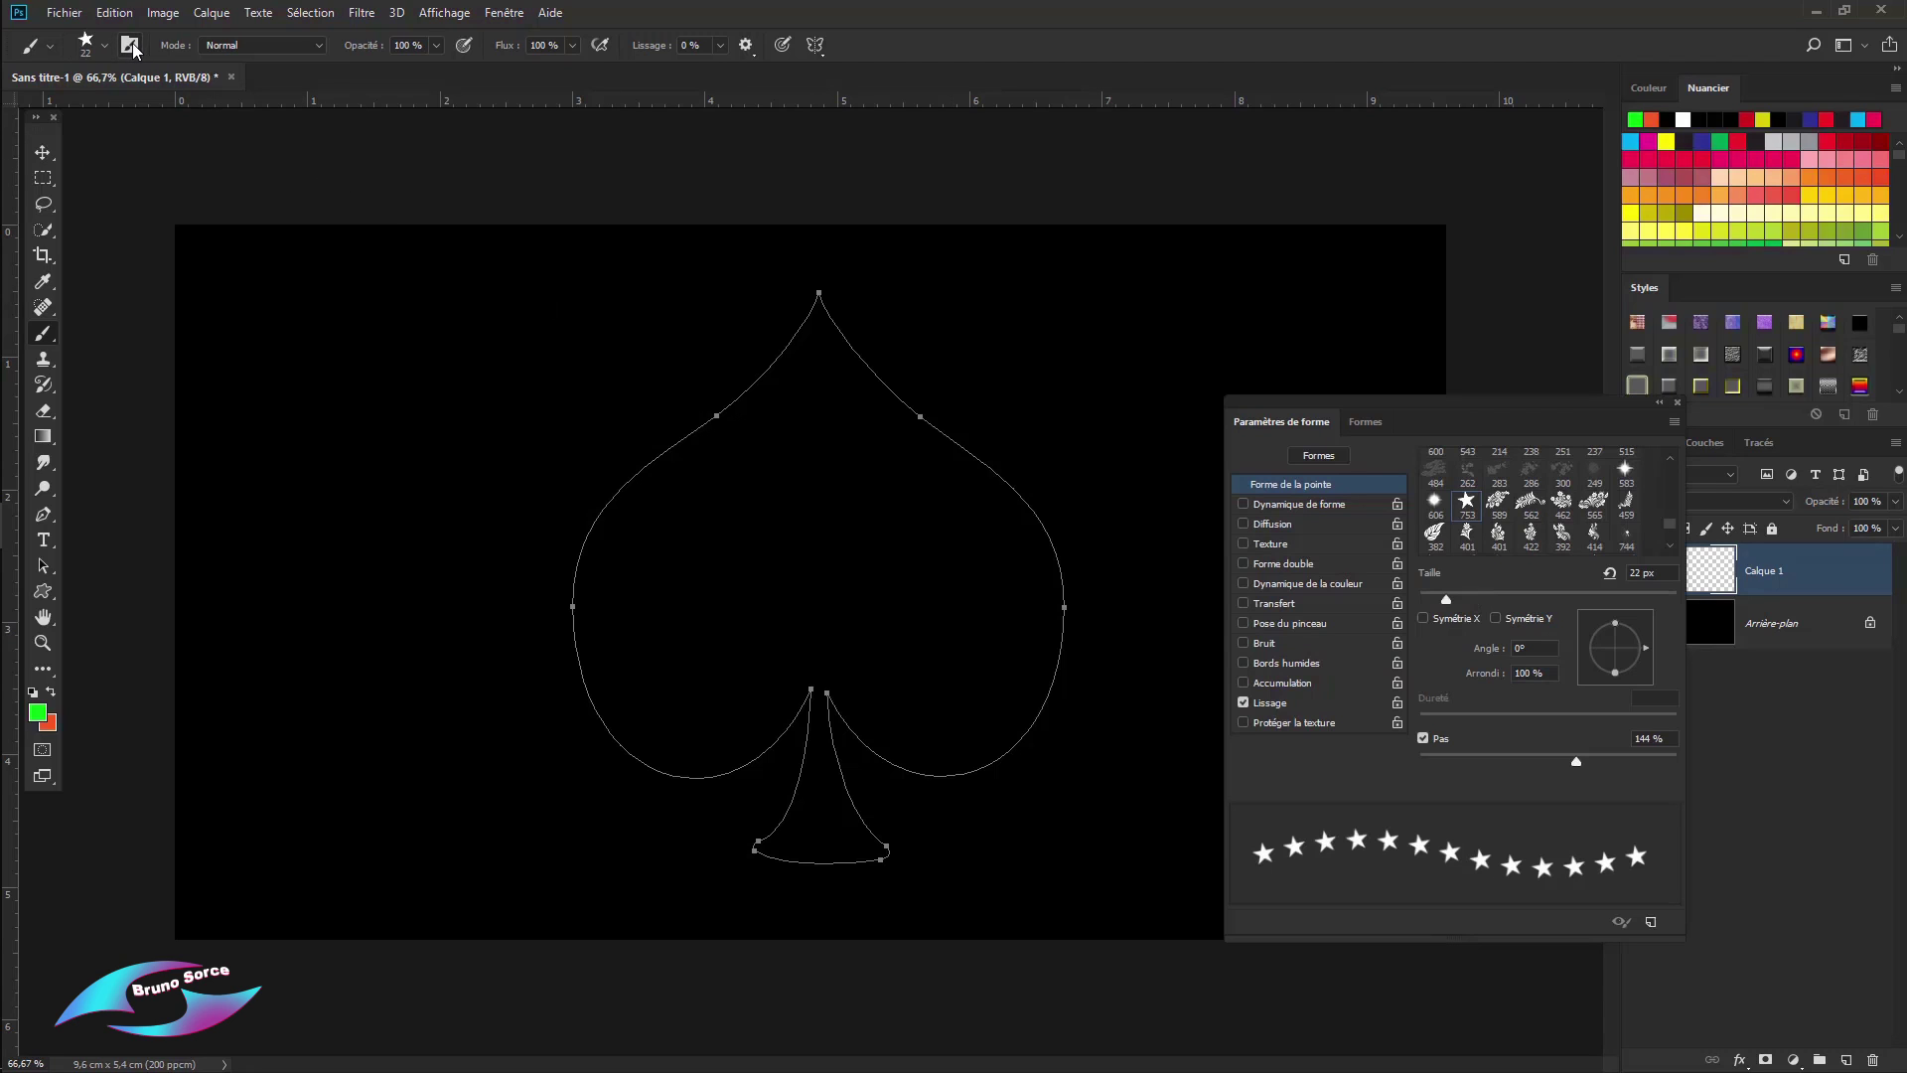
pyautogui.click(1284, 506)
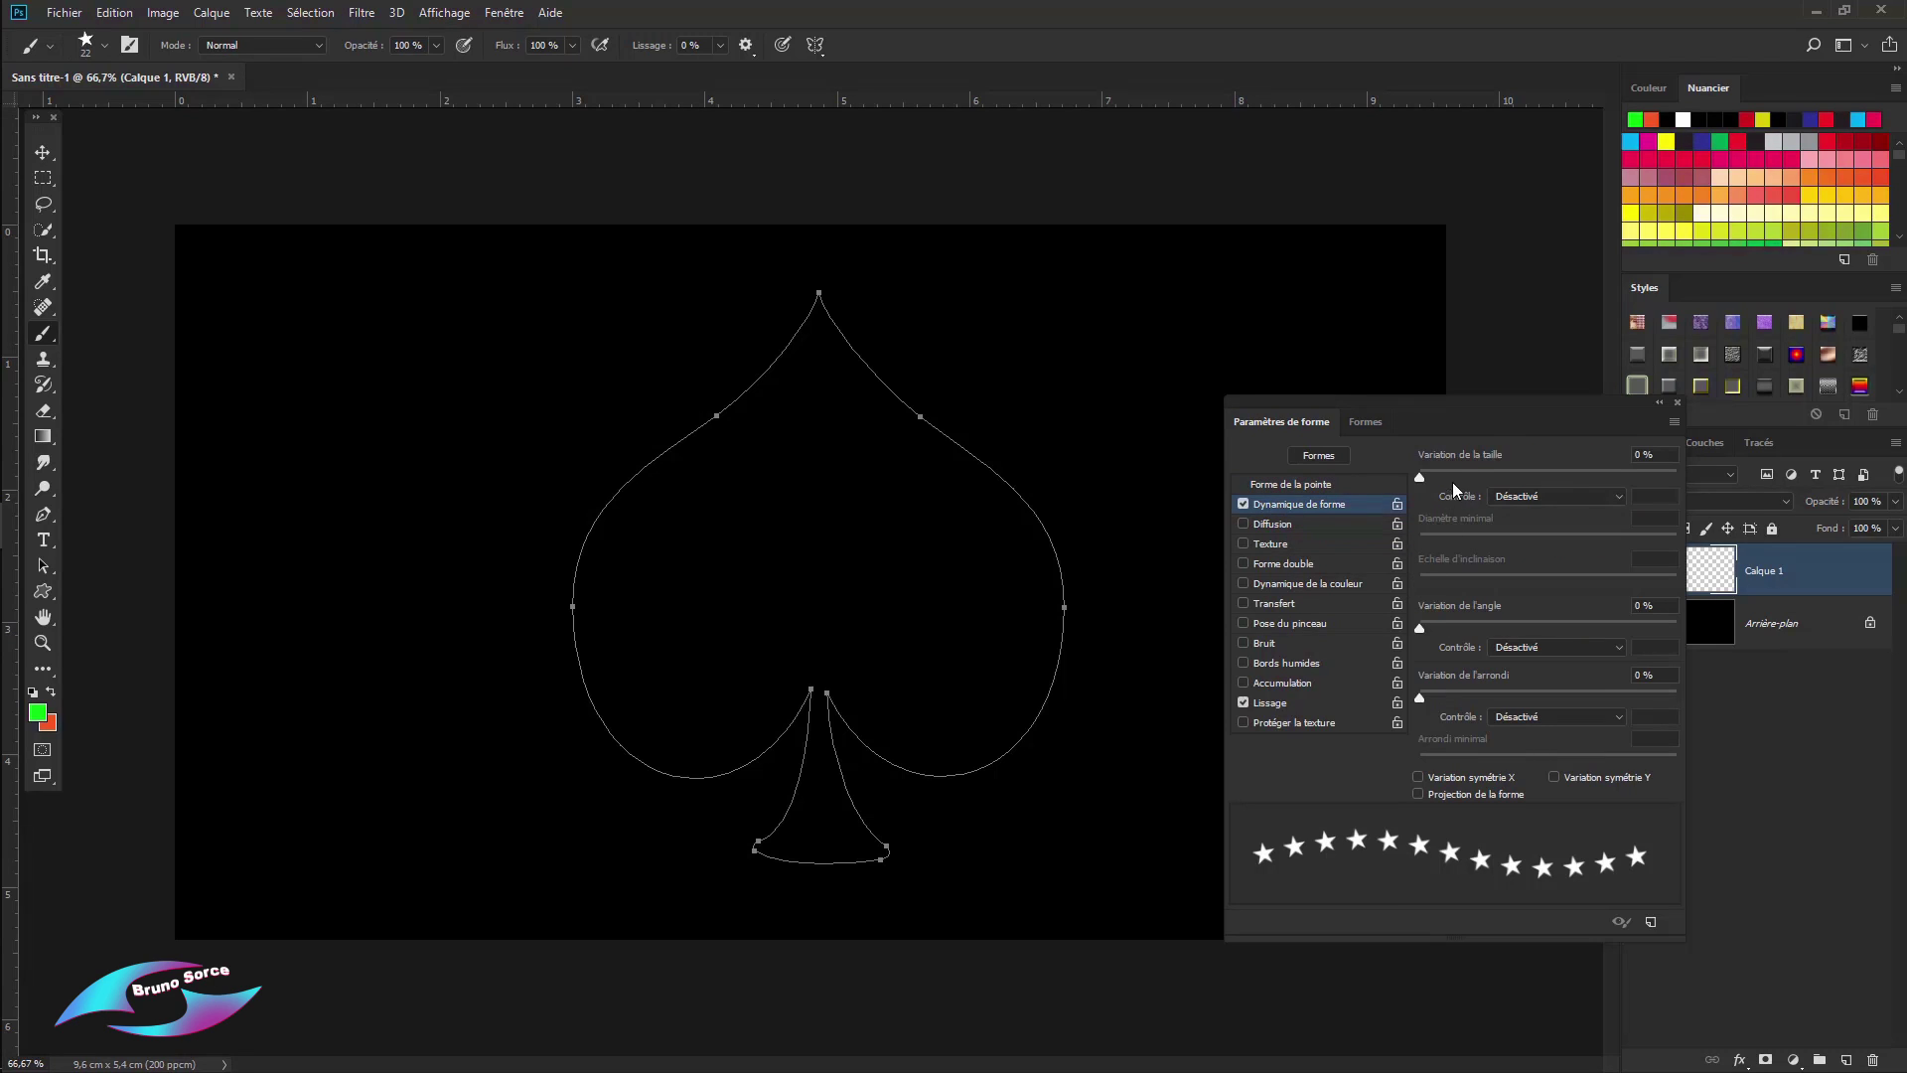
pyautogui.moveTo(1416, 477); pyautogui.dragTo(1677, 499)
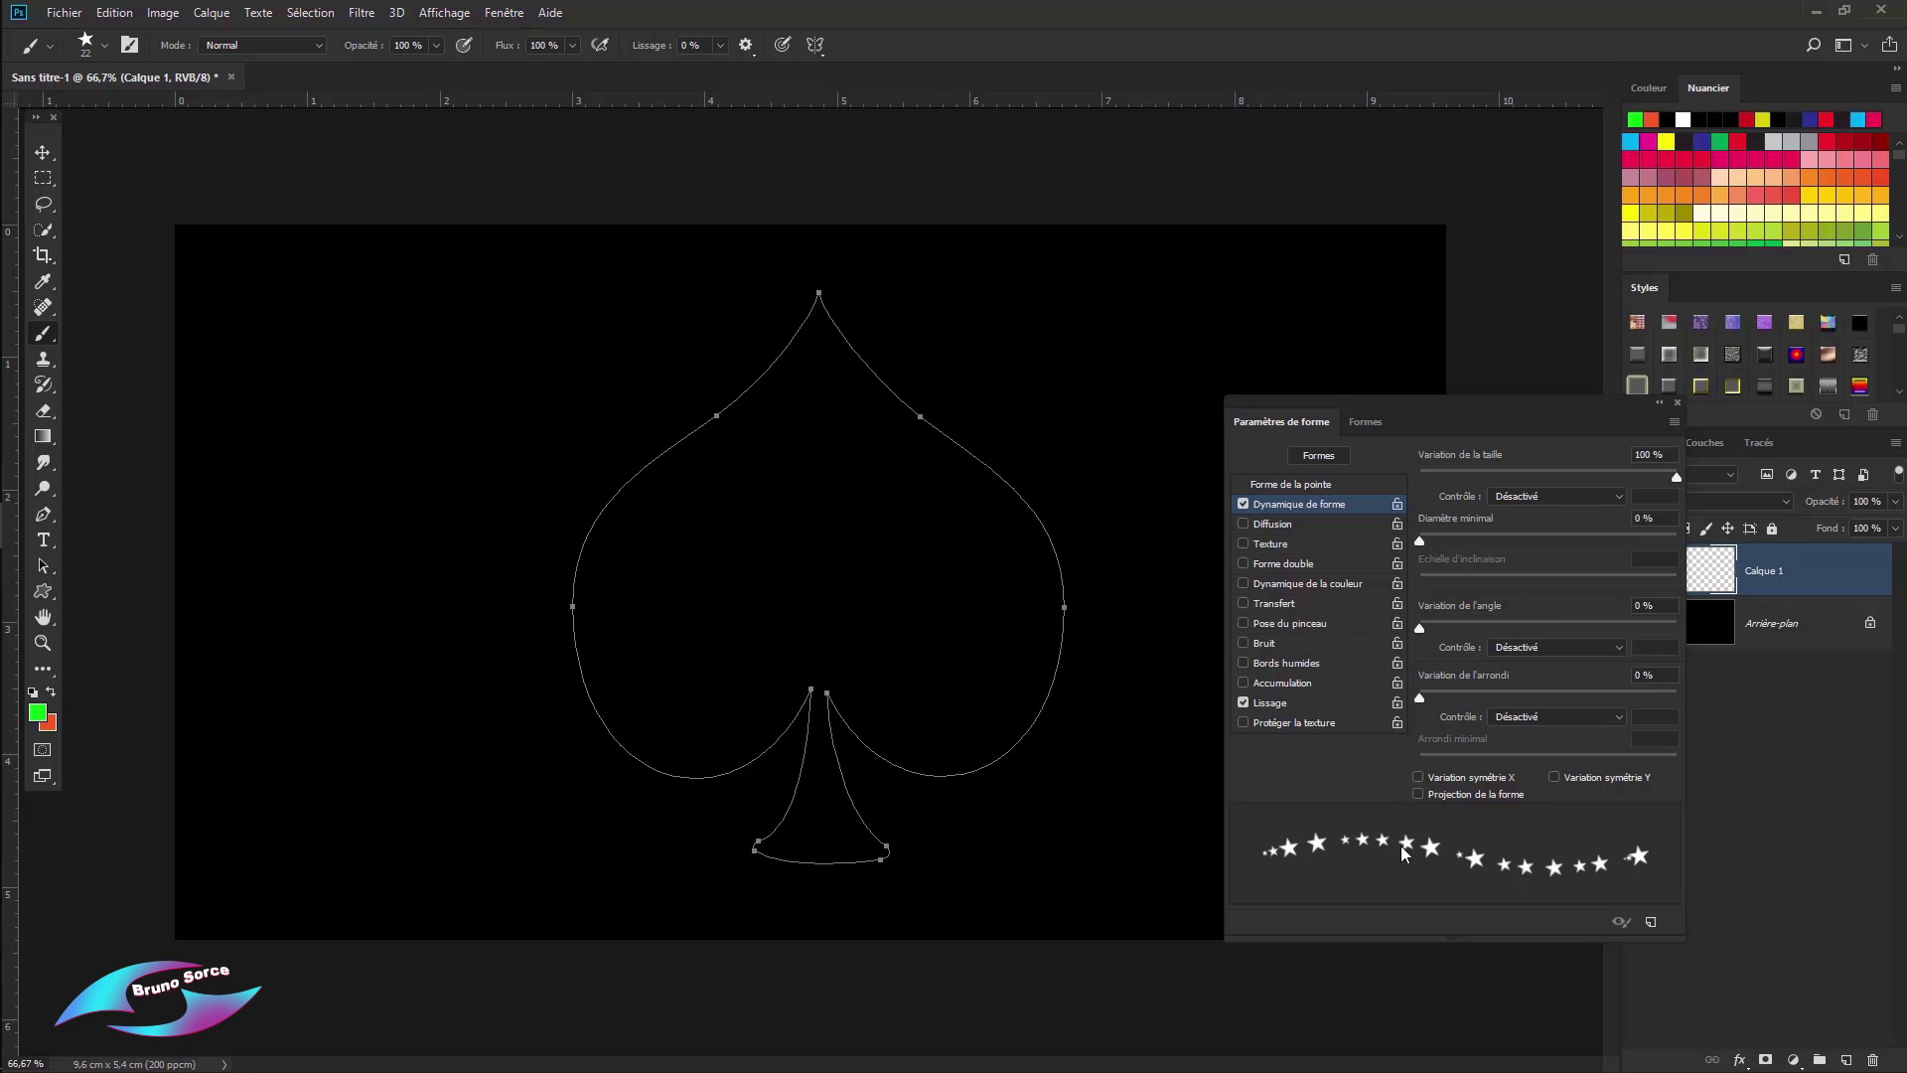
# Step: Stroke the new spade path on Calque 1 with the green star brush, leaving pressure simulation off
pyautogui.press('p')
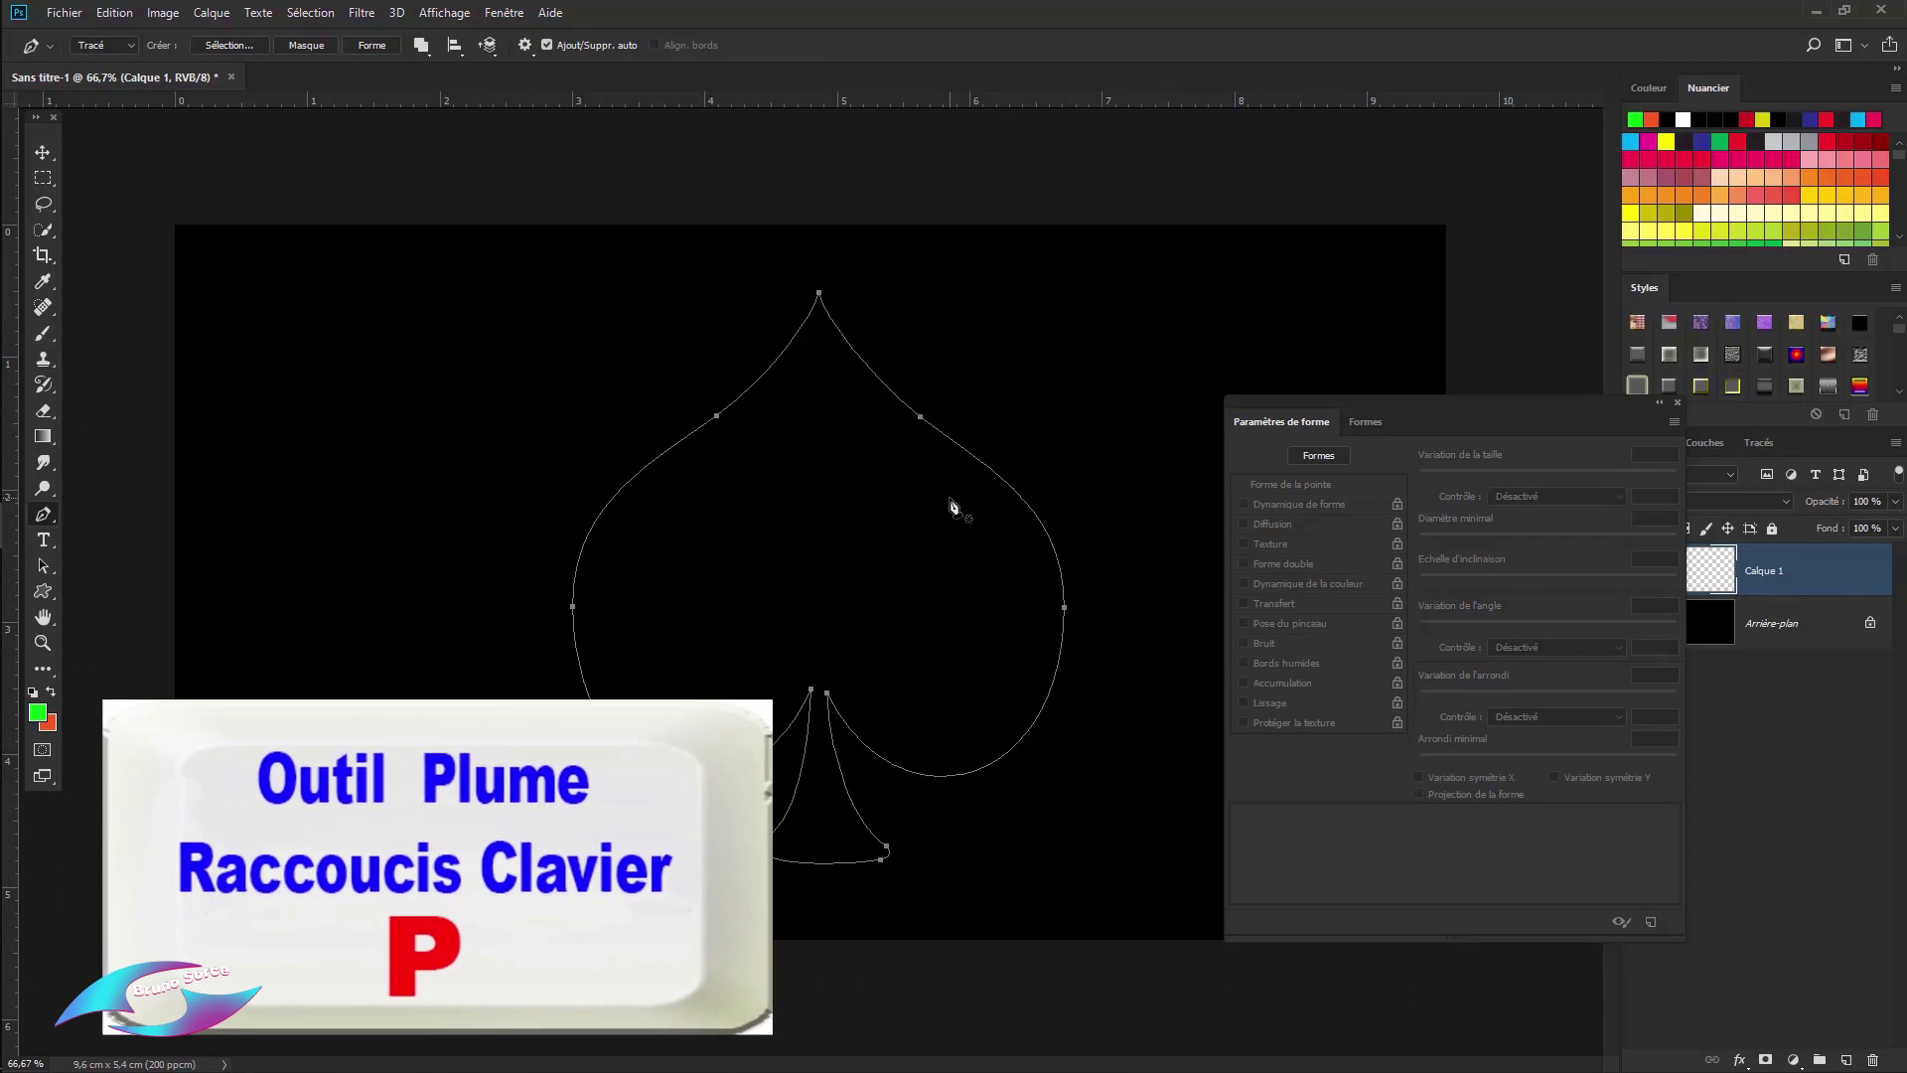
pyautogui.rightClick(949, 501)
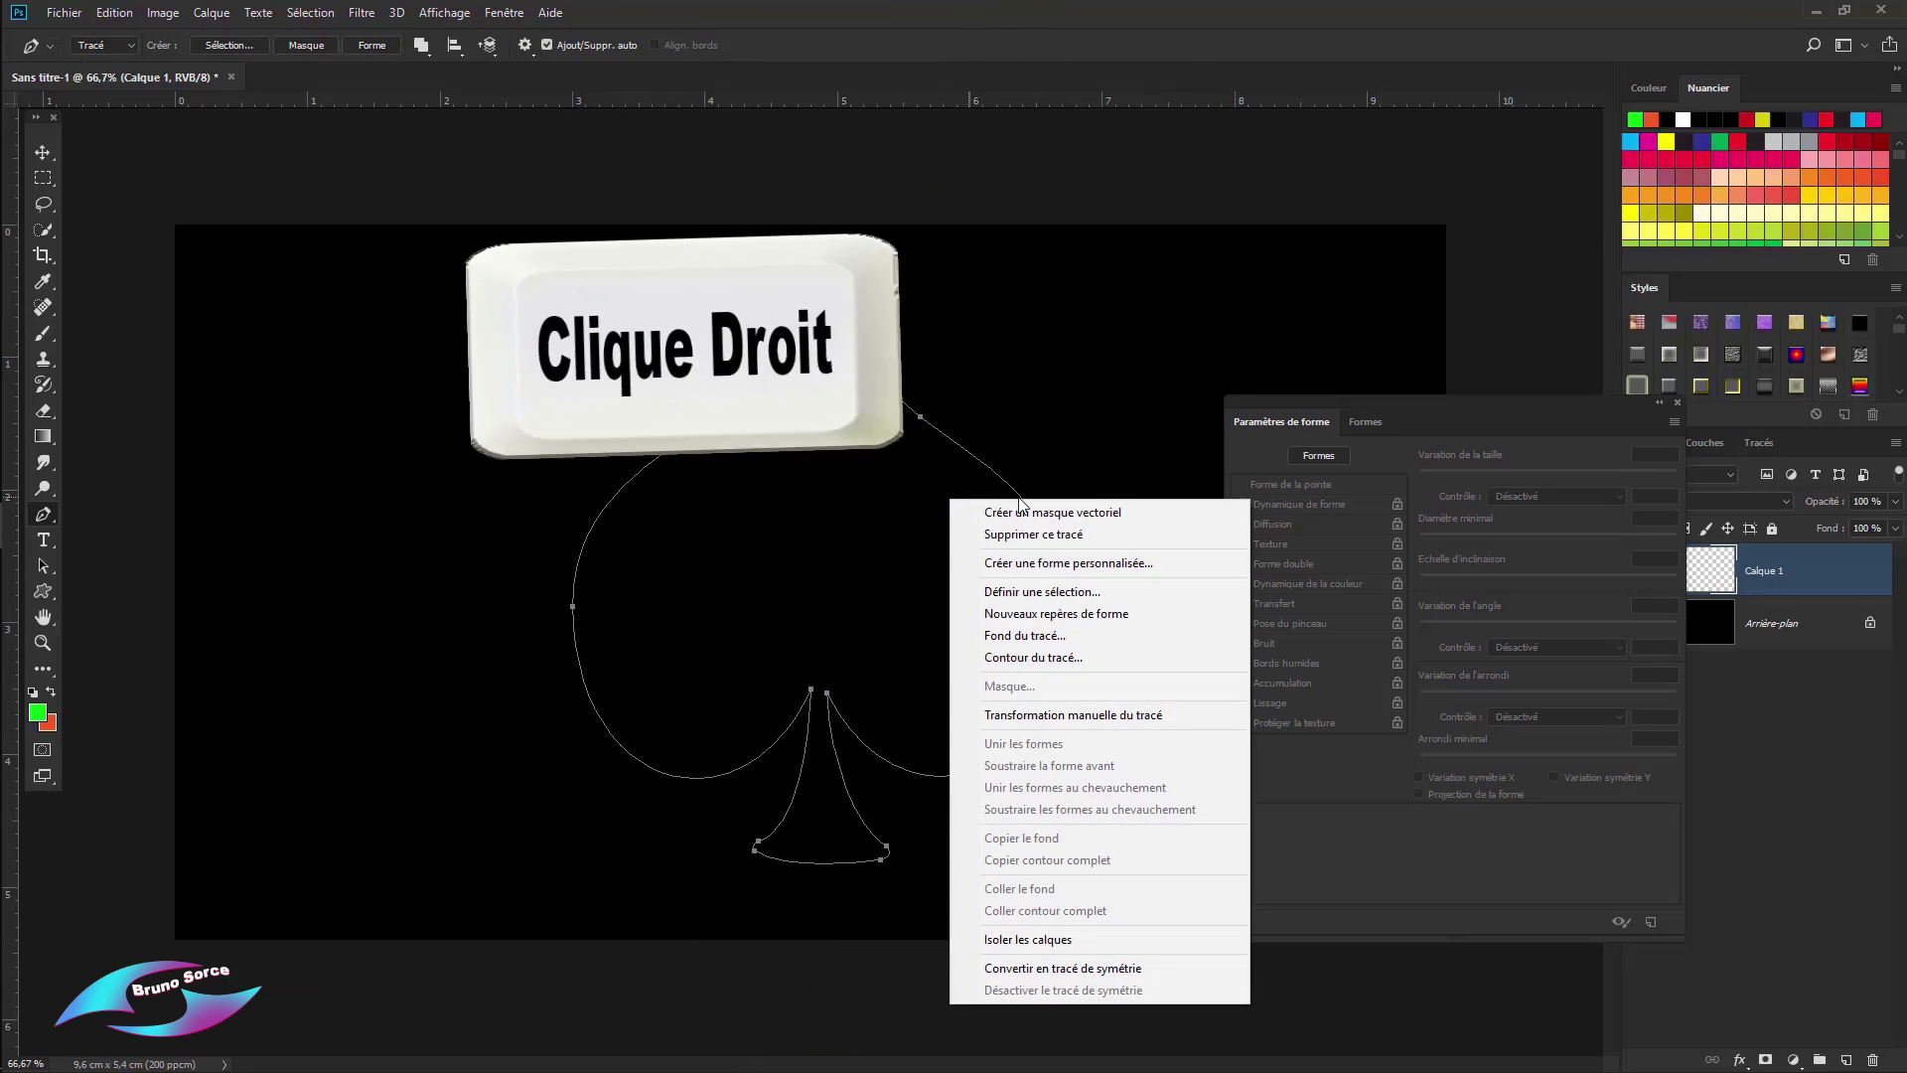
pyautogui.click(1016, 658)
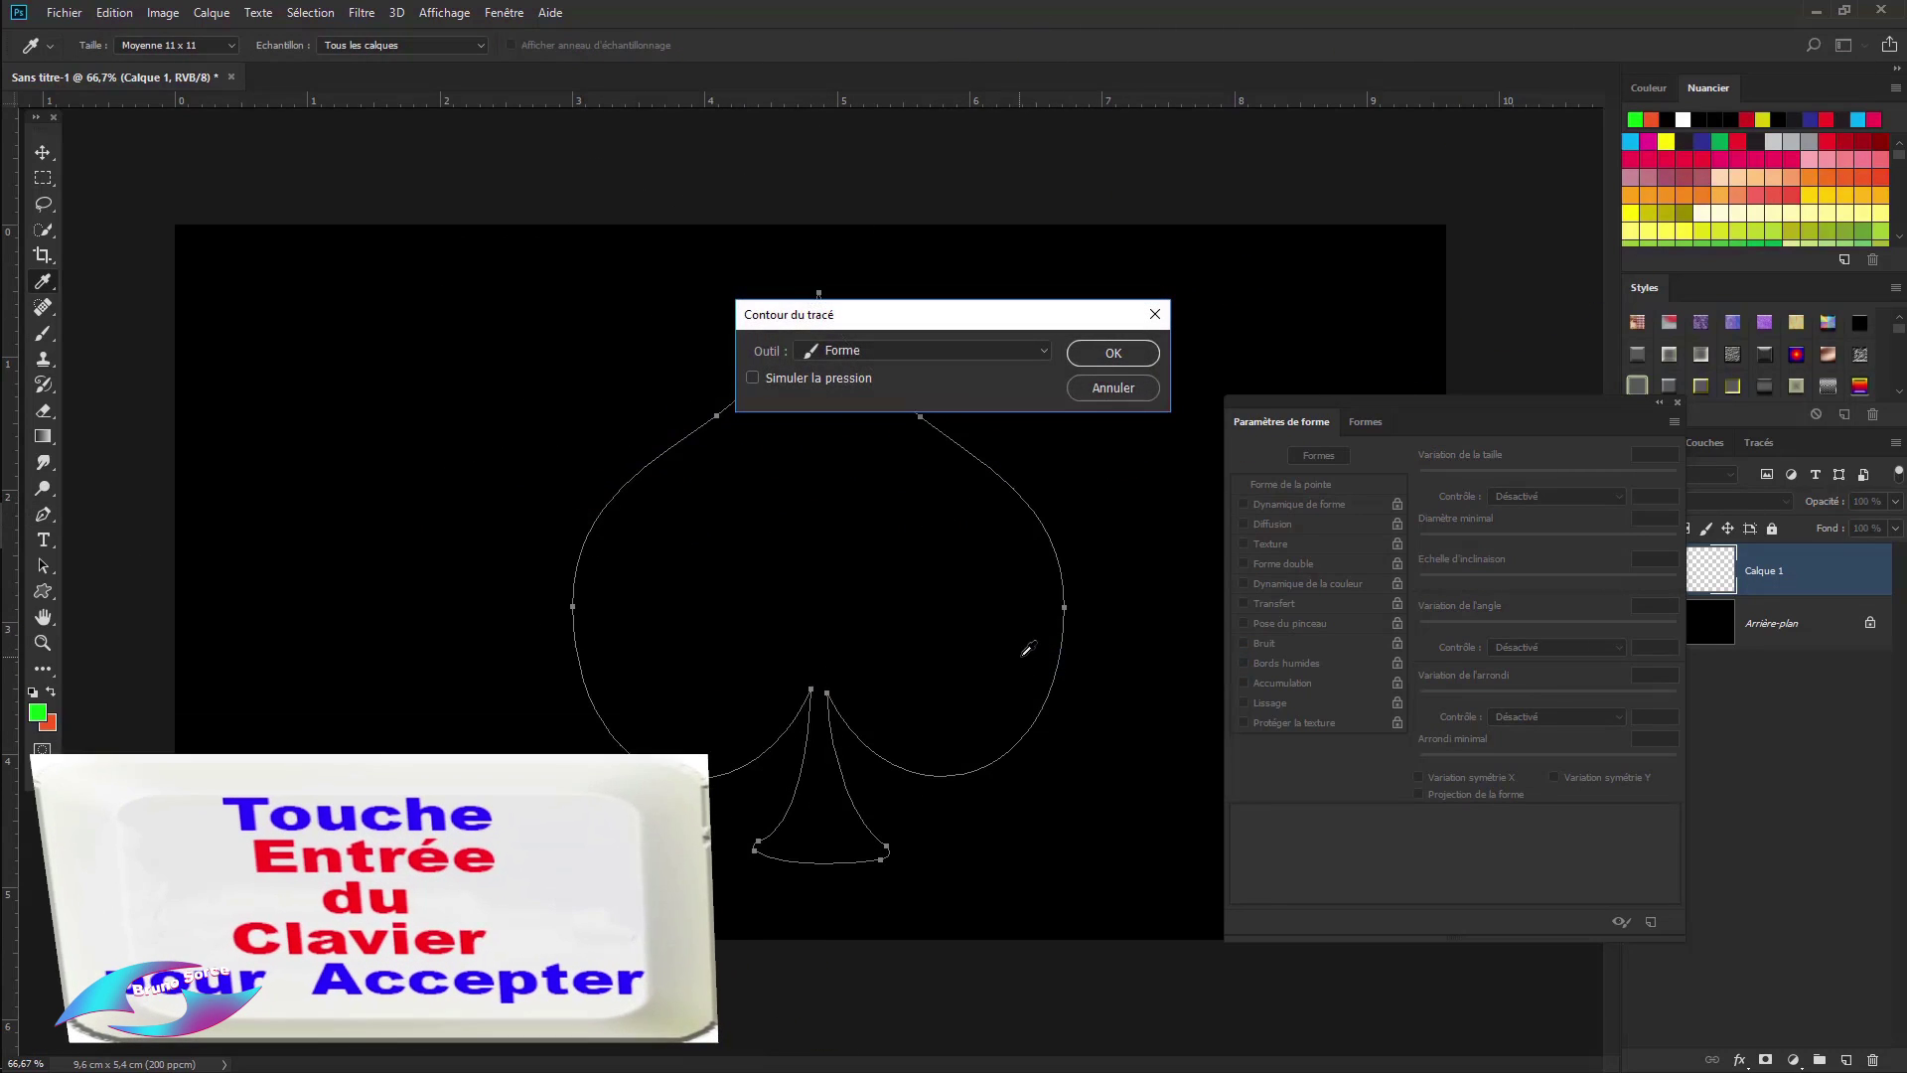
pyautogui.press('Return')
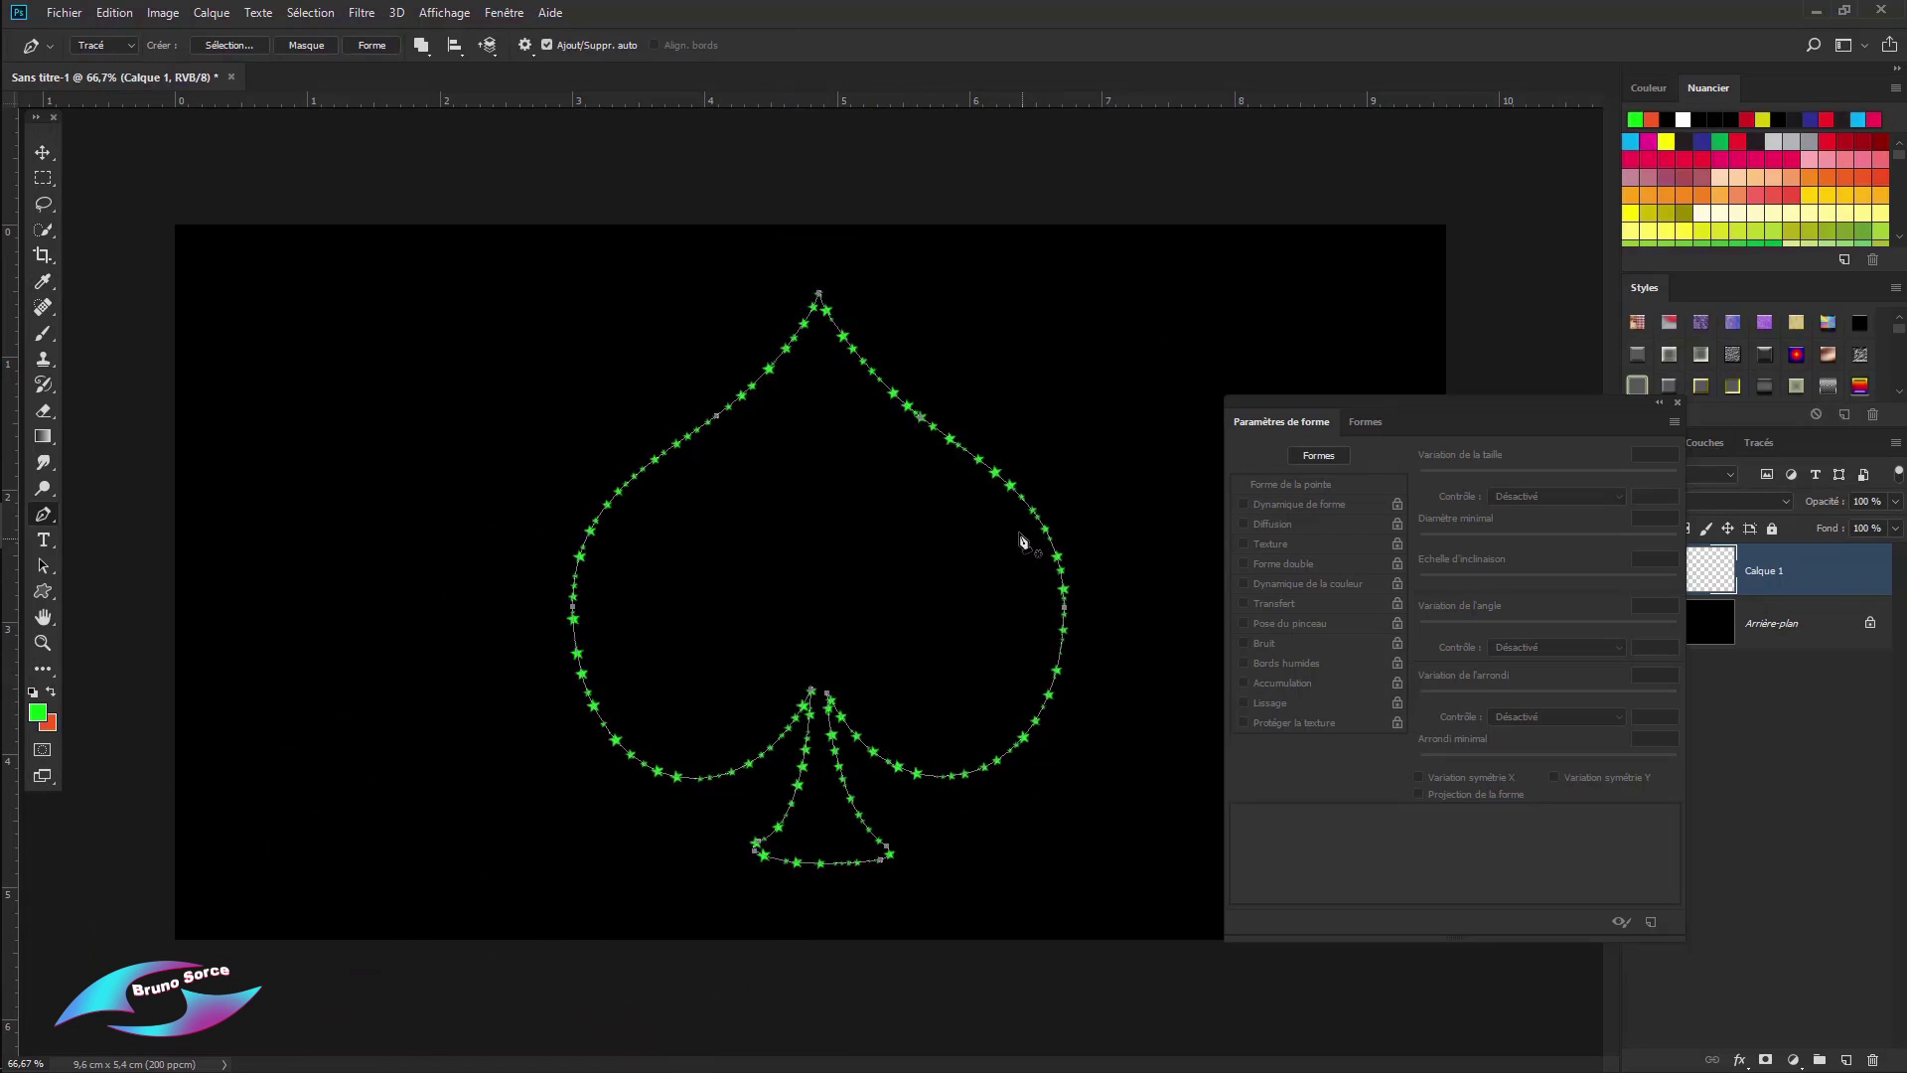
# Step: Undo the green star stroke and enlarge the five-pointed star brush to 53 px
pyautogui.hotkey('ctrl', 'z')
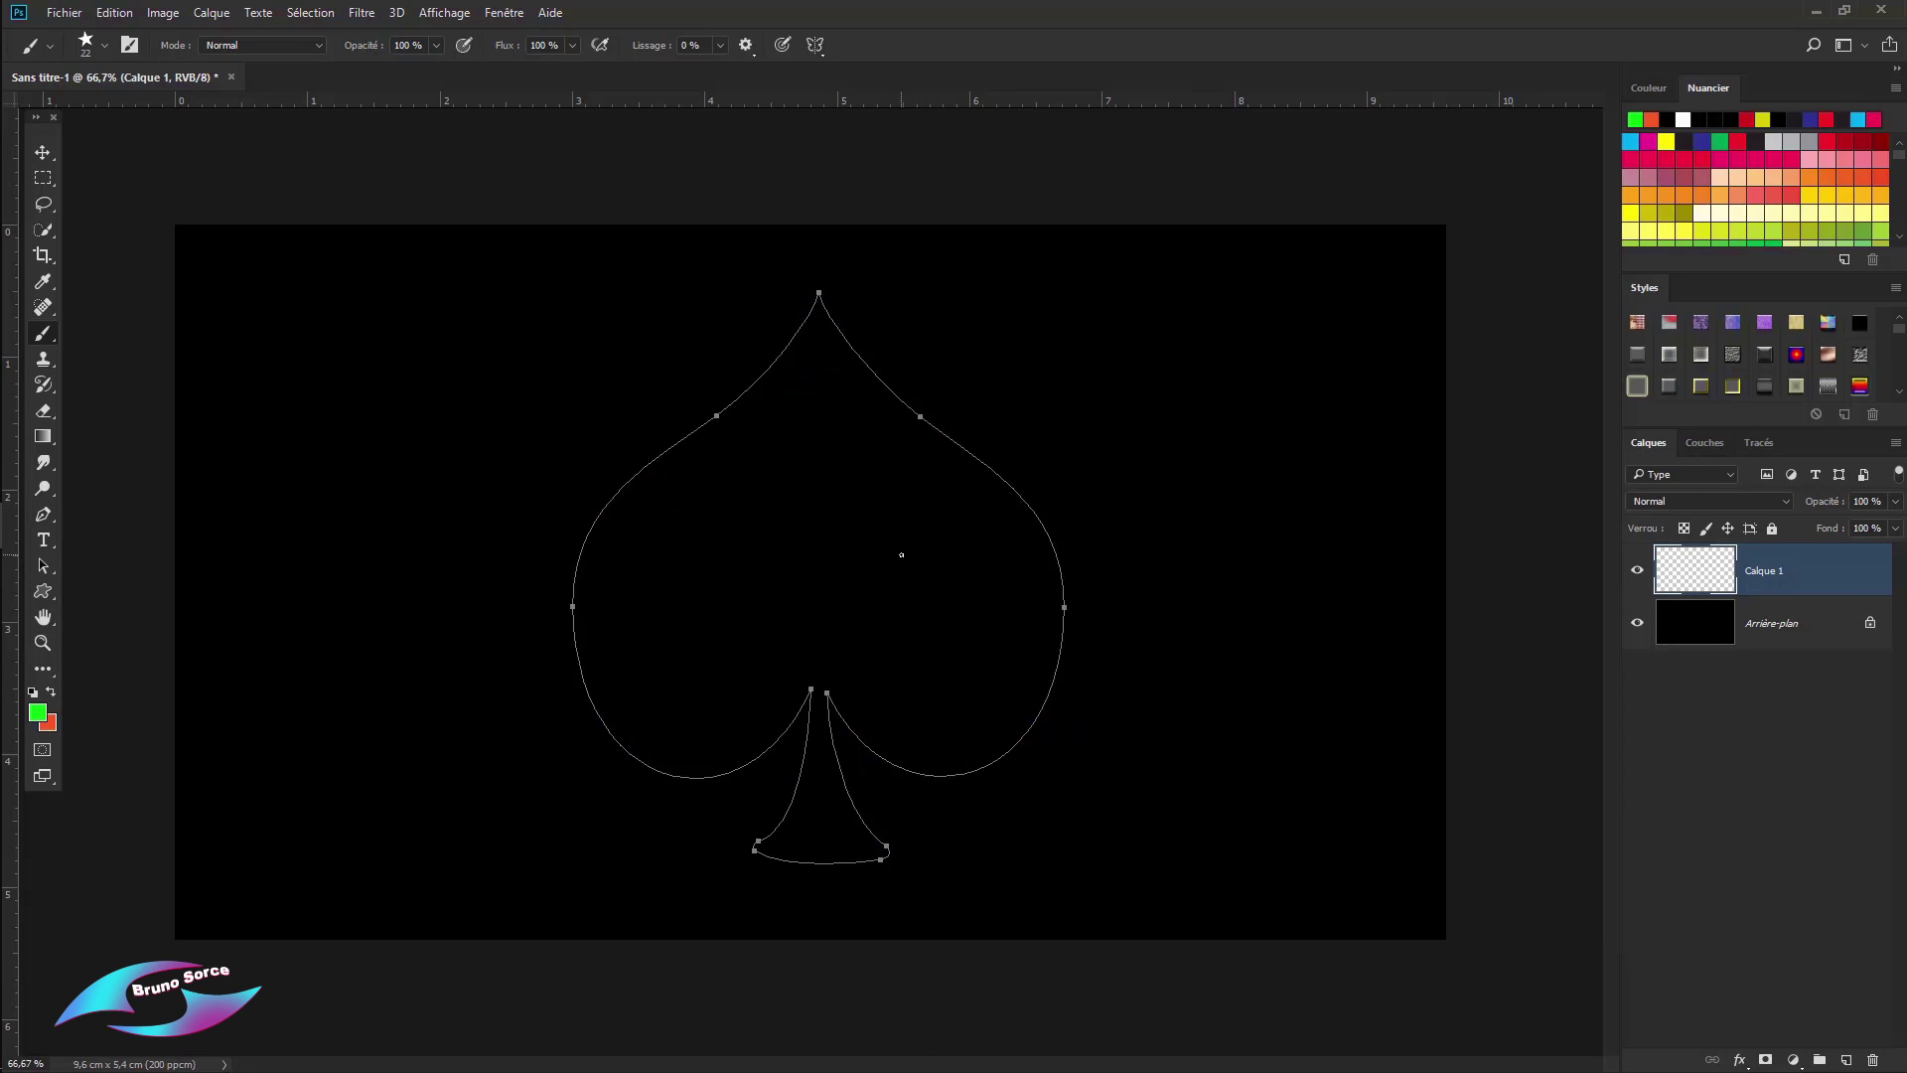
pyautogui.rightClick(901, 554)
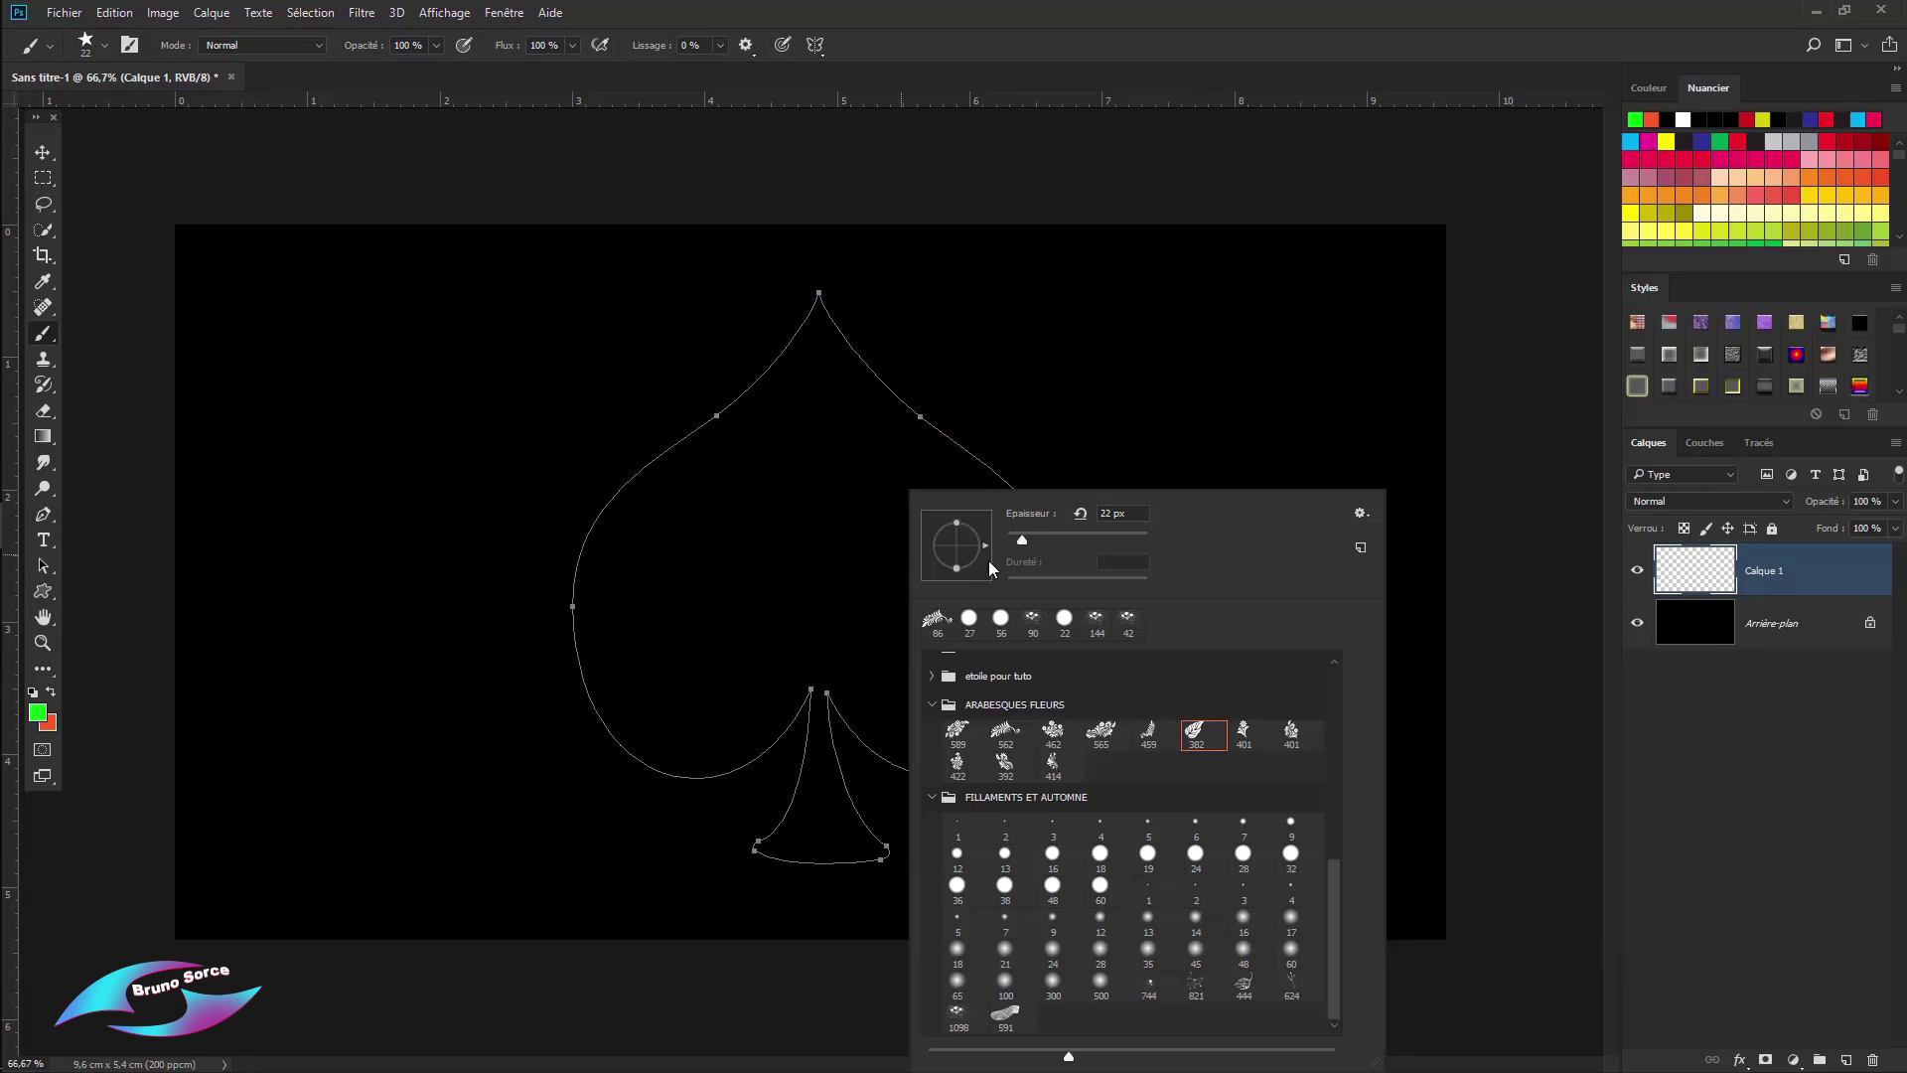
pyautogui.moveTo(1022, 534); pyautogui.dragTo(1041, 536)
pyautogui.press('Return')
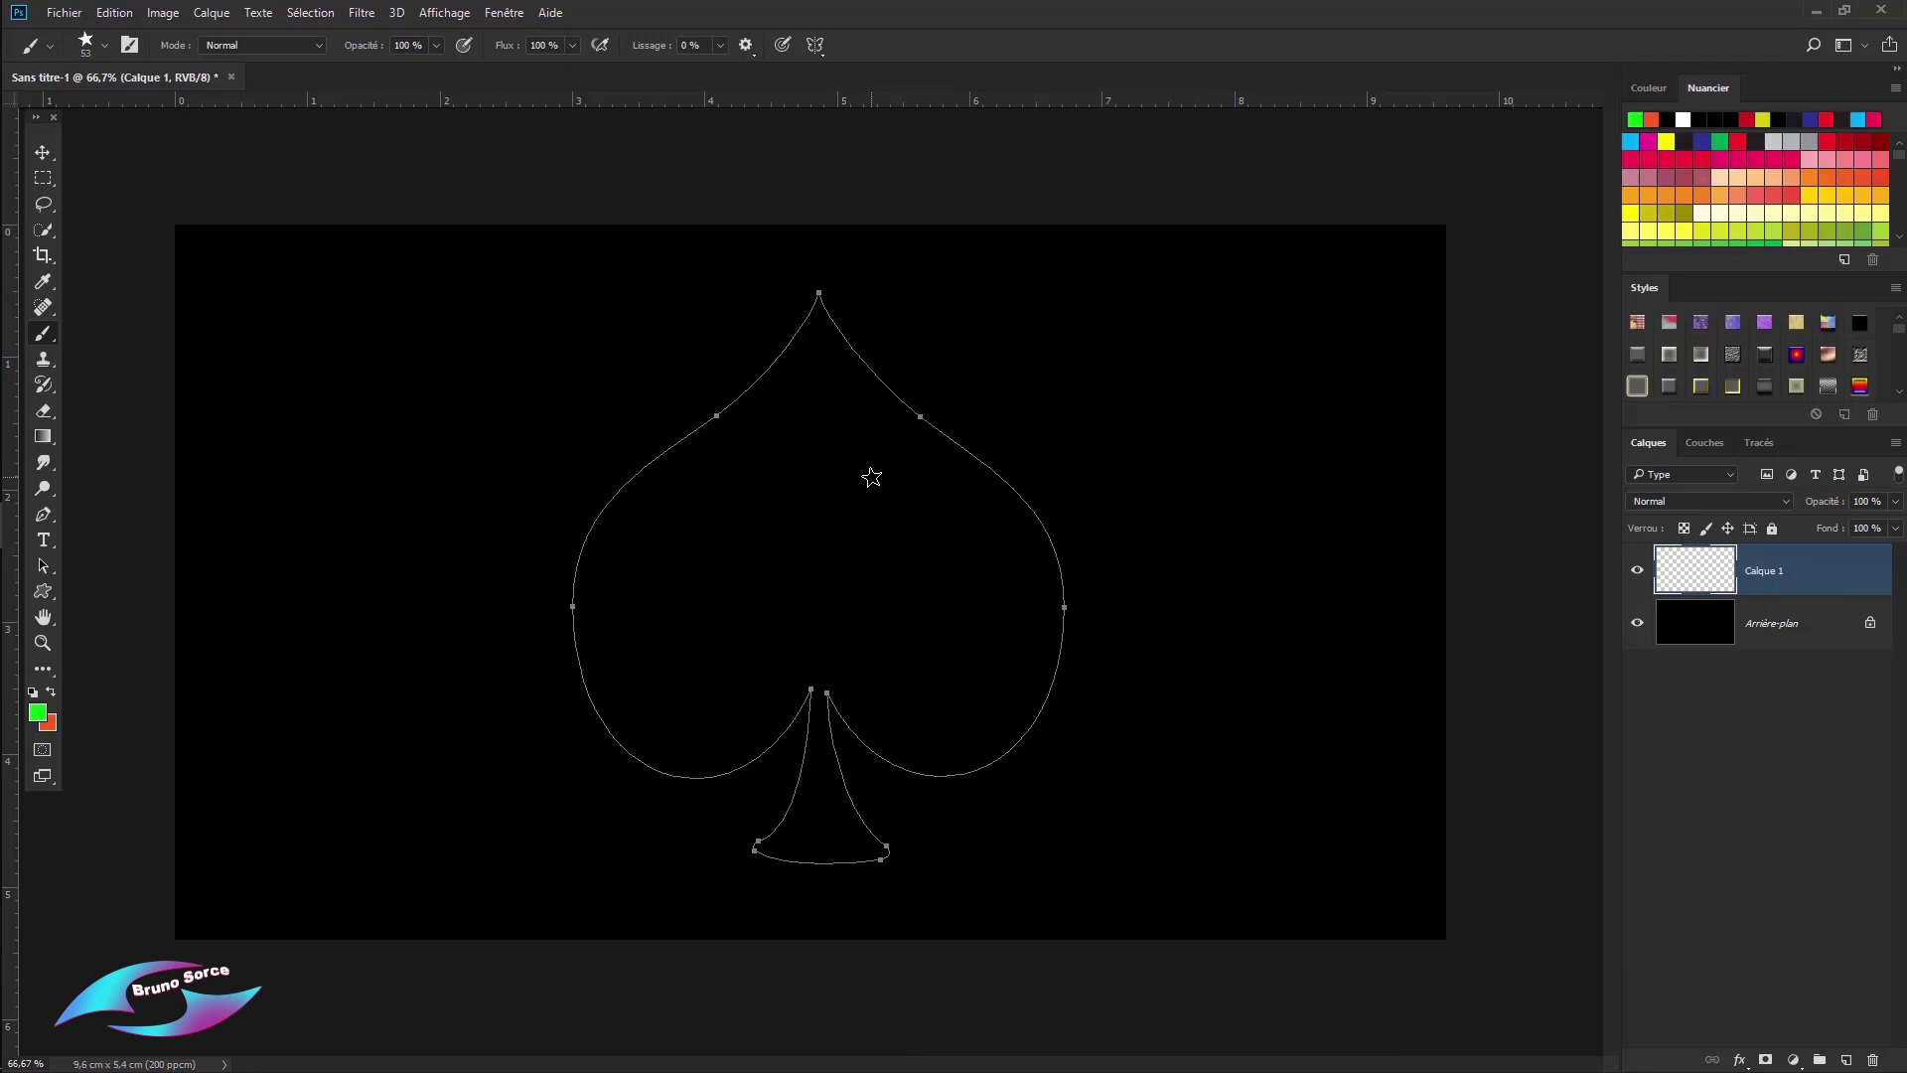
# Step: Stroke the spade path on Calque 1 with the enlarged green star brush, leaving pressure simulation off
pyautogui.press('p')
pyautogui.rightClick(871, 476)
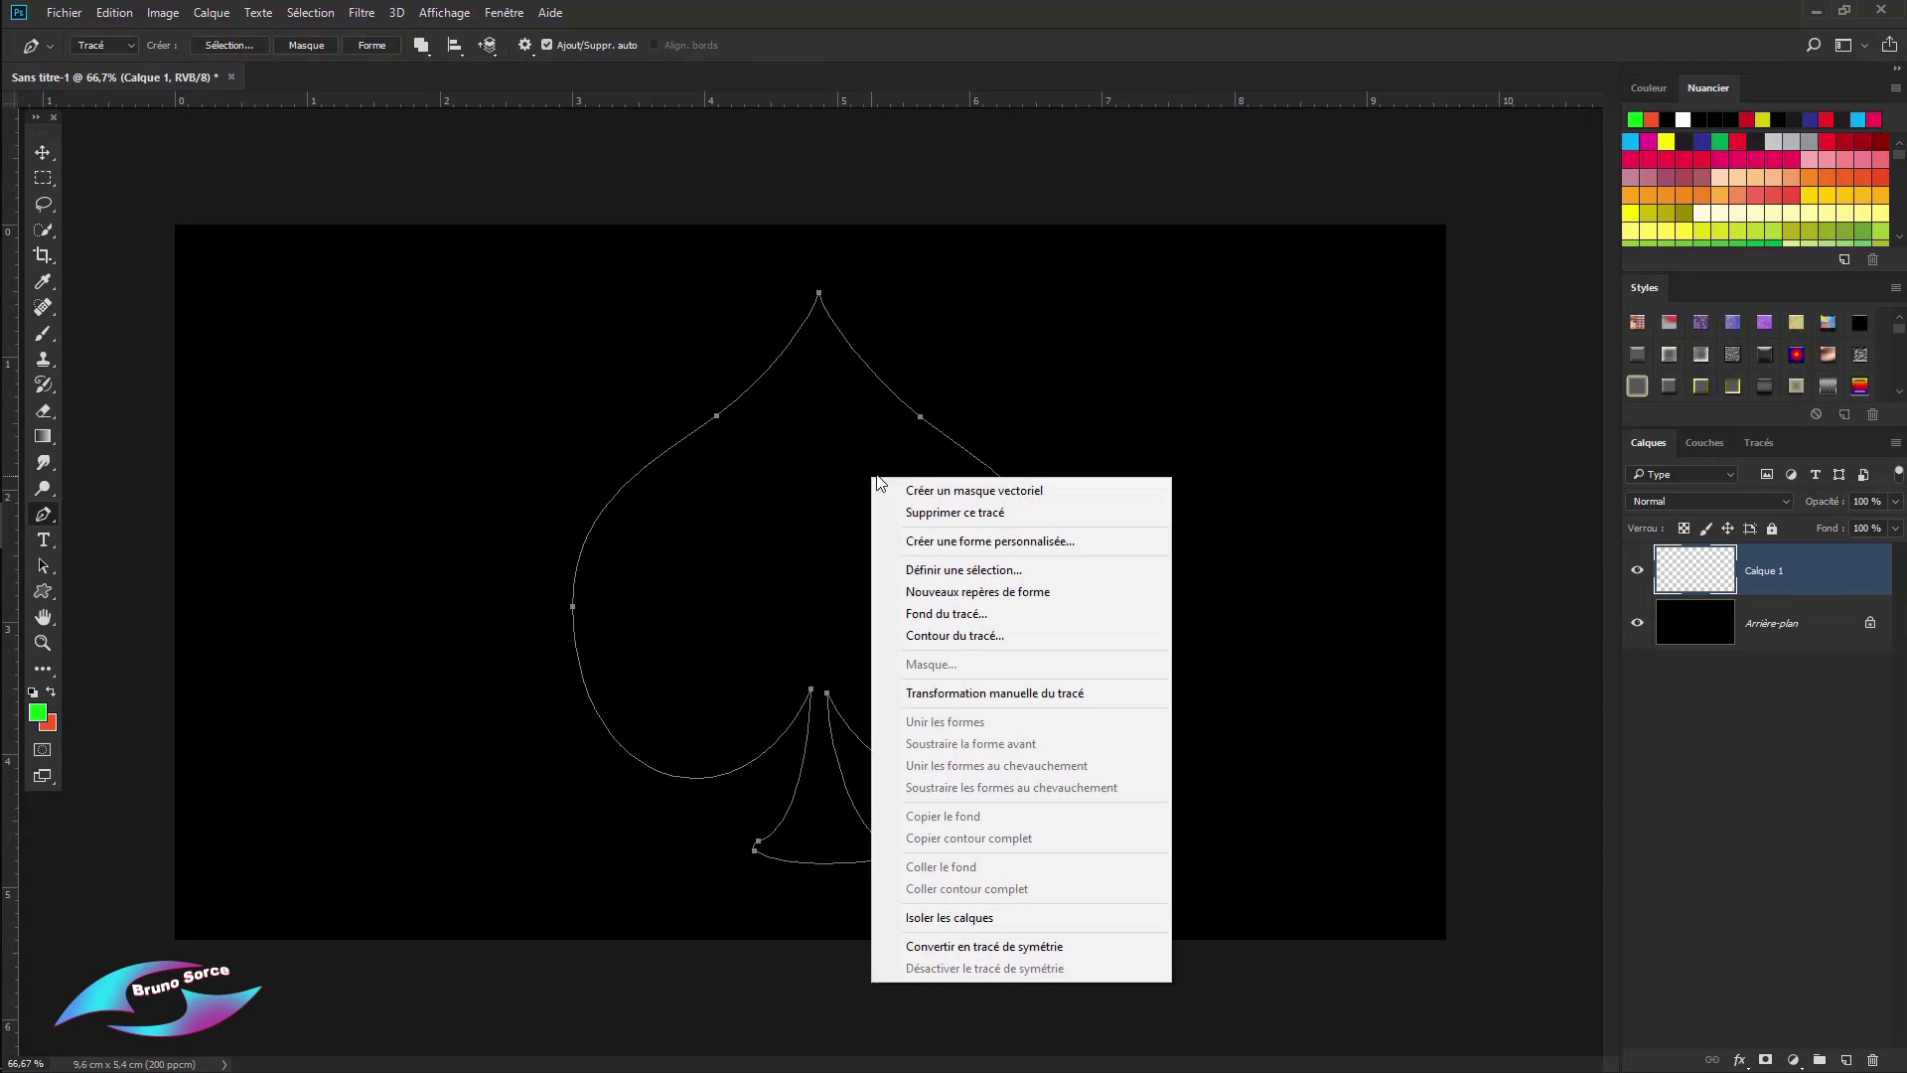
pyautogui.click(946, 633)
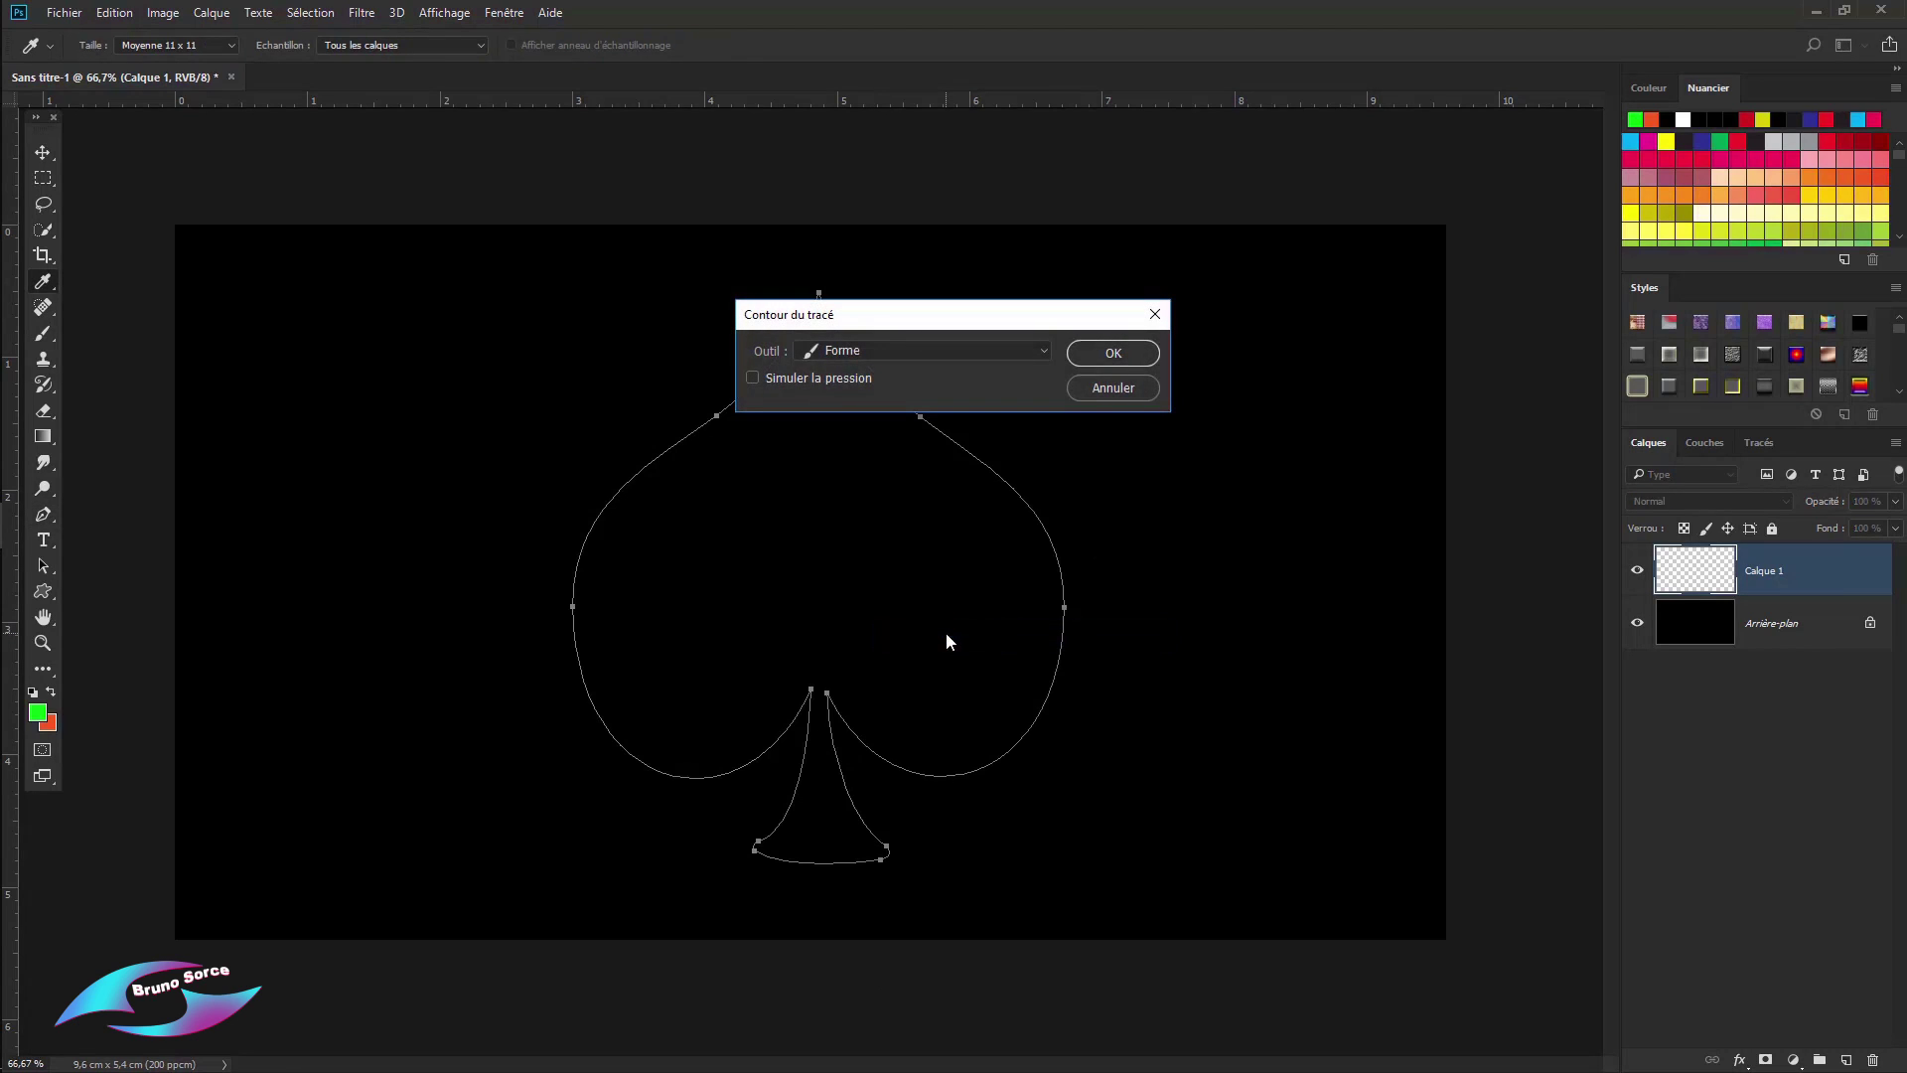
pyautogui.press('Return')
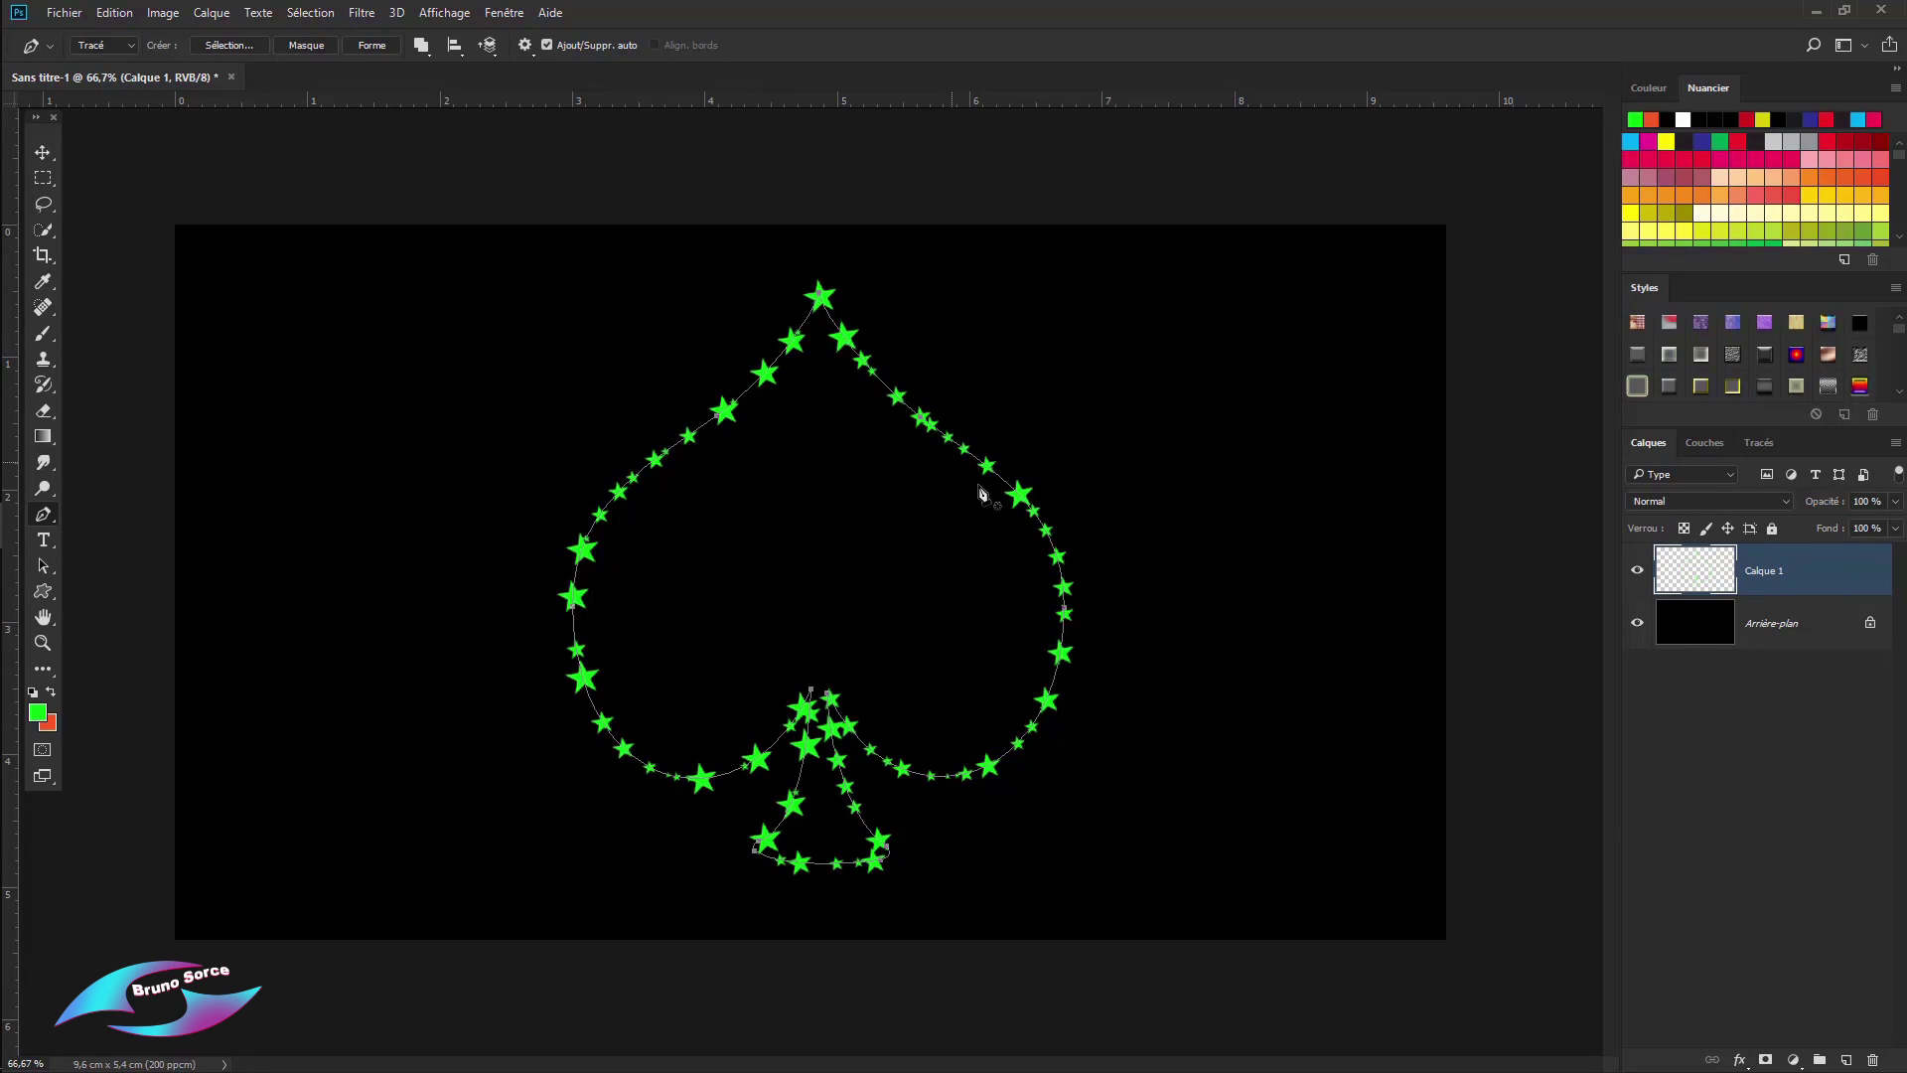
# Step: Try a magenta (#ef04f8) colour overlay at 100% opacity on the star outline of Calque 1
pyautogui.doubleClick(1872, 578)
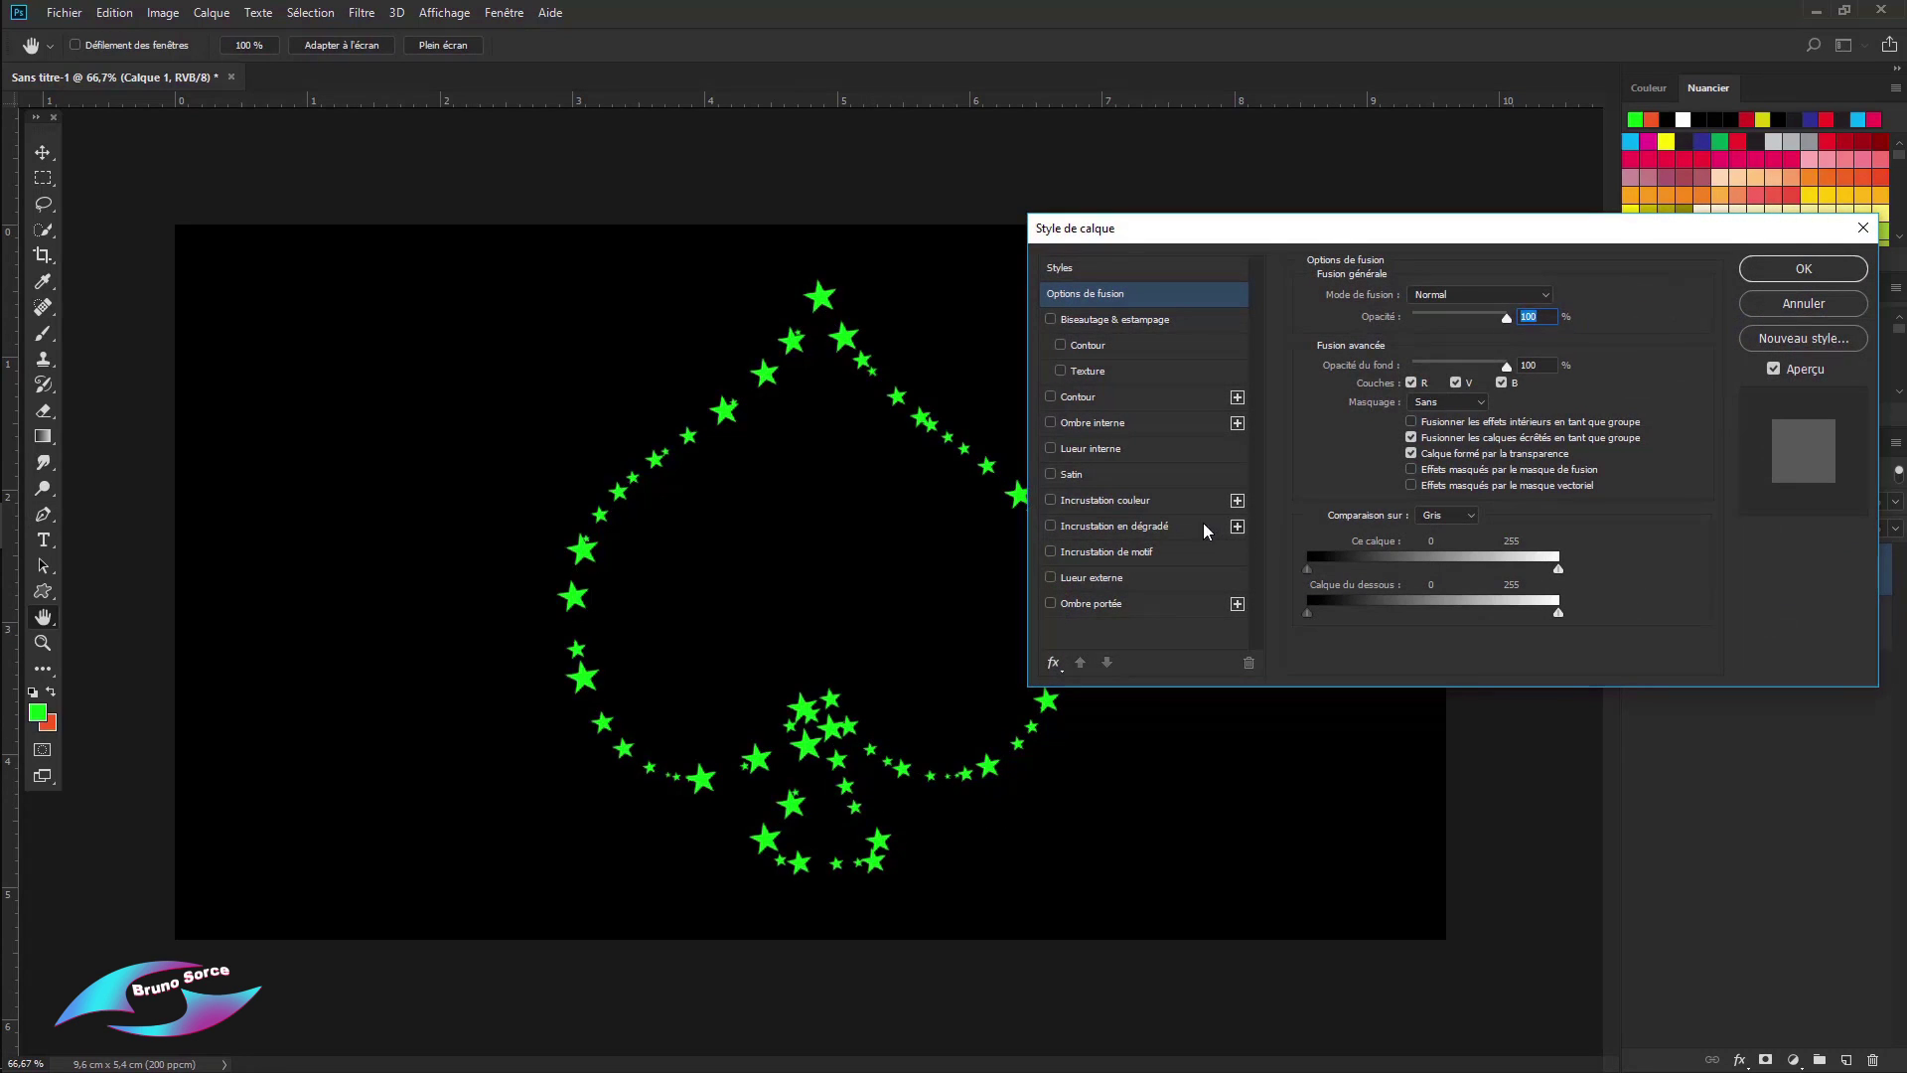
pyautogui.click(1137, 506)
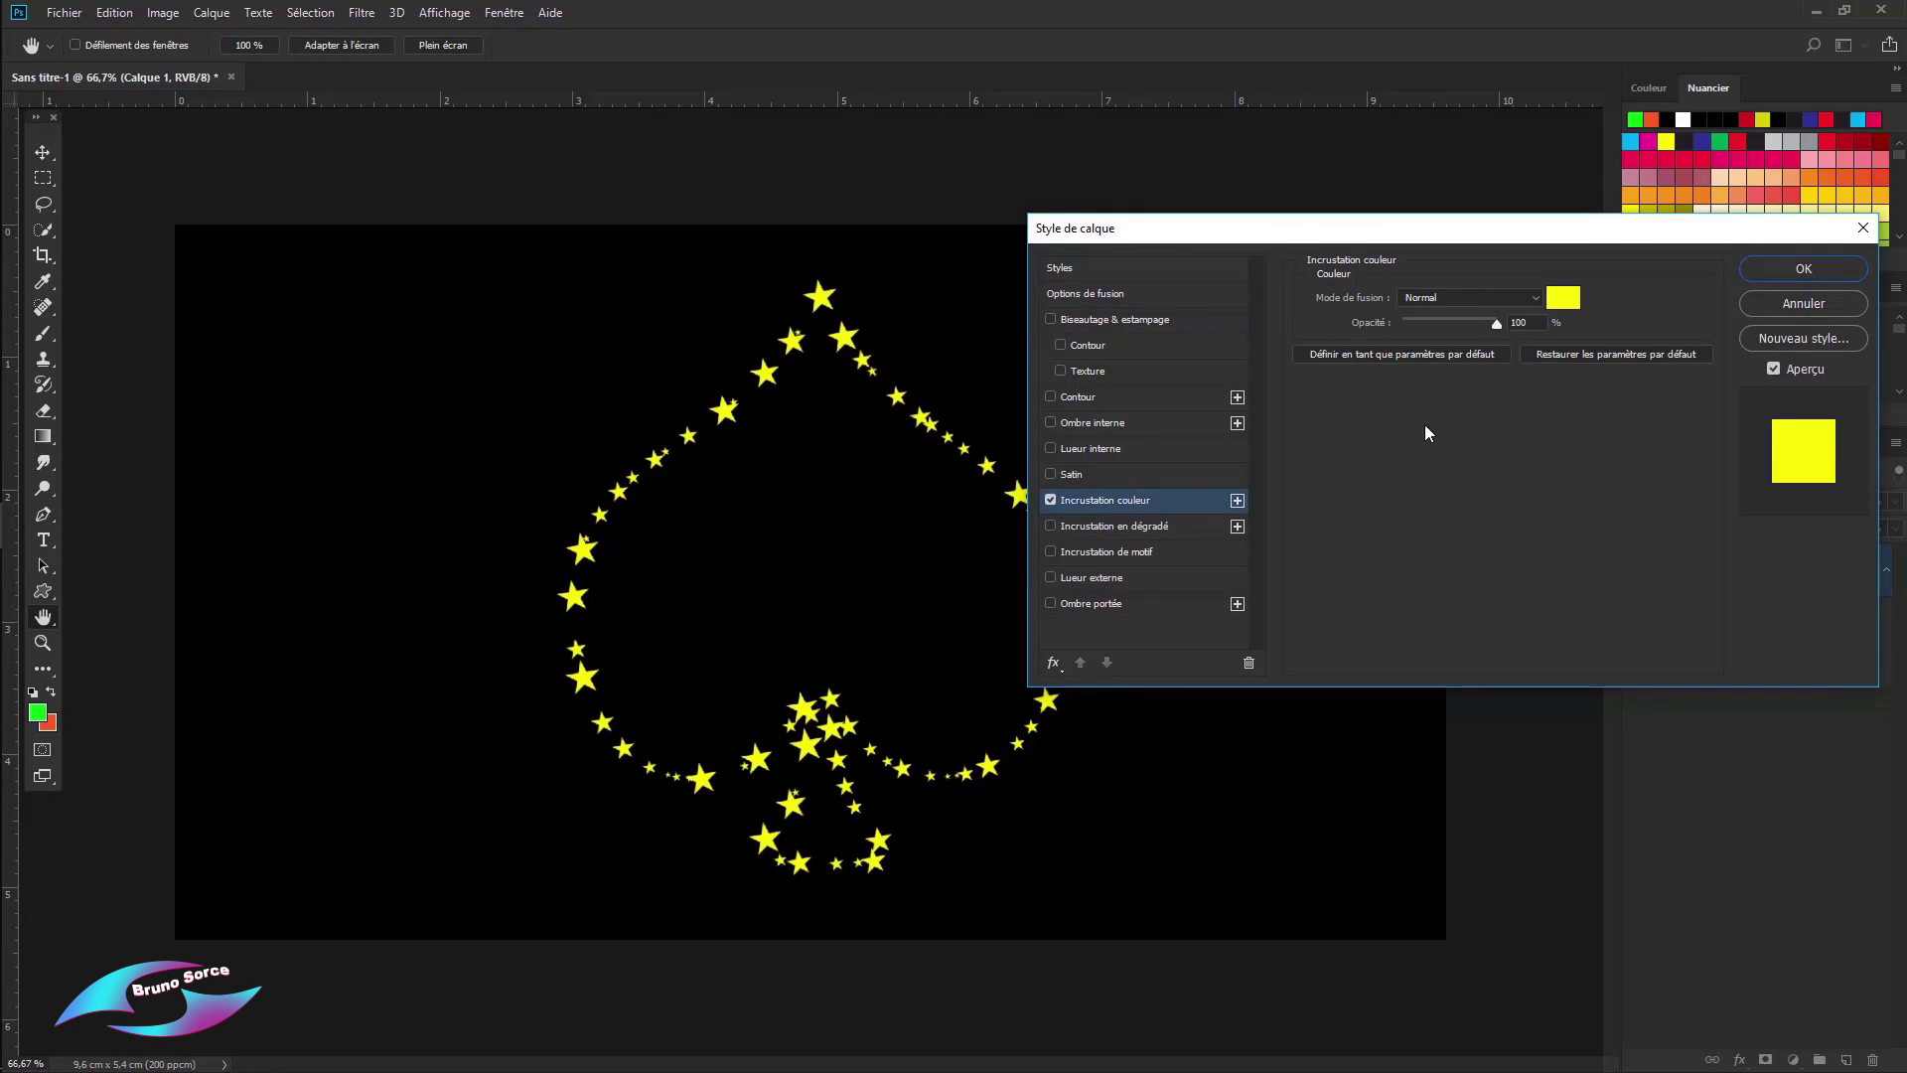
pyautogui.click(1564, 303)
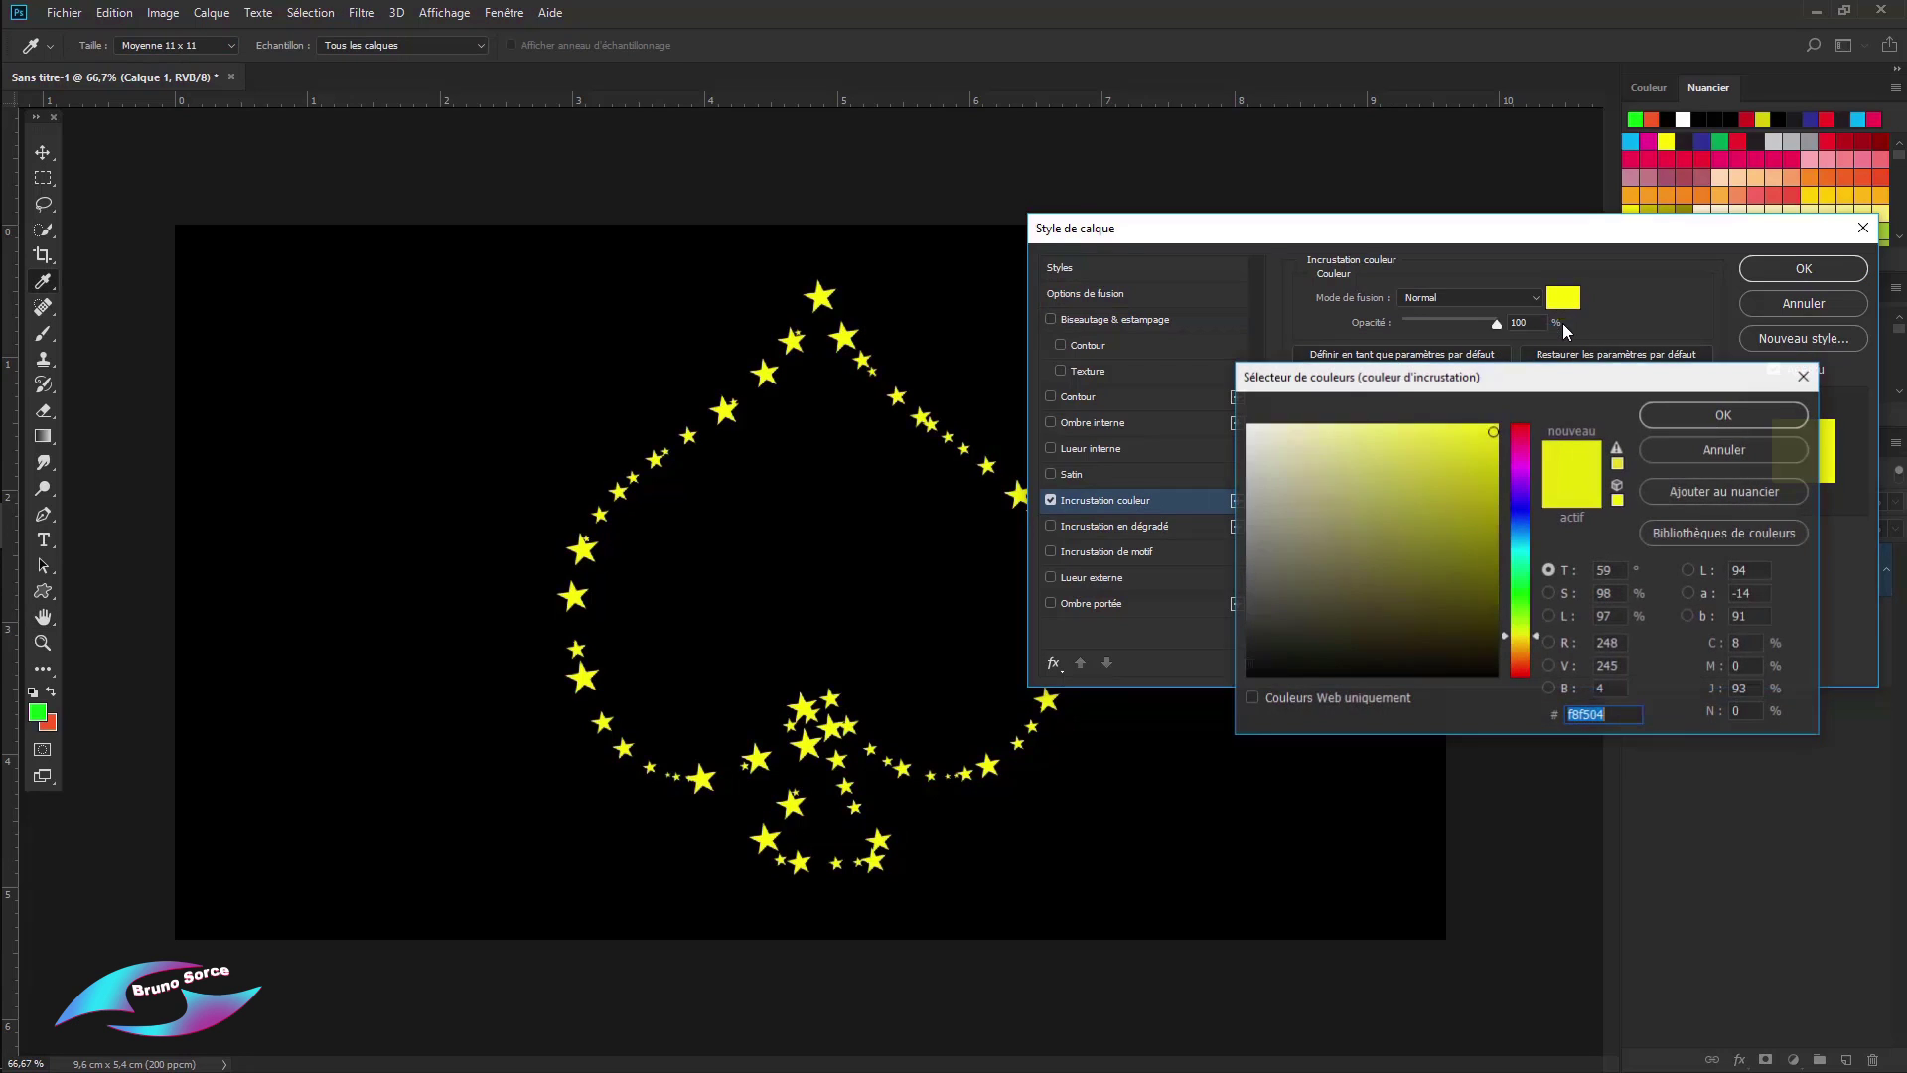
pyautogui.click(1519, 467)
pyautogui.click(1744, 420)
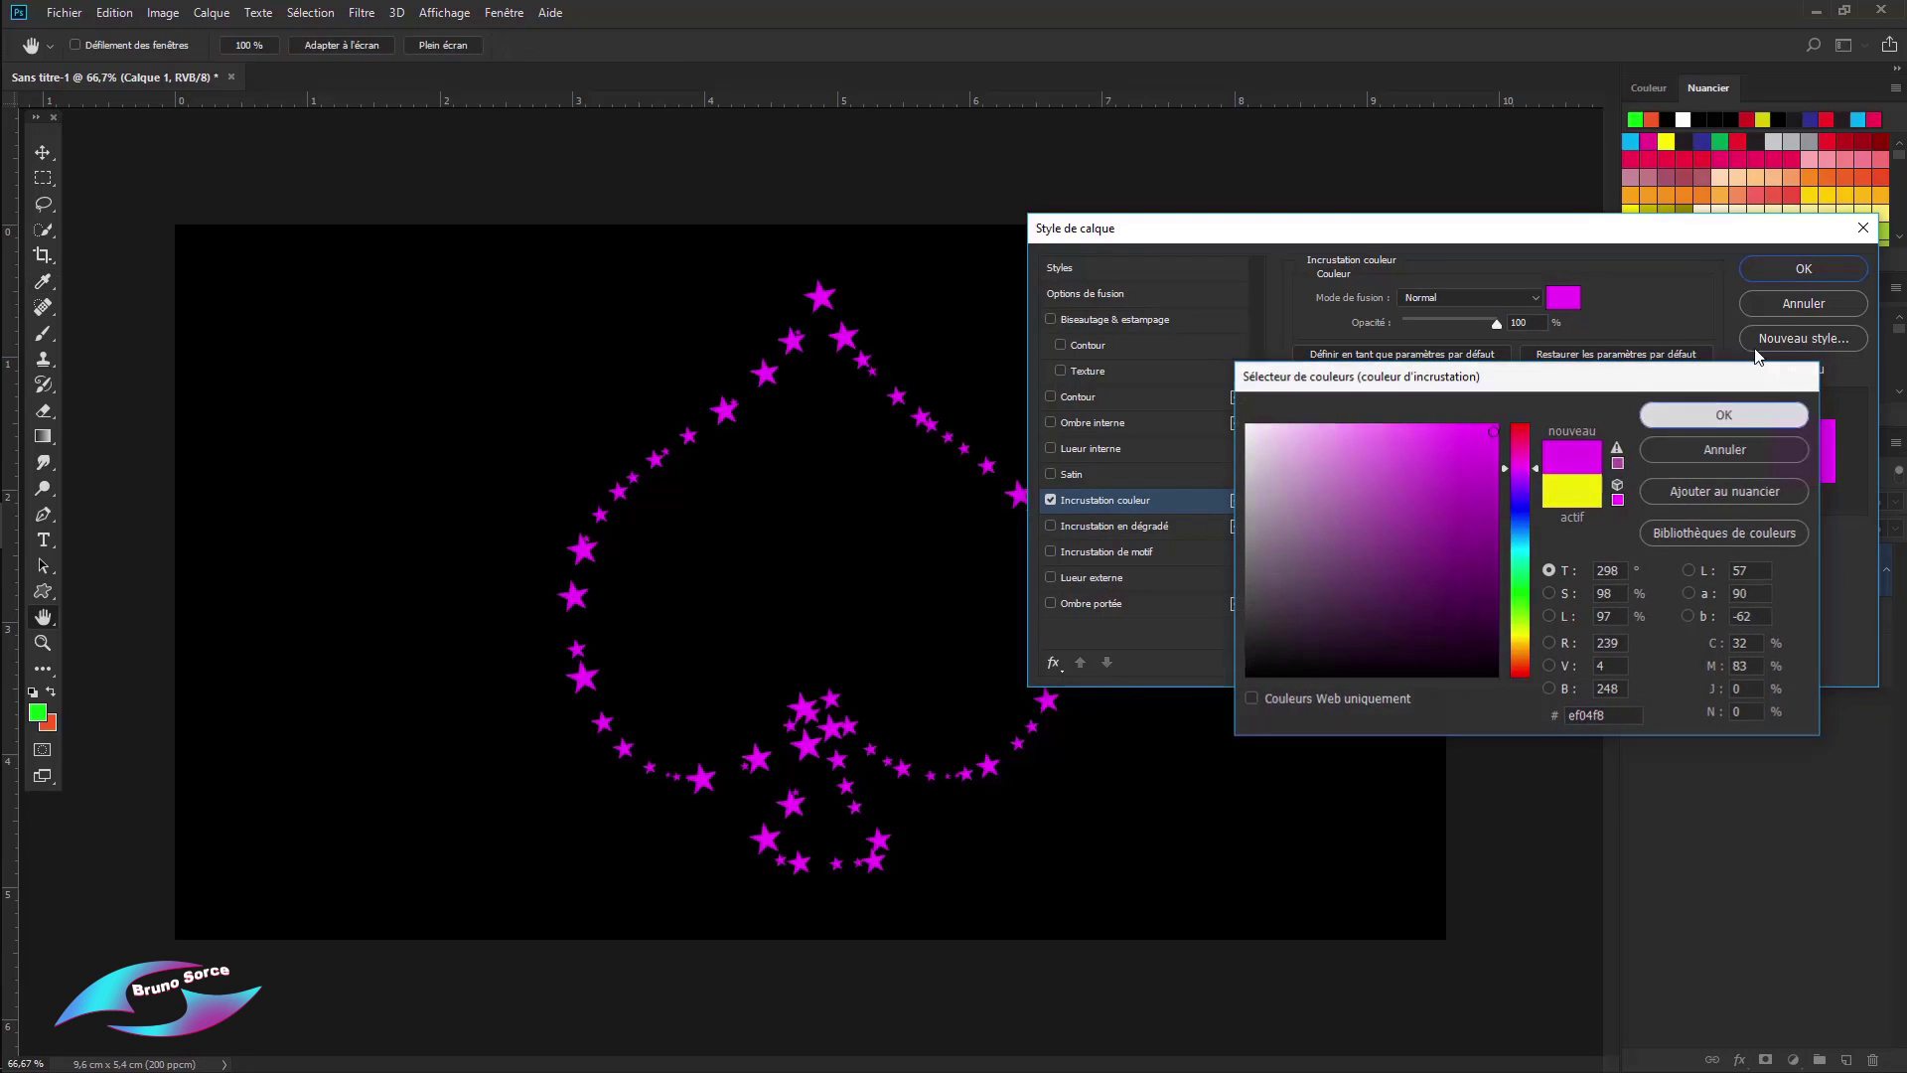
# Step: Switch off the colour overlay on Calque 1 and choose the gradient overlay effect instead
pyautogui.click(1051, 499)
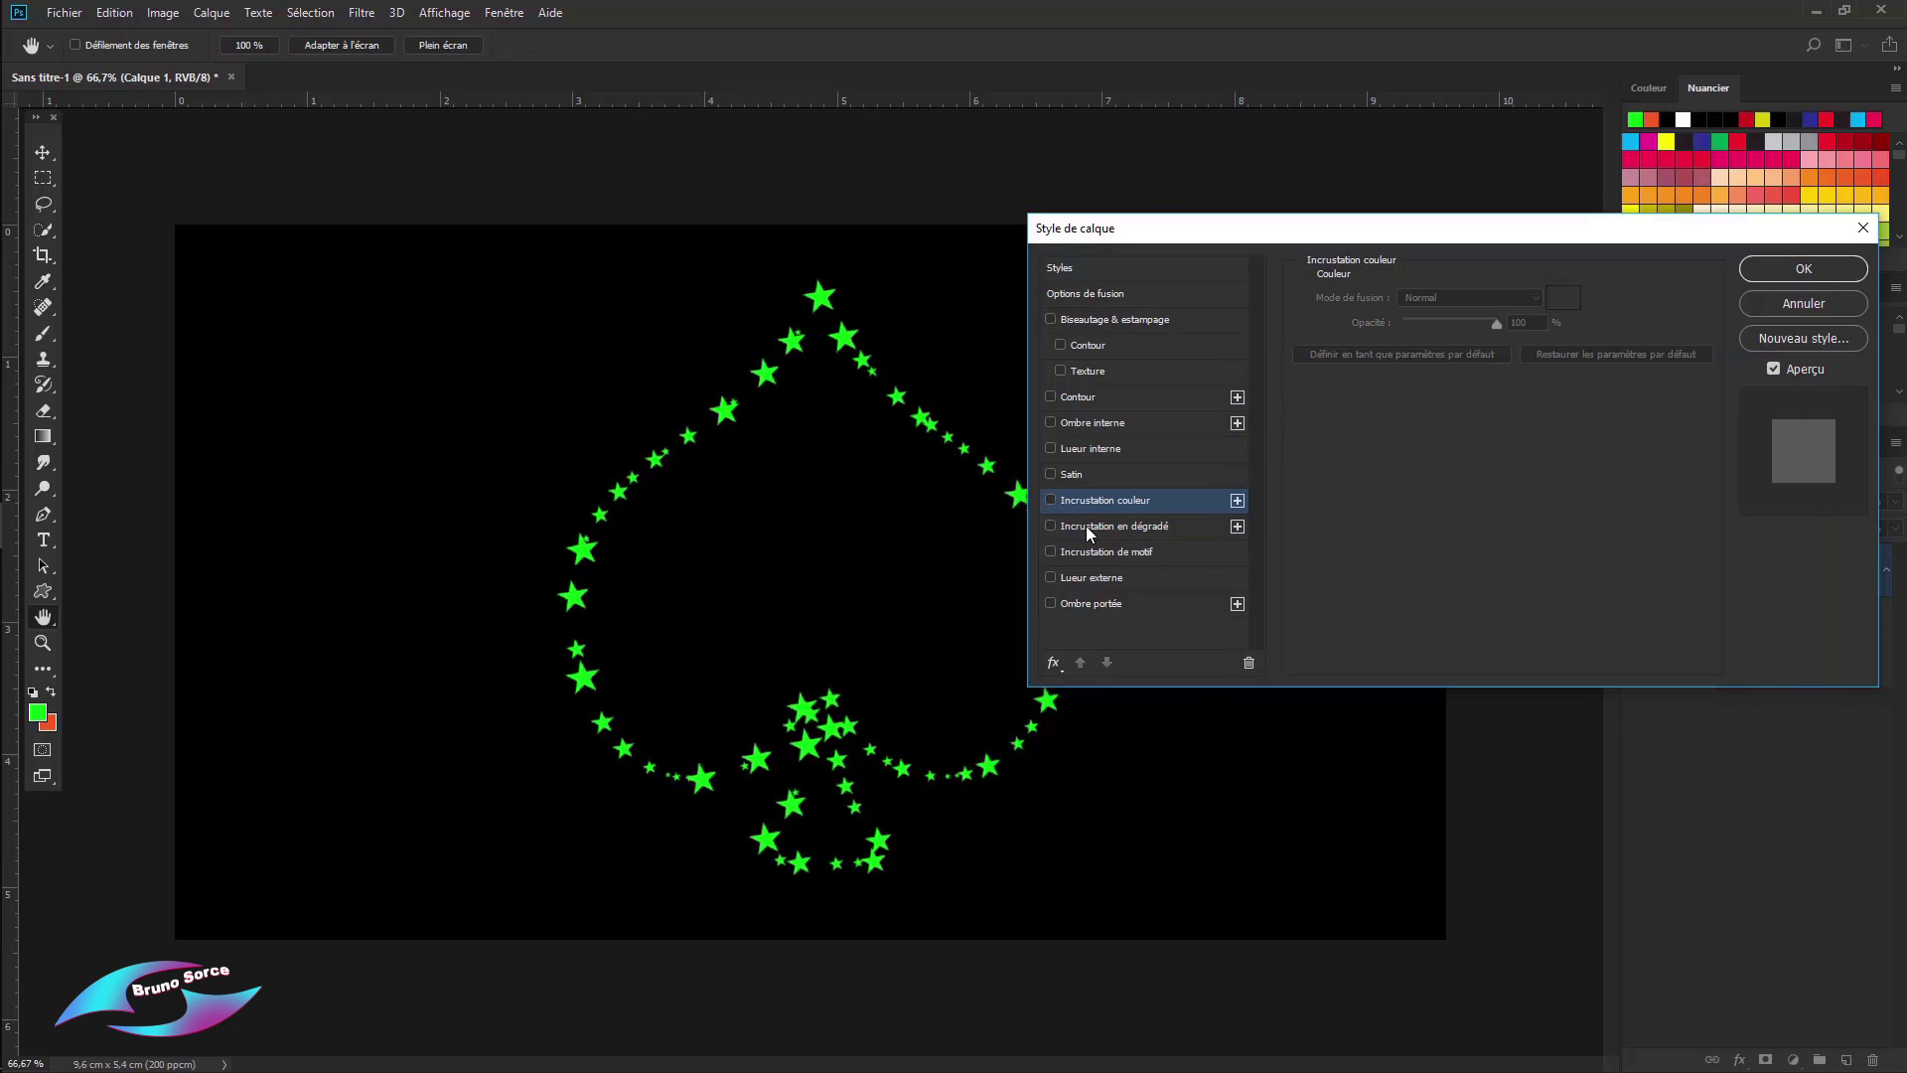
pyautogui.click(1087, 527)
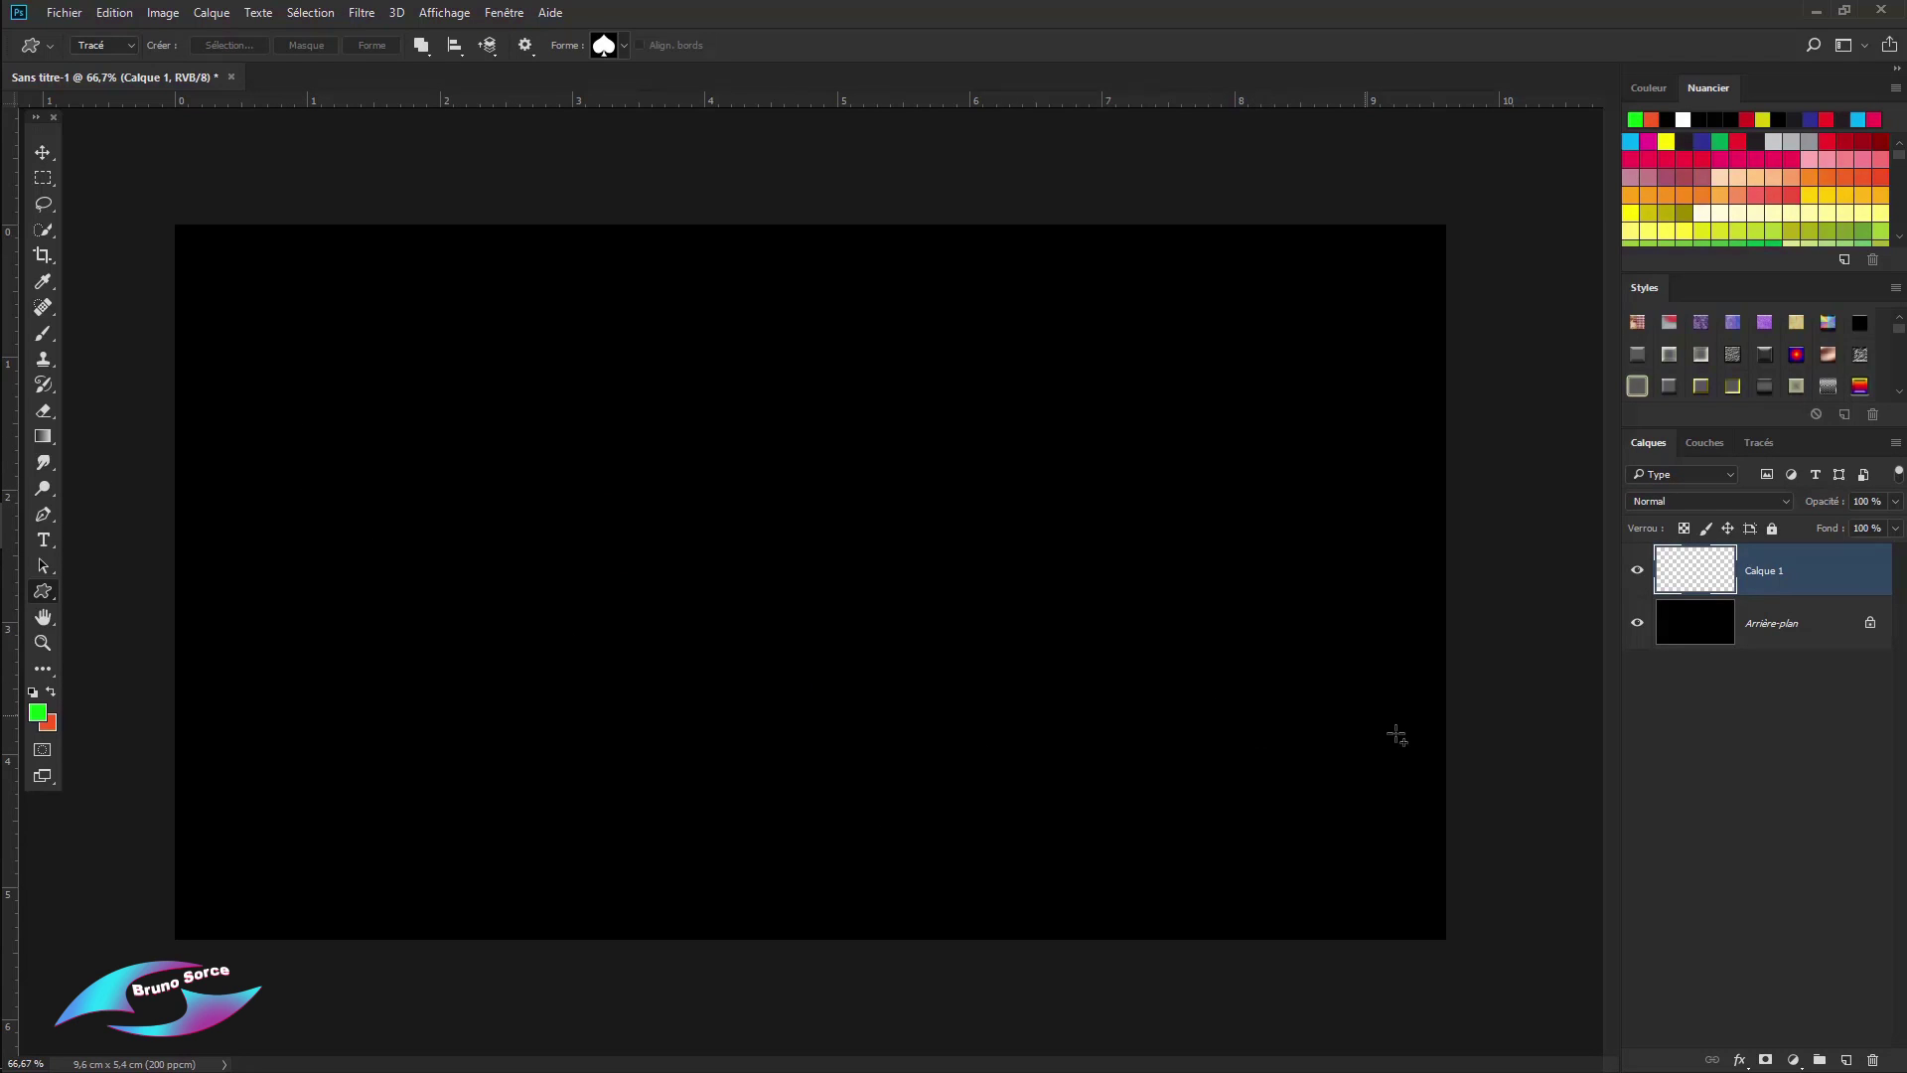
# Step: Draw an open S-shaped path about 8 cm wide across the canvas with the Pen tool
pyautogui.click(43, 513)
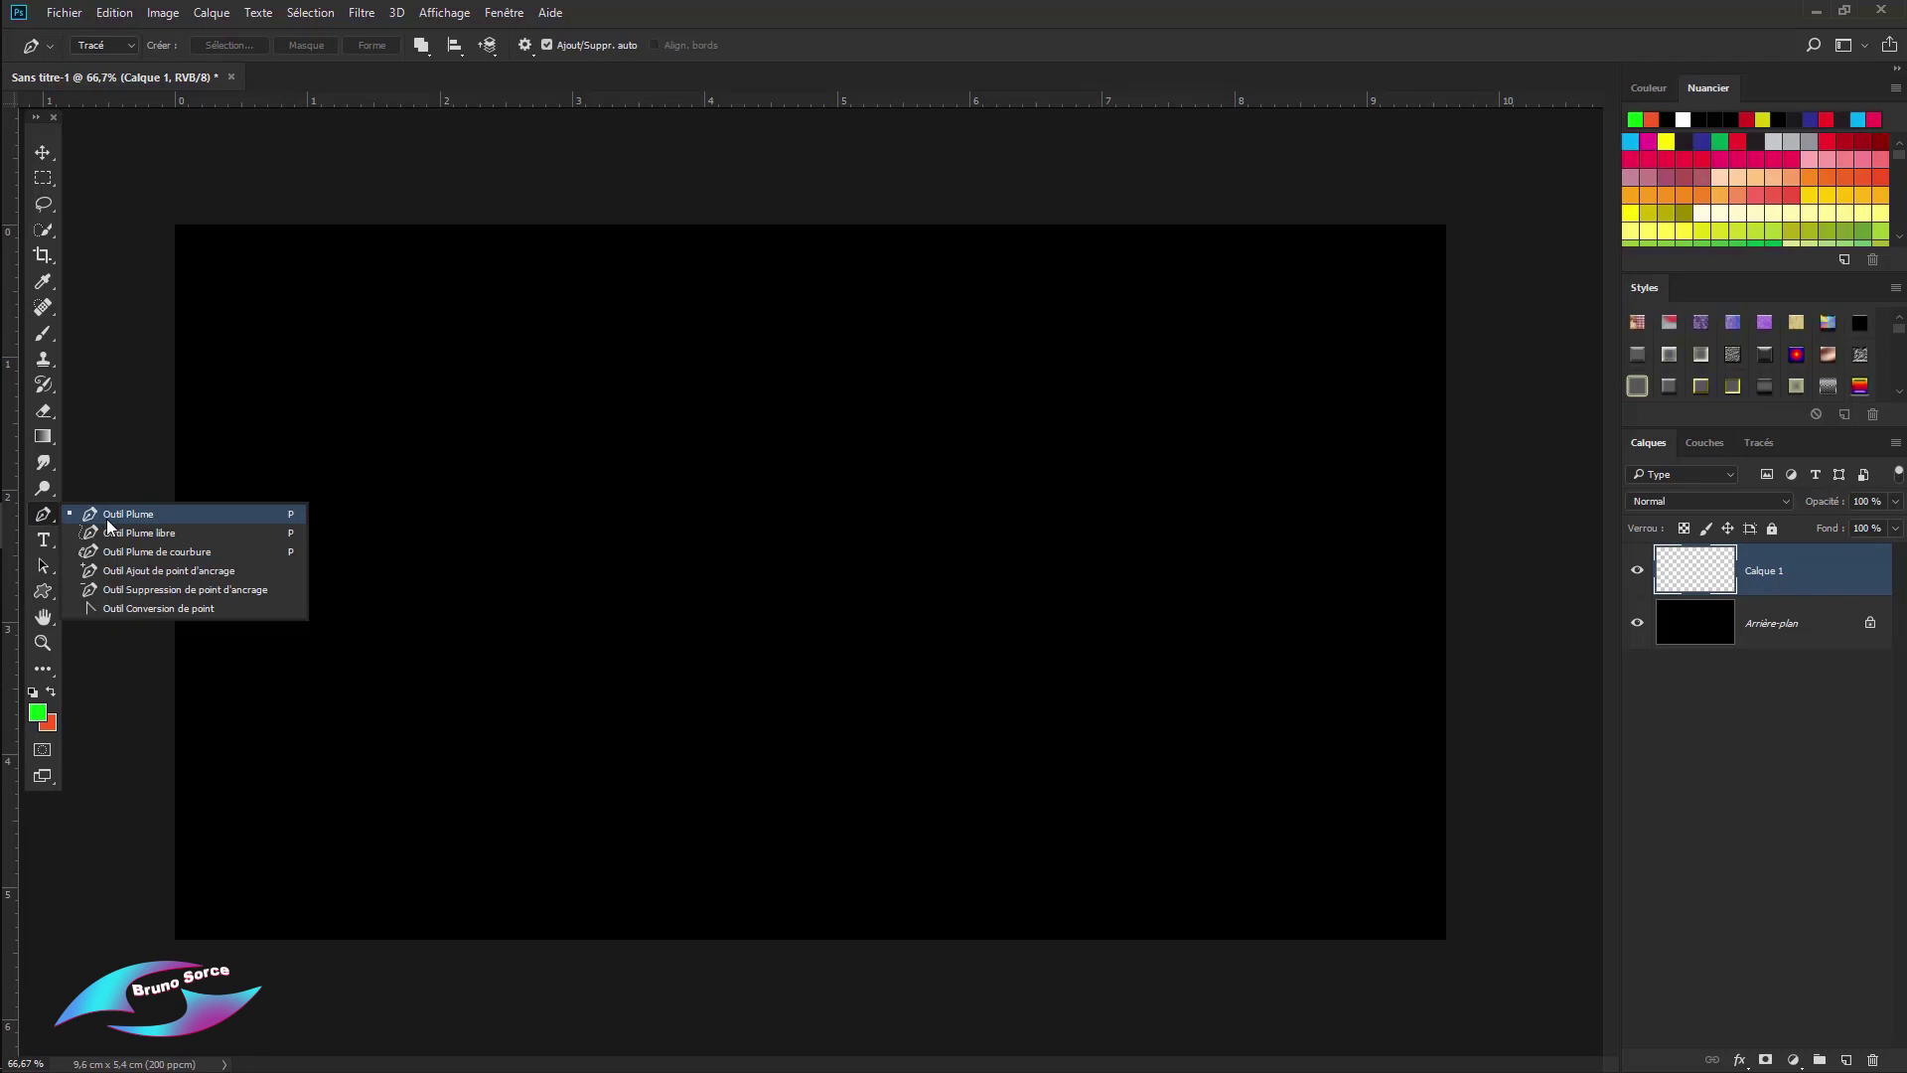
pyautogui.click(117, 517)
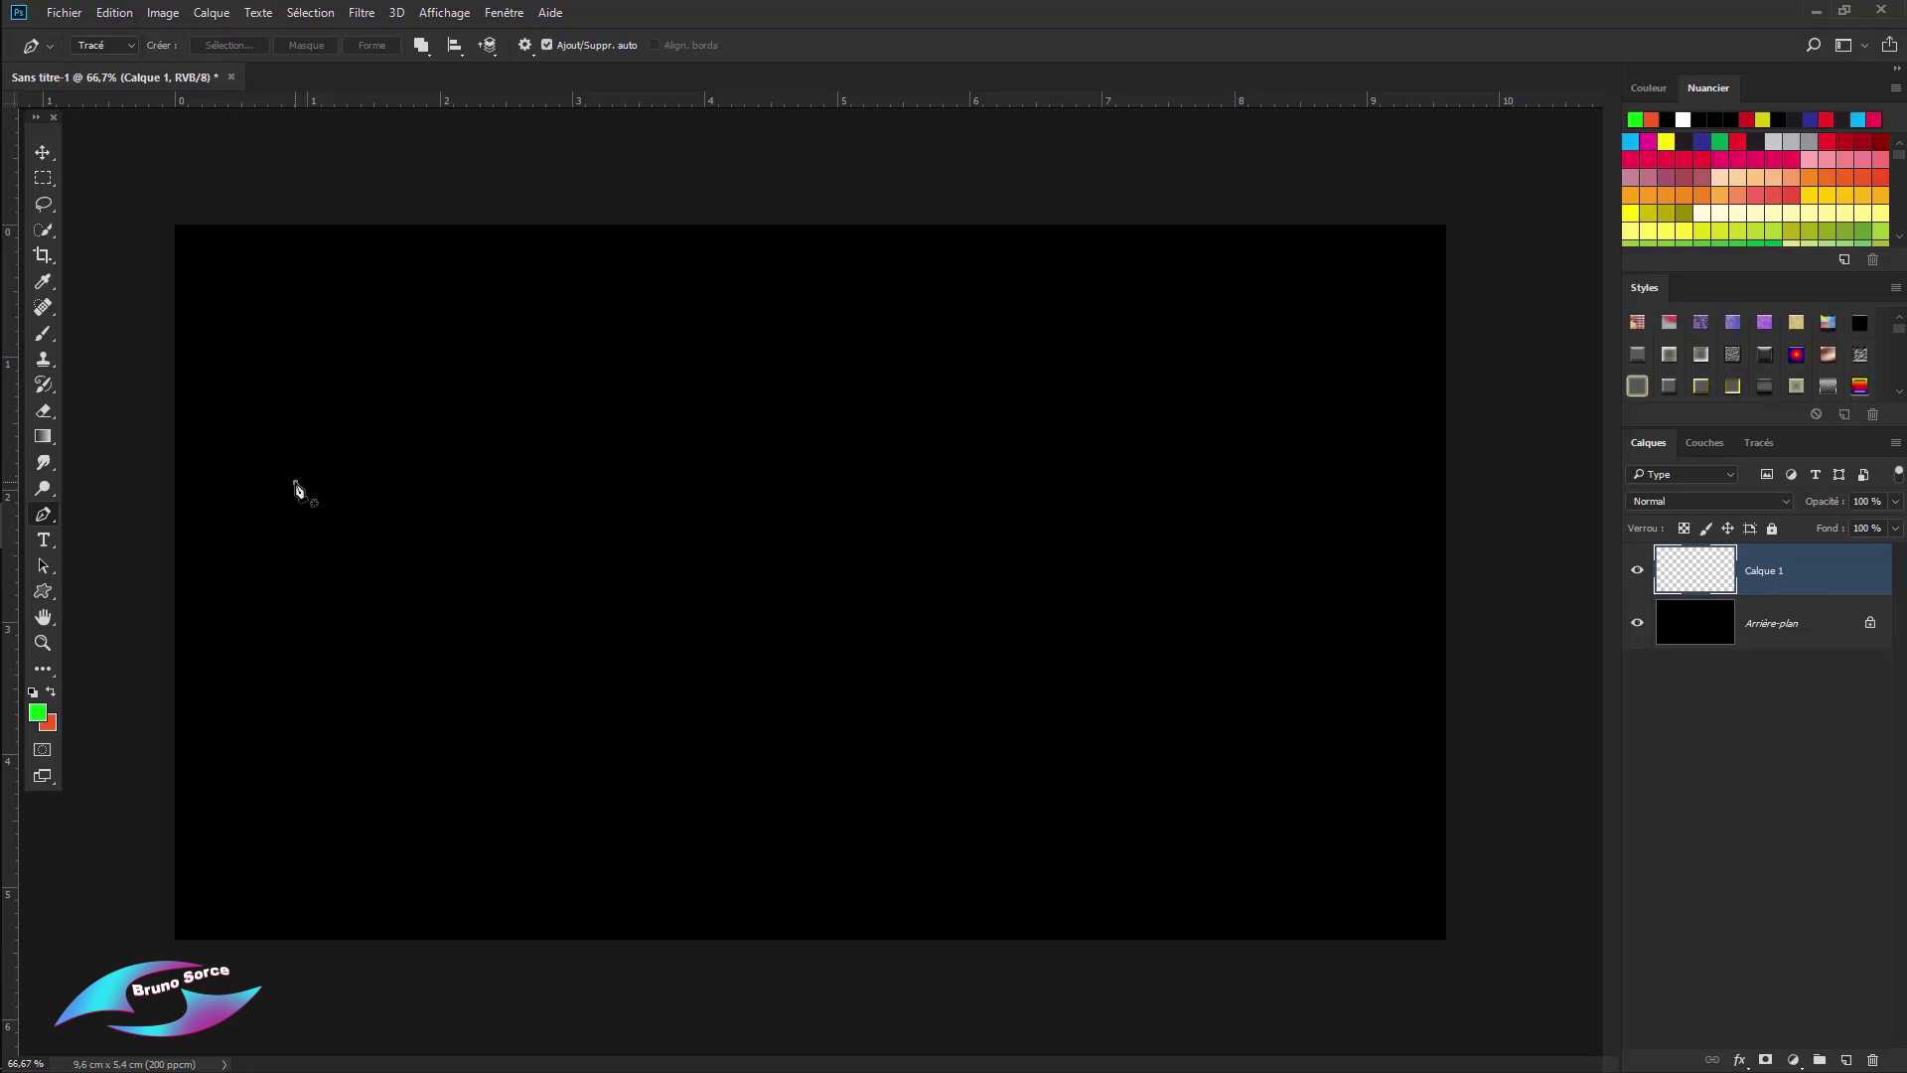
pyautogui.click(296, 482)
pyautogui.moveTo(832, 486); pyautogui.dragTo(1110, 668)
pyautogui.click(1382, 423)
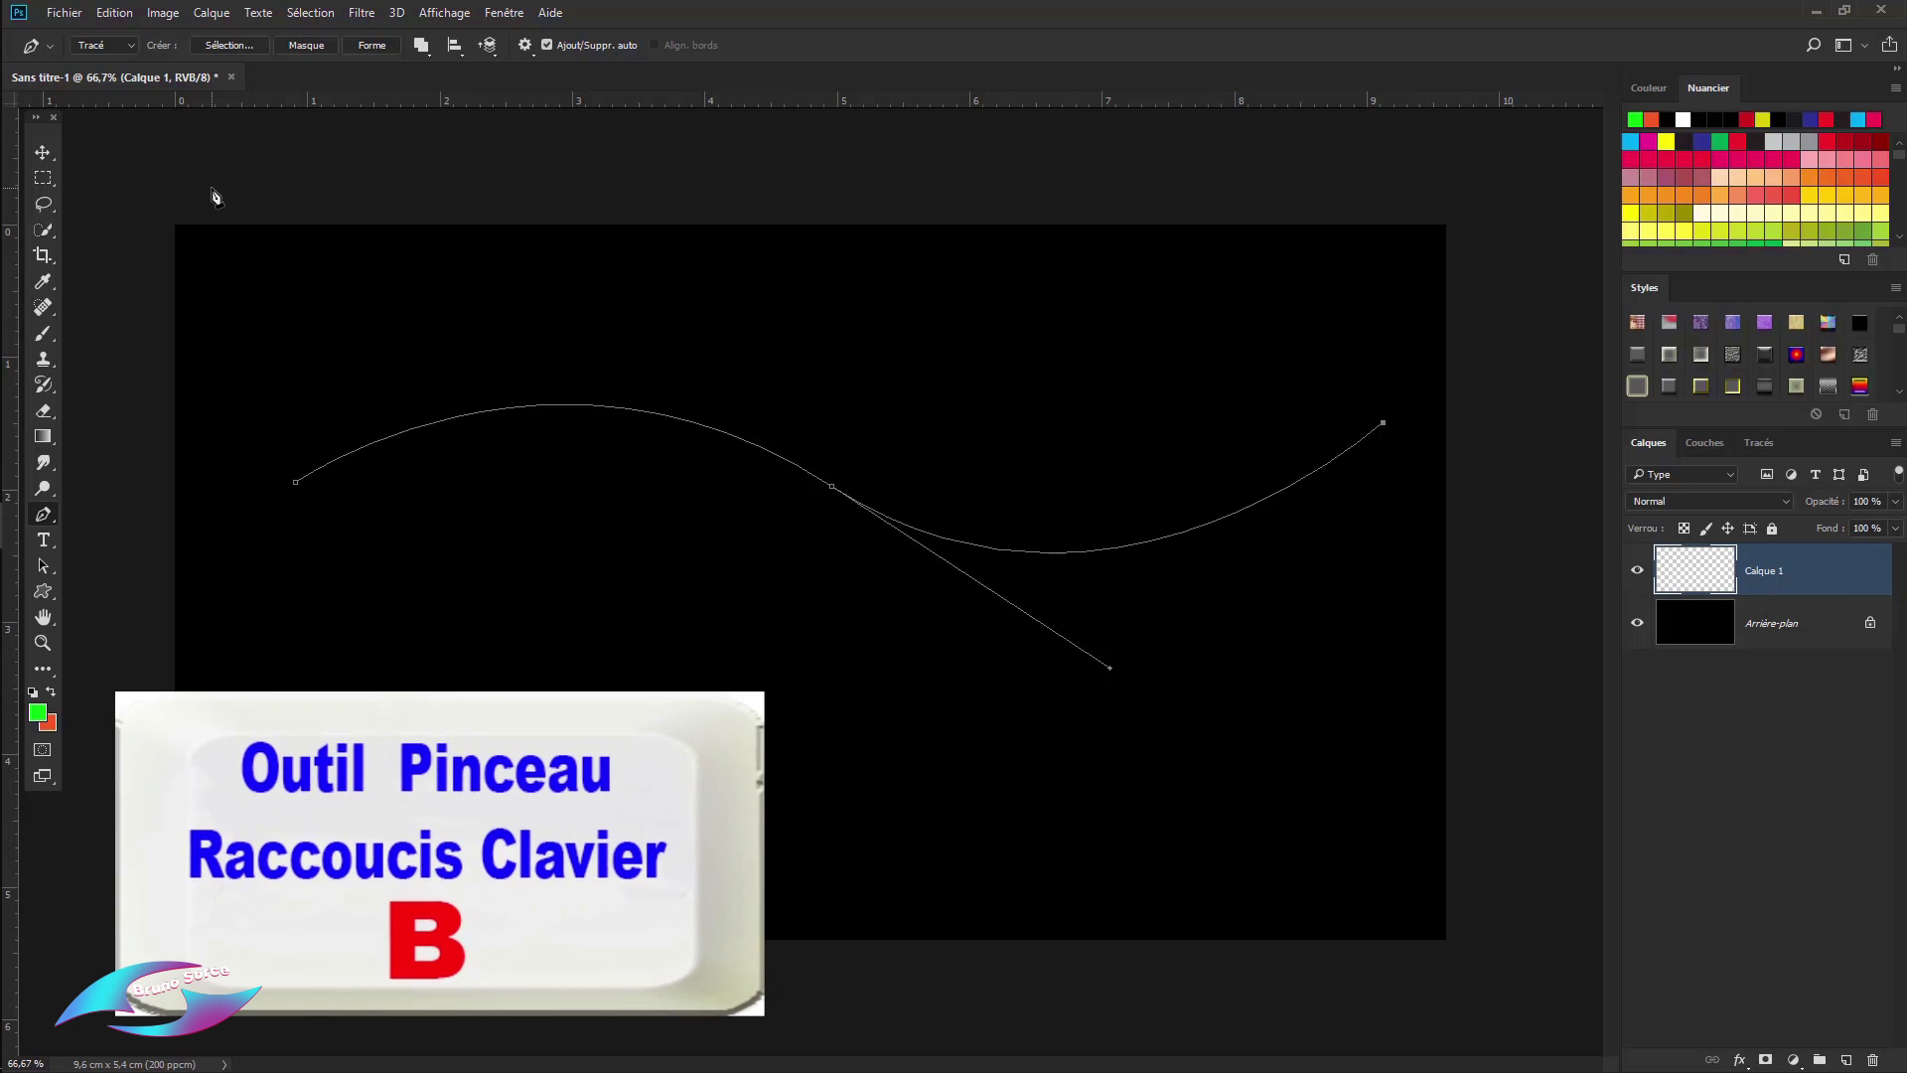
# Step: Choose the soft round 42 px brush tip, set its spacing to 1%, and close the brush settings
pyautogui.press('b')
pyautogui.press('F5')
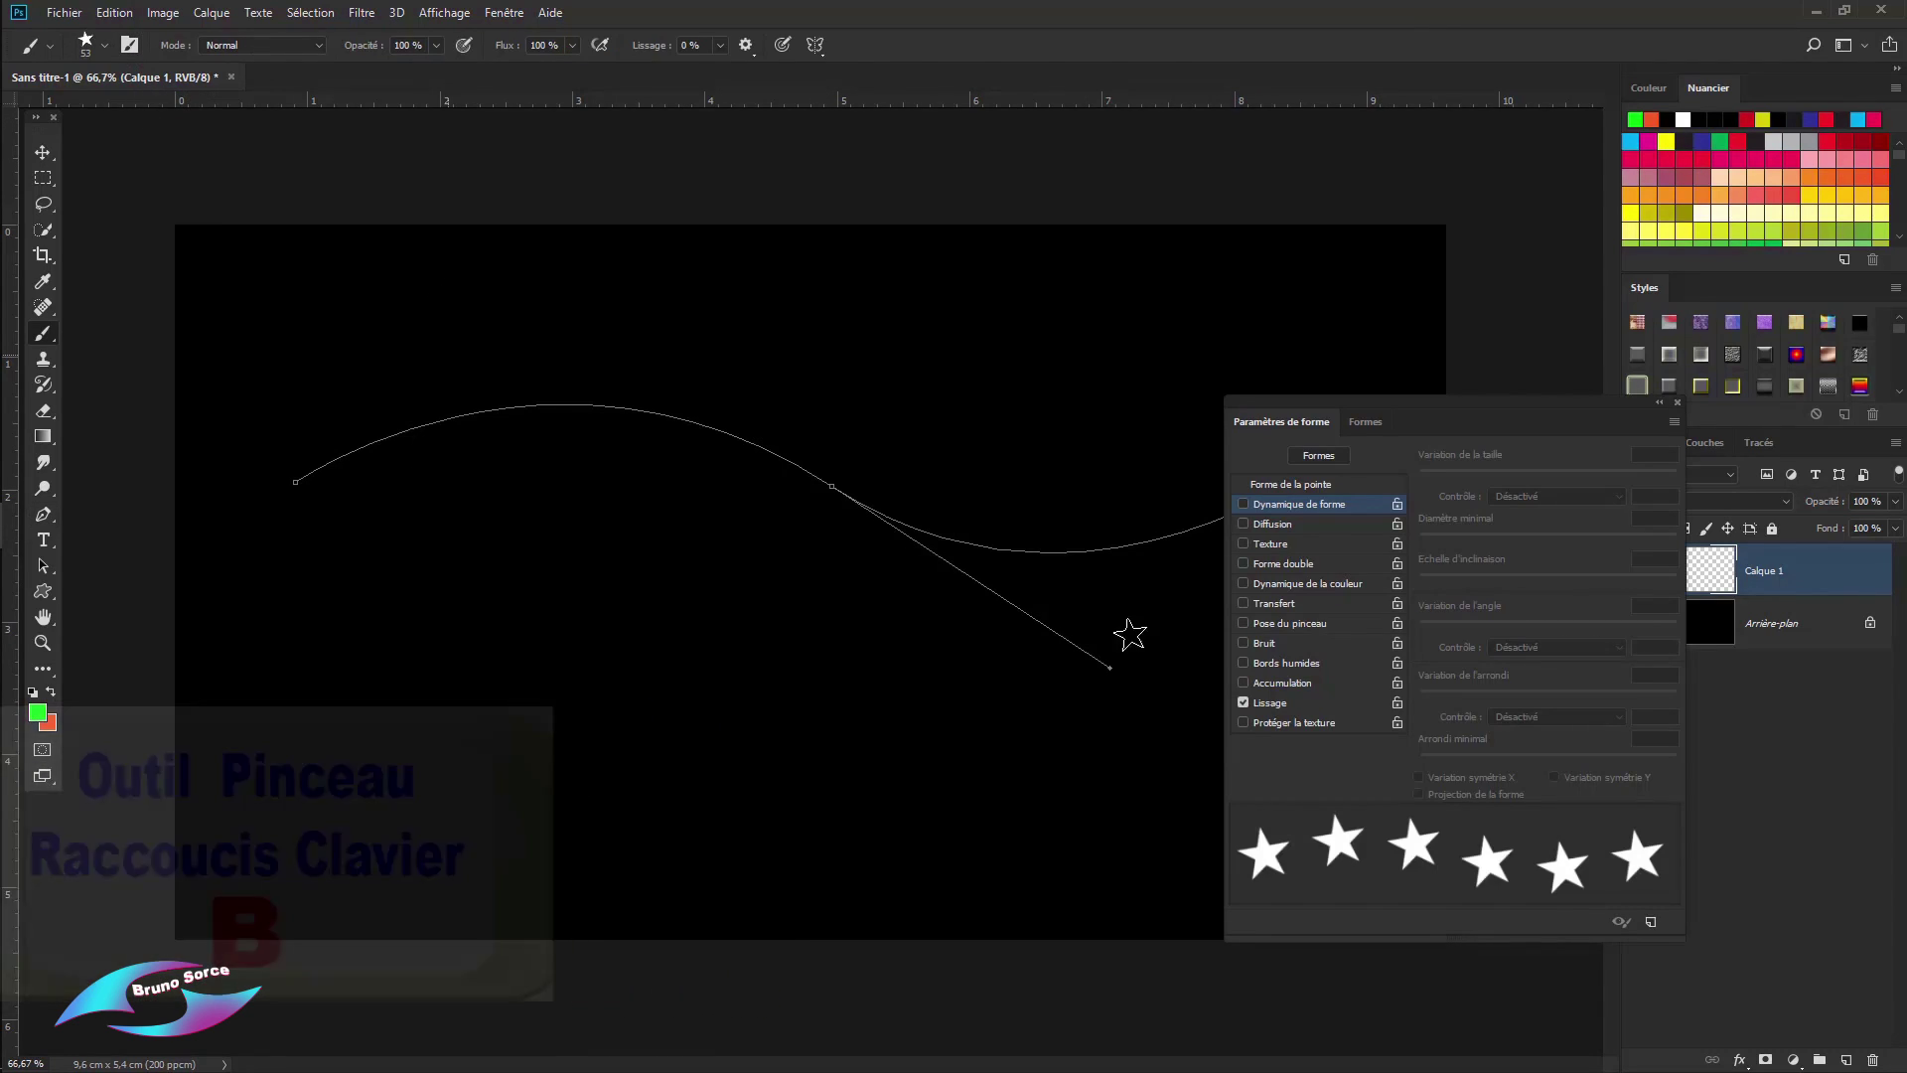
pyautogui.click(1308, 483)
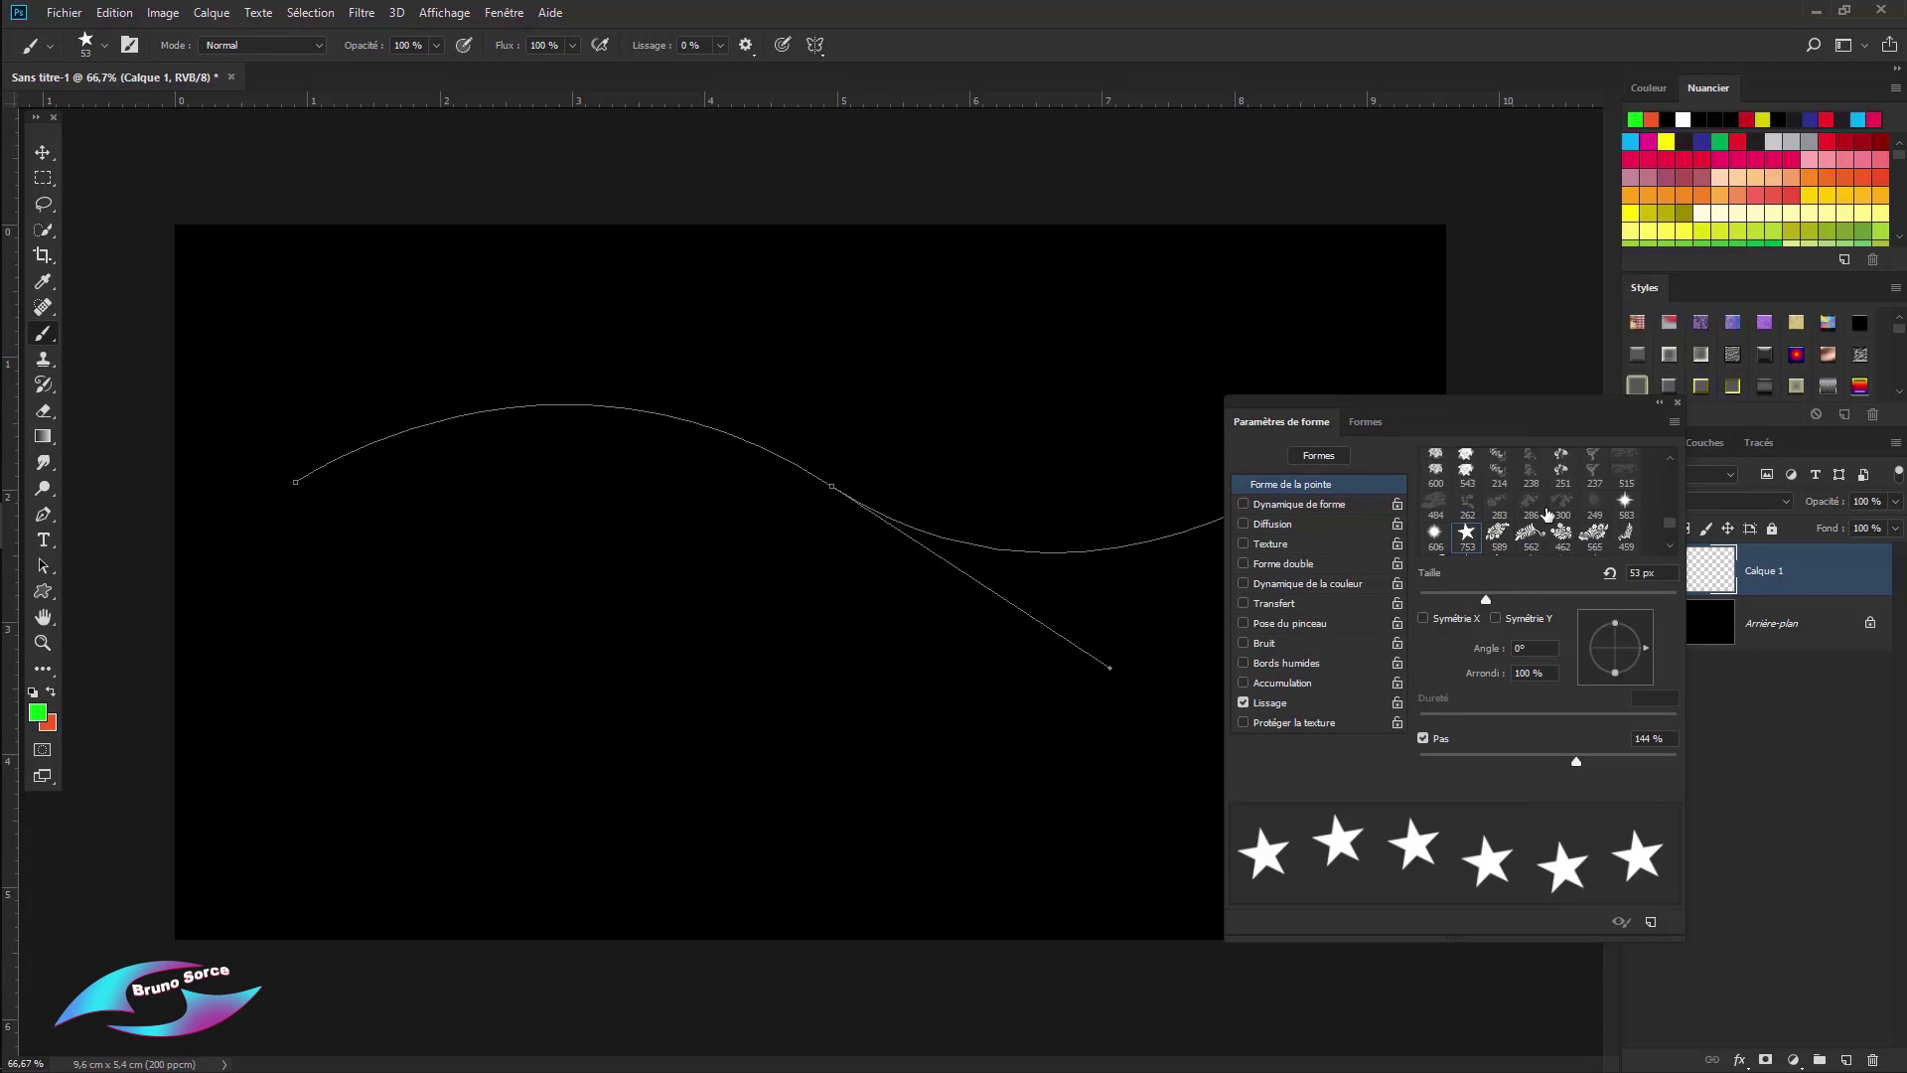
pyautogui.click(1530, 468)
pyautogui.moveTo(1415, 758)
pyautogui.mouseDown()
pyautogui.moveTo(1601, 754)
pyautogui.moveTo(1392, 753)
pyautogui.mouseUp()
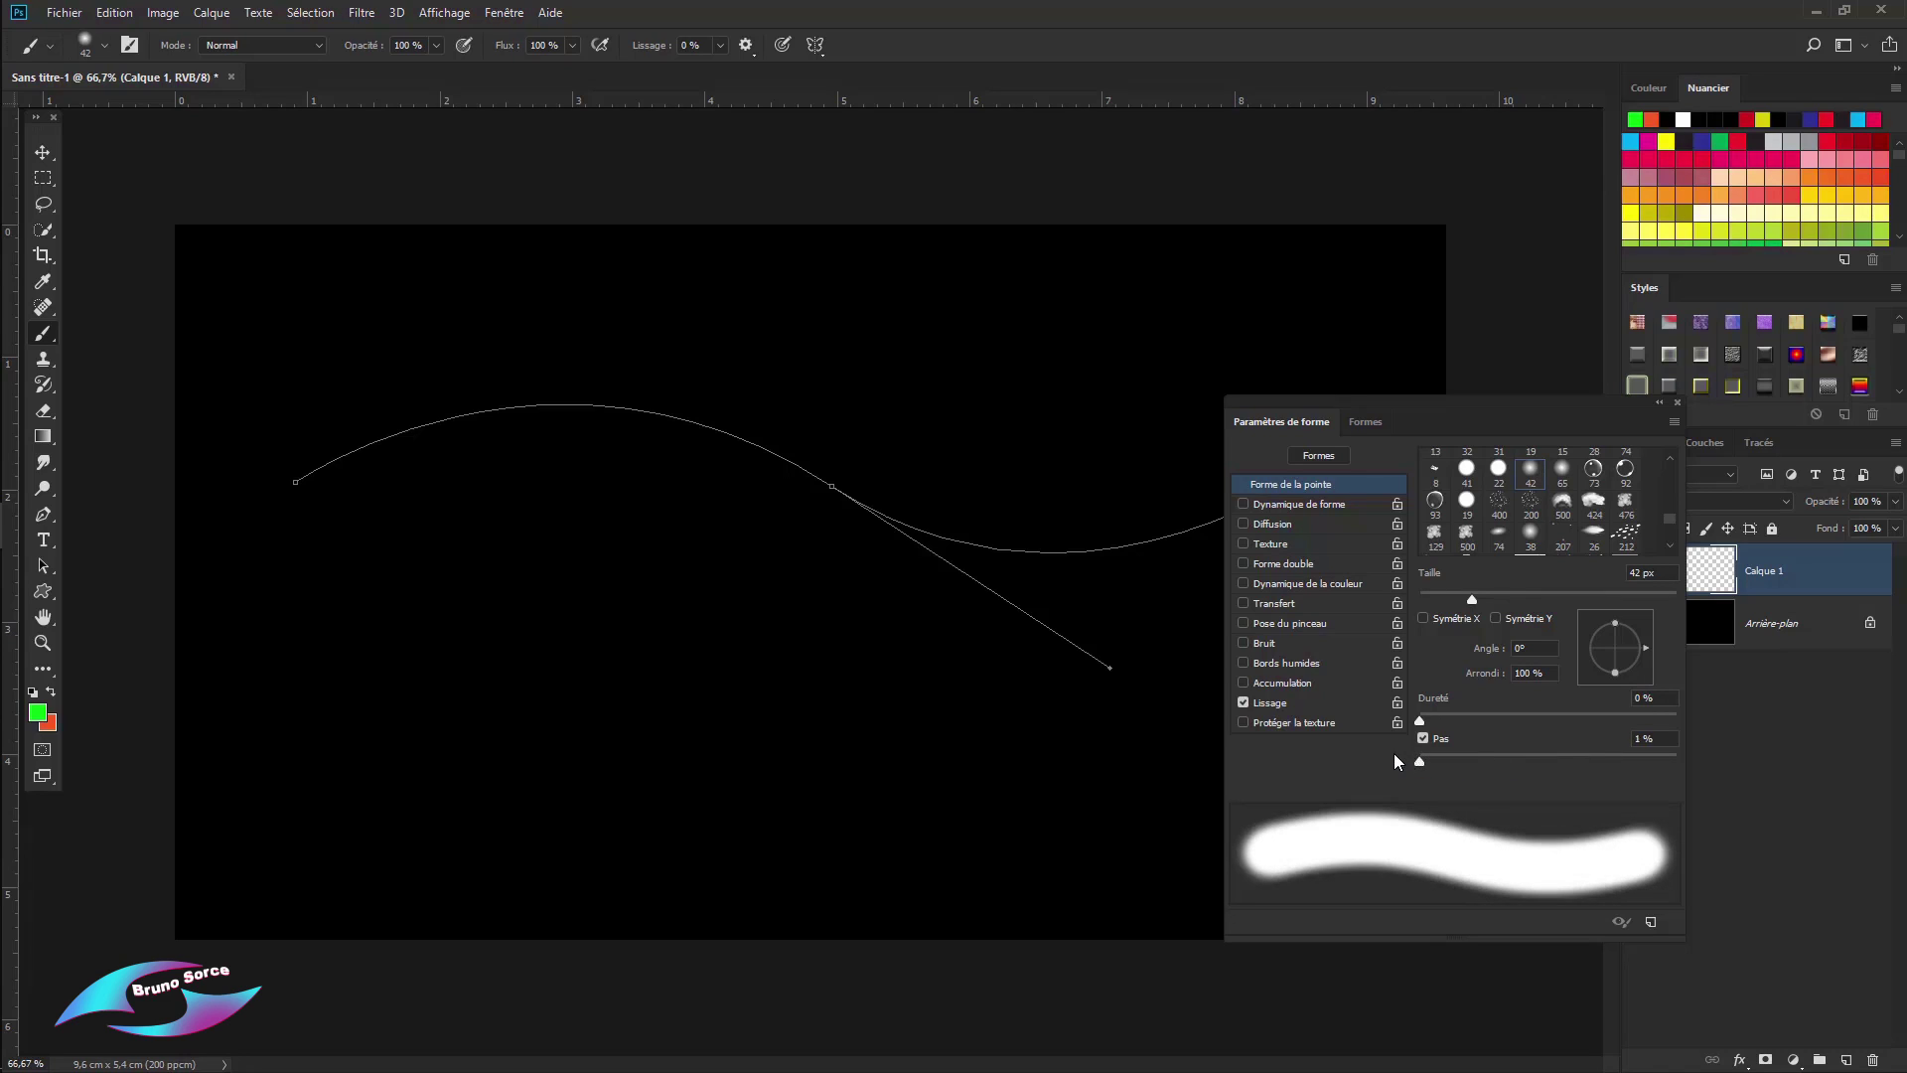
pyautogui.scroll(-1, 1392, 753)
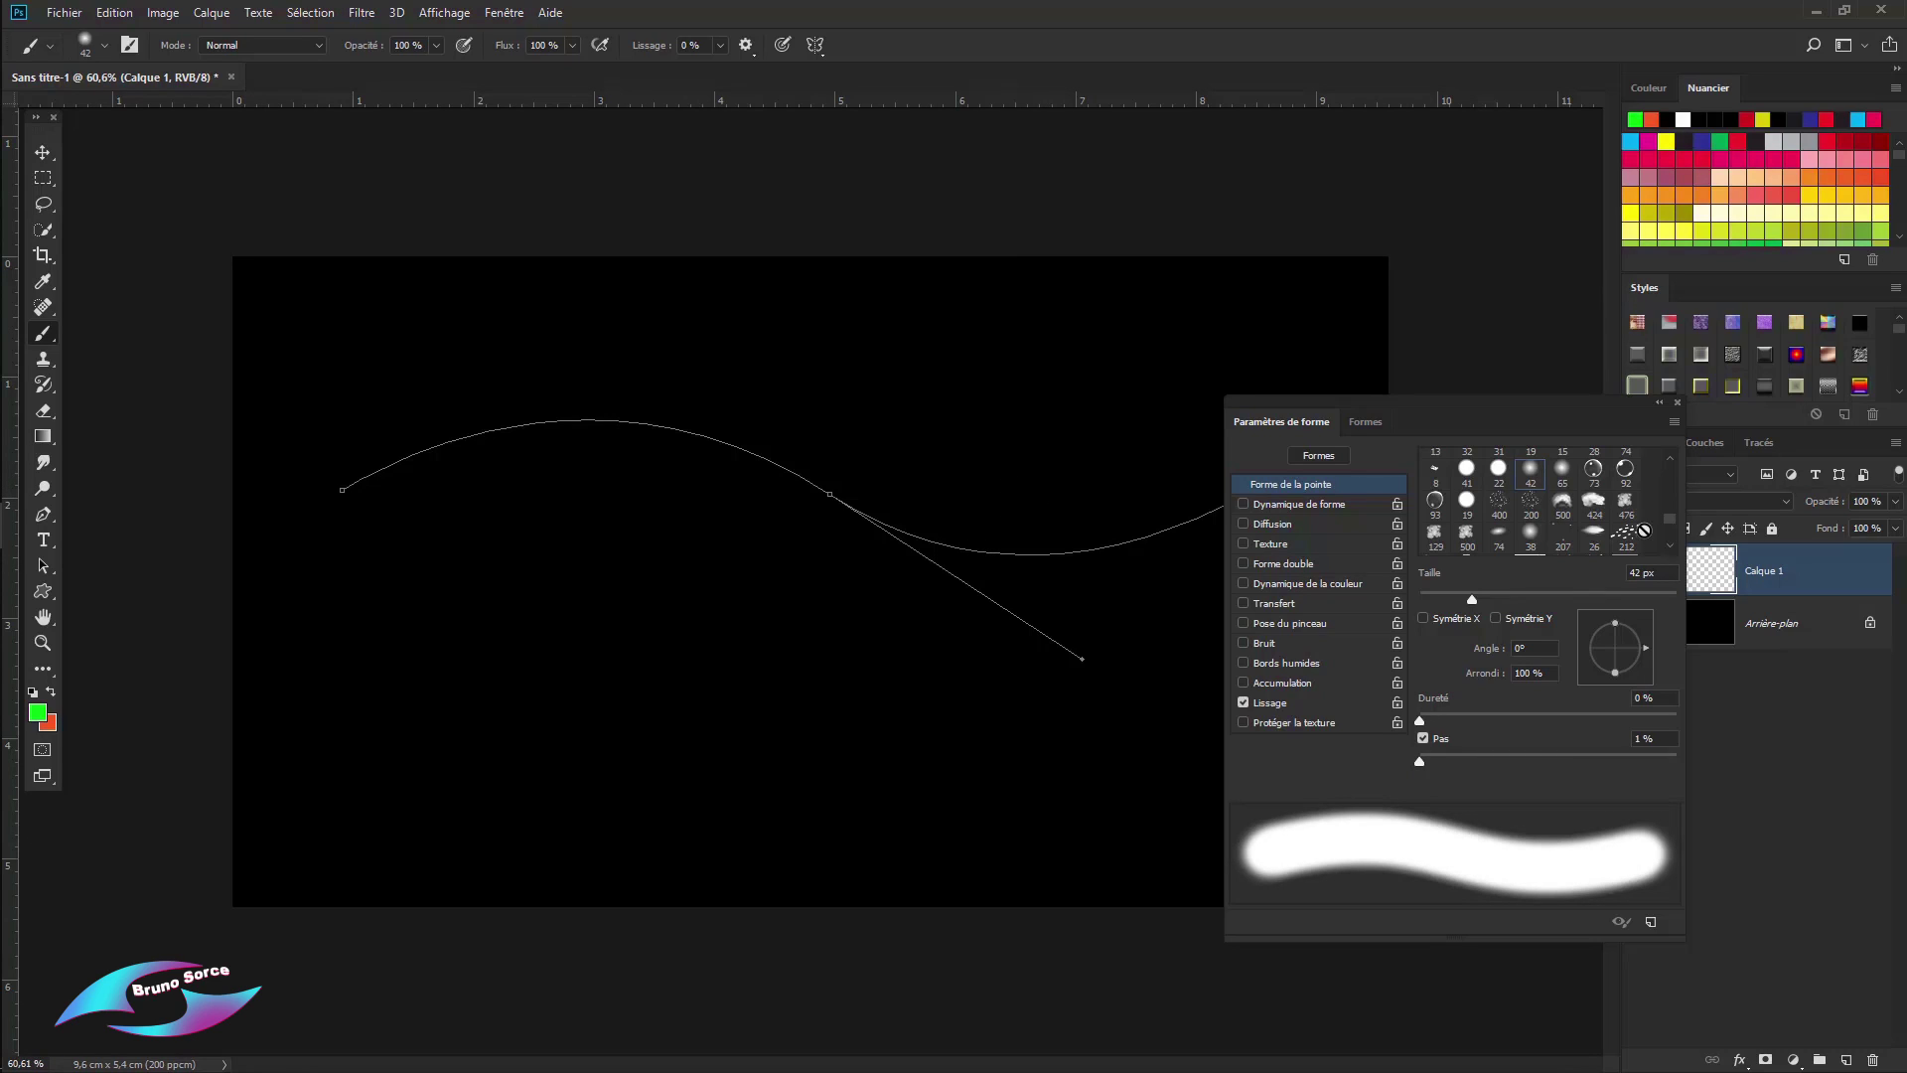
pyautogui.click(1676, 402)
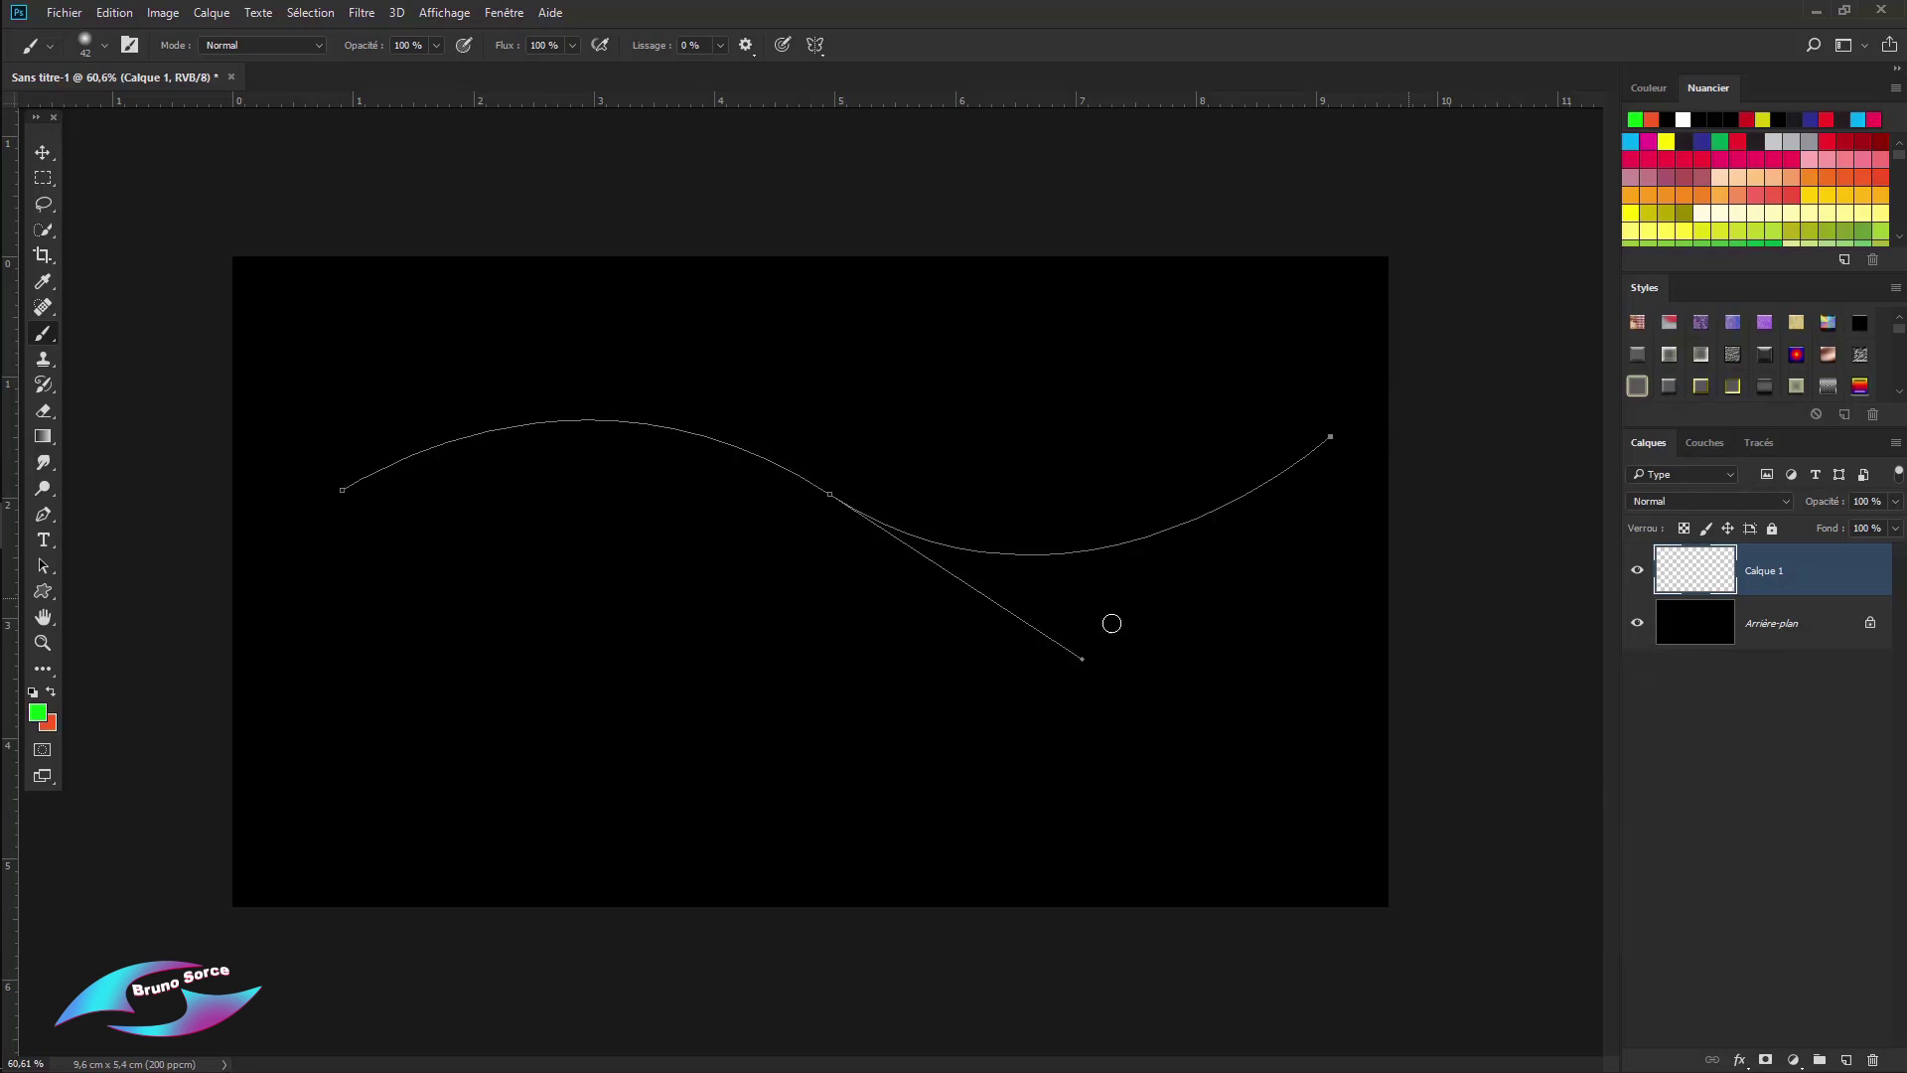
# Step: Stroke the S-shaped path with the soft round green brush without simulated pressure, and undo that stroke
pyautogui.press('p')
pyautogui.rightClick(902, 587)
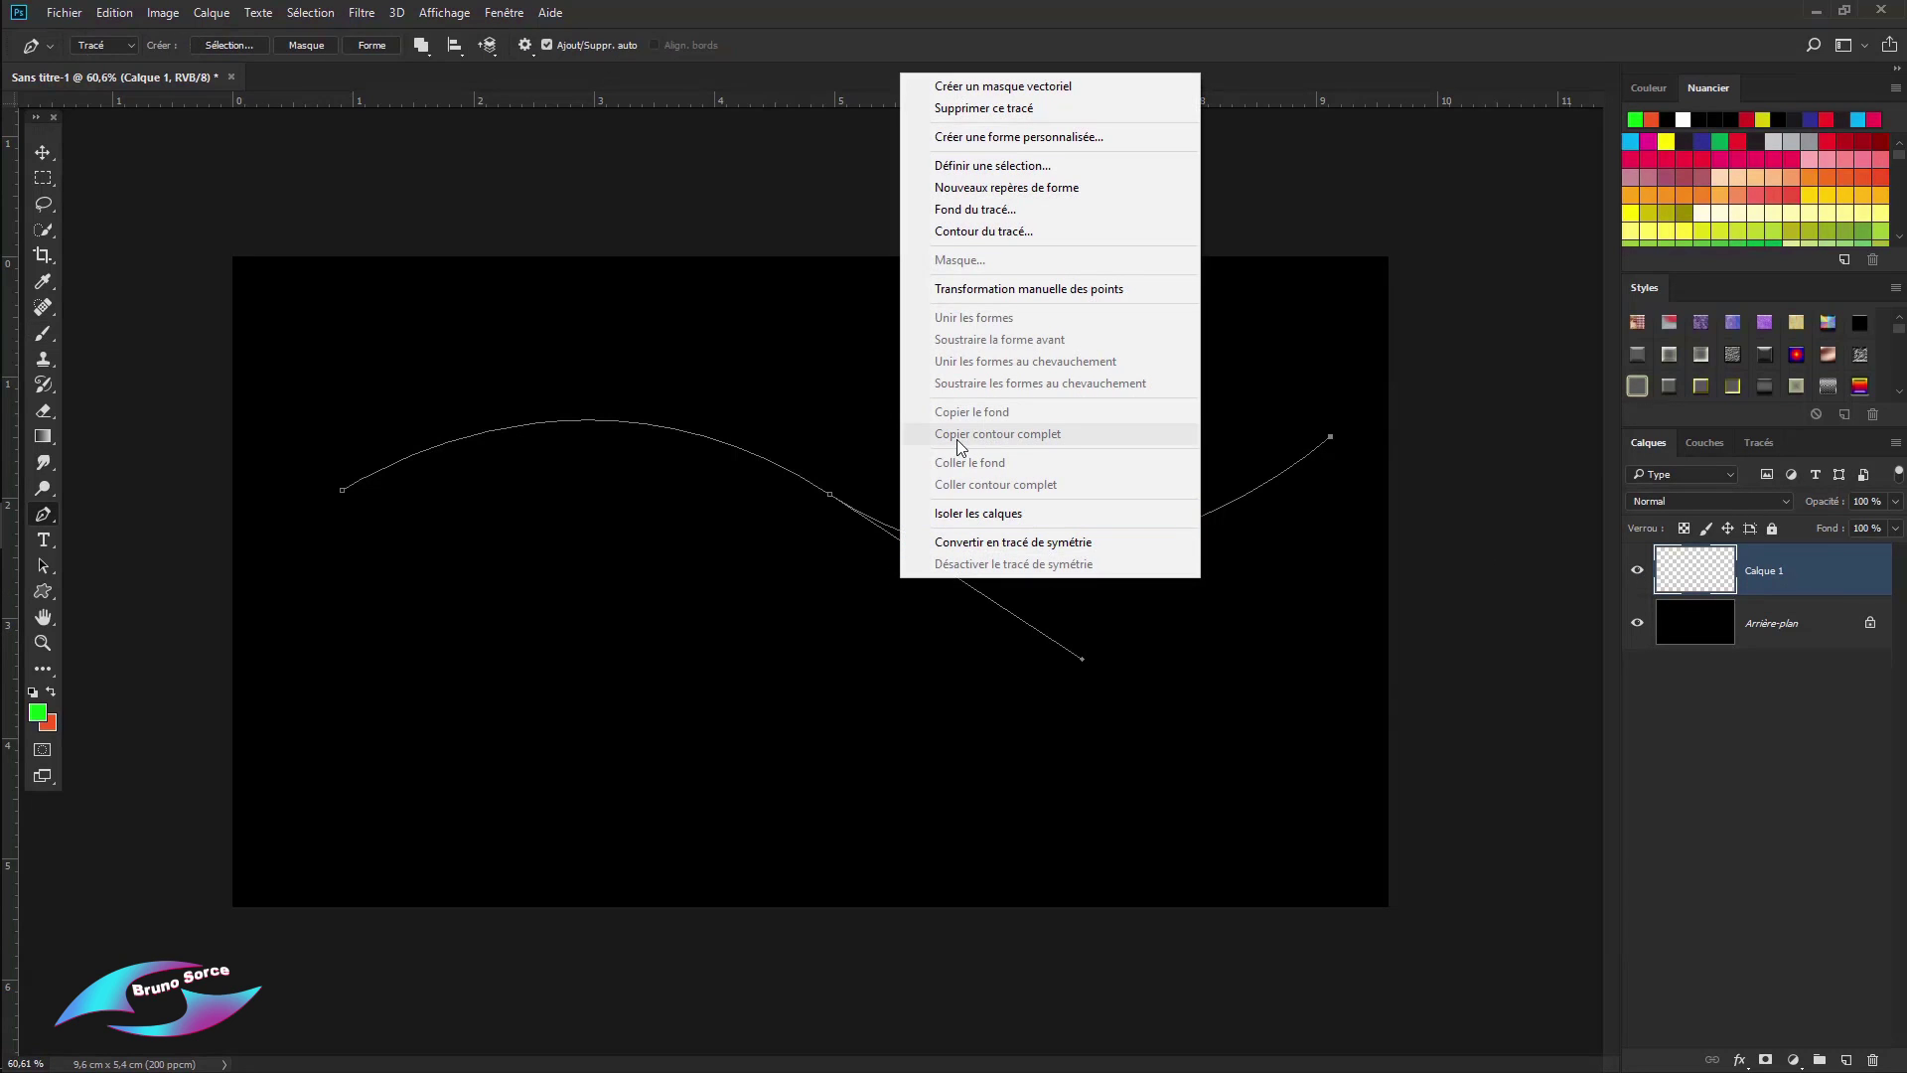
pyautogui.click(961, 231)
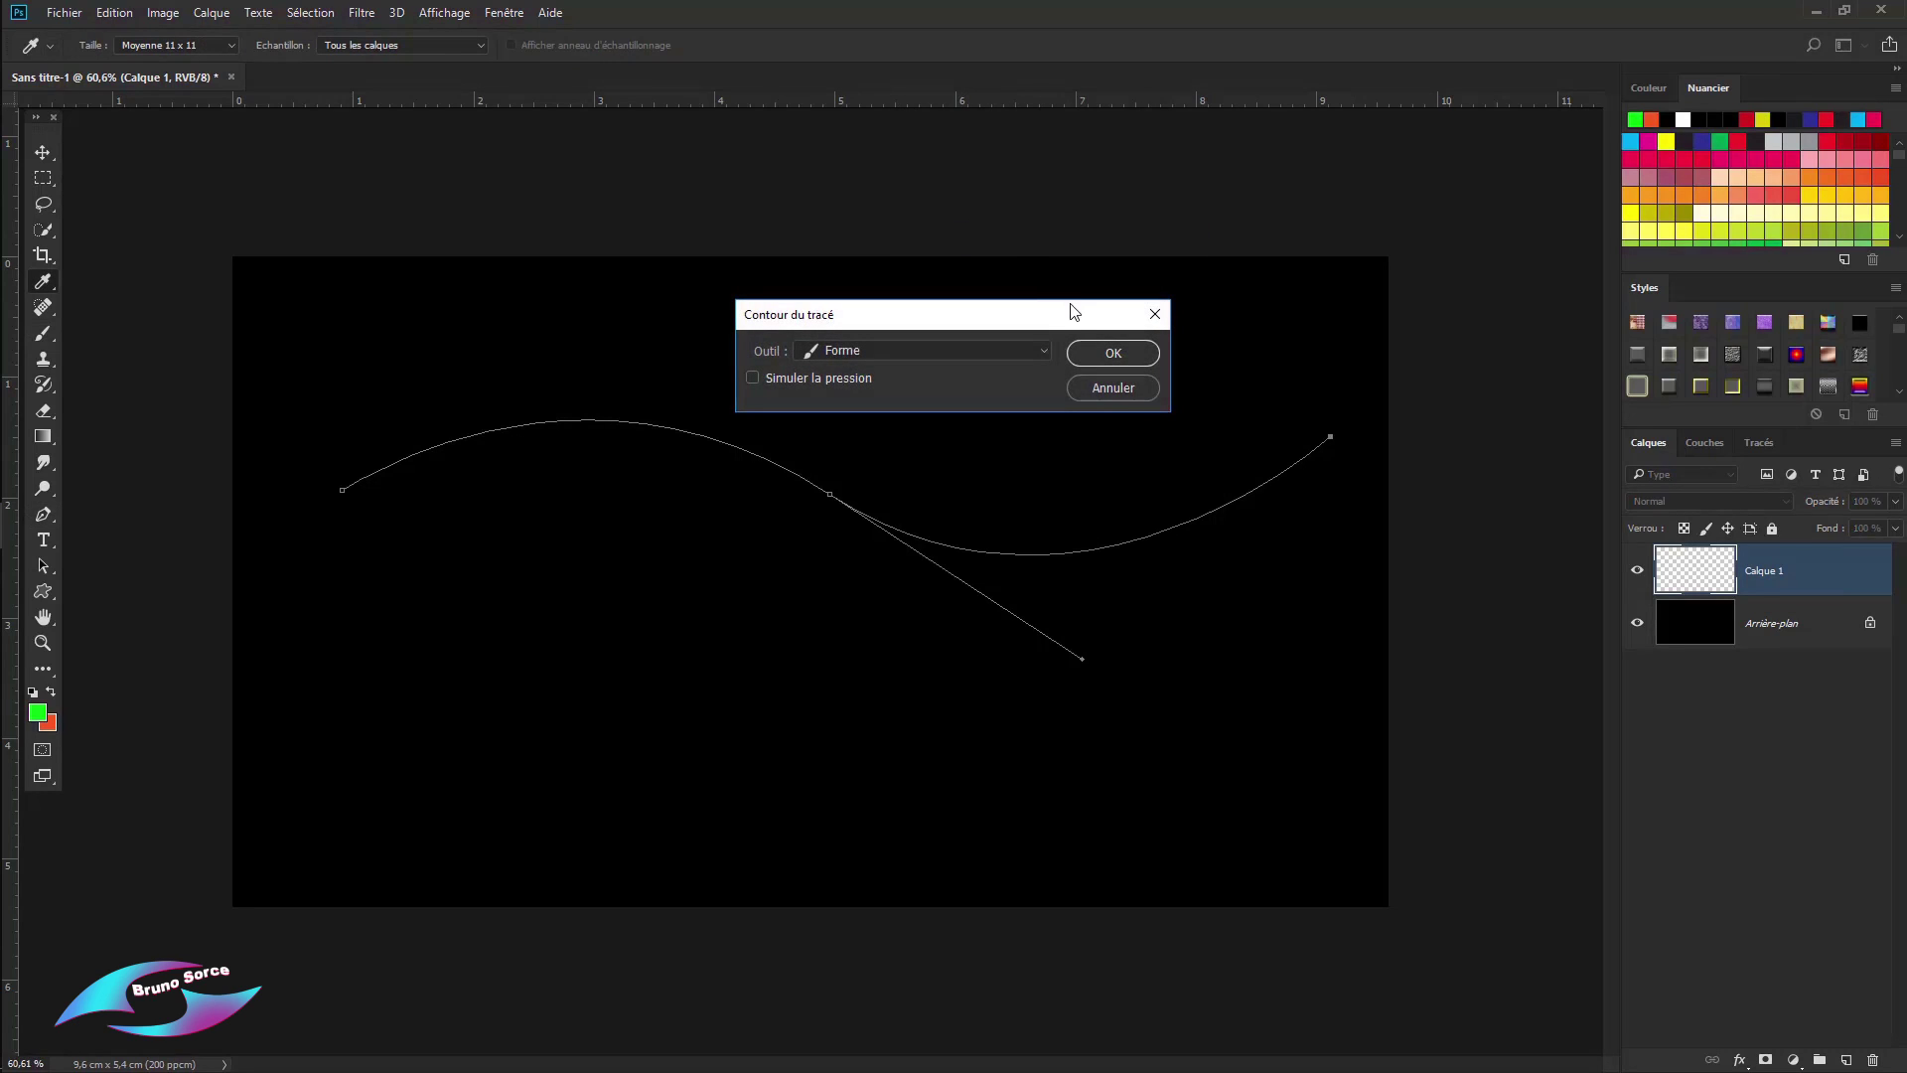
pyautogui.press('Return')
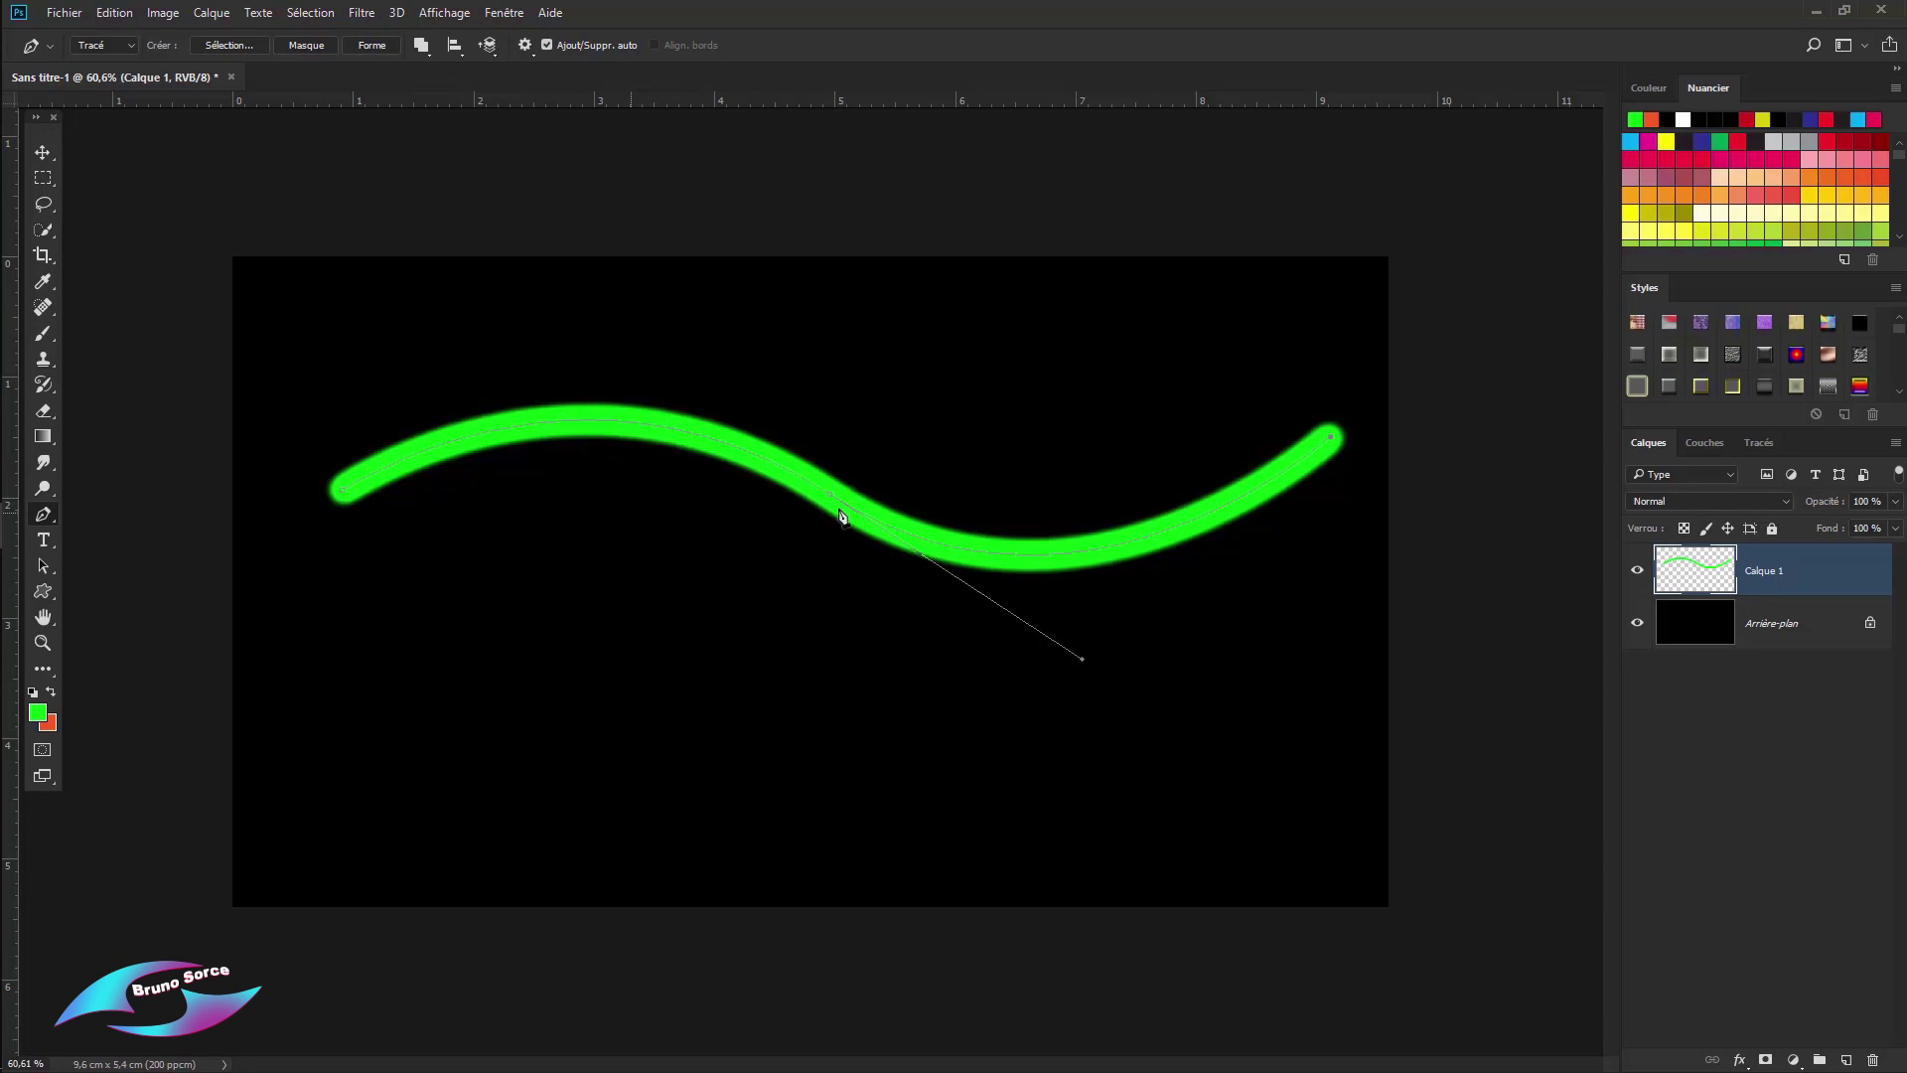
pyautogui.scroll(-1, 1101, 567)
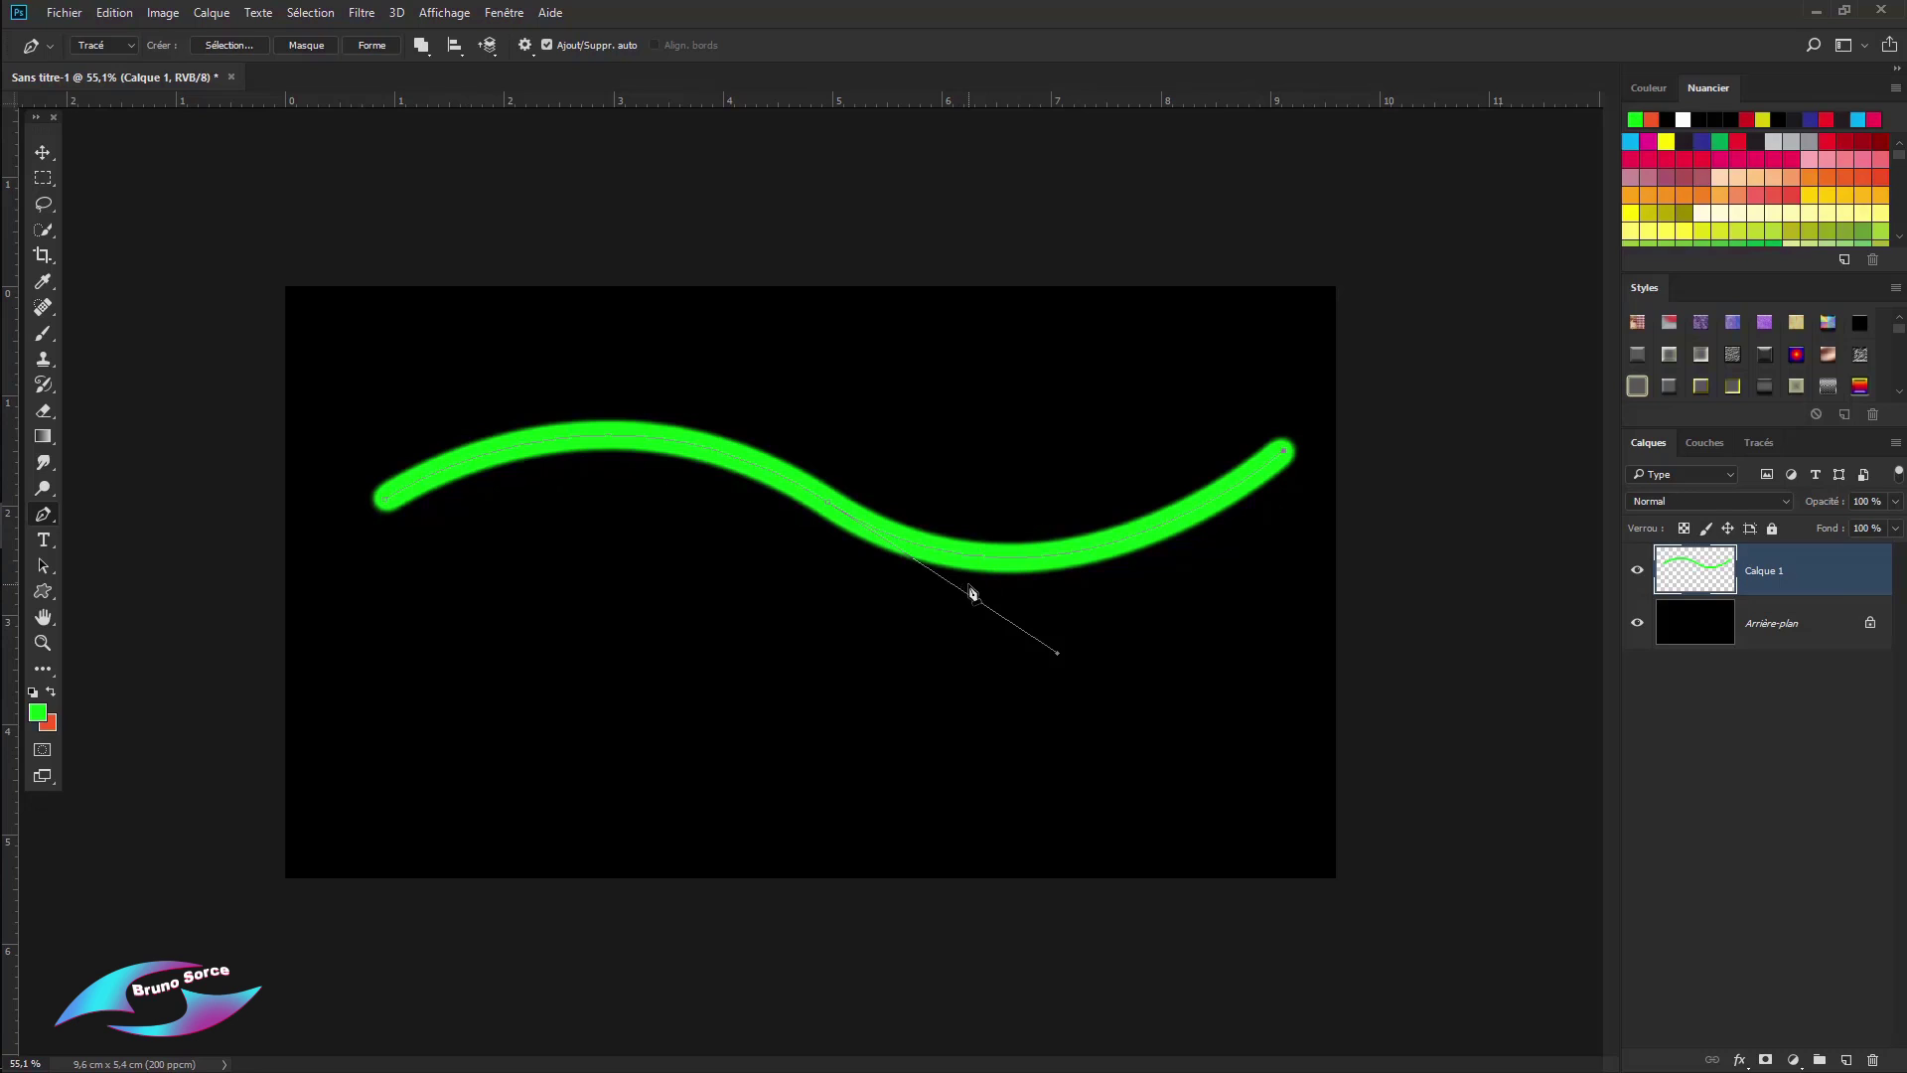
pyautogui.hotkey('ctrl', 'z')
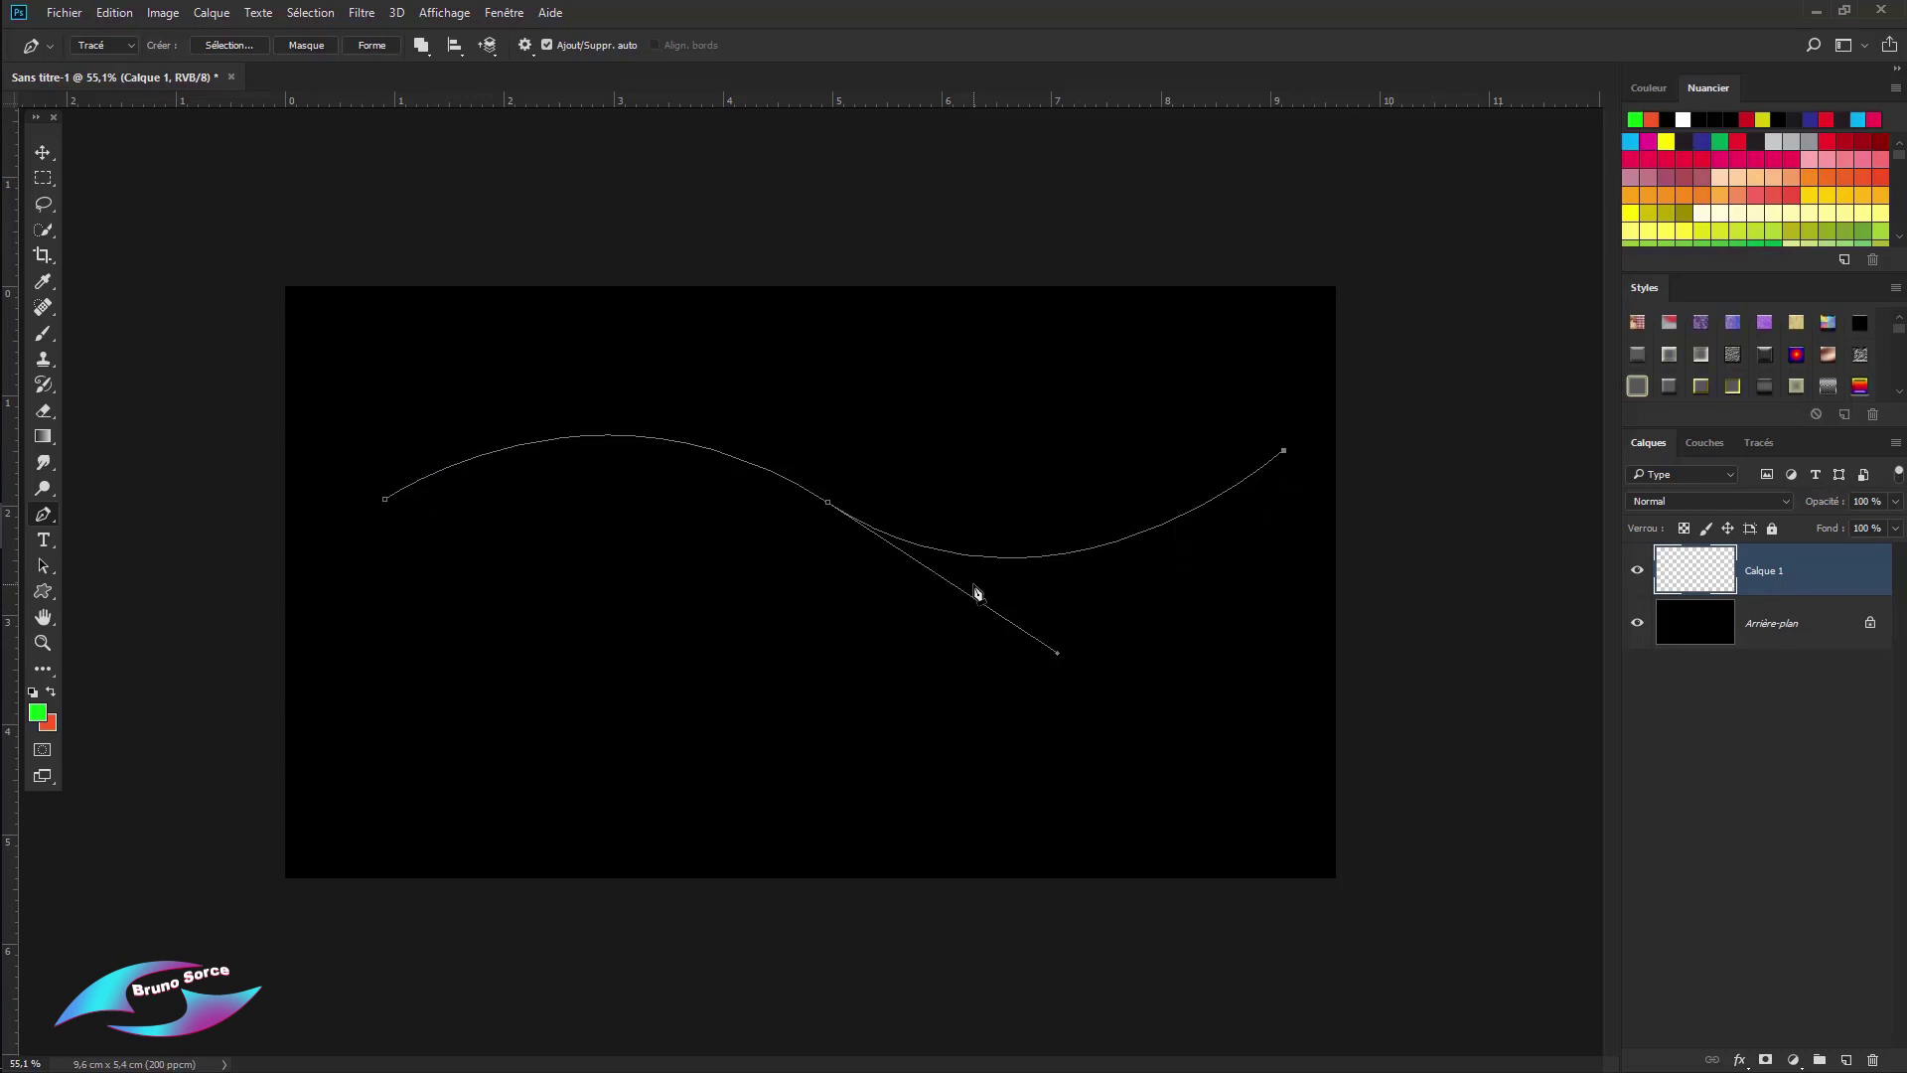
# Step: Choose the starburst brush tip labelled 50 in the brush settings and set its spacing to 6%
pyautogui.press('b')
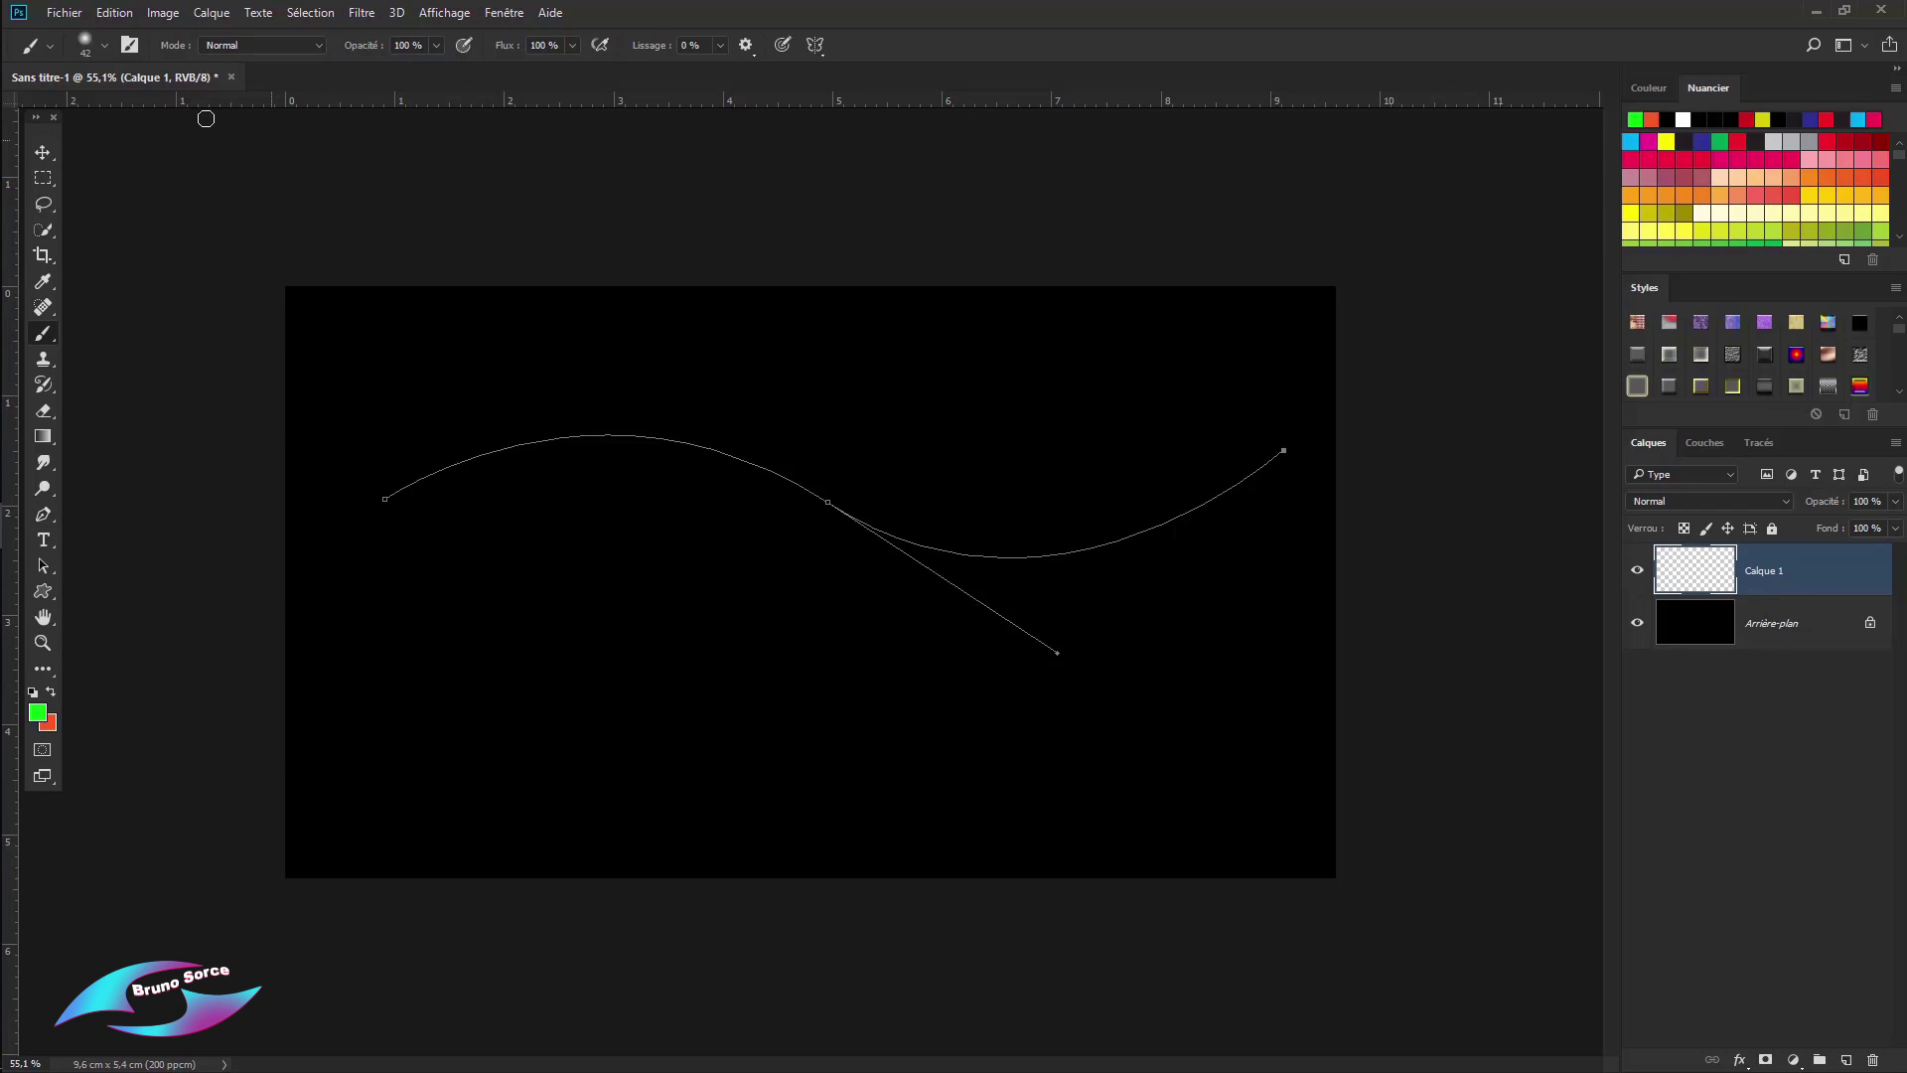
pyautogui.click(128, 45)
pyautogui.scroll(-10, 1542, 535)
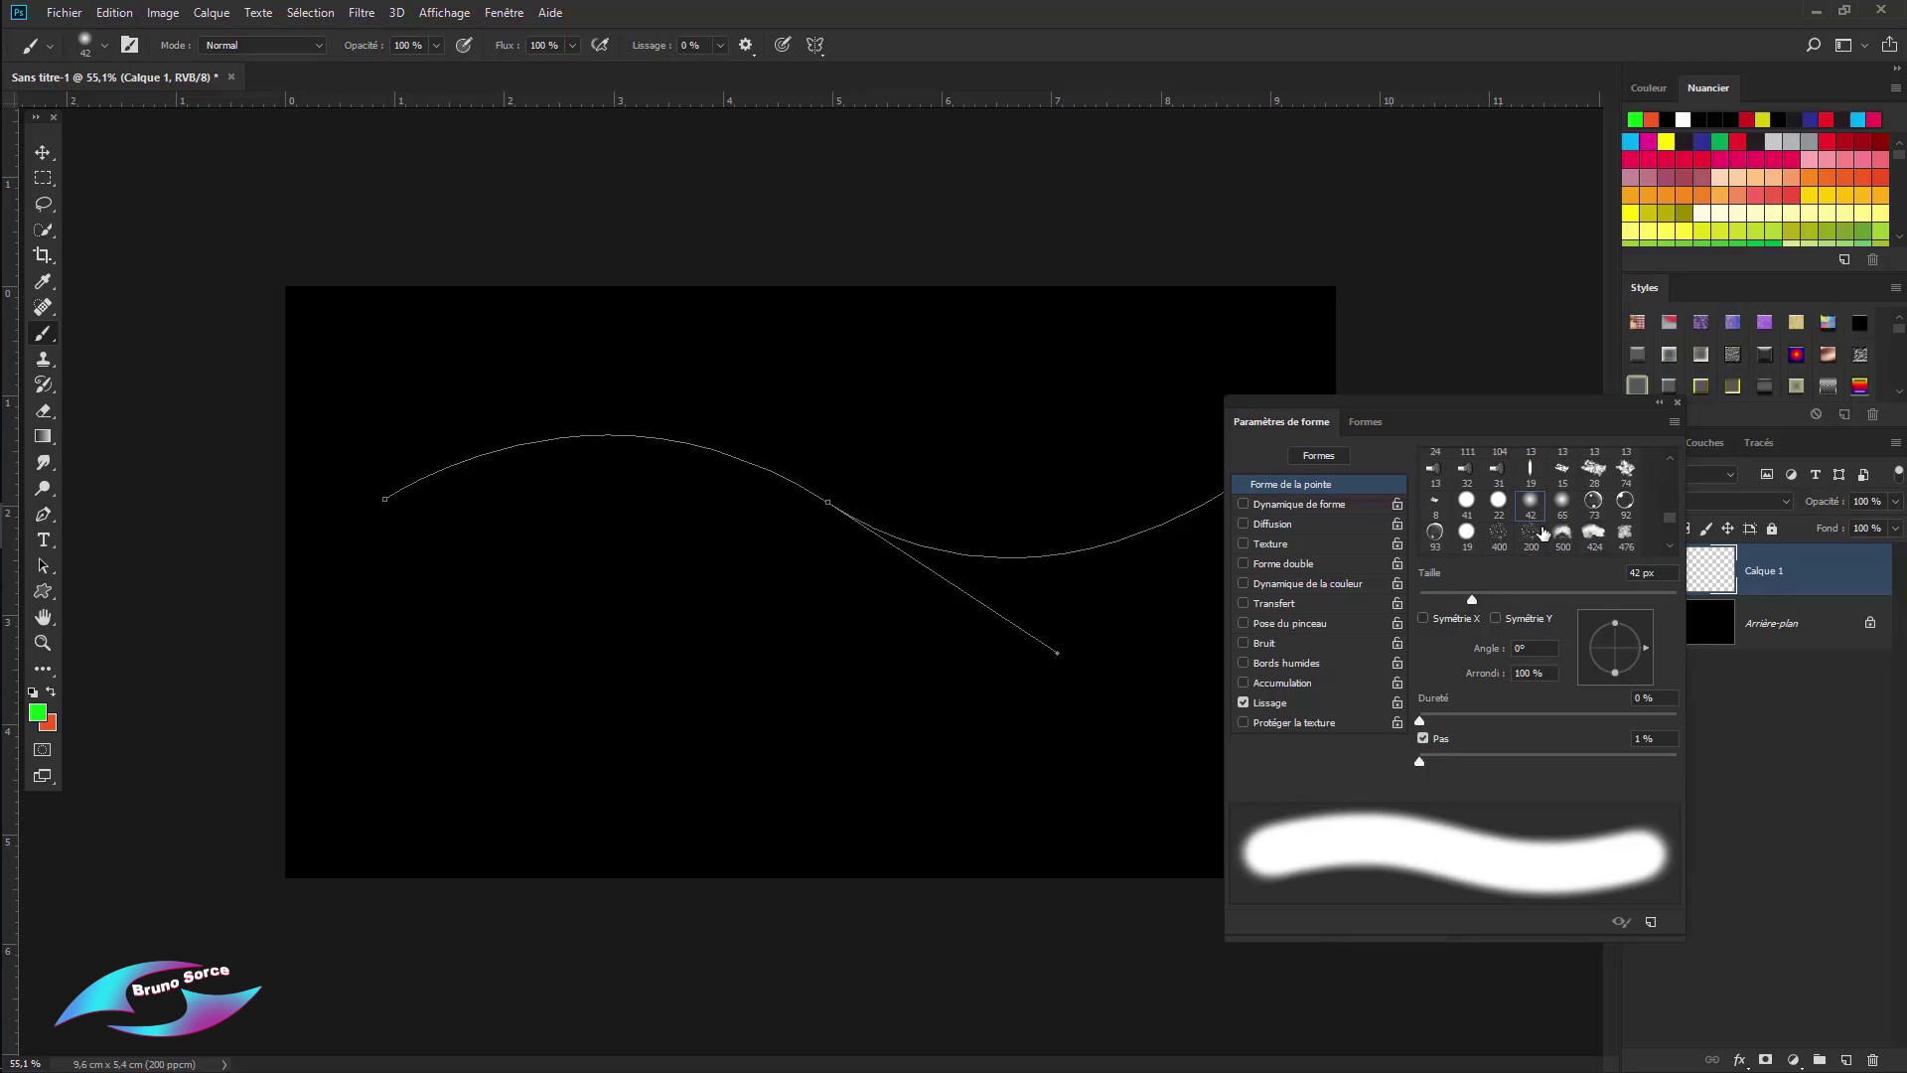
pyautogui.scroll(3, 1544, 538)
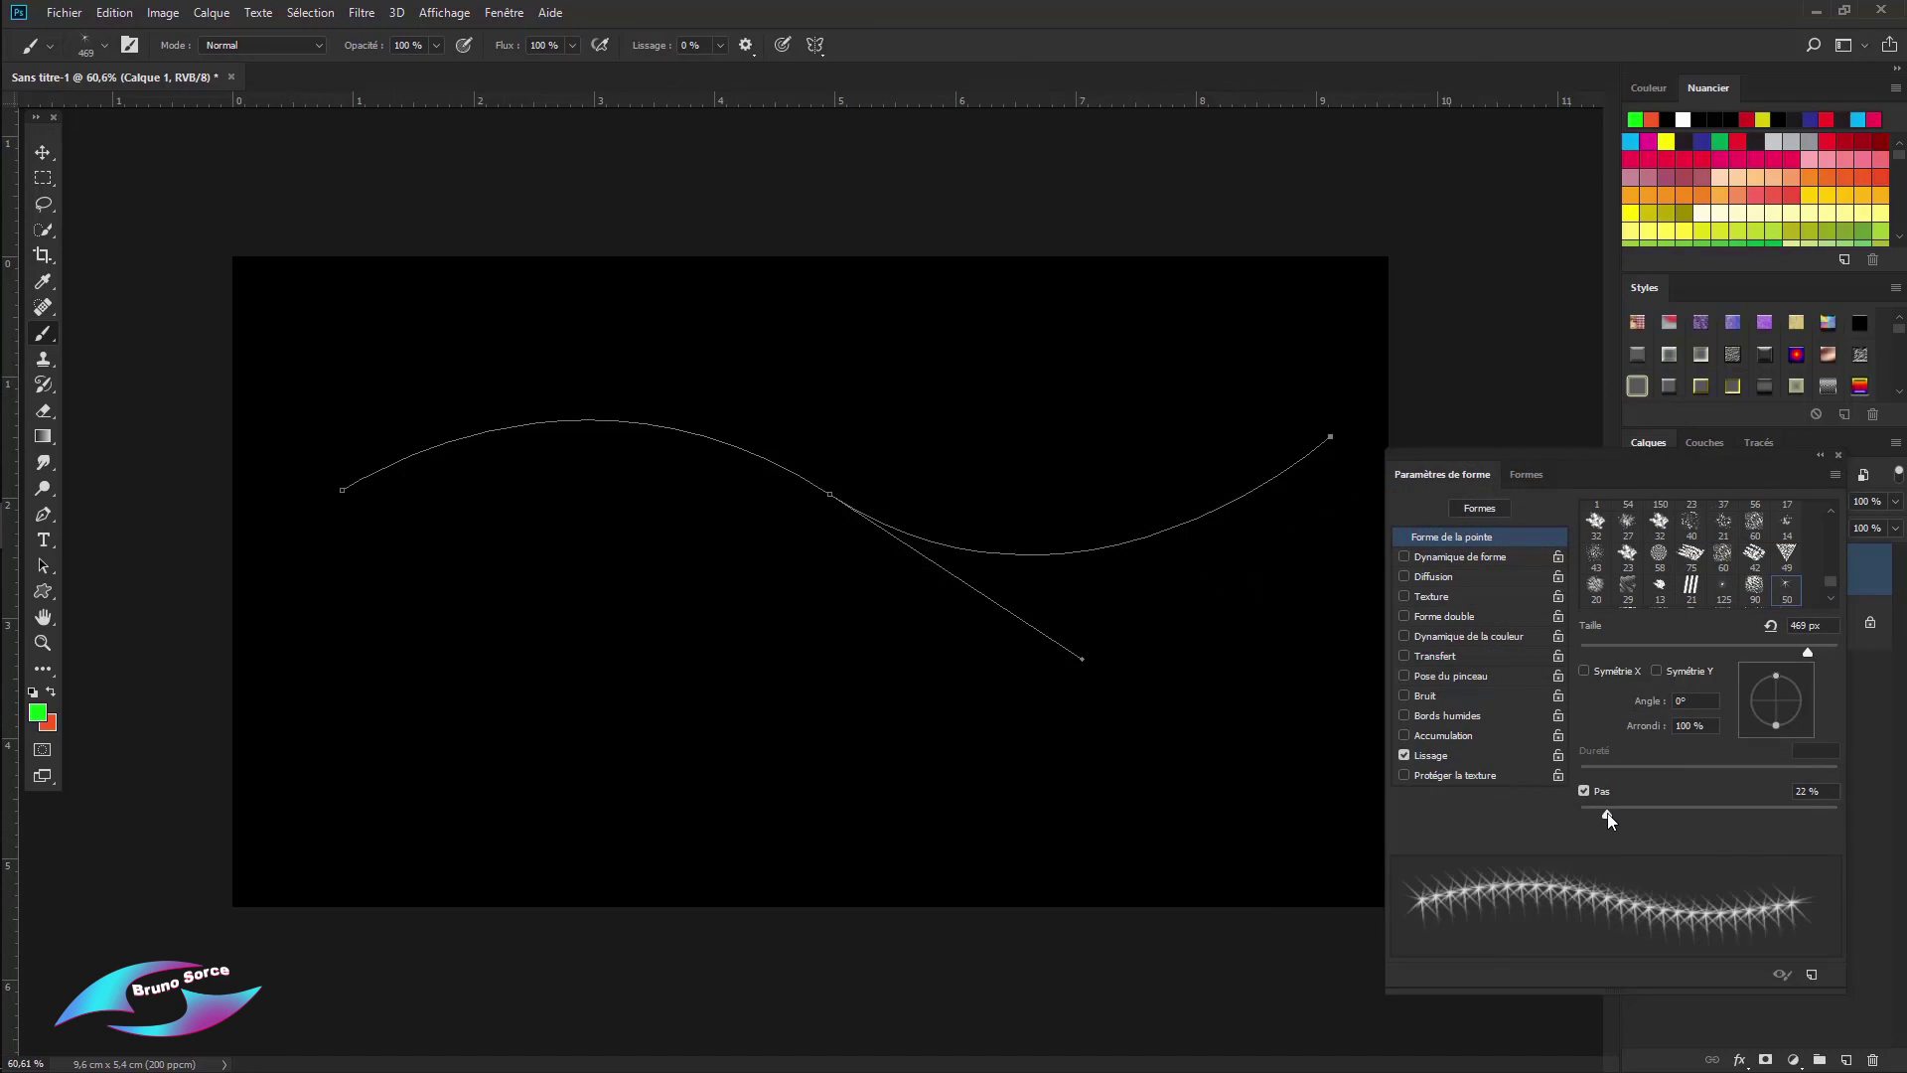
pyautogui.click(1607, 813)
pyautogui.moveTo(1607, 812); pyautogui.dragTo(1587, 812)
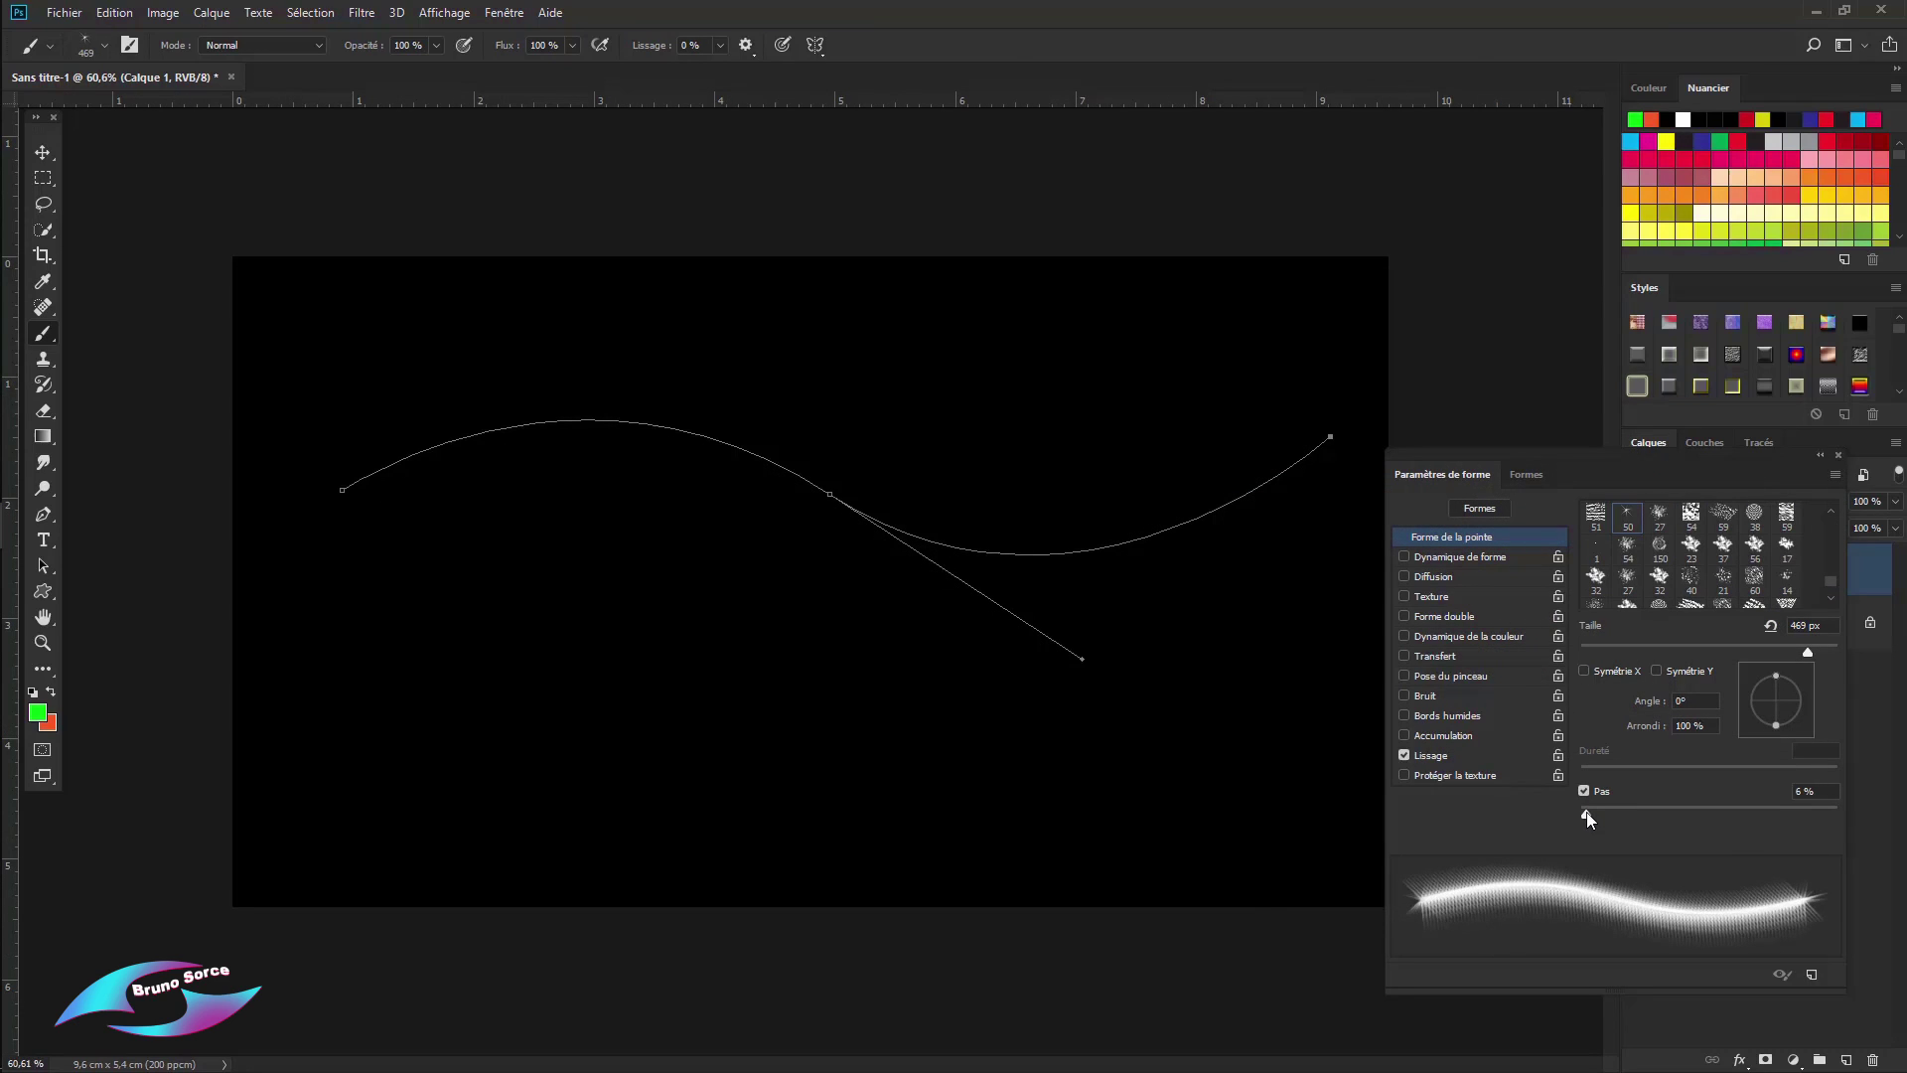
# Step: Reduce the starburst brush size to 99 px
pyautogui.press('[')
pyautogui.press('[')
pyautogui.press('[')
pyautogui.press('[')
pyautogui.press('[')
pyautogui.press('[')
pyautogui.press('[')
# Step: Stroke the S-shaped path on Calque 1 with the green starburst brush, leaving pressure simulation off
pyautogui.press('p')
pyautogui.rightClick(993, 566)
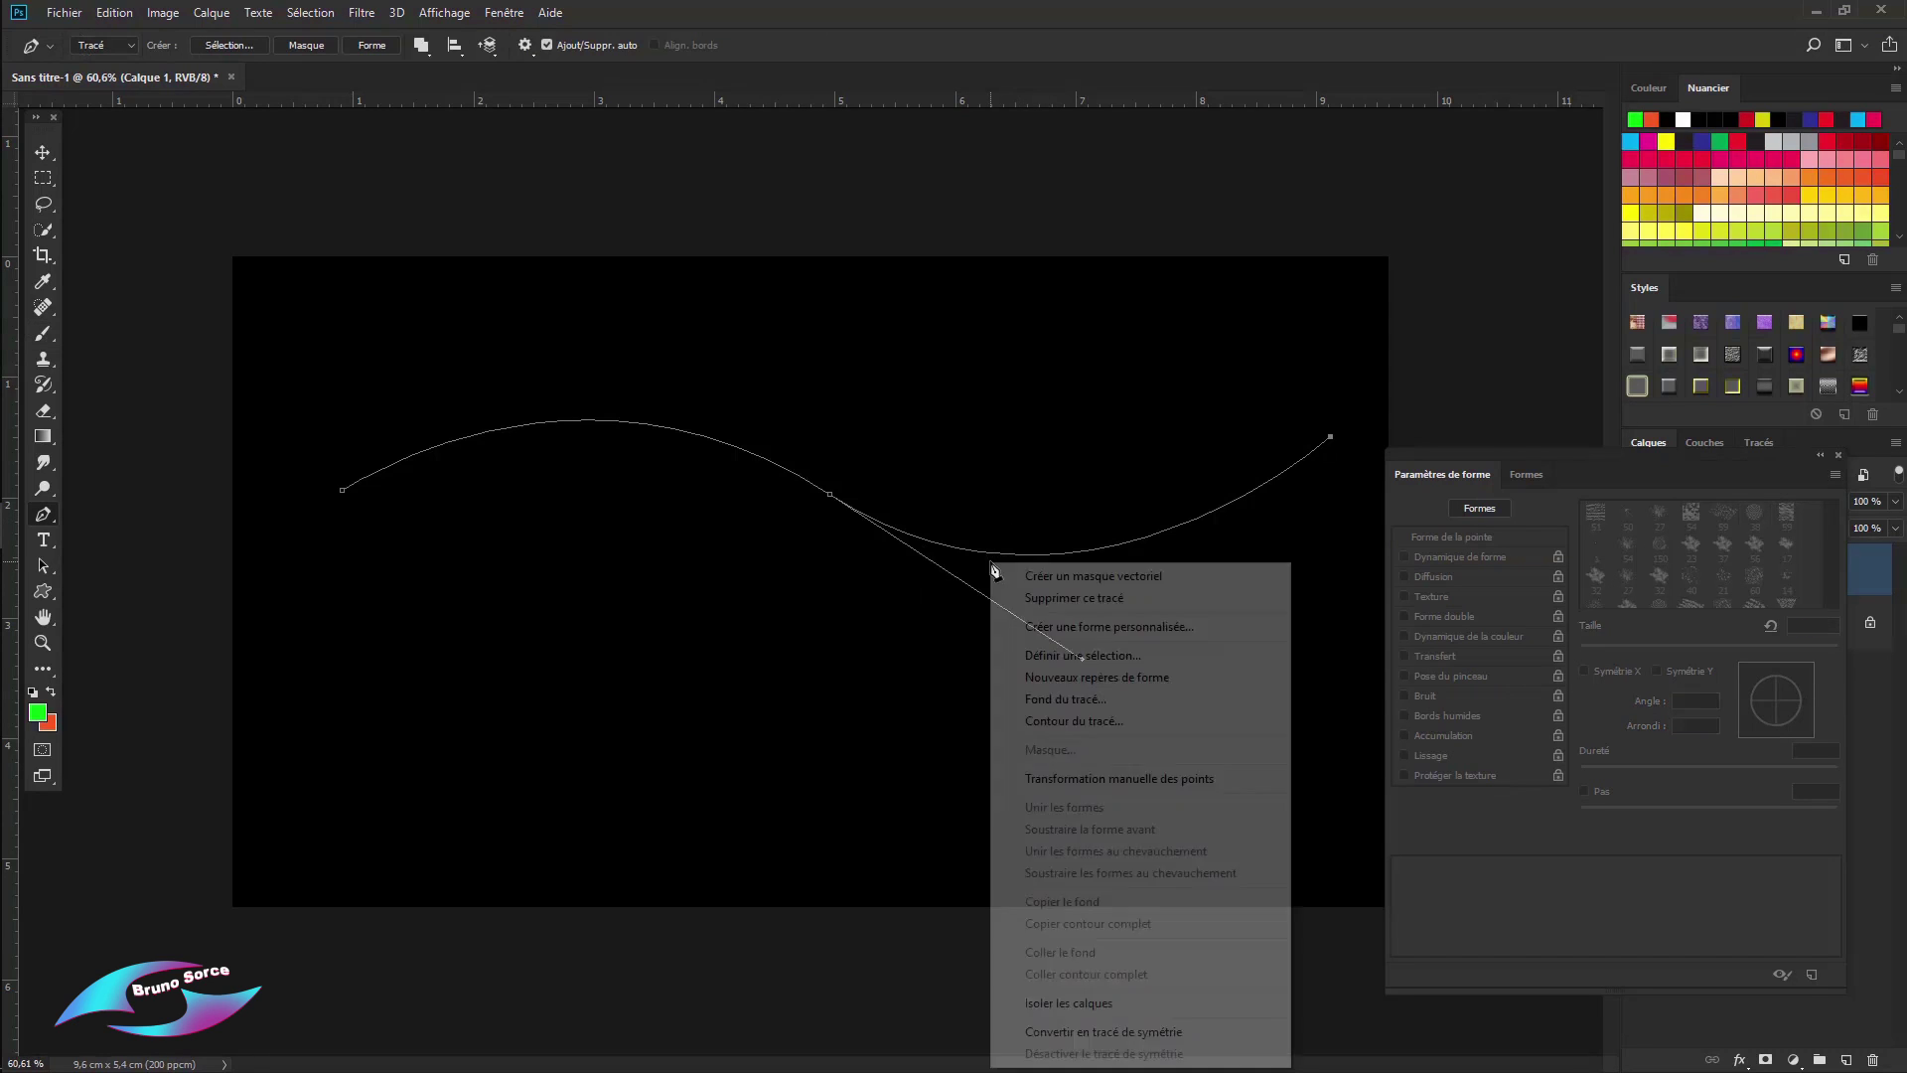
pyautogui.click(1071, 721)
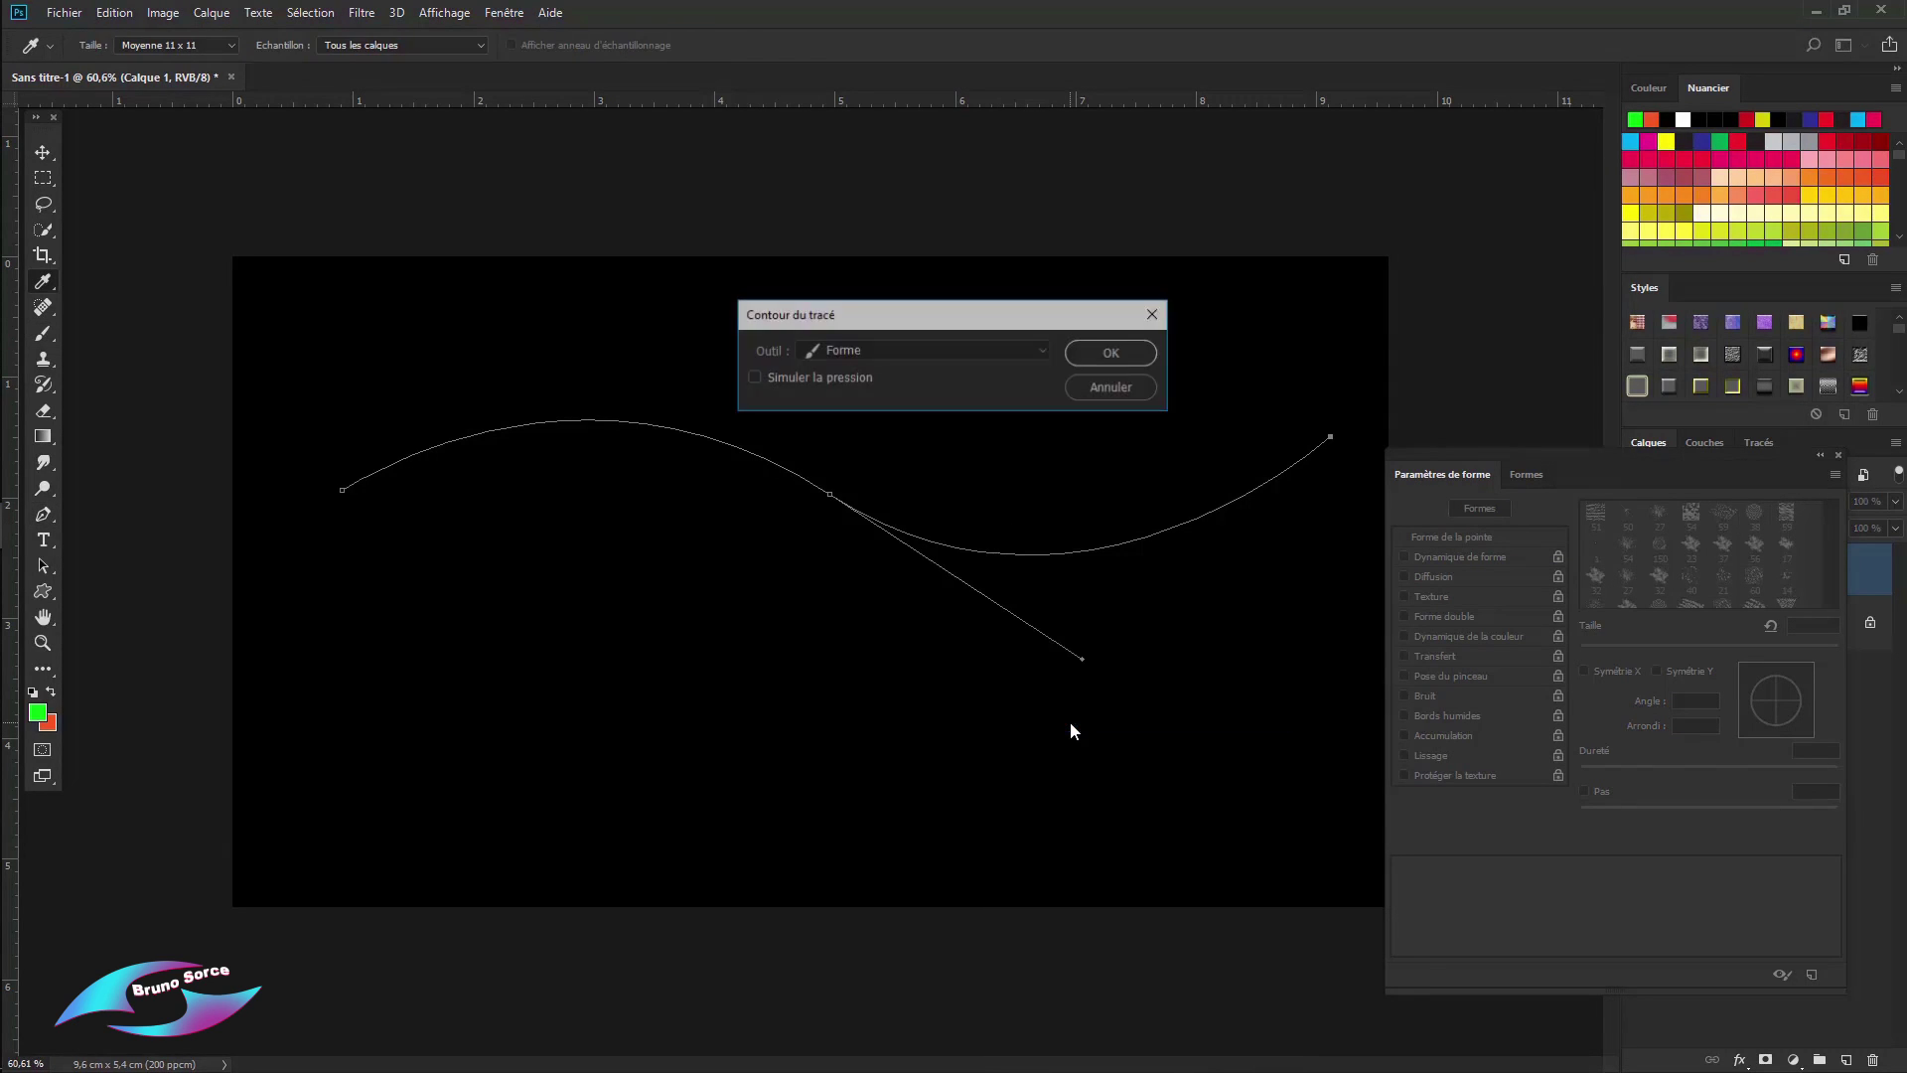
pyautogui.press('Return')
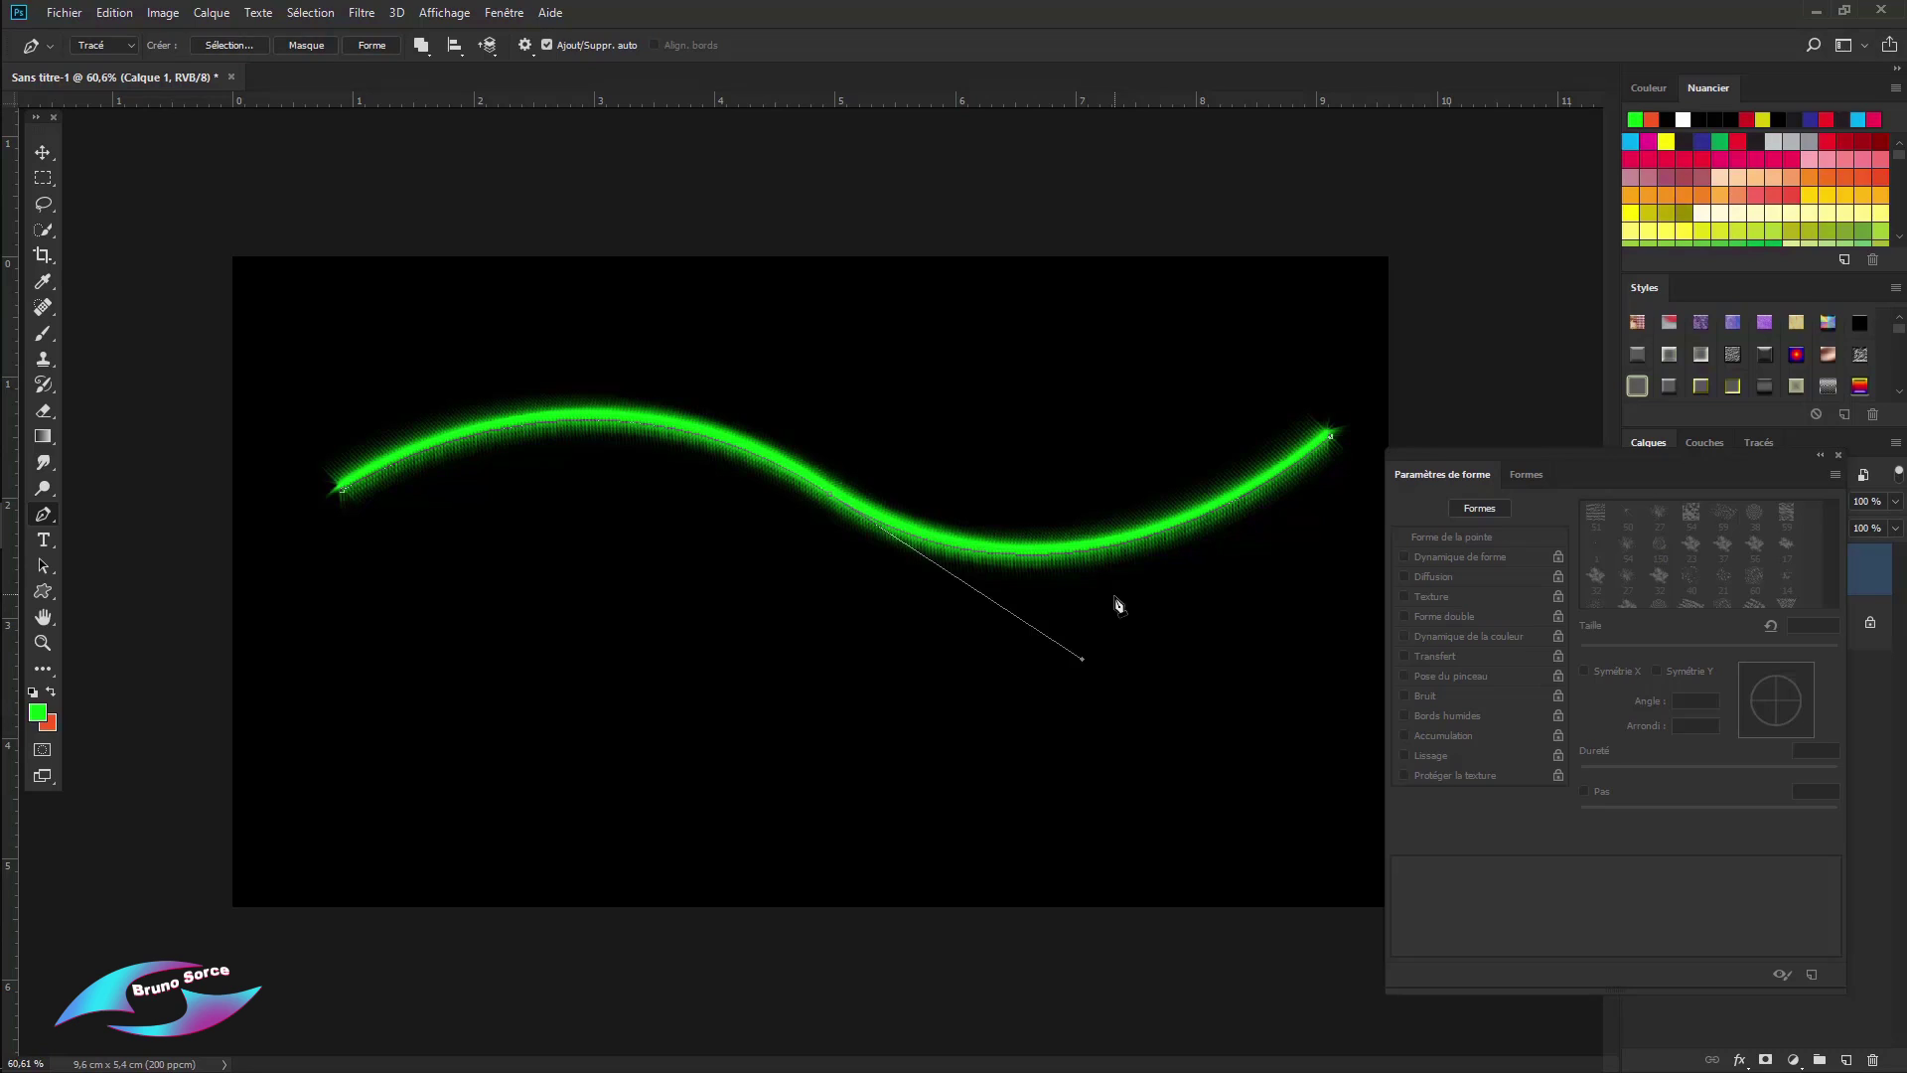
# Step: Set the starburst brush's spacing to 11% and rotate its tip to an angle of -41°
pyautogui.press('b')
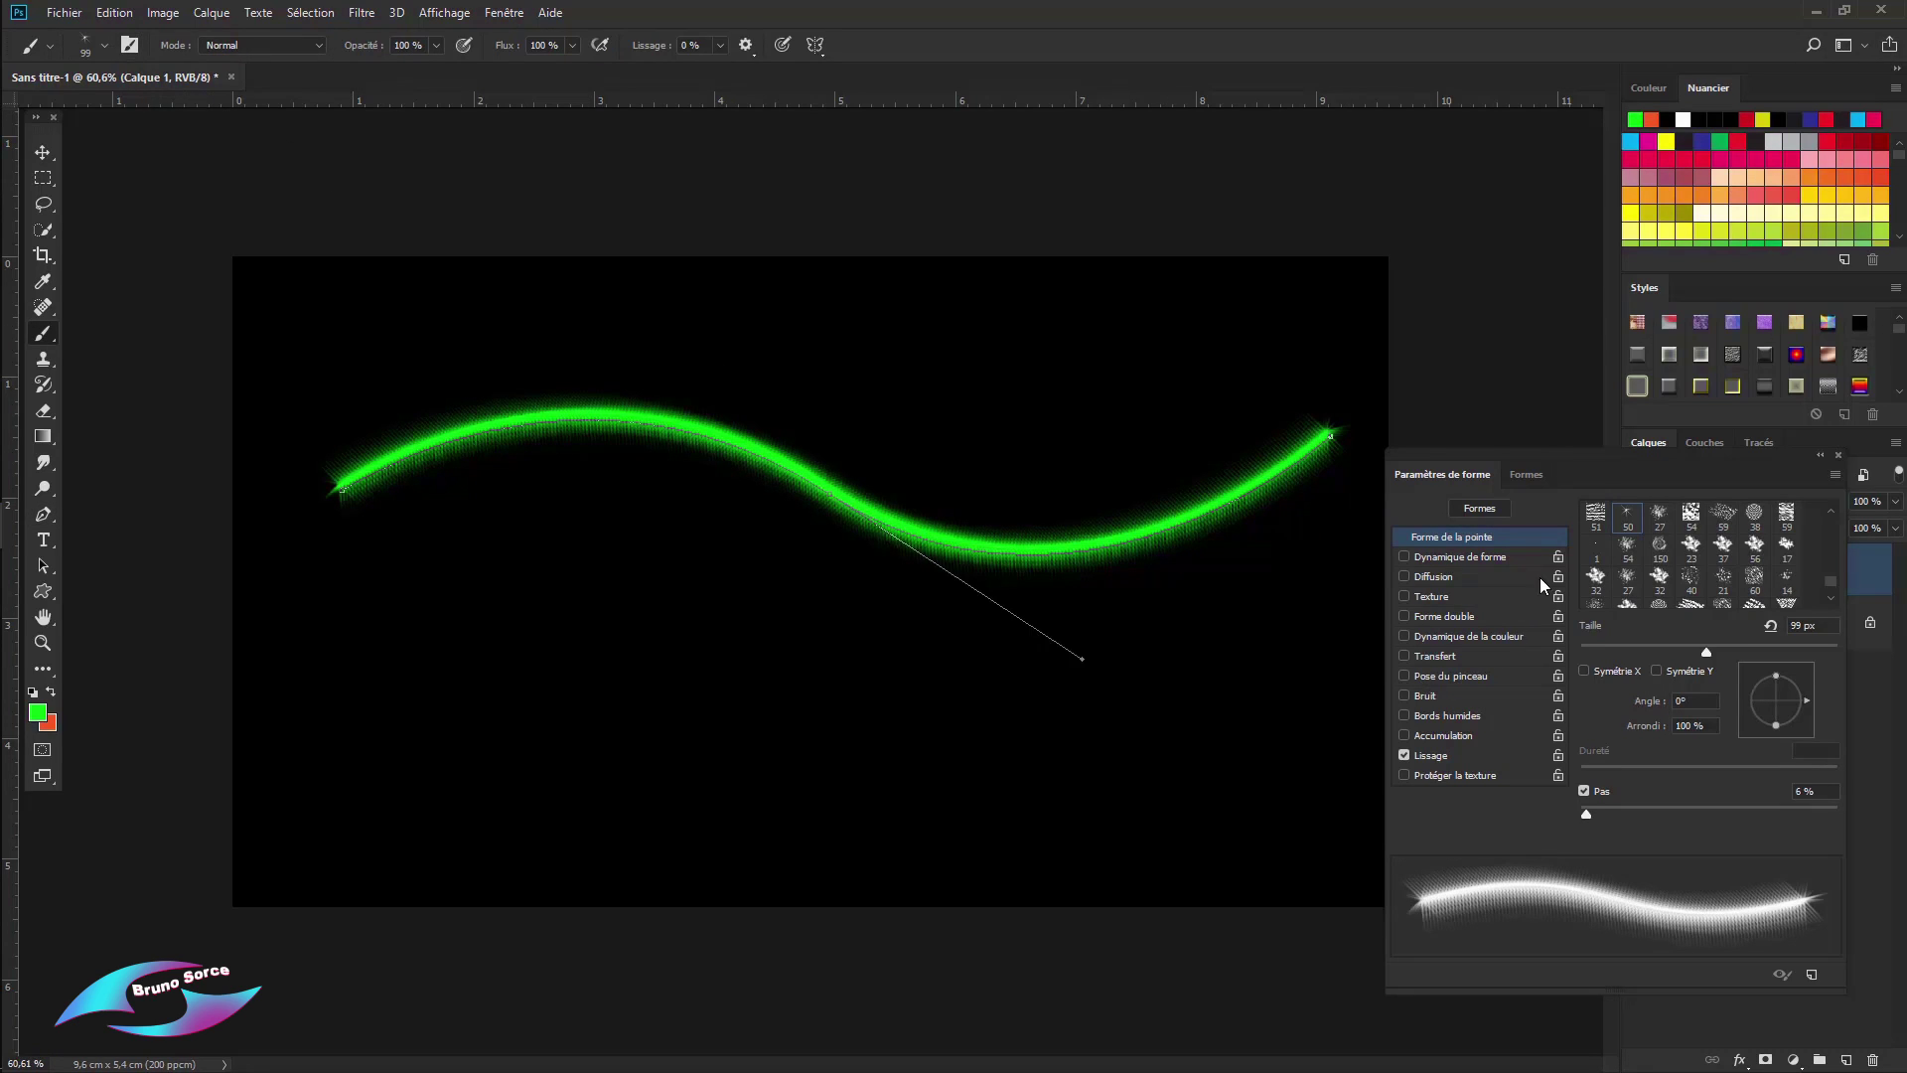
pyautogui.moveTo(1602, 470); pyautogui.dragTo(1468, 435)
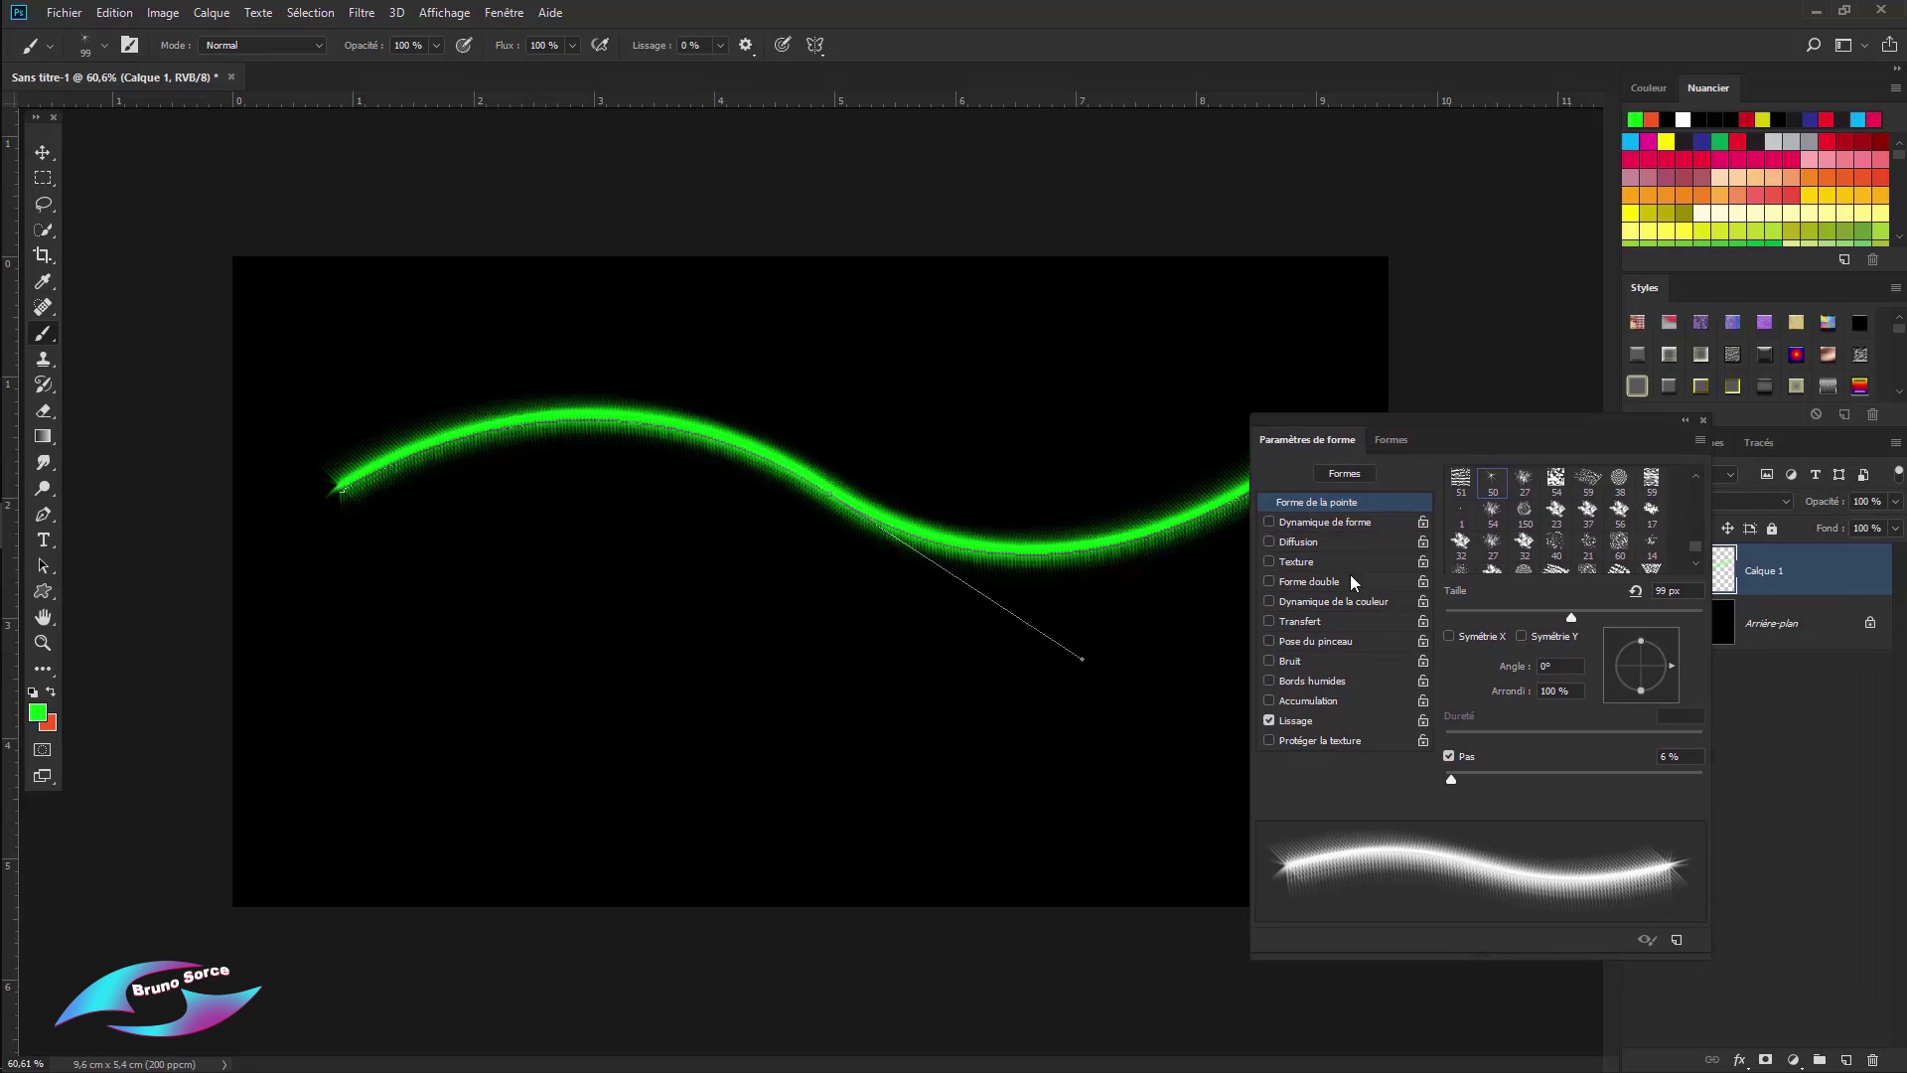
pyautogui.moveTo(1452, 780)
pyautogui.mouseDown()
pyautogui.moveTo(1623, 782)
pyautogui.moveTo(1458, 775)
pyautogui.mouseUp()
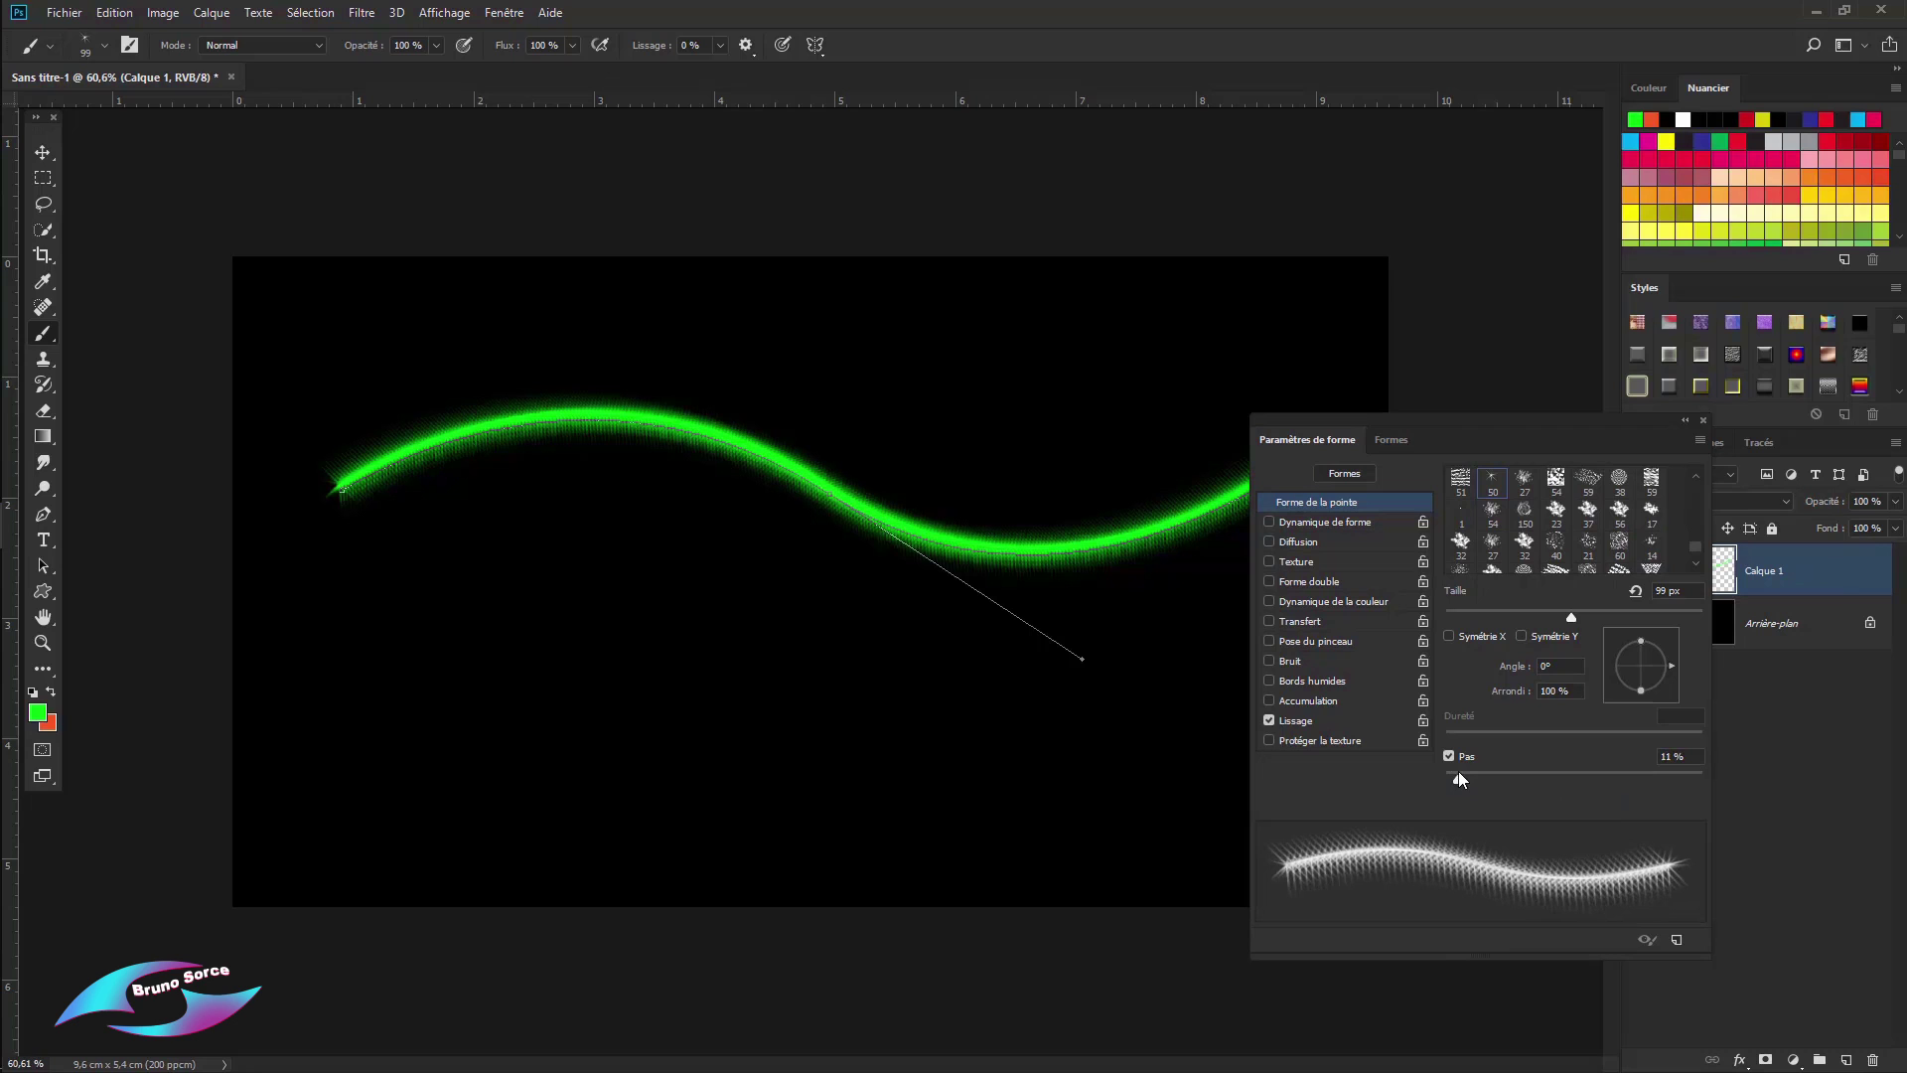
pyautogui.moveTo(1673, 666); pyautogui.dragTo(1666, 688)
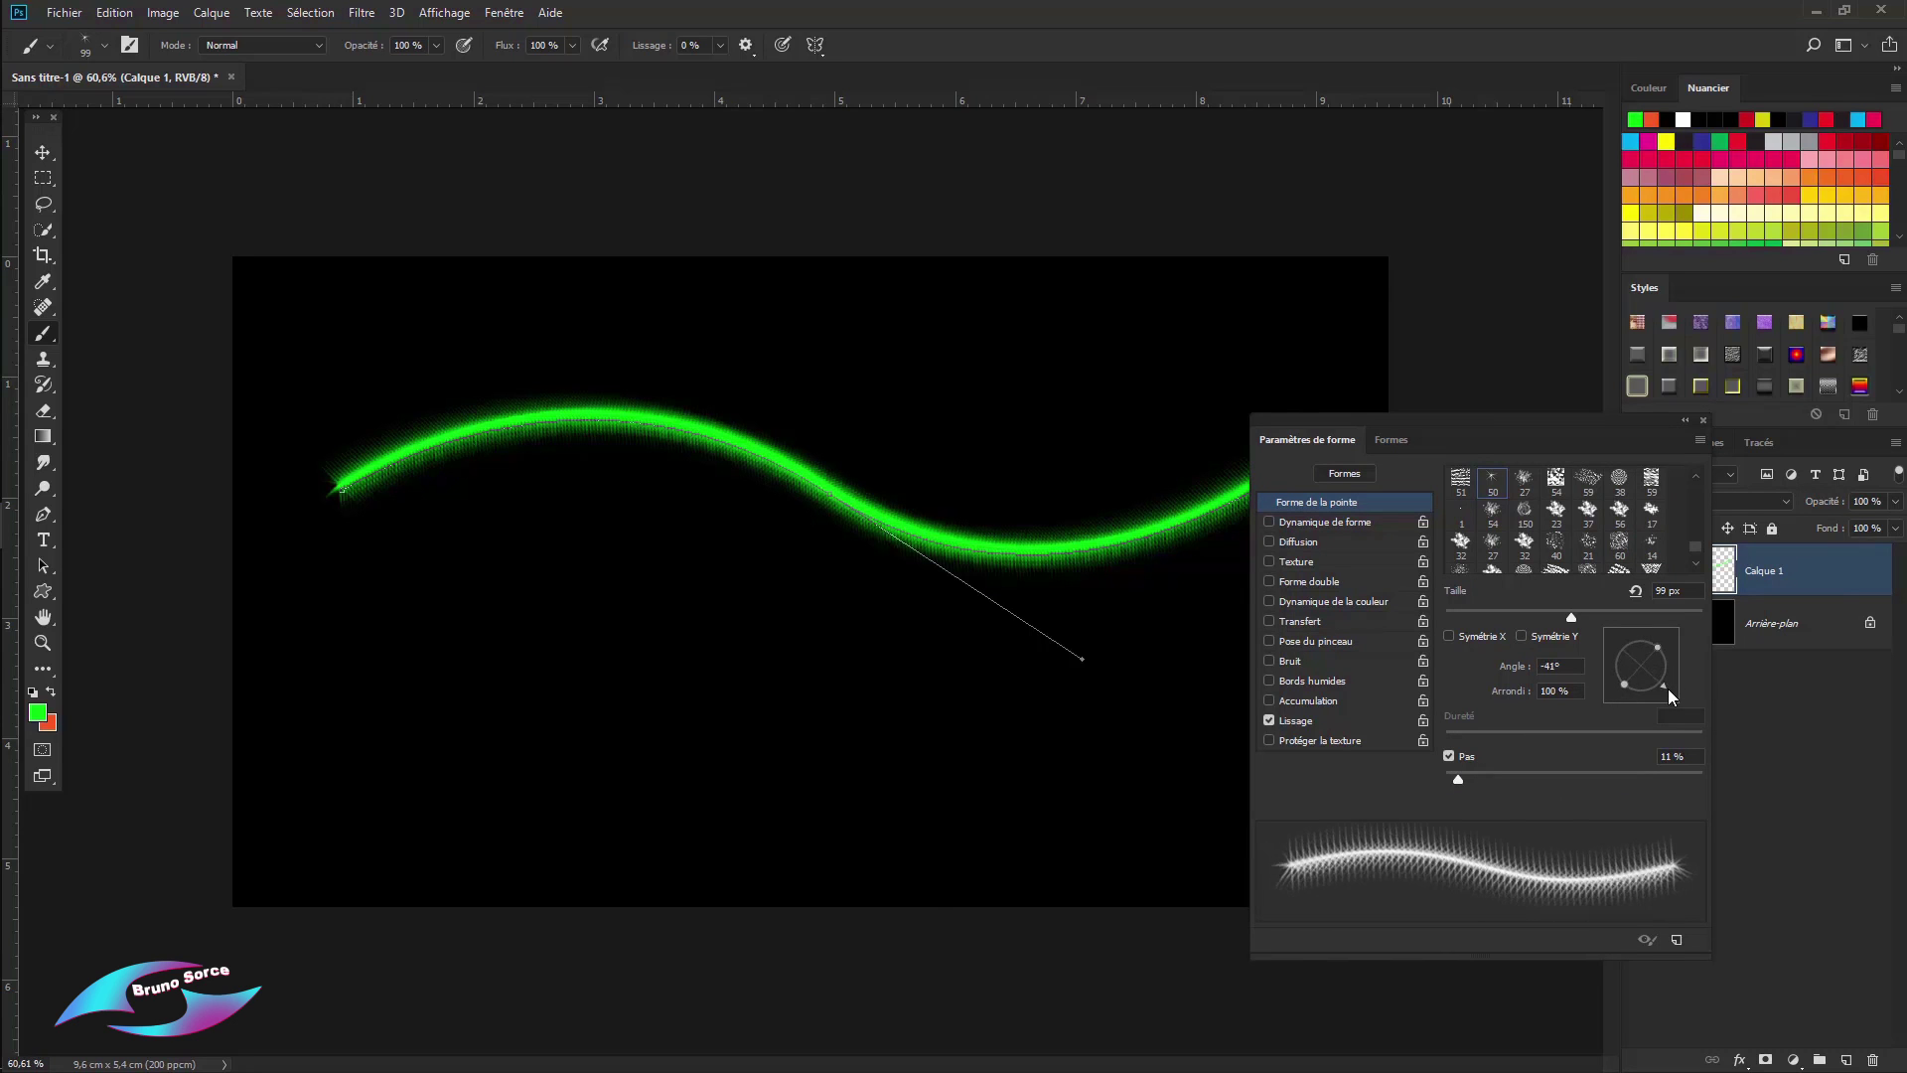